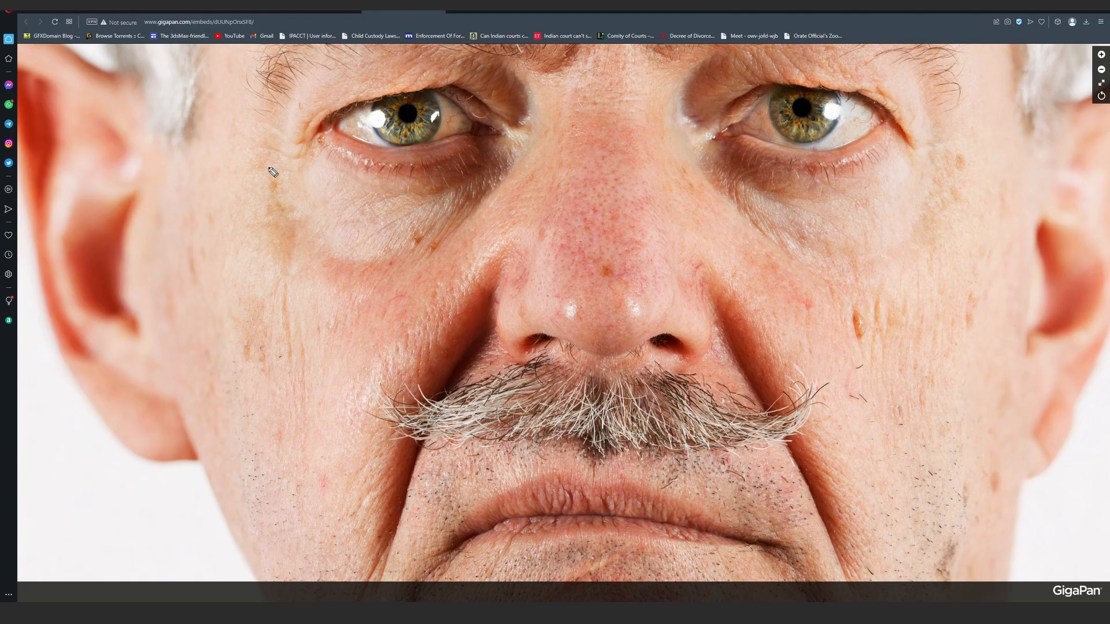
Draw two short parallel green lines along the skin creases on the cheek fold above the mustache tip
scroll(513, 249, "up", 4)
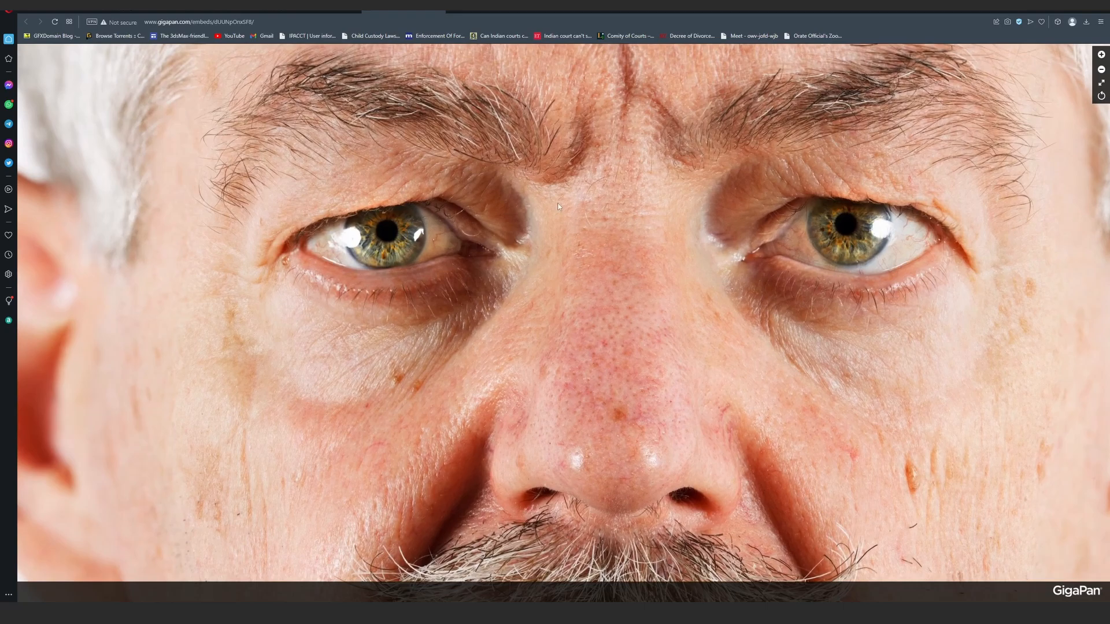
left_click_drag(557, 203, 569, 220)
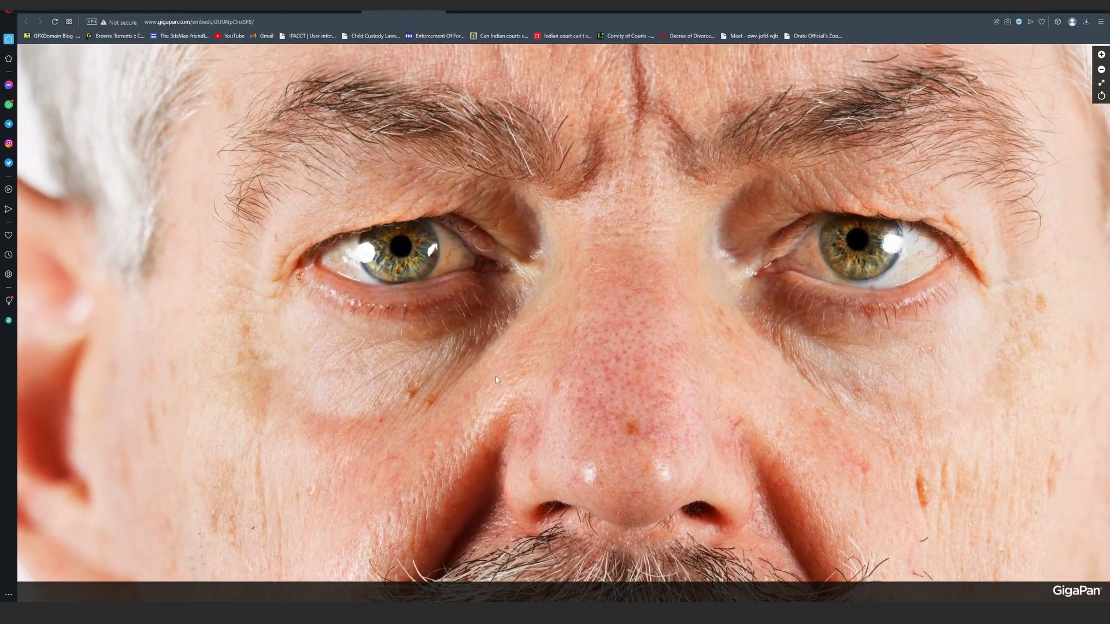
left_click_drag(449, 508, 401, 324)
scroll(433, 428, "up", 2)
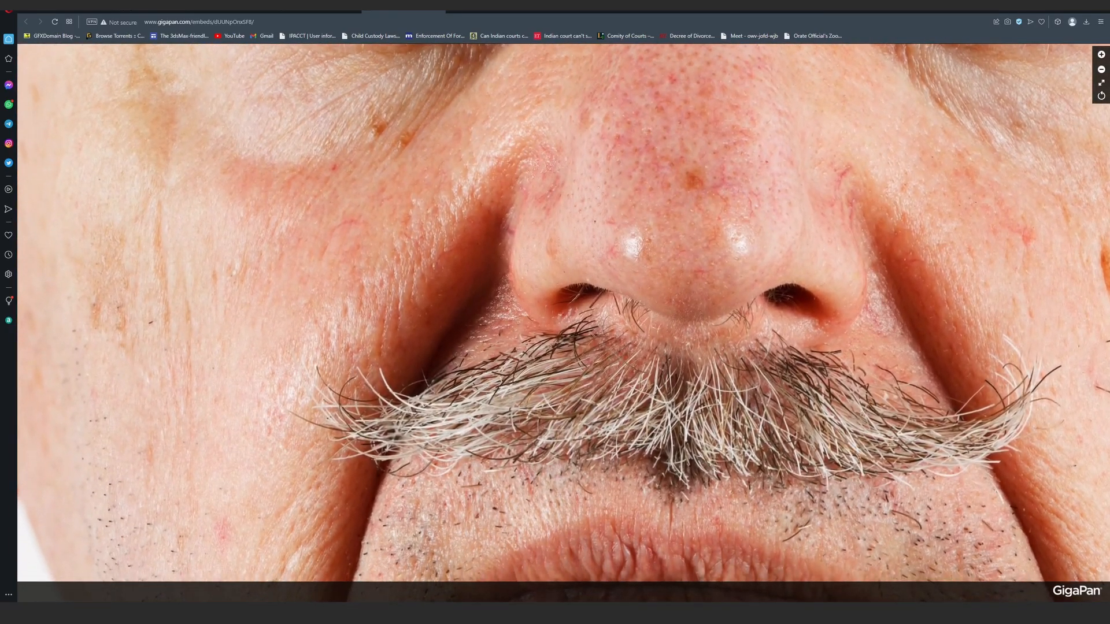
left_click_drag(400, 278, 393, 345)
left_click_drag(389, 292, 378, 364)
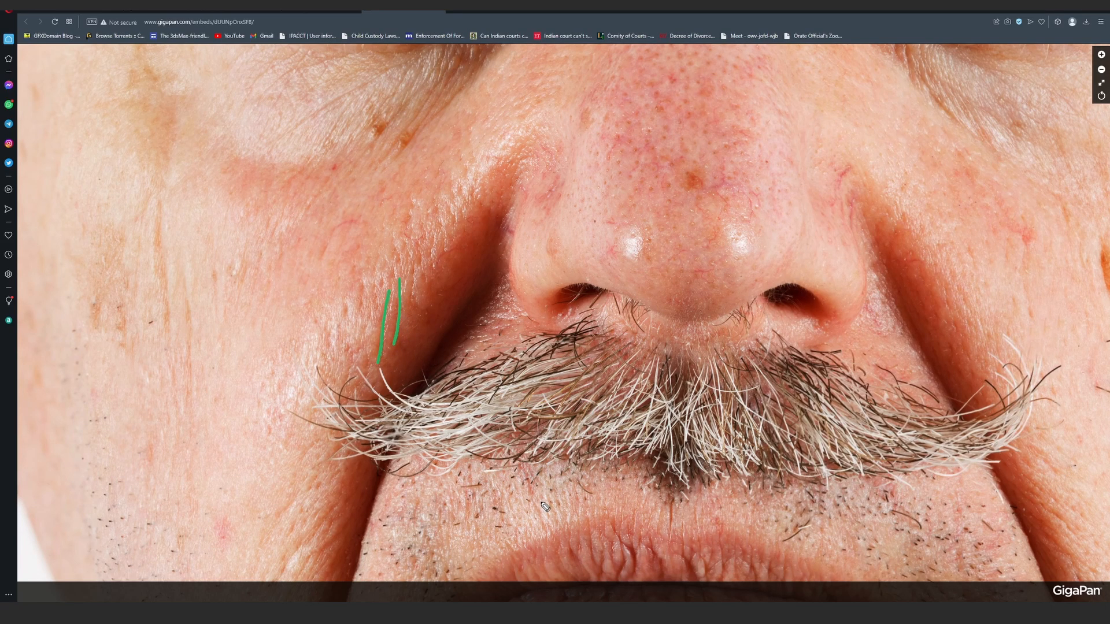
Draw two green lines between mustache and upper lip and two long ones from under the eye down the cheek, and clear all marks
left_click_drag(550, 492, 563, 532)
left_click_drag(584, 485, 591, 539)
left_click_drag(432, 88, 345, 225)
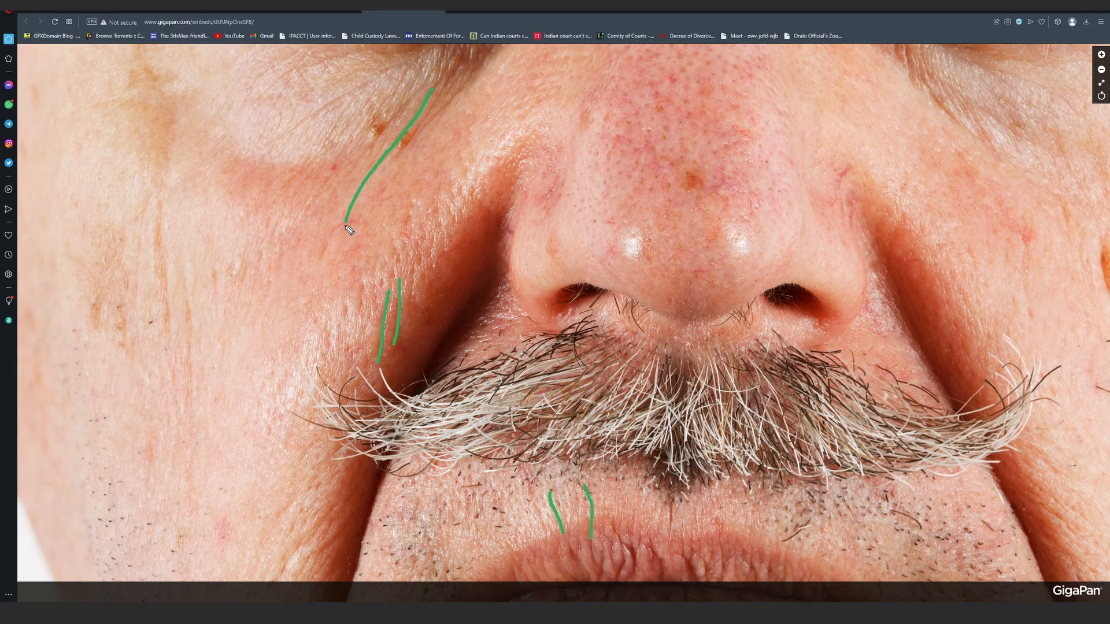
left_click_drag(448, 87, 342, 254)
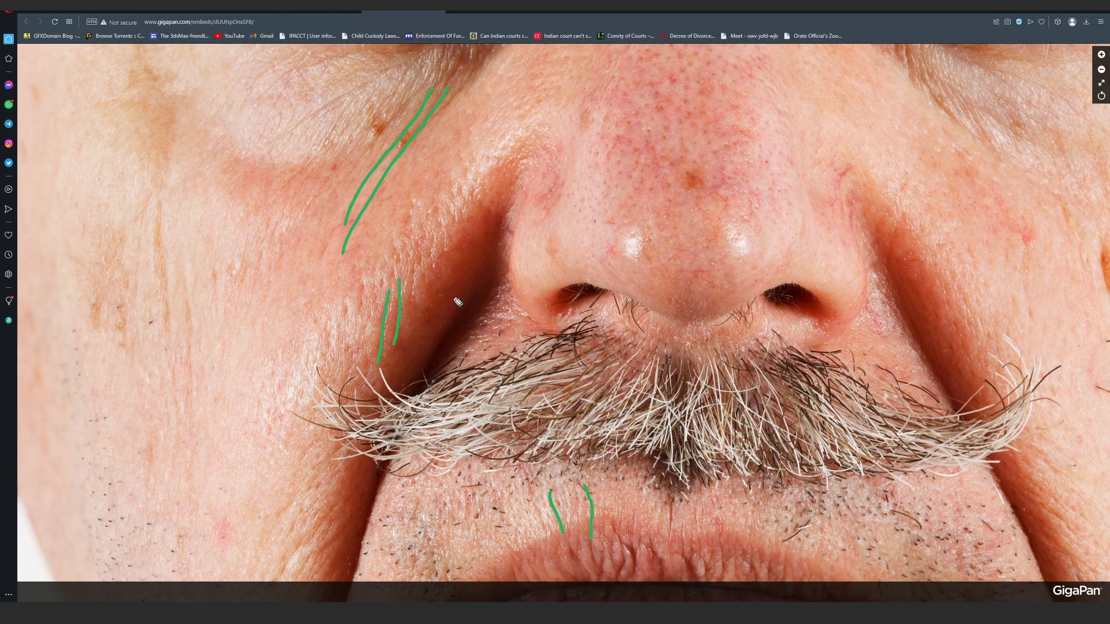
key("e")
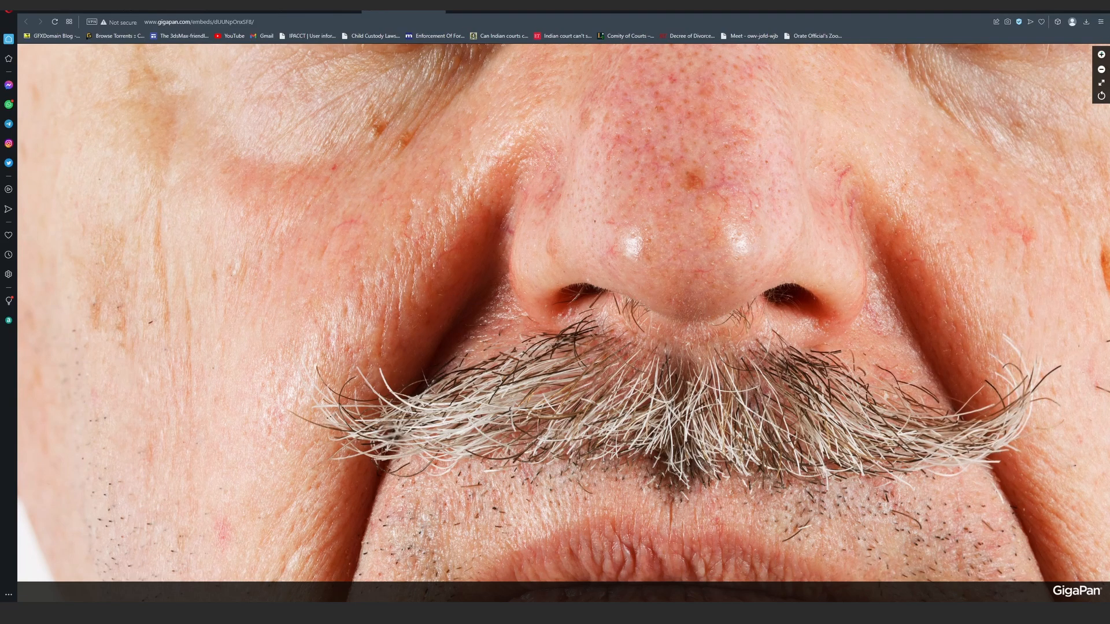
Trace the near-vertical skin creases on the cheek fold beside the nostril with separate green lines
left_click(1101, 54)
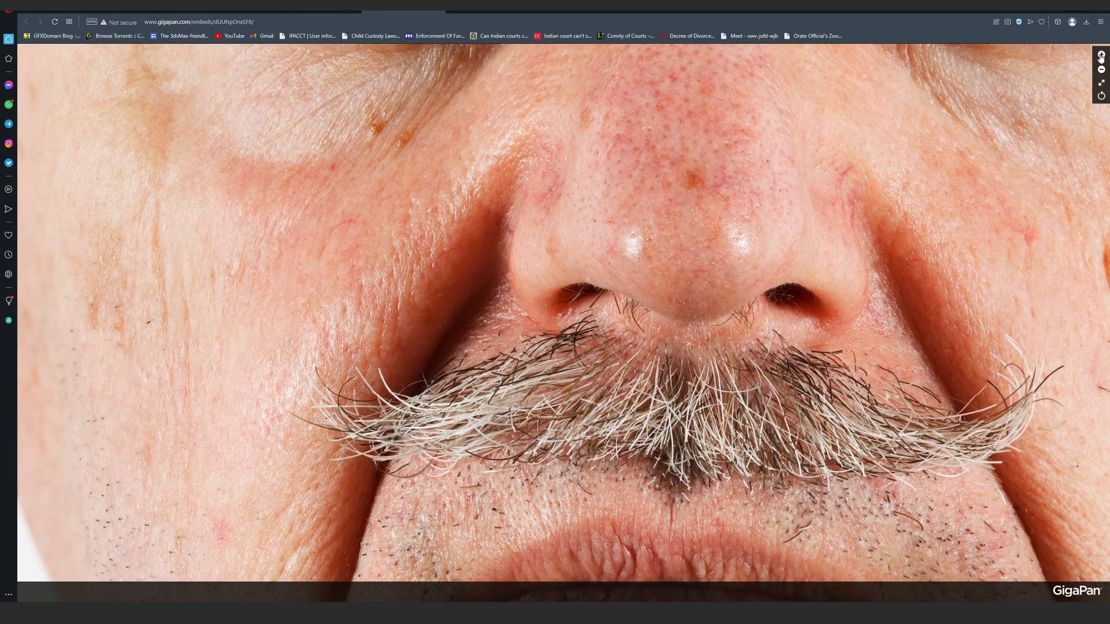
scroll(419, 211, "up", 4)
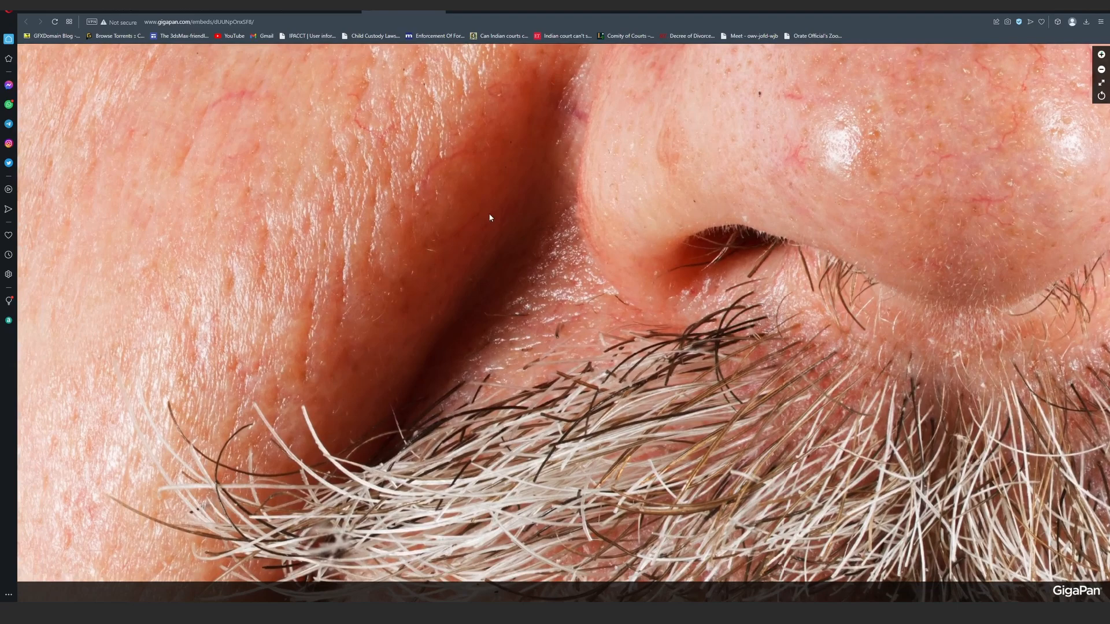
left_click_drag(489, 217, 604, 206)
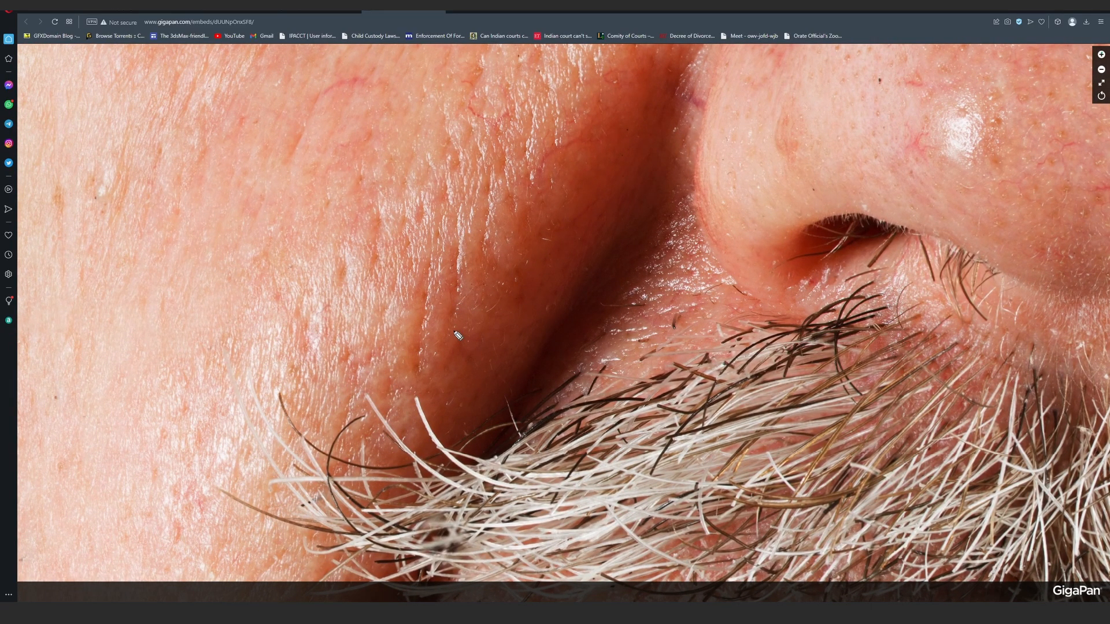
left_click_drag(452, 329, 464, 165)
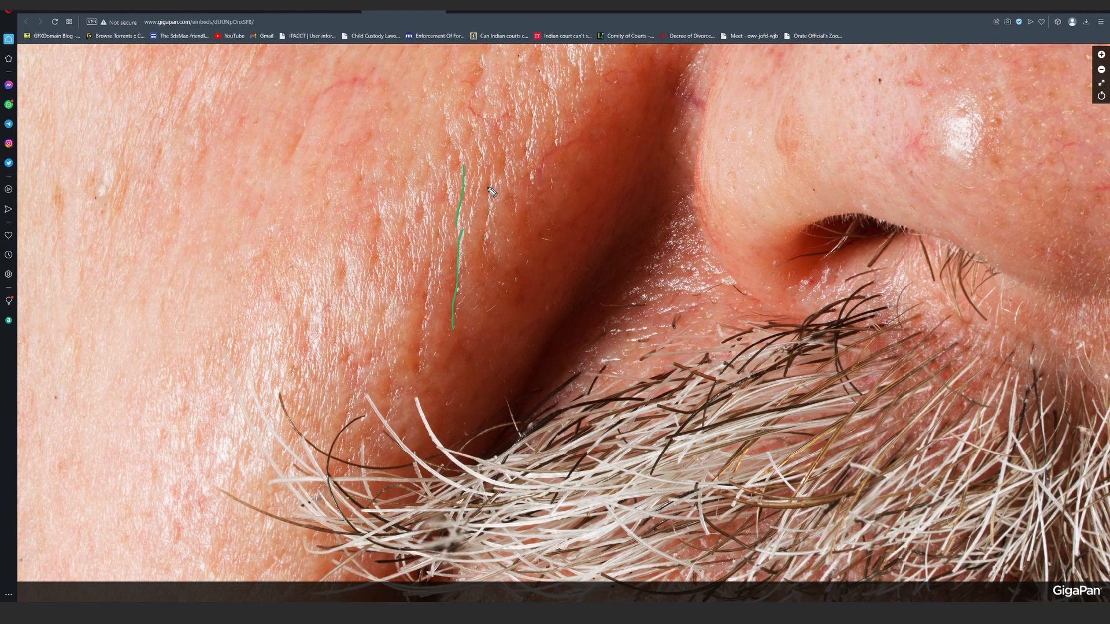
left_click(486, 208)
left_click_drag(489, 168, 486, 247)
left_click_drag(371, 362, 366, 378)
left_click_drag(378, 219, 376, 261)
left_click_drag(471, 116, 469, 149)
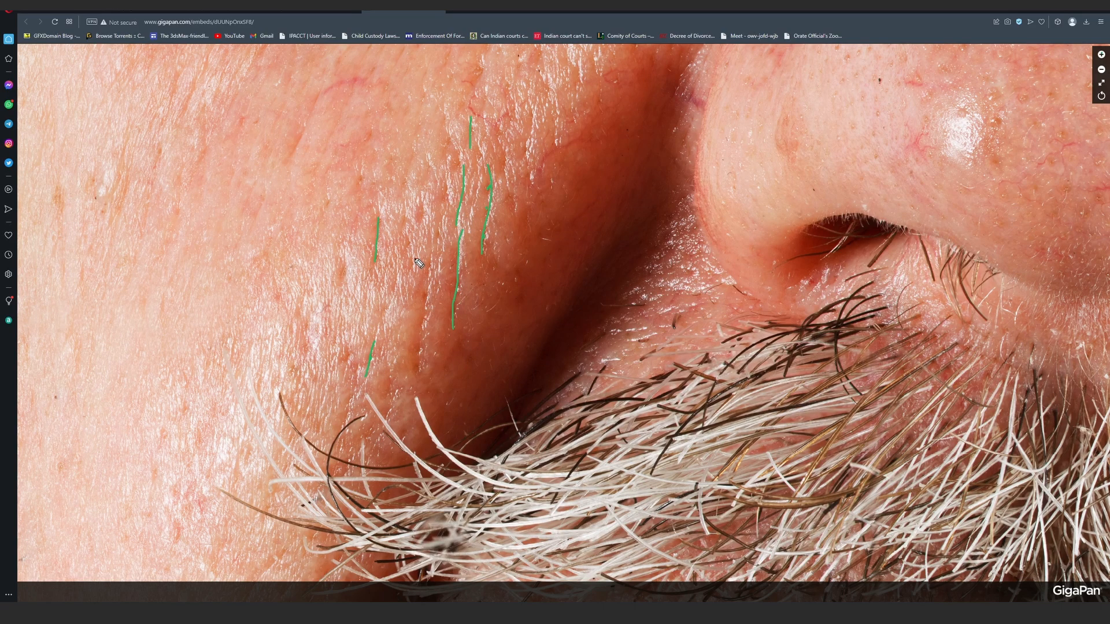
Trace further green lines along the lower cheek creases near the mustache and down the fold, and clear all marks
mouse_move(382, 429)
left_mouse_down()
mouse_move(394, 380)
mouse_move(421, 389)
left_mouse_up()
left_click_drag(429, 265, 423, 312)
mouse_move(534, 113)
left_mouse_down()
mouse_move(508, 293)
mouse_move(459, 460)
left_mouse_up()
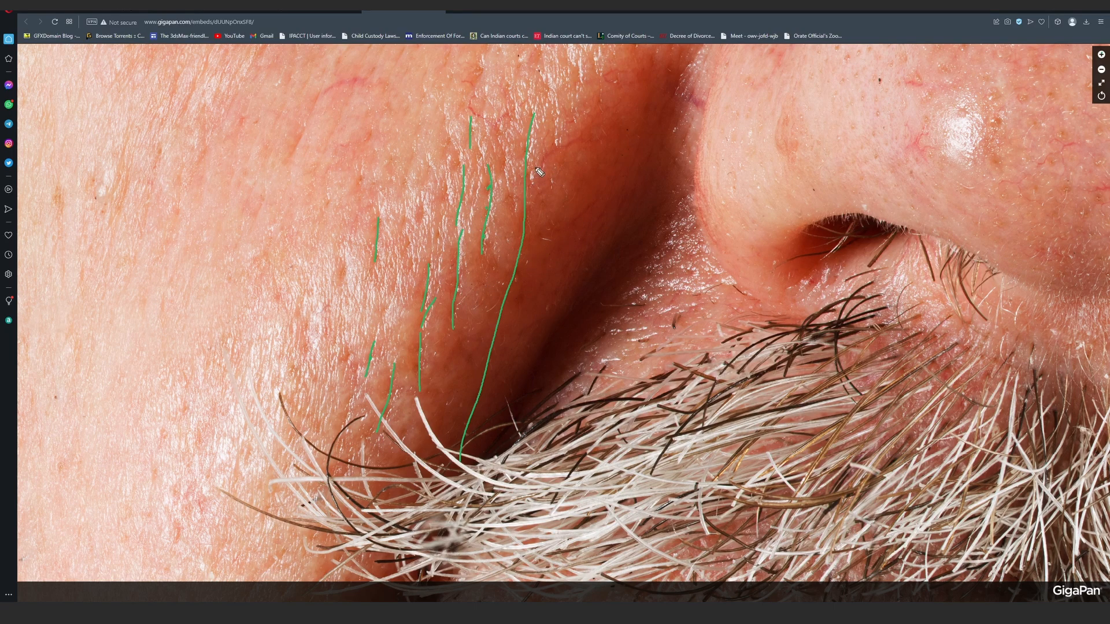
key("ctrl+z")
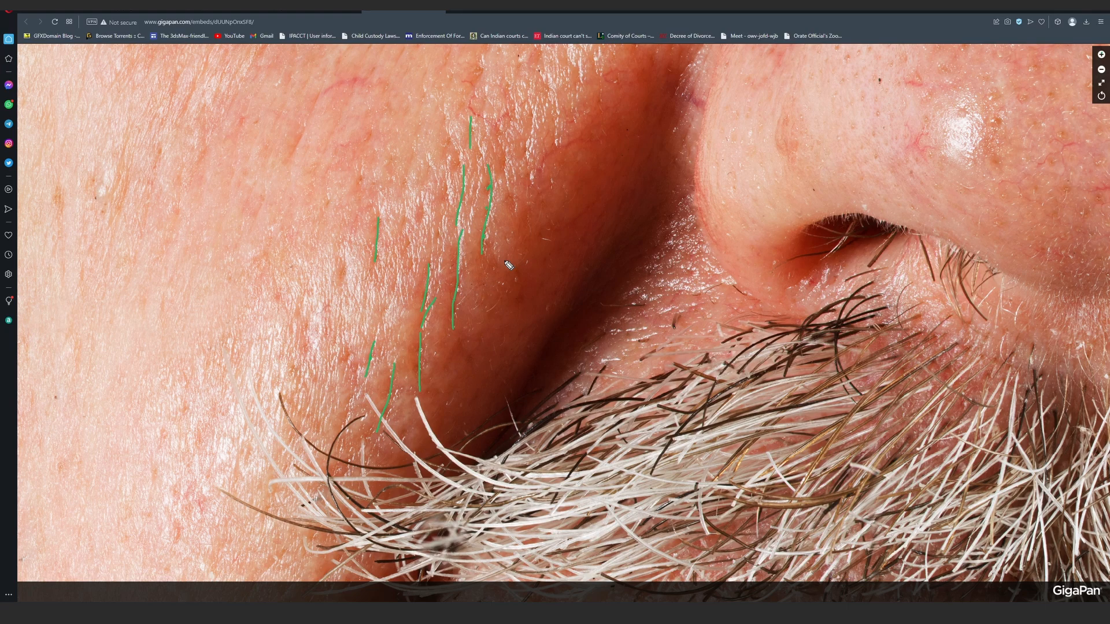
key("ctrl+shift+7")
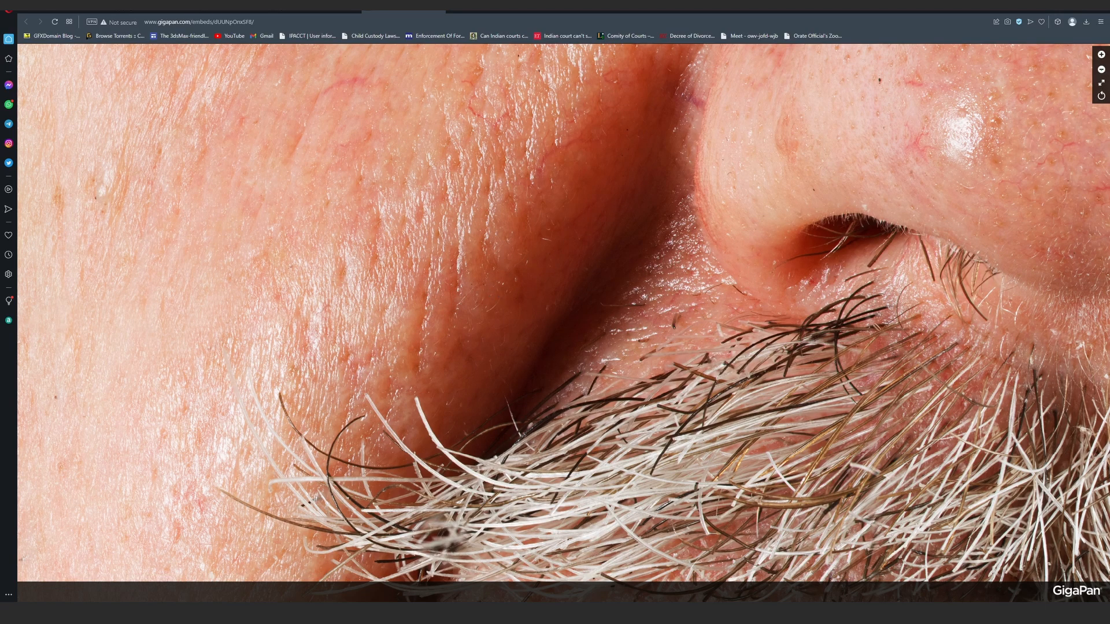
Examine the skin texture, pores and fine wrinkles across the nose, the cheeks and the areas under both eyes
left_click(1101, 70)
left_click_drag(578, 57, 500, 198)
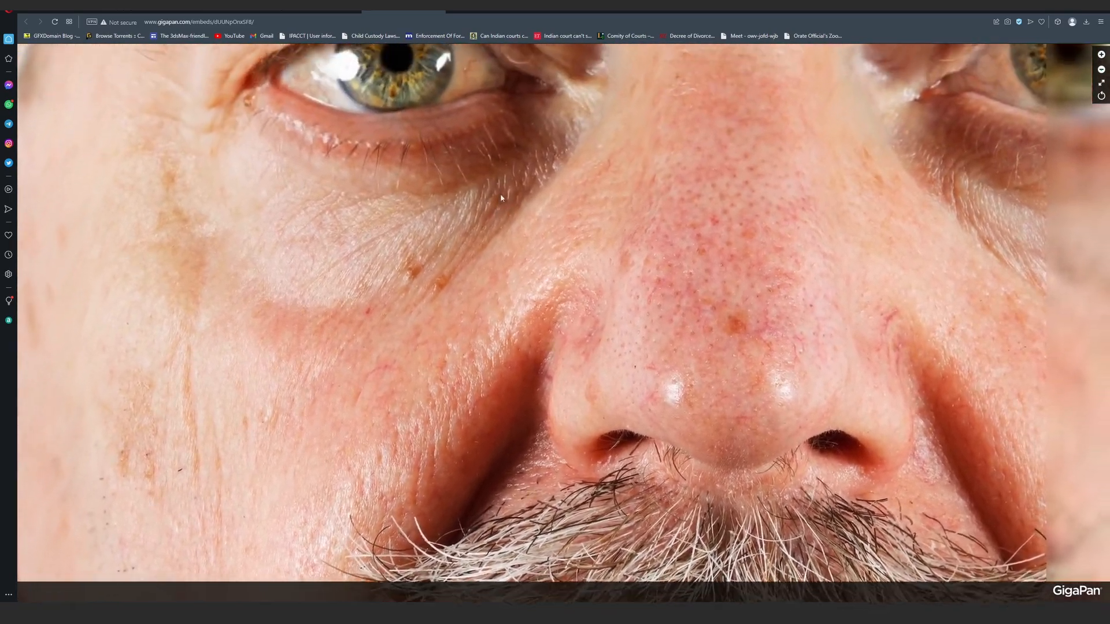
scroll(374, 288, "up", 2)
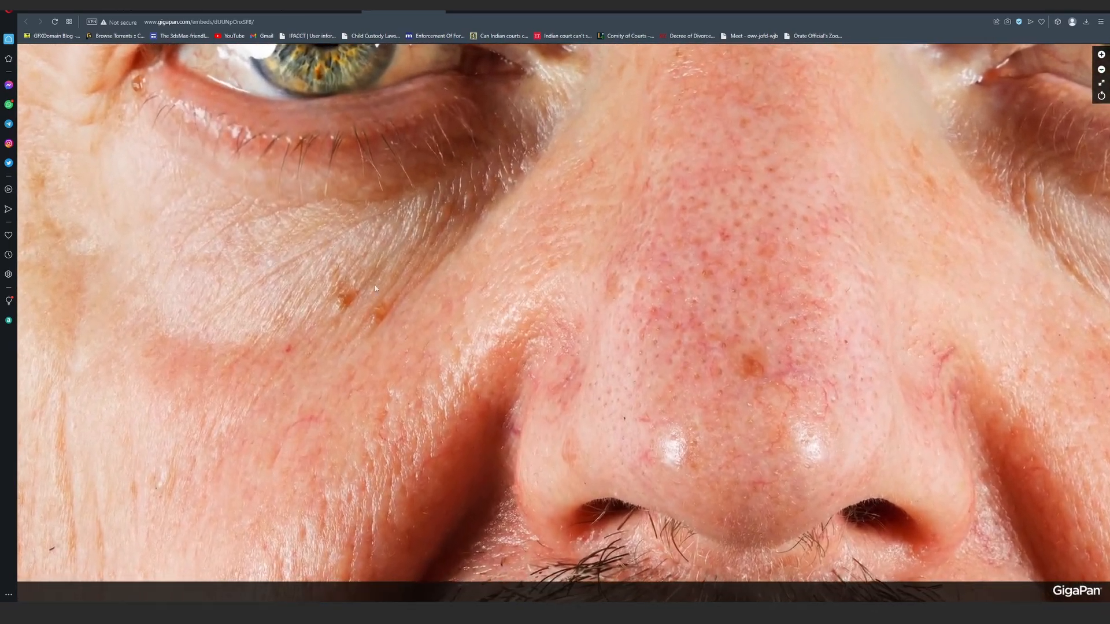
left_click_drag(375, 285, 396, 233)
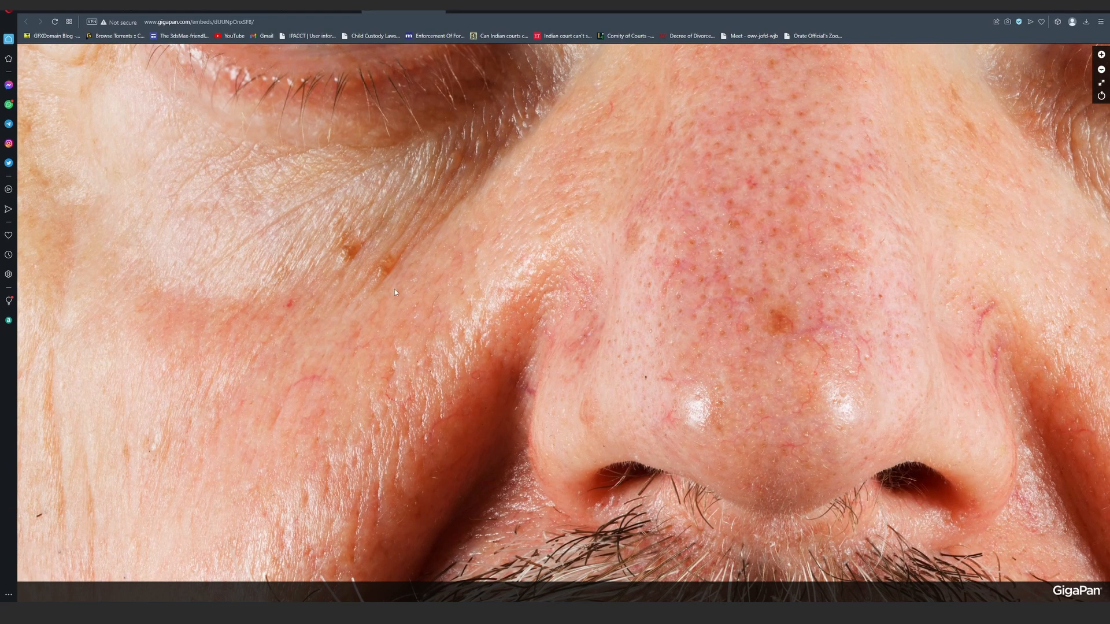
left_click_drag(826, 177, 439, 312)
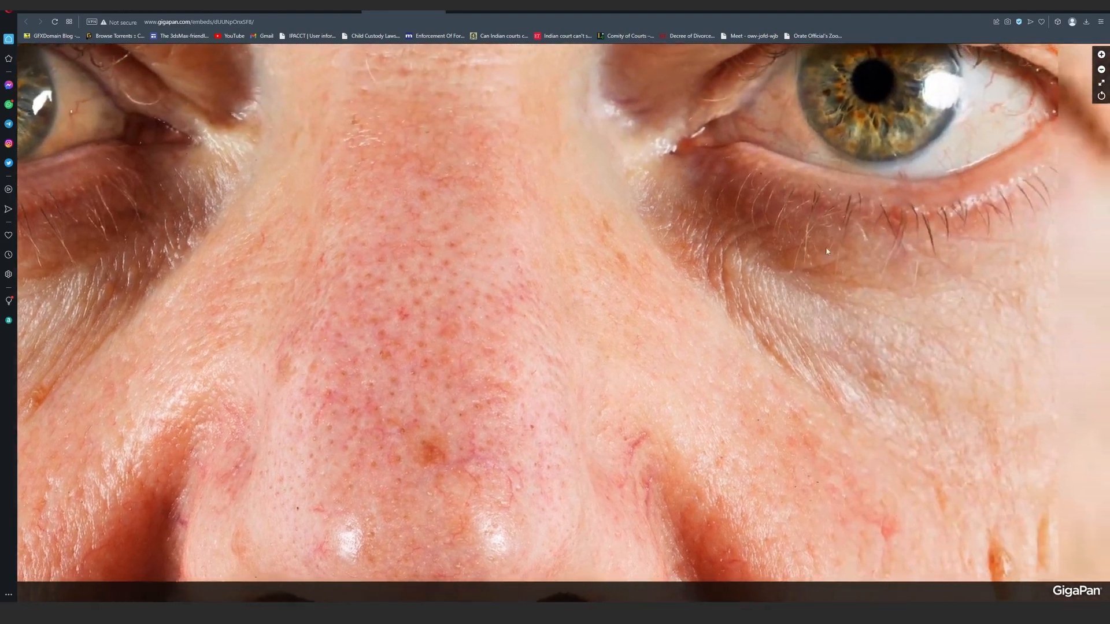
left_click_drag(797, 237, 639, 181)
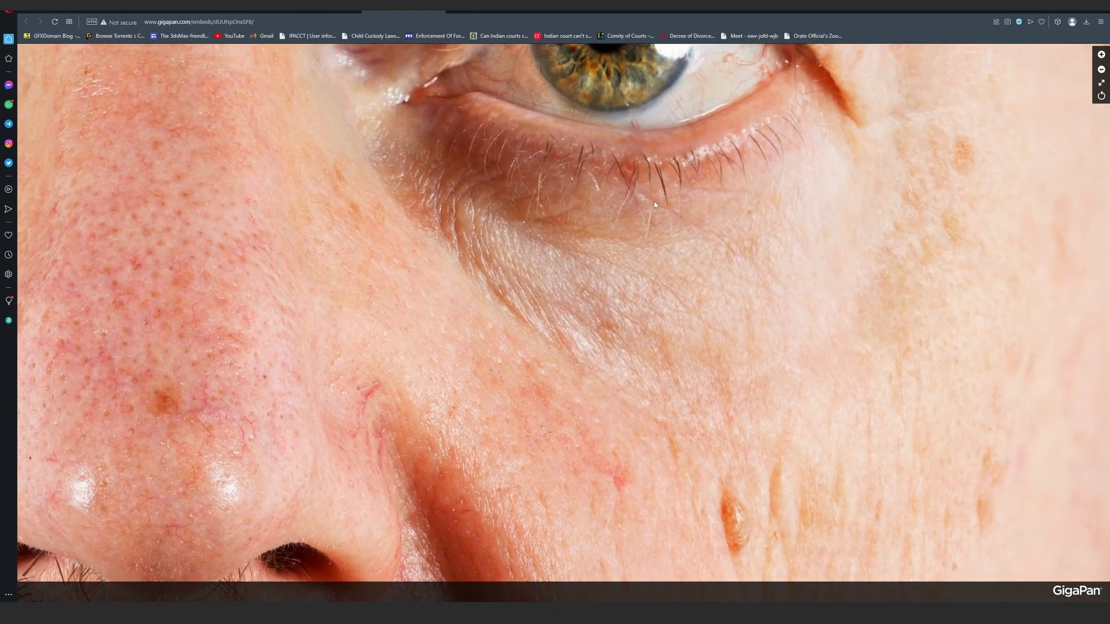
left_click_drag(492, 234, 501, 279)
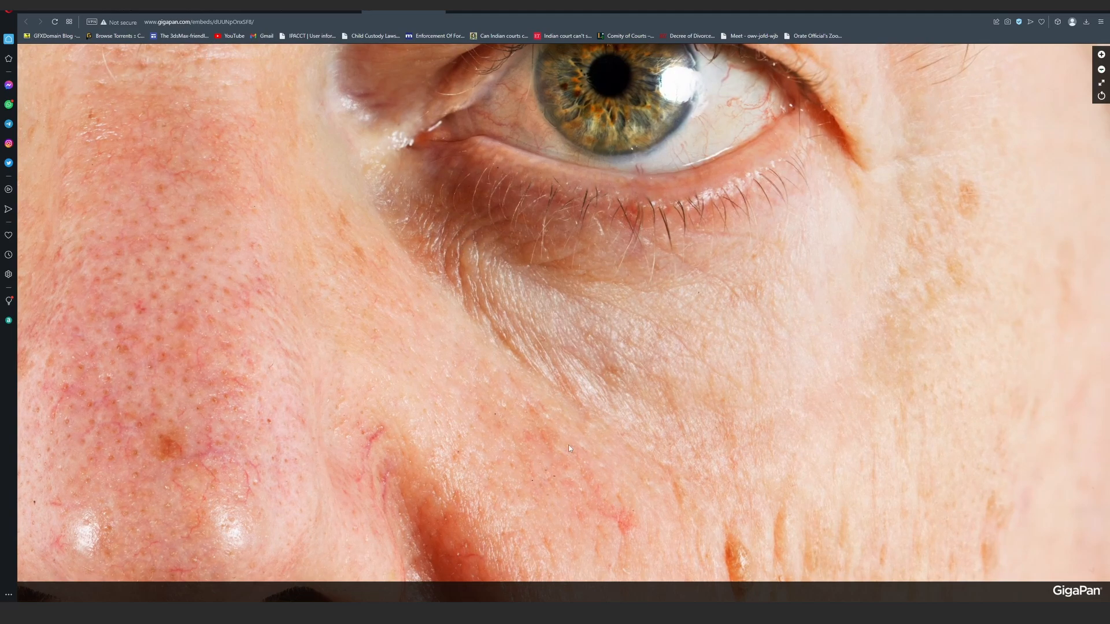
left_click_drag(289, 245, 643, 208)
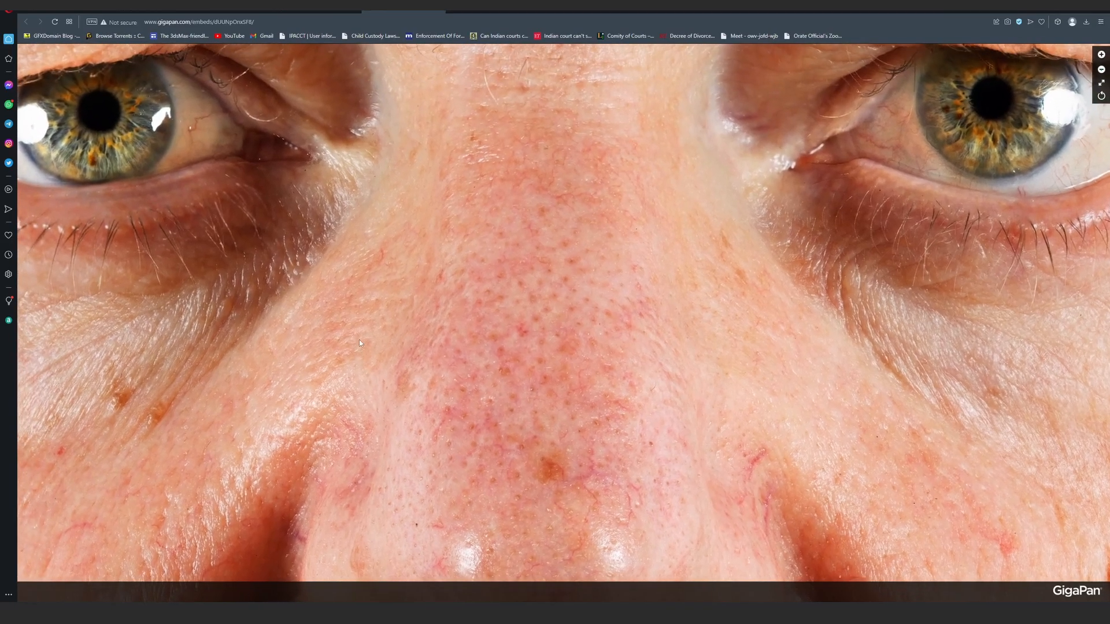
Trace the curved skin lines on the side of the nose below the inner eye corner with six green strokes, and clear them
scroll(335, 346, "up", 1)
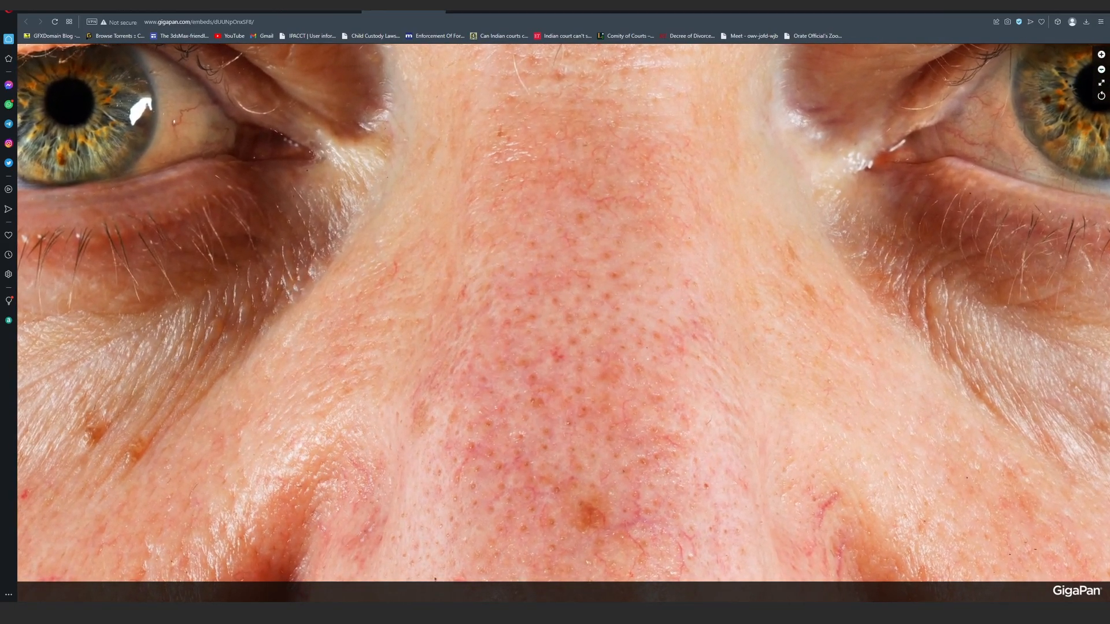
left_click_drag(395, 319, 328, 348)
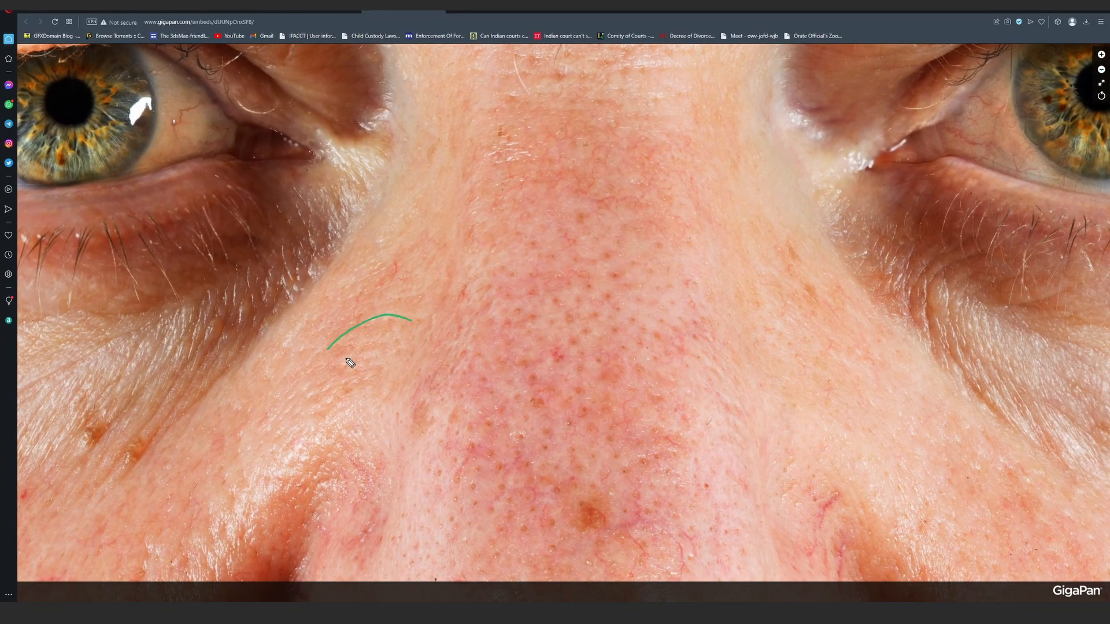
left_click_drag(403, 347, 320, 385)
mouse_move(390, 368)
left_mouse_down()
mouse_move(328, 391)
mouse_move(330, 407)
mouse_move(280, 441)
left_mouse_up()
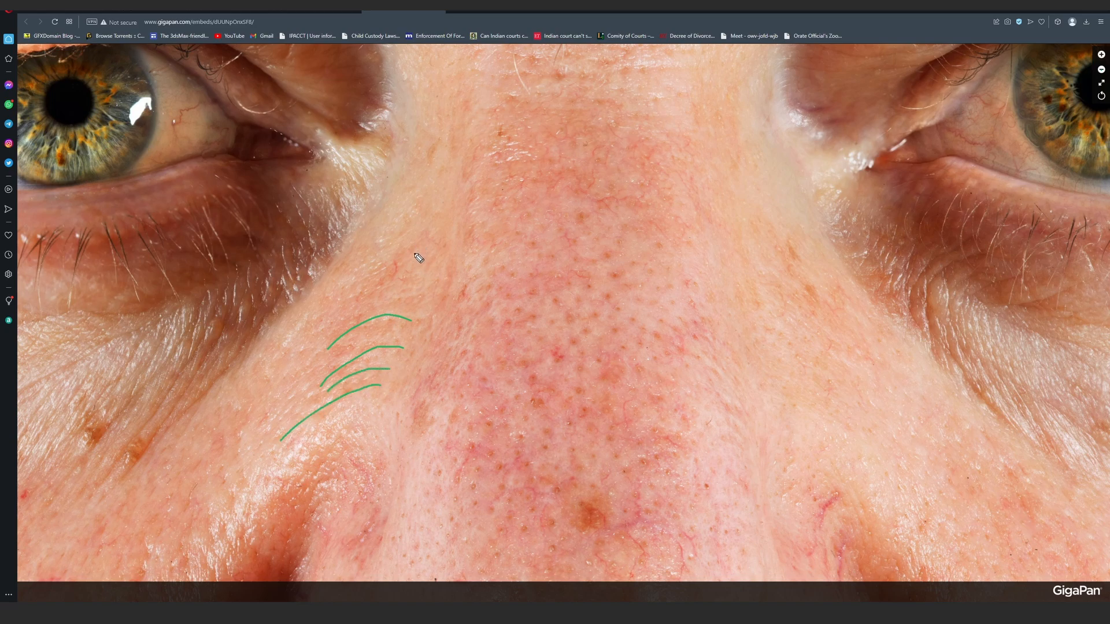
left_click_drag(410, 257, 308, 347)
left_click_drag(437, 212, 333, 296)
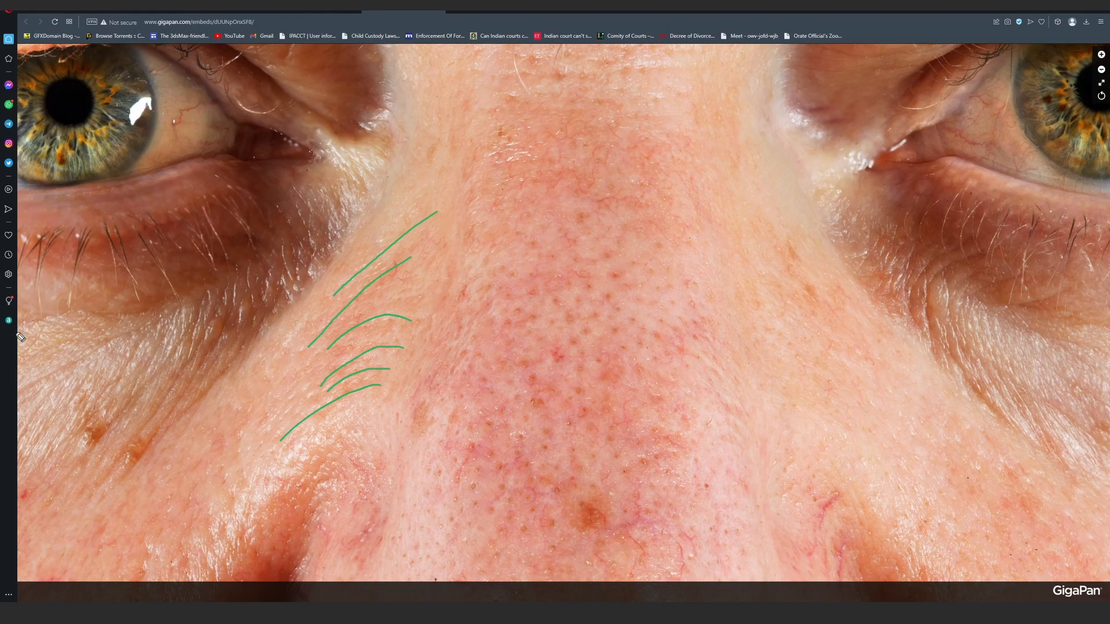
left_click_drag(457, 81, 452, 265)
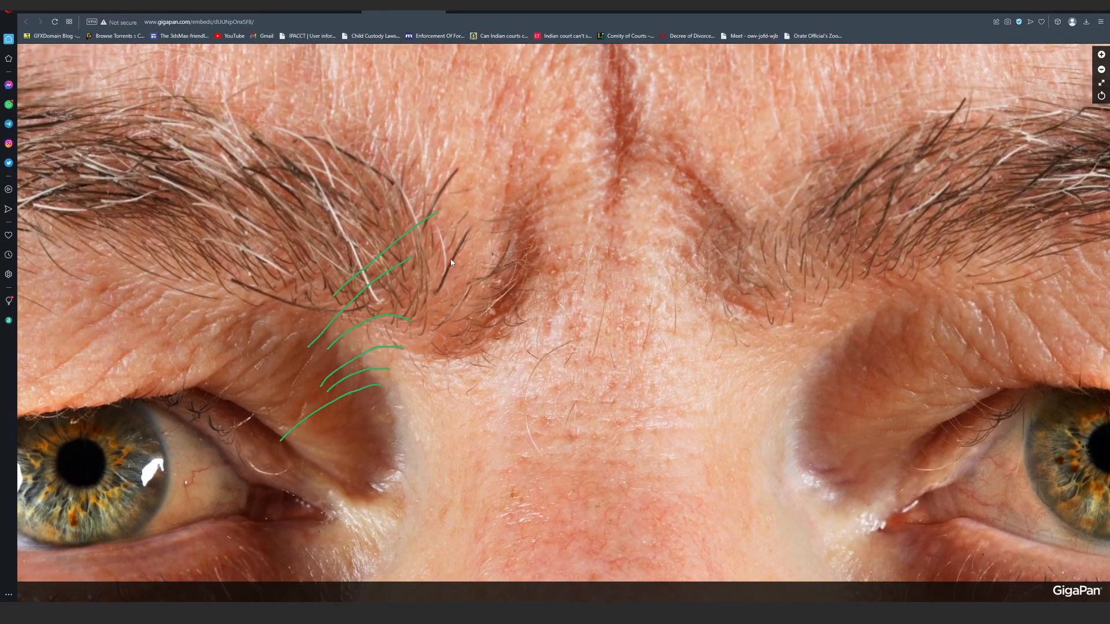
key("ctrl+shift+7")
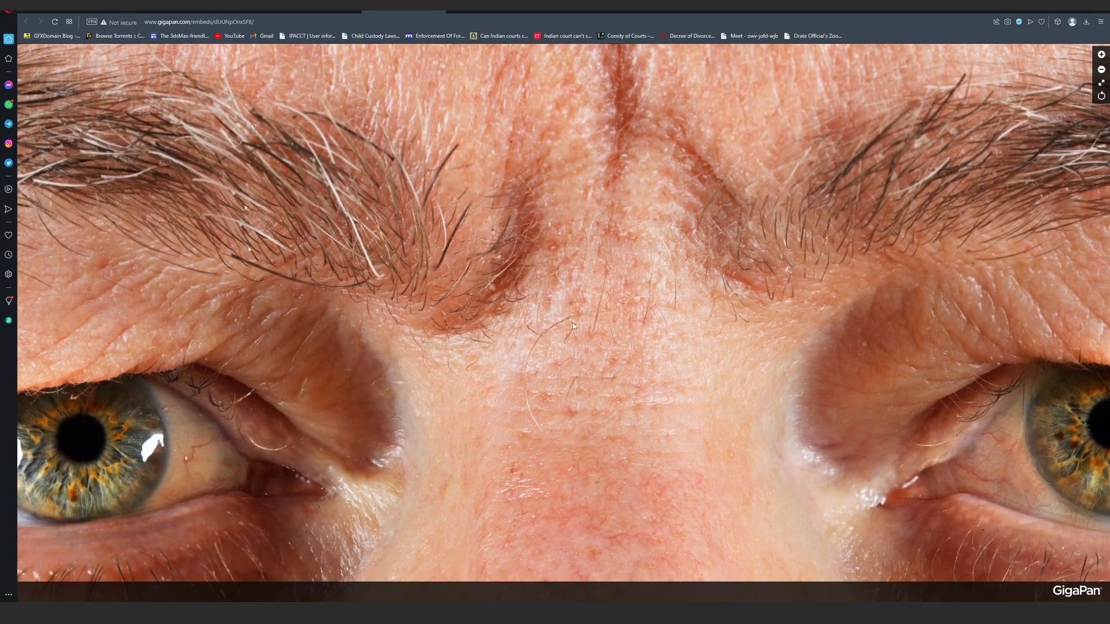
Mark the skin flow on the forehead with crossing green strokes beside the central frown line and longer lines above both eyebrows
left_click_drag(615, 398, 478, 382)
scroll(463, 304, "down", 2)
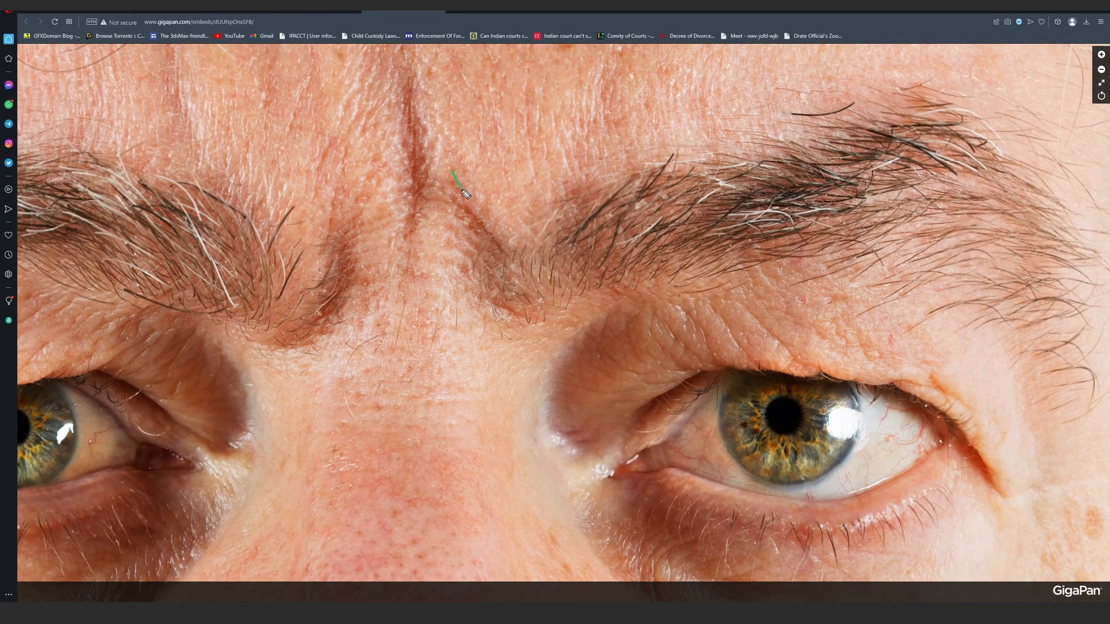
mouse_move(358, 80)
left_mouse_down()
mouse_move(326, 155)
mouse_move(384, 84)
mouse_move(336, 168)
mouse_move(401, 100)
mouse_move(354, 122)
mouse_move(319, 192)
mouse_move(349, 122)
mouse_move(371, 152)
mouse_move(312, 220)
left_mouse_up()
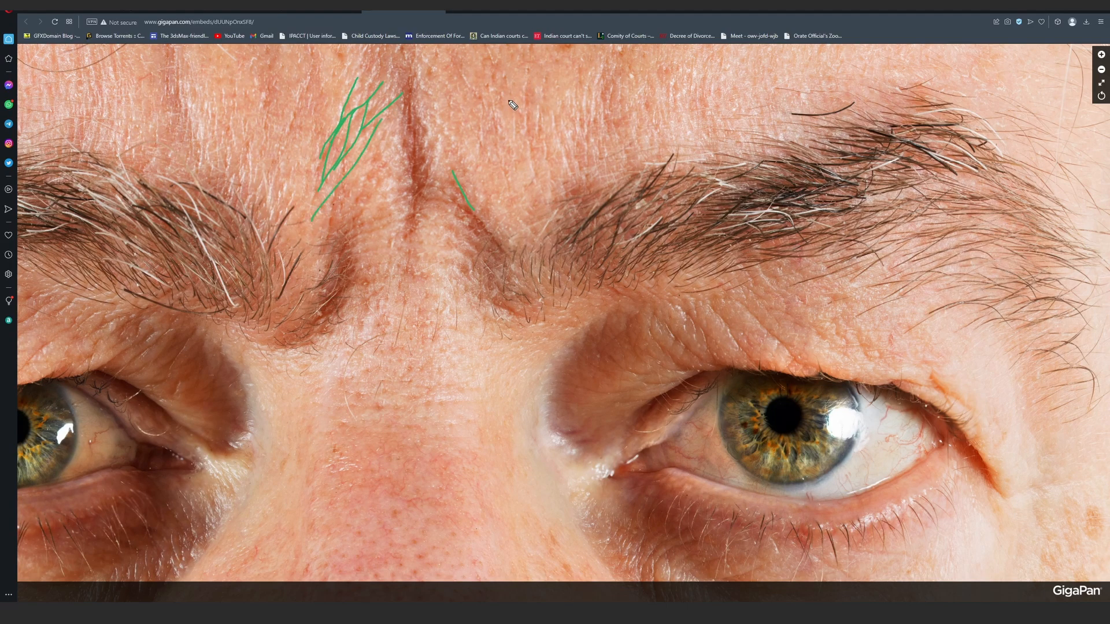
mouse_move(588, 190)
left_mouse_down()
mouse_move(598, 72)
mouse_move(654, 213)
left_mouse_up()
left_click_drag(205, 102, 178, 211)
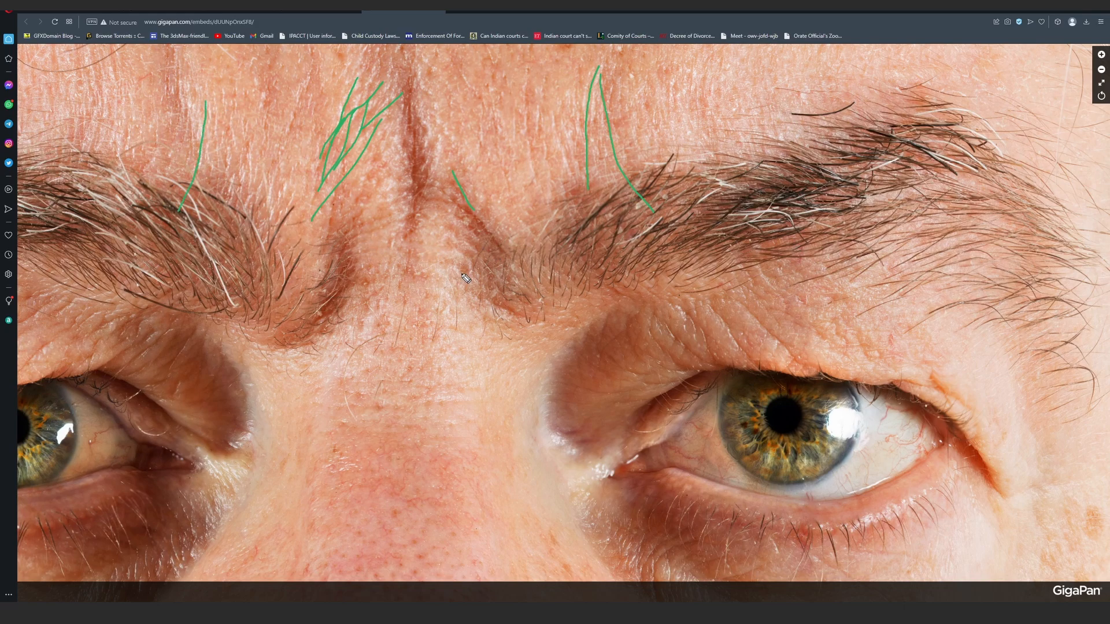
Trace the folds at the inner ends of both eyebrows and the horizontal wrinkles across the nose bridge in green
left_click_drag(505, 259, 430, 211)
mouse_move(328, 263)
left_mouse_down()
mouse_move(403, 233)
mouse_move(344, 273)
left_mouse_up()
left_click_drag(424, 403, 469, 401)
mouse_move(341, 408)
left_mouse_down()
mouse_move(392, 407)
mouse_move(324, 380)
mouse_move(396, 380)
mouse_move(401, 362)
mouse_move(351, 359)
left_mouse_up()
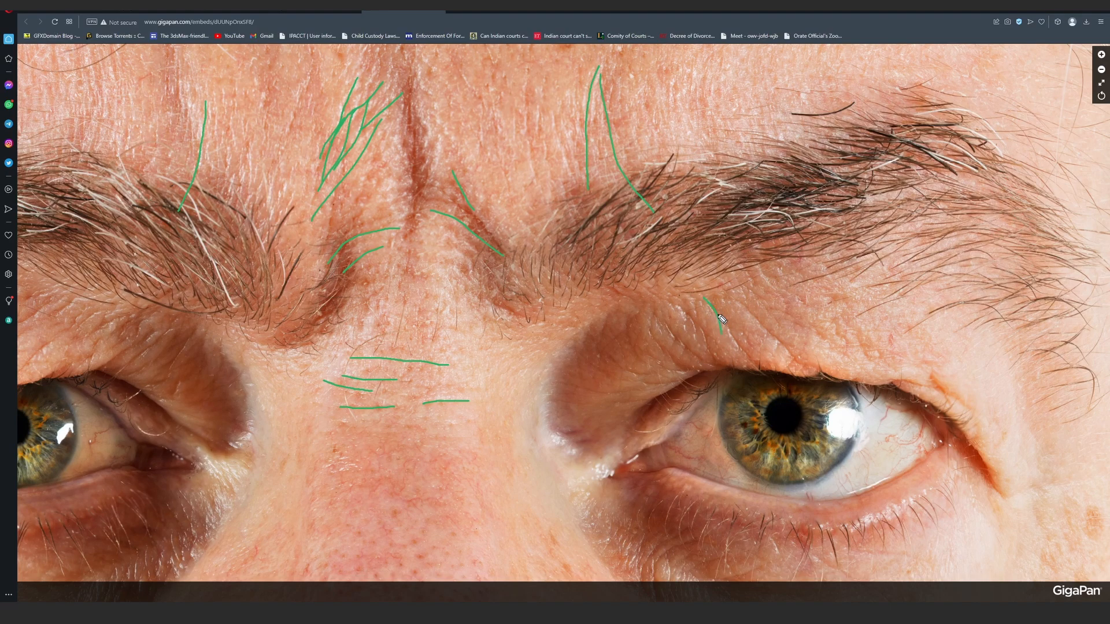
Draw short green lines along the creases of the upper eyelid beneath the eyebrow, and clear all marks
left_click_drag(733, 335, 754, 385)
mouse_move(686, 313)
left_mouse_down()
mouse_move(698, 353)
mouse_move(715, 358)
left_mouse_up()
left_click(549, 272)
key("ctrl+shift+7")
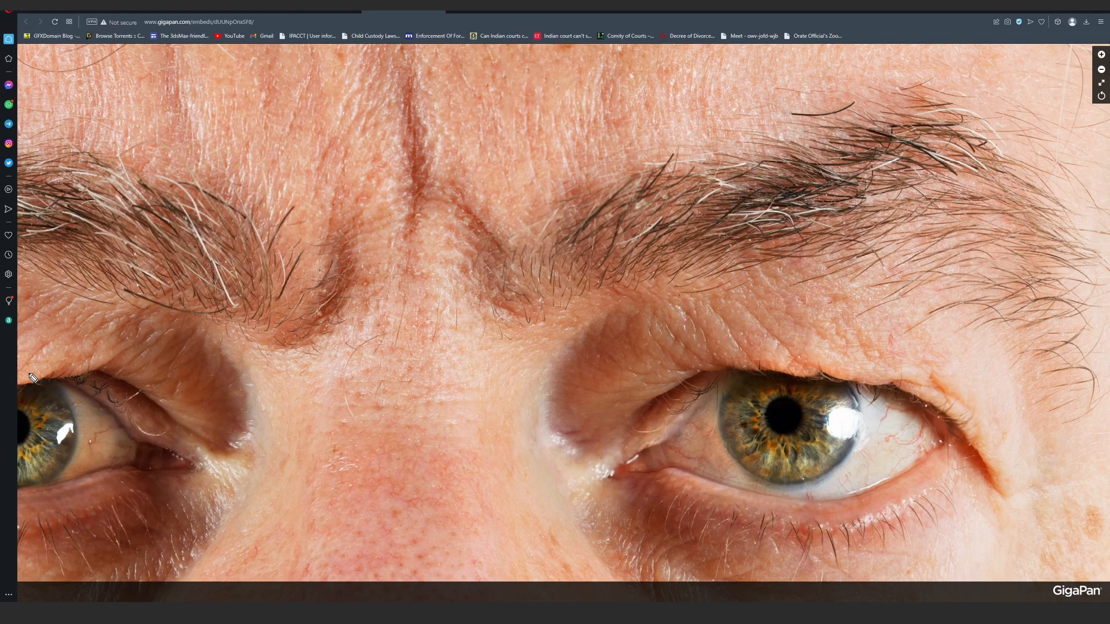
Mark the vertical skin creases above one half of the upper lip, out toward the mouth corner, with thin green strokes
scroll(451, 350, "down", 1)
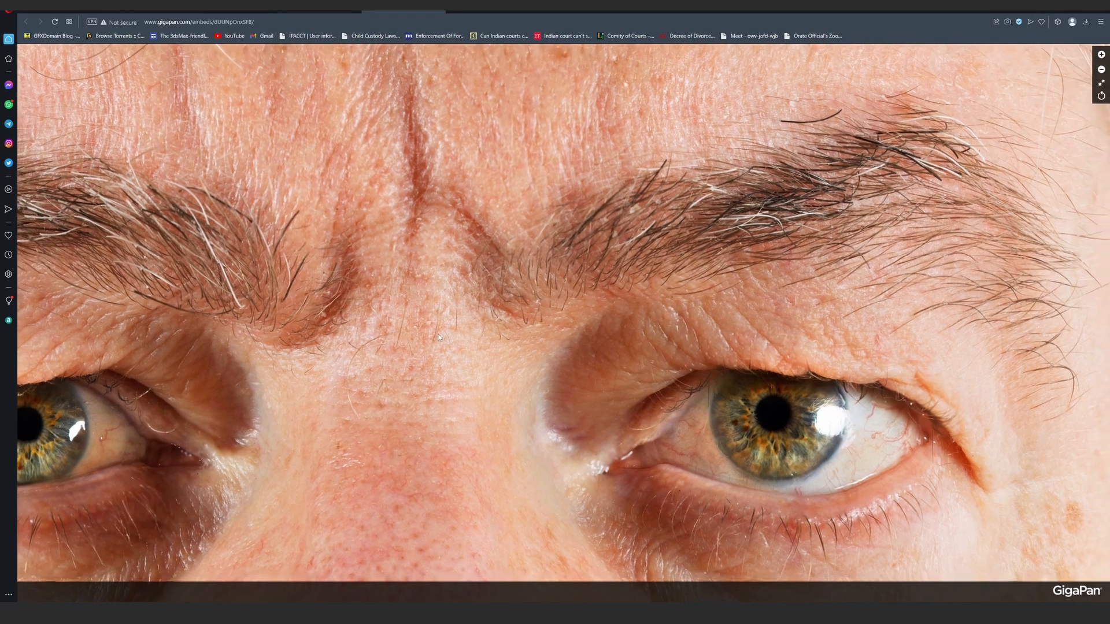
left_click_drag(173, 500, 463, 293)
left_click_drag(222, 193, 144, 130)
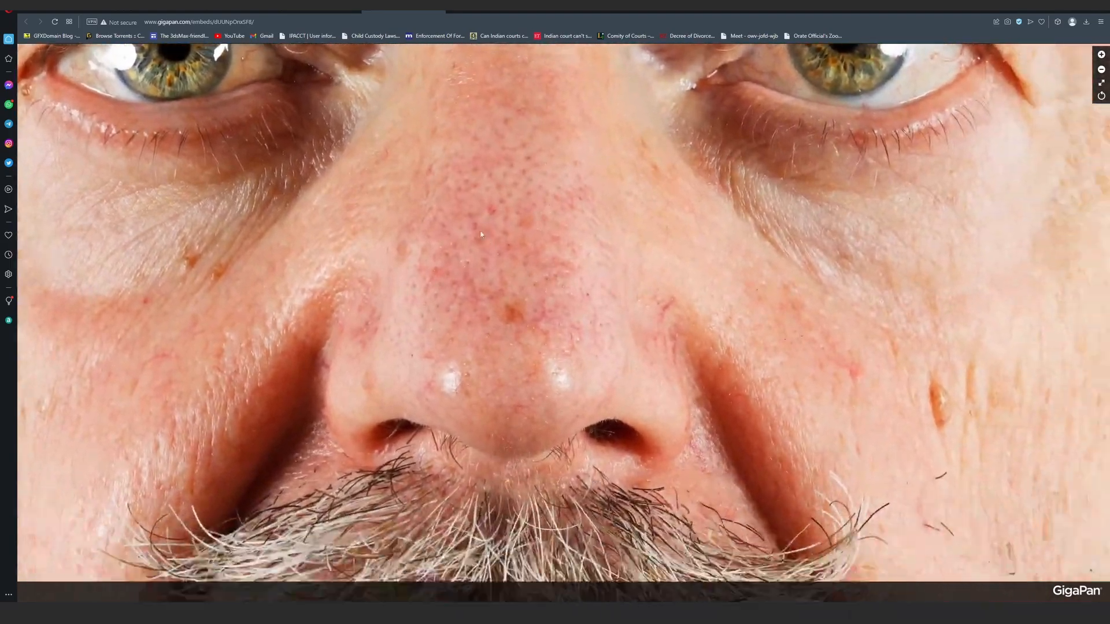
left_click_drag(491, 462, 242, 248)
left_click_drag(279, 476, 523, 265)
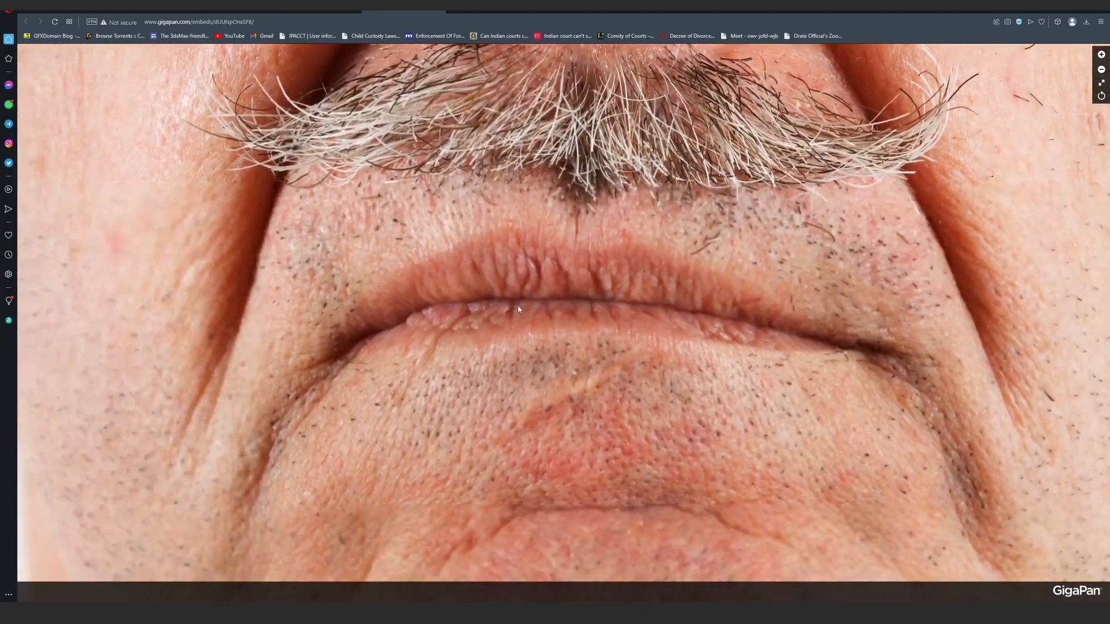
scroll(518, 304, "up", 2)
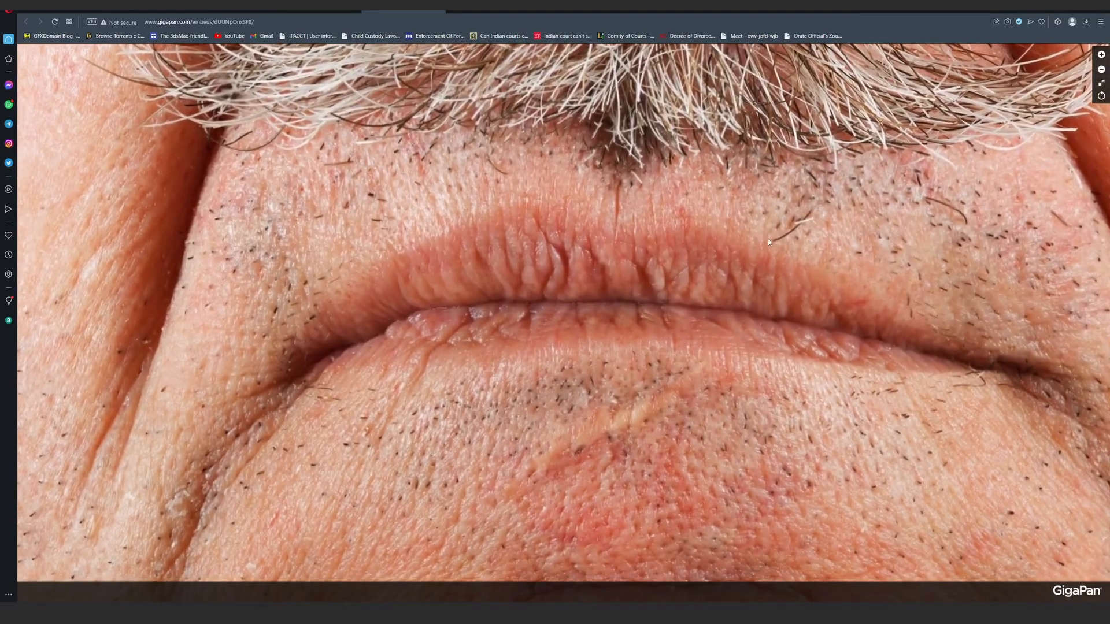
left_click_drag(767, 238, 605, 311)
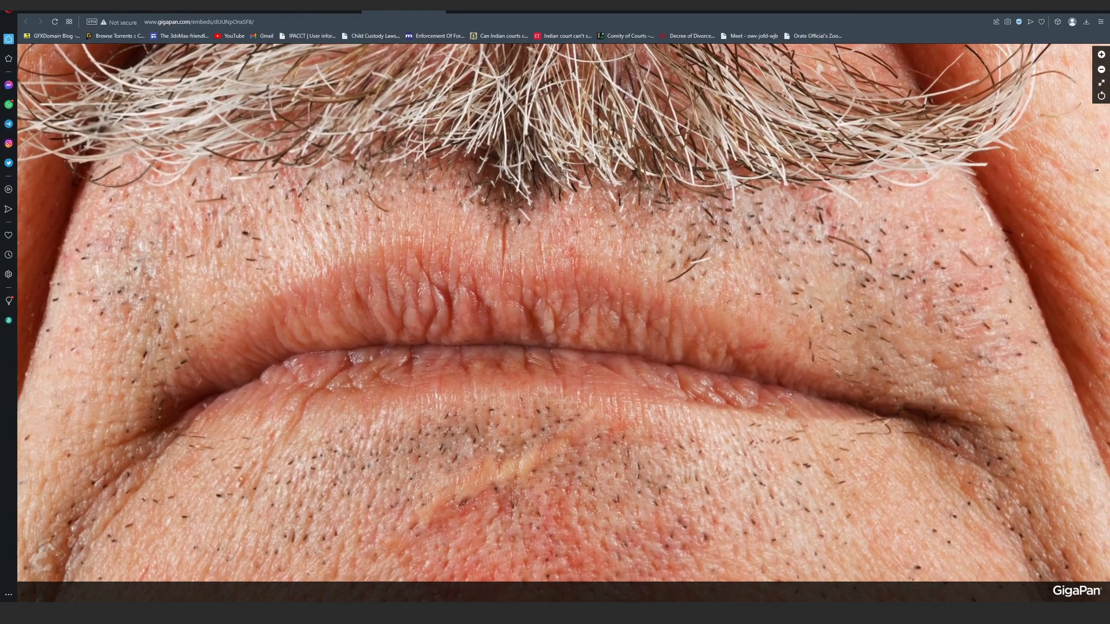
left_click_drag(409, 215, 406, 259)
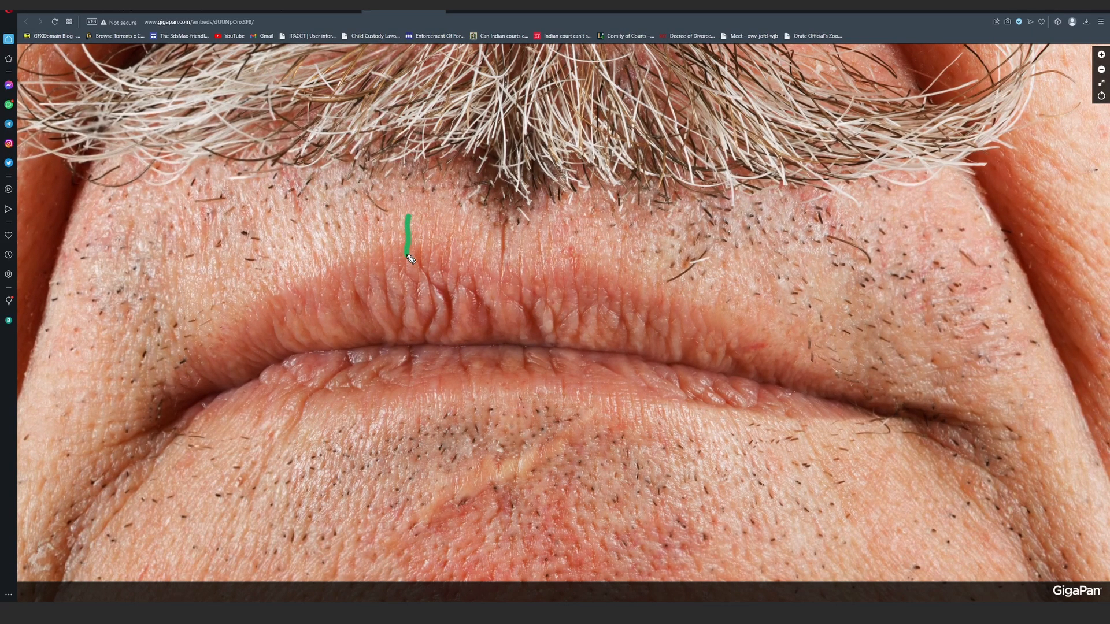
key("Escape")
mouse_move(381, 234)
left_mouse_down()
mouse_move(385, 266)
mouse_move(390, 225)
mouse_move(400, 267)
mouse_move(426, 269)
left_mouse_up()
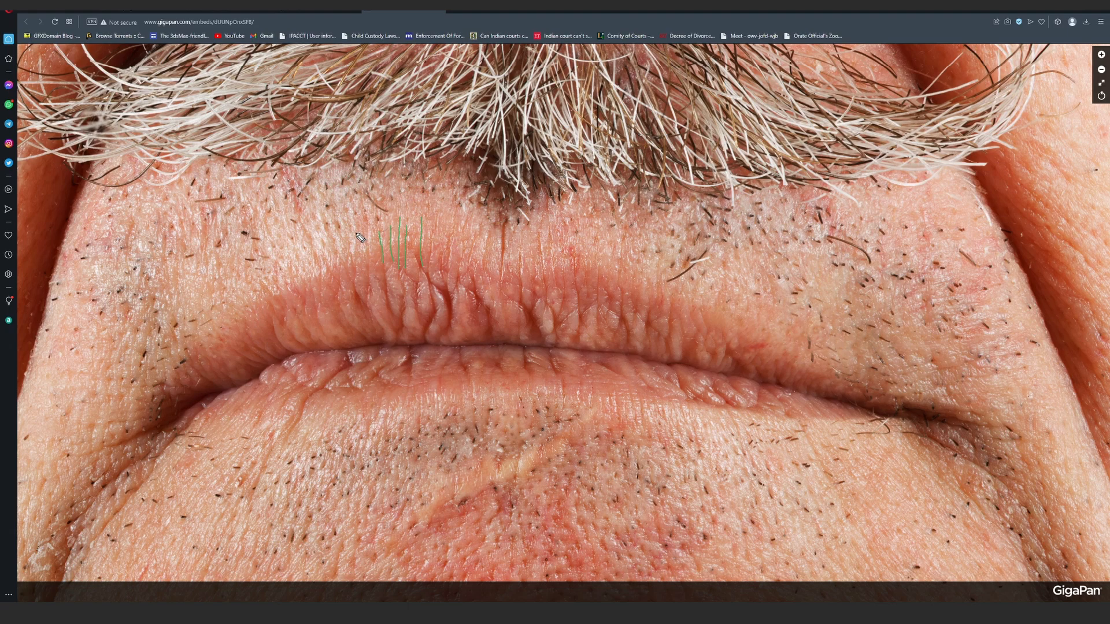
mouse_move(353, 238)
left_mouse_down()
mouse_move(360, 285)
mouse_move(367, 229)
mouse_move(361, 275)
left_mouse_up()
mouse_move(316, 314)
left_mouse_down()
mouse_move(310, 237)
mouse_move(292, 277)
mouse_move(309, 308)
mouse_move(278, 321)
mouse_move(252, 269)
mouse_move(301, 317)
left_mouse_up()
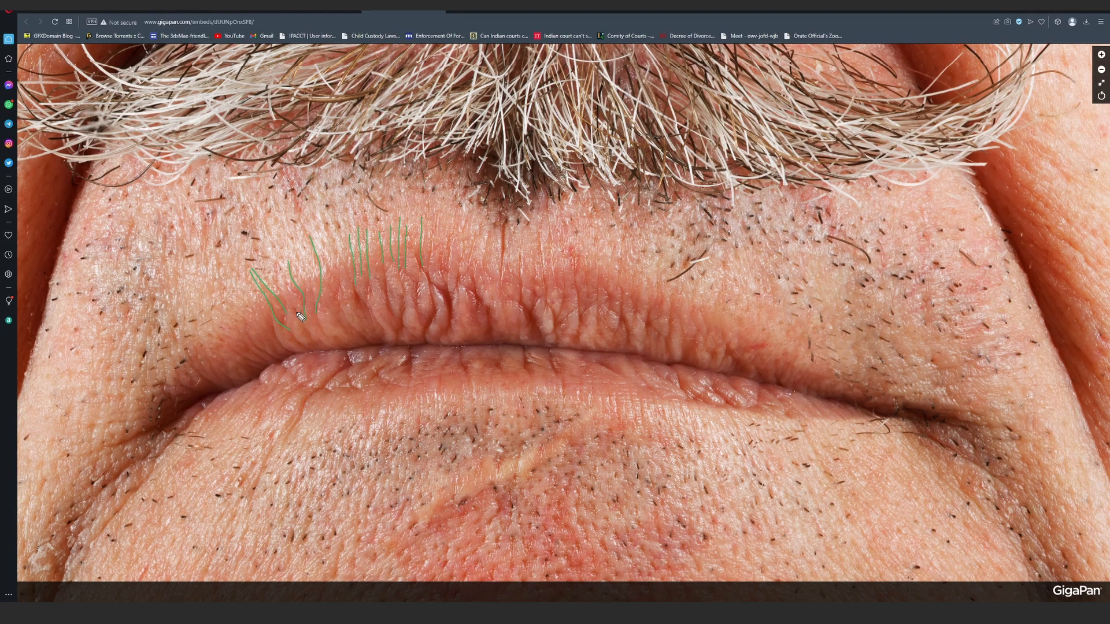
Trace creases above the other half of the upper lip and below the lower lip in green, and clear all marks
mouse_move(578, 254)
left_mouse_down()
mouse_move(581, 312)
mouse_move(565, 295)
mouse_move(565, 267)
mouse_move(546, 287)
mouse_move(543, 249)
left_mouse_up()
mouse_move(435, 398)
left_mouse_down()
mouse_move(438, 415)
mouse_move(421, 384)
mouse_move(474, 386)
mouse_move(476, 419)
mouse_move(489, 407)
mouse_move(490, 376)
mouse_move(511, 405)
left_mouse_up()
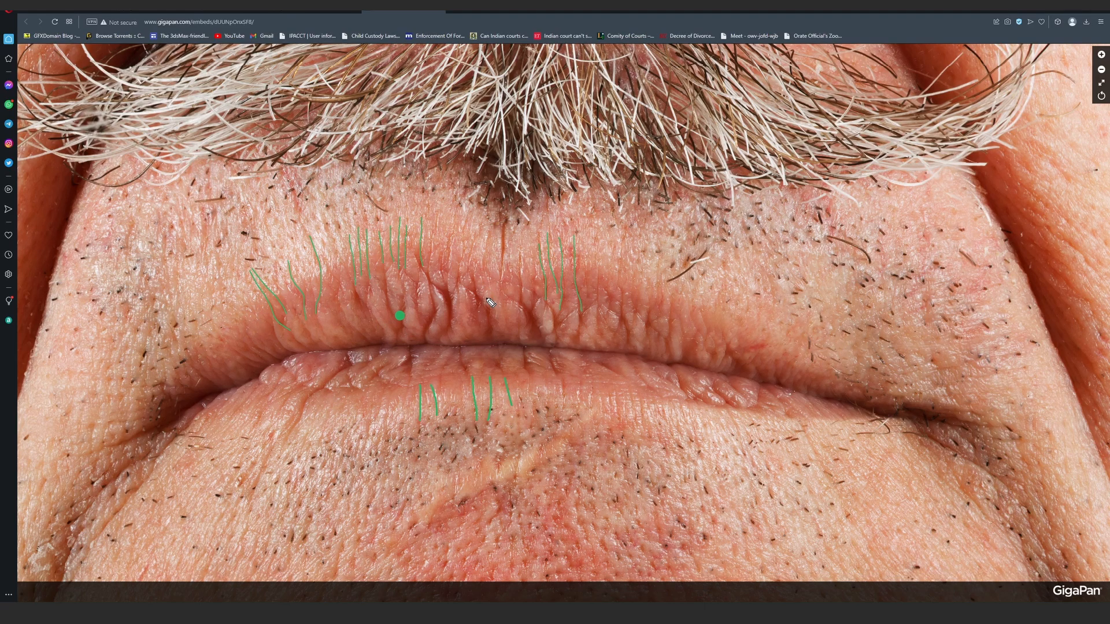
key("ctrl+shift+7")
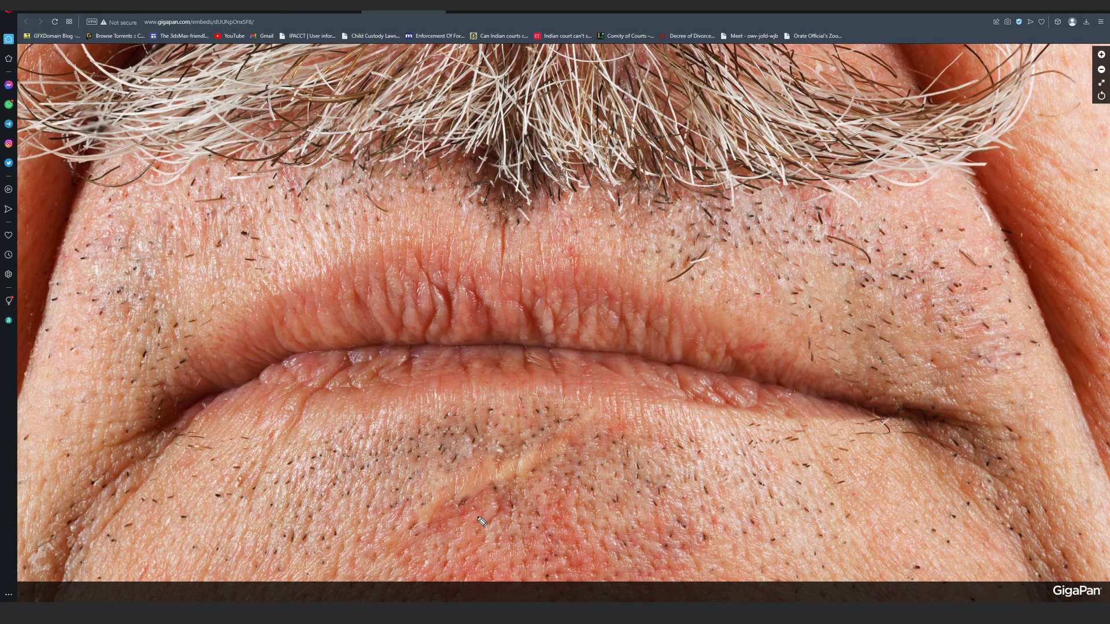
Trace the horizontal chin crease with small branching green lines, and mark two slanted skin lines at the side of the chin
left_click_drag(513, 537, 515, 307)
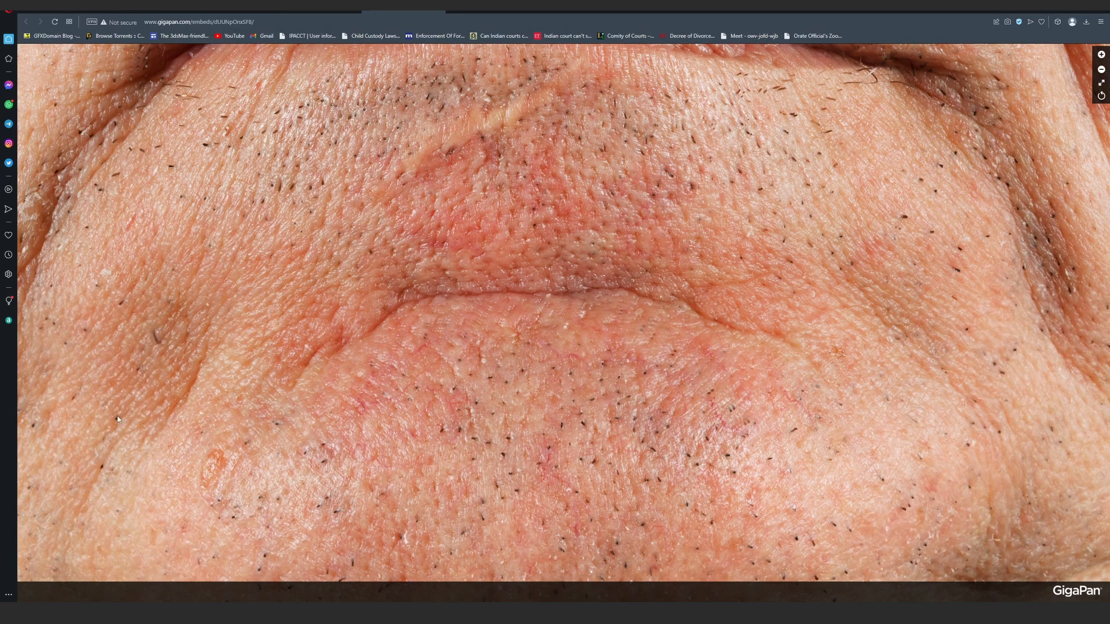
left_click_drag(440, 295, 438, 294)
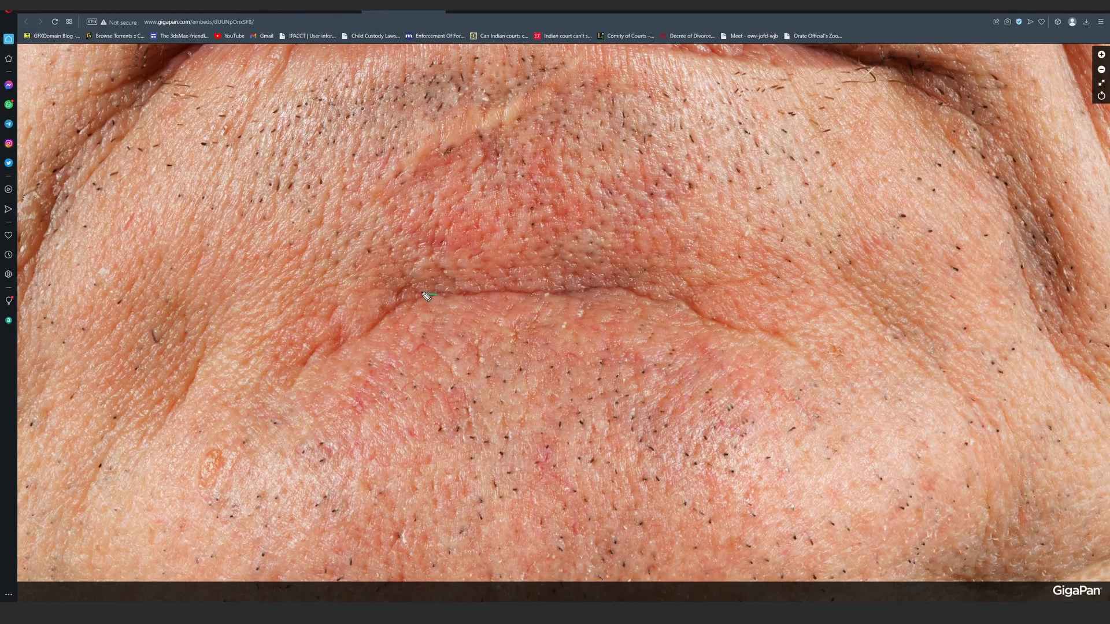
left_click_drag(426, 296, 377, 332)
mouse_move(433, 297)
left_mouse_down()
mouse_move(412, 313)
mouse_move(486, 293)
mouse_move(565, 296)
left_mouse_up()
mouse_move(652, 301)
left_mouse_down()
mouse_move(607, 291)
mouse_move(626, 292)
left_mouse_up()
mouse_move(209, 340)
left_mouse_down()
mouse_move(184, 415)
mouse_move(186, 398)
mouse_move(145, 450)
left_mouse_up()
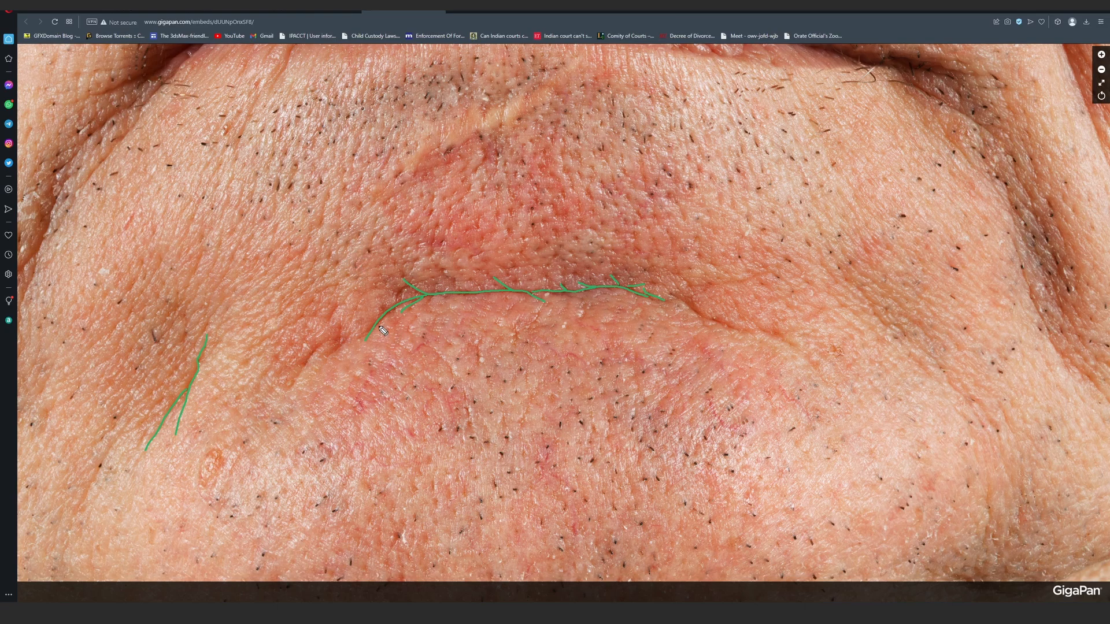
Undo the stray thick stroke and all the green lines drawn on the chin
mouse_move(357, 469)
left_mouse_down()
mouse_move(787, 420)
mouse_move(1104, 269)
mouse_move(1037, 288)
left_mouse_up()
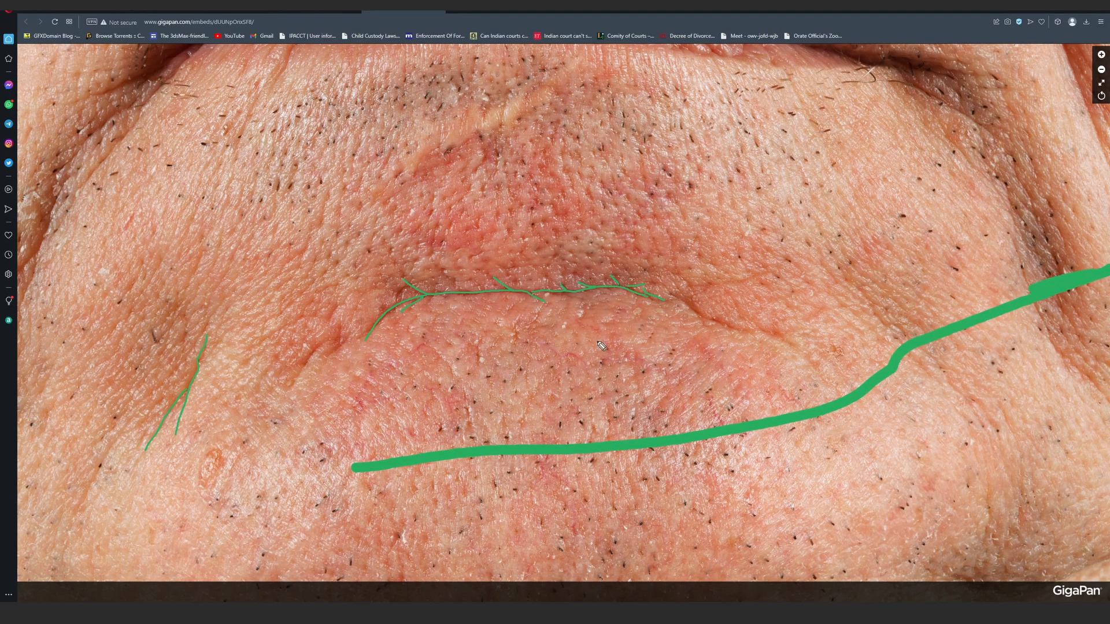
key("ctrl+z")
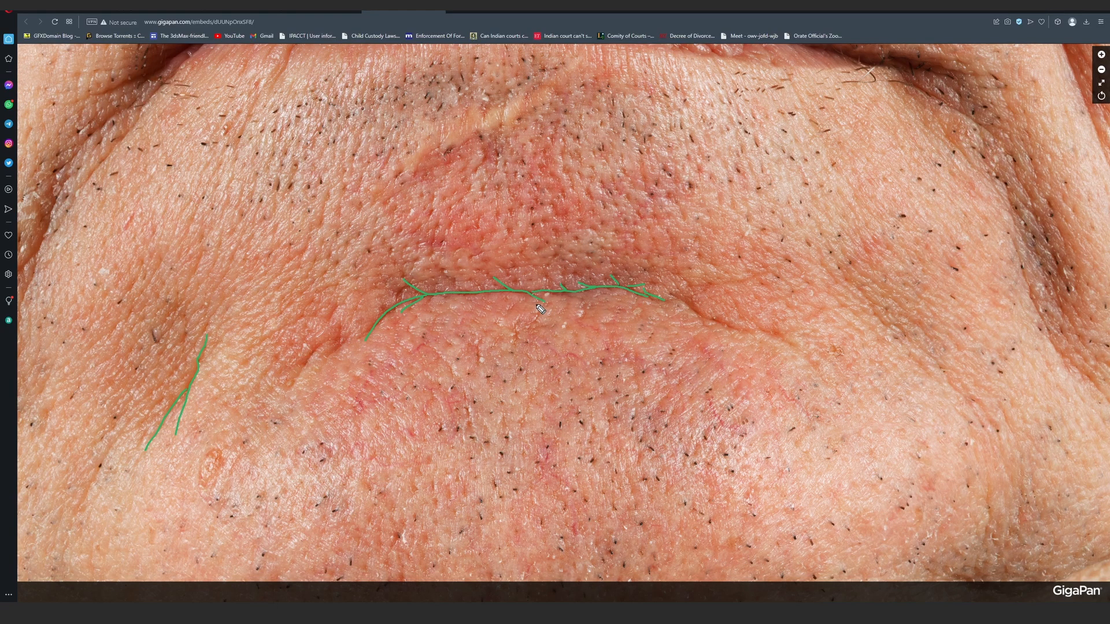
key("ctrl+z")
key("ctrl+z")
key("ctrl+z")
key("ctrl+z")
key("ctrl+z")
key("ctrl+z")
key("ctrl+z")
key("ctrl+z")
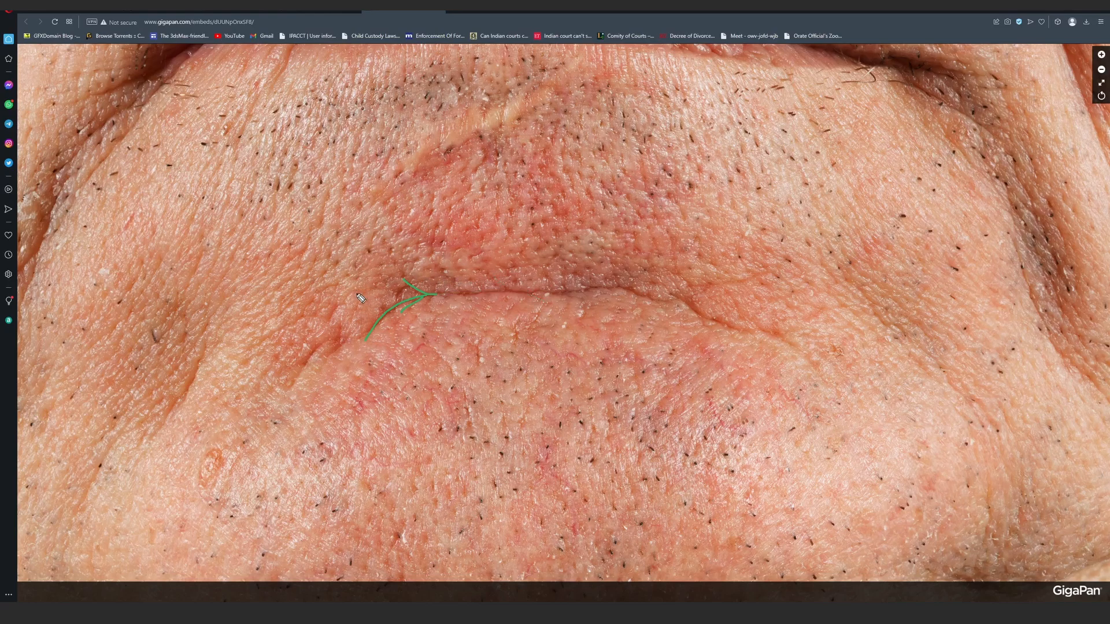
key("ctrl+z")
key("ctrl+z")
key("ctrl+z")
Mark the slanted skin direction on both sides of the chin below the mouth with short green strokes
scroll(608, 307, "up", 1)
scroll(608, 307, "down", 2)
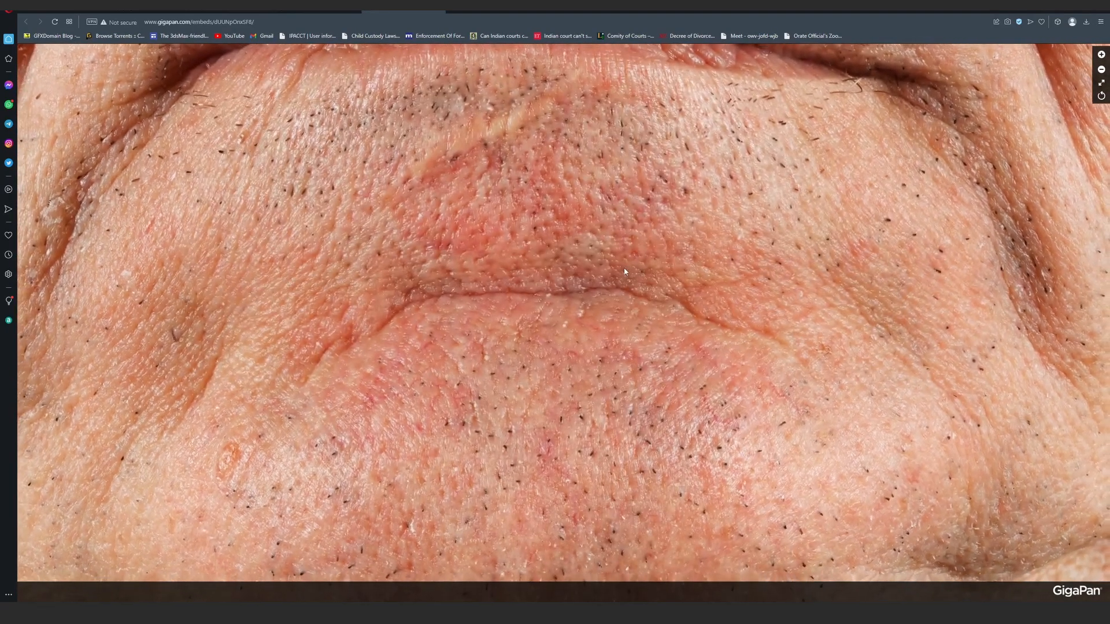
left_click_drag(632, 287, 649, 319)
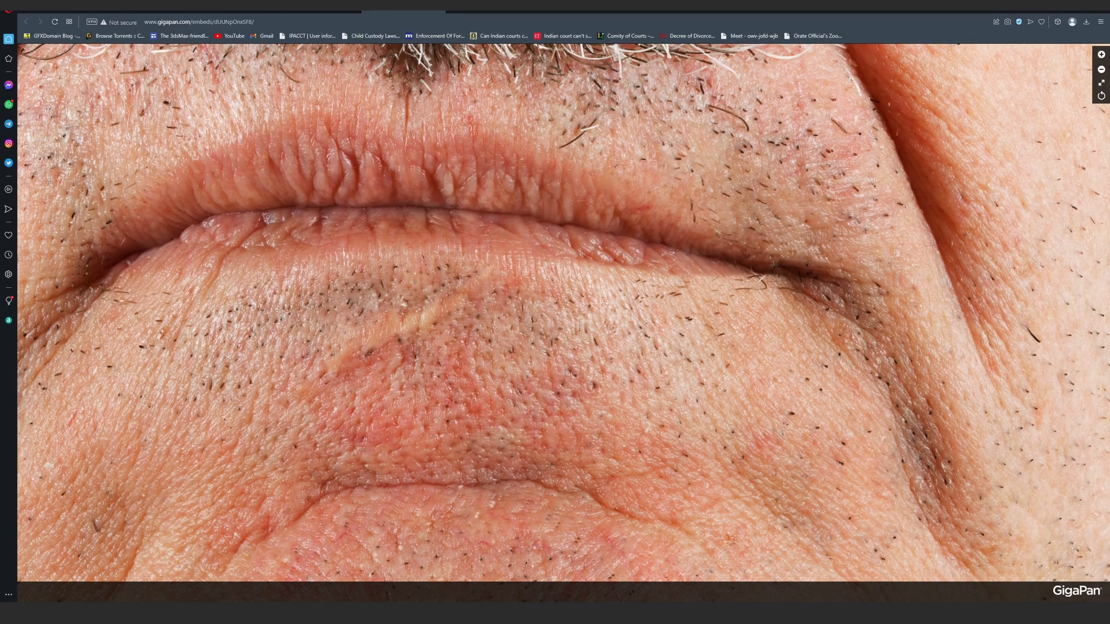
left_click_drag(170, 466, 211, 430)
mouse_move(181, 470)
left_mouse_down()
mouse_move(208, 447)
mouse_move(207, 417)
left_mouse_up()
left_click_drag(724, 412, 739, 446)
left_click_drag(743, 404, 781, 448)
Examine the creases and skin texture on the cheek beside the nose and moustache
mouse_move(726, 202)
left_mouse_down()
mouse_move(562, 287)
mouse_move(580, 363)
left_mouse_up()
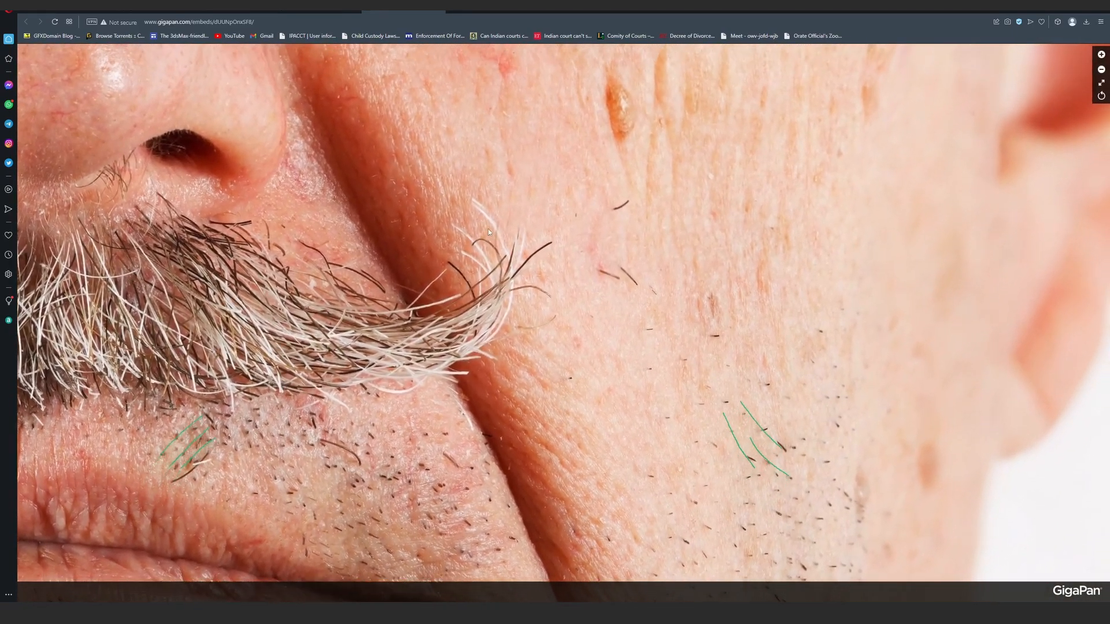
mouse_move(487, 229)
left_mouse_down()
mouse_move(613, 310)
mouse_move(411, 443)
left_mouse_up()
mouse_move(658, 378)
left_mouse_down()
mouse_move(720, 422)
mouse_move(495, 368)
mouse_move(539, 284)
mouse_move(655, 237)
left_mouse_up()
mouse_move(323, 271)
left_mouse_down()
mouse_move(462, 320)
mouse_move(598, 334)
left_mouse_up()
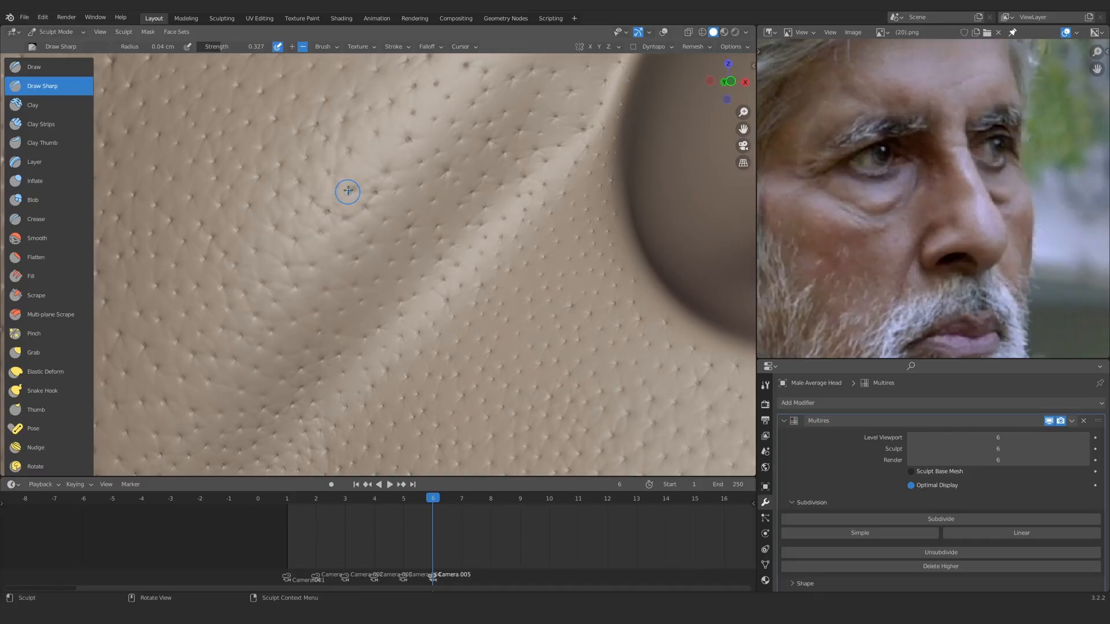
In Blender, set the Draw Sharp brush radius to 0.029 cm over the head's pored skin and open the brush options
left_click_drag(350, 167, 349, 211)
middle_click_drag(381, 179, 393, 254, "ctrl")
middle_click_drag(390, 315, 389, 277, "ctrl")
middle_click_drag(420, 210, 364, 192, "shift")
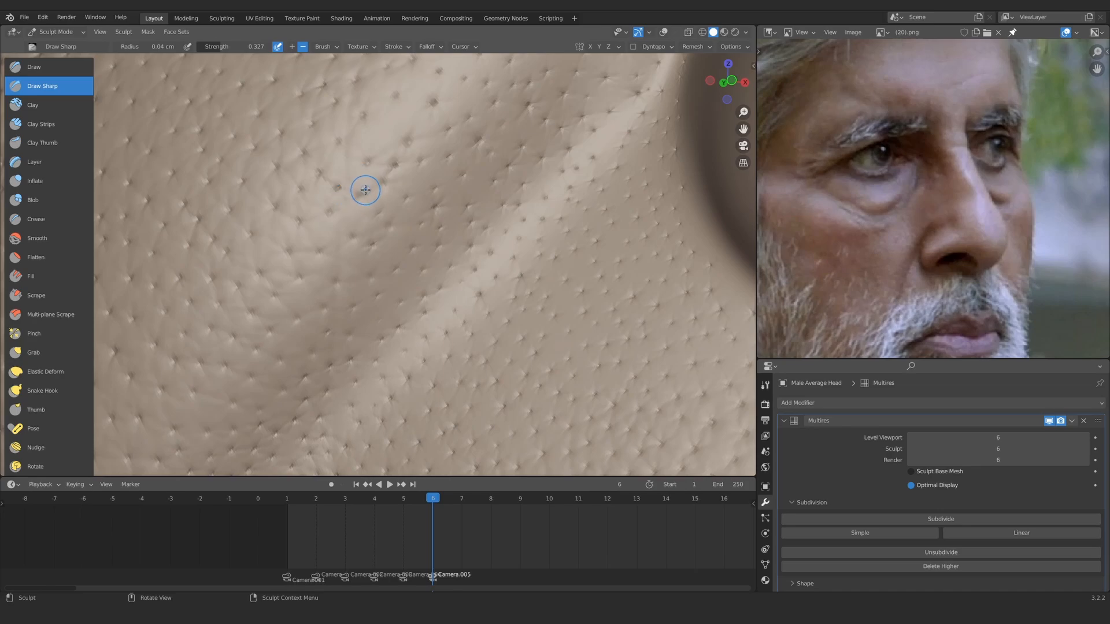
key("f")
left_click(378, 196)
key("f")
left_click(368, 179)
left_click(323, 47)
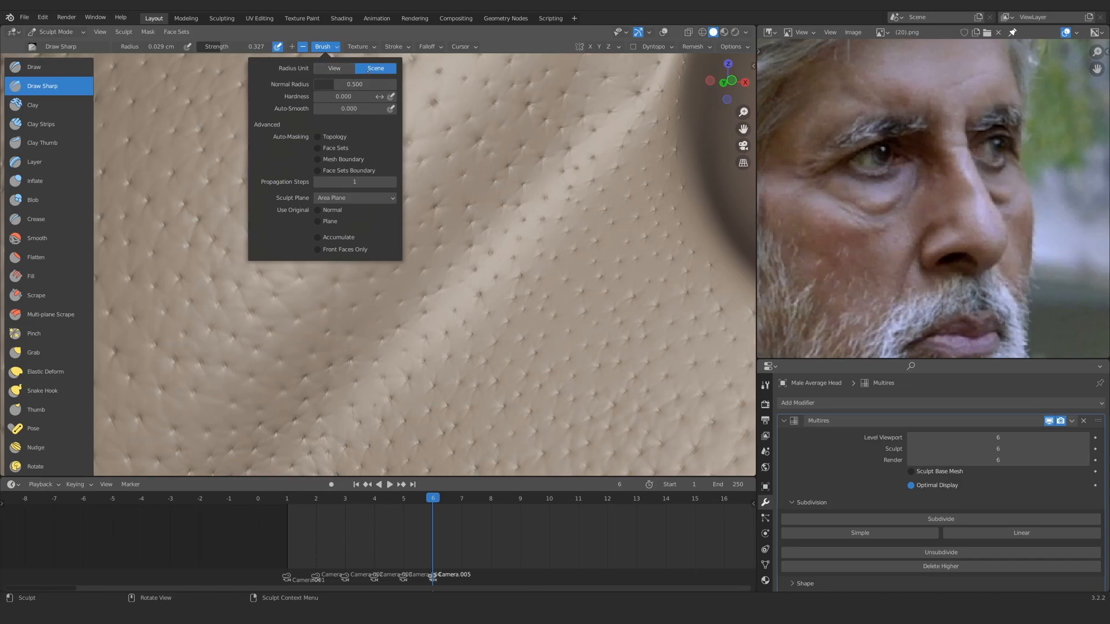
Try to carve a long thin crease between the pores beside the diagonal skin fold with Draw Sharp
mouse_move(371, 156)
middle_mouse_down("ctrl")
mouse_move(366, 236)
mouse_move(359, 211)
middle_mouse_up("ctrl")
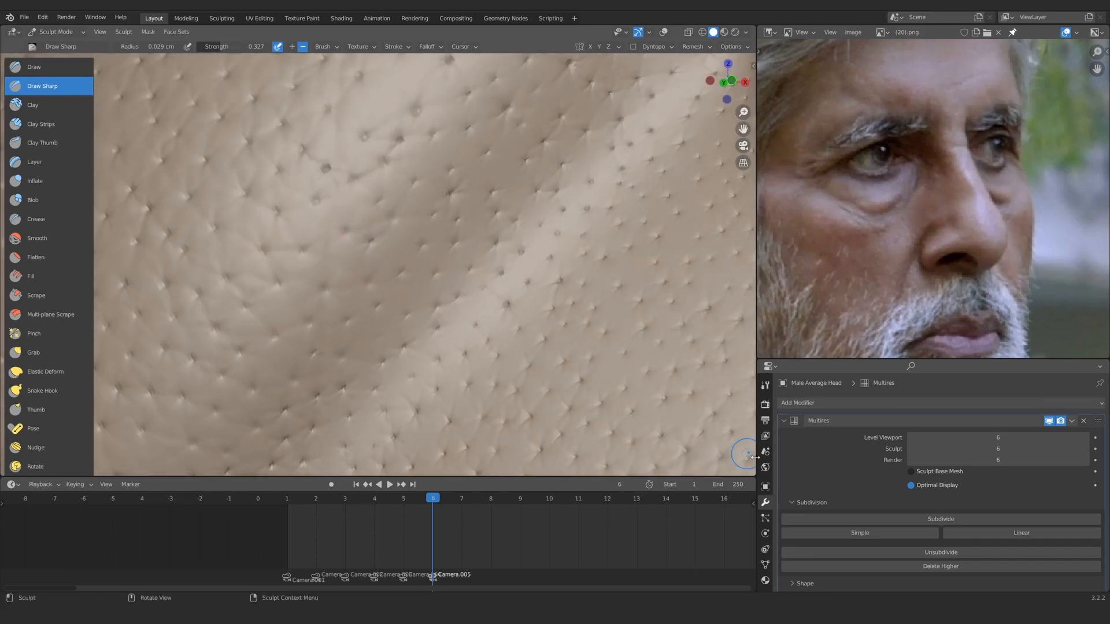
mouse_move(323, 167)
middle_mouse_down("ctrl")
mouse_move(314, 216)
mouse_move(312, 203)
middle_mouse_up("ctrl")
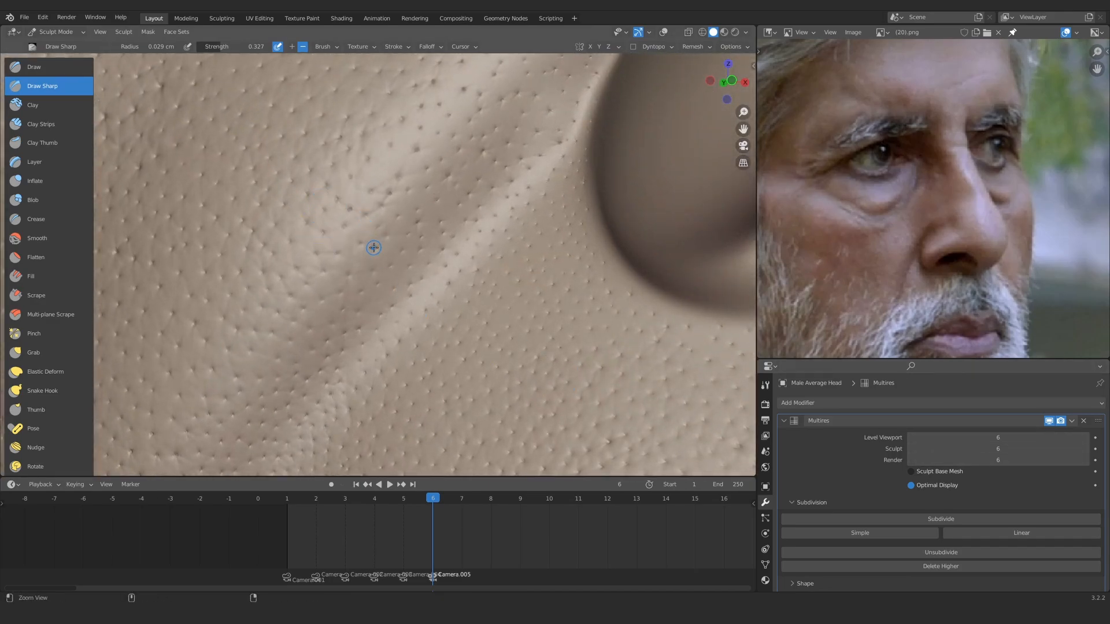
scroll(373, 244, "up", 5)
scroll(372, 244, "down", 3)
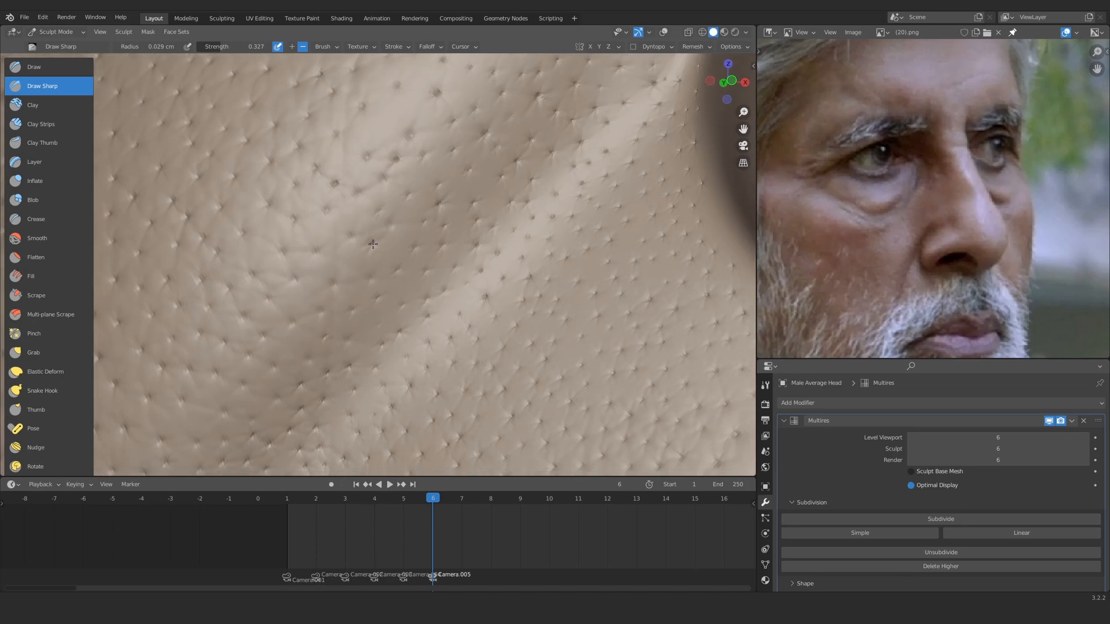
middle_click_drag(373, 244, 360, 225, "ctrl")
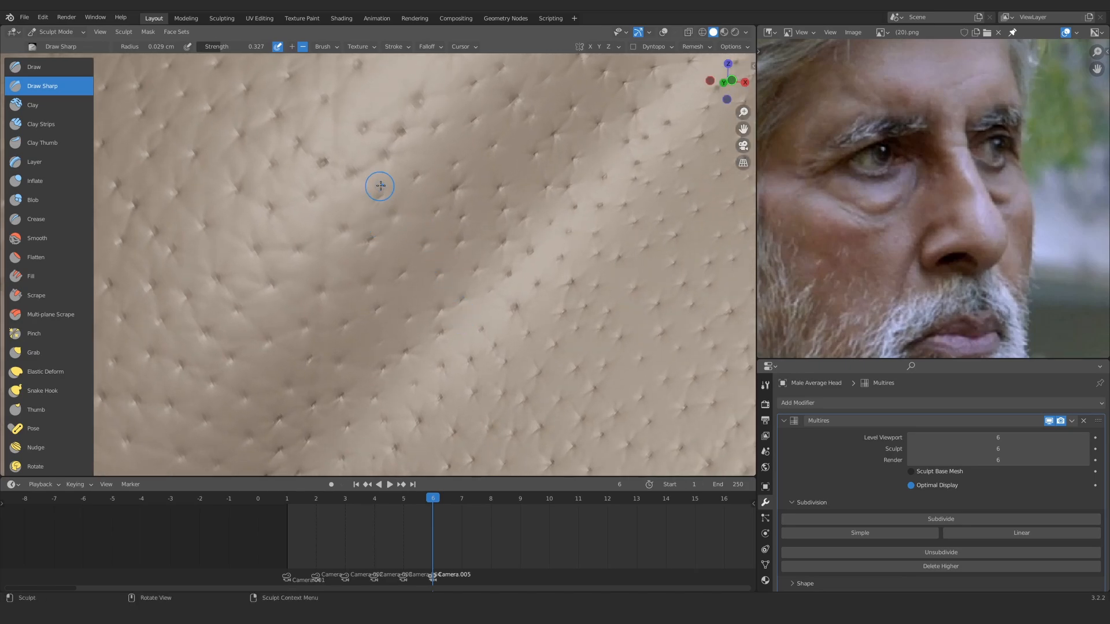
mouse_move(379, 200)
middle_mouse_down("ctrl")
mouse_move(367, 314)
mouse_move(374, 254)
middle_mouse_up("ctrl")
mouse_move(374, 254)
left_mouse_down("ctrl+alt")
mouse_move(377, 277)
mouse_move(393, 272)
left_mouse_up("ctrl+alt")
mouse_move(393, 272)
middle_mouse_down("ctrl")
mouse_move(416, 236)
mouse_move(387, 214)
middle_mouse_up("ctrl")
mouse_move(387, 213)
left_mouse_down("ctrl+alt")
mouse_move(380, 278)
mouse_move(386, 243)
mouse_move(377, 260)
mouse_move(348, 115)
mouse_move(363, 101)
mouse_move(344, 231)
mouse_move(345, 200)
left_mouse_up("ctrl+alt")
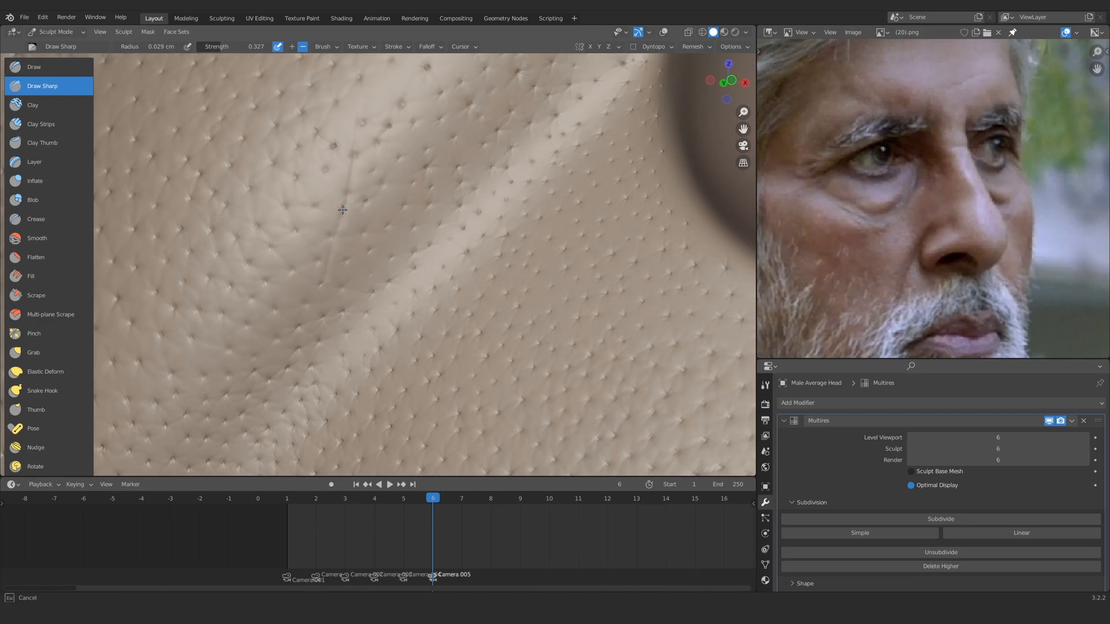
left_click_drag(343, 210, 265, 460)
middle_click_drag(353, 201, 359, 245, "ctrl")
scroll(359, 264, "up", 3)
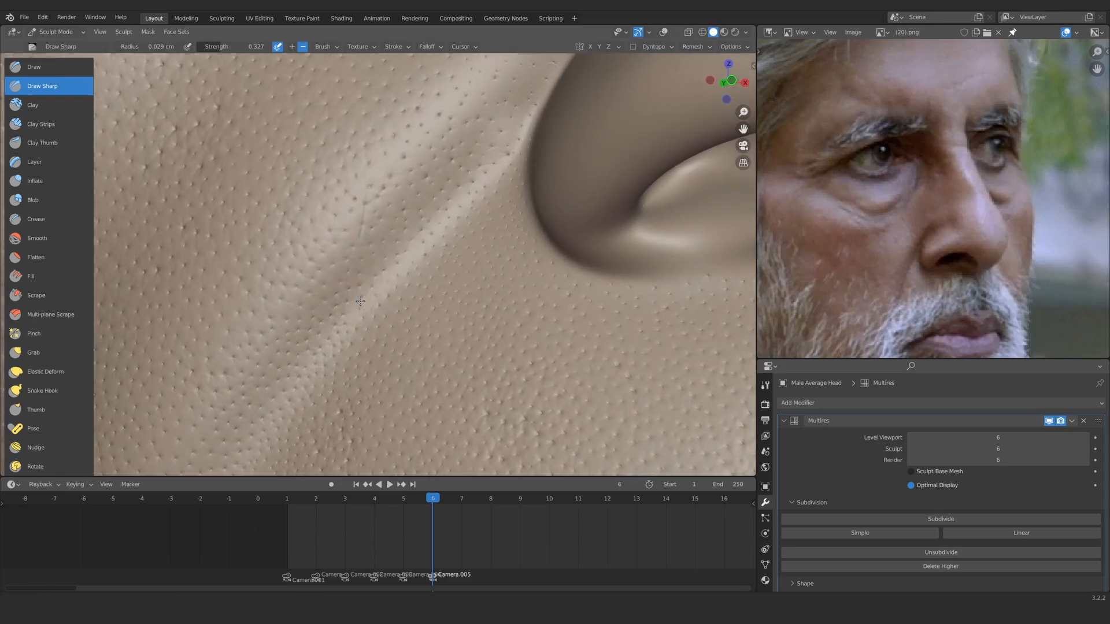
left_click_drag(365, 105, 366, 105)
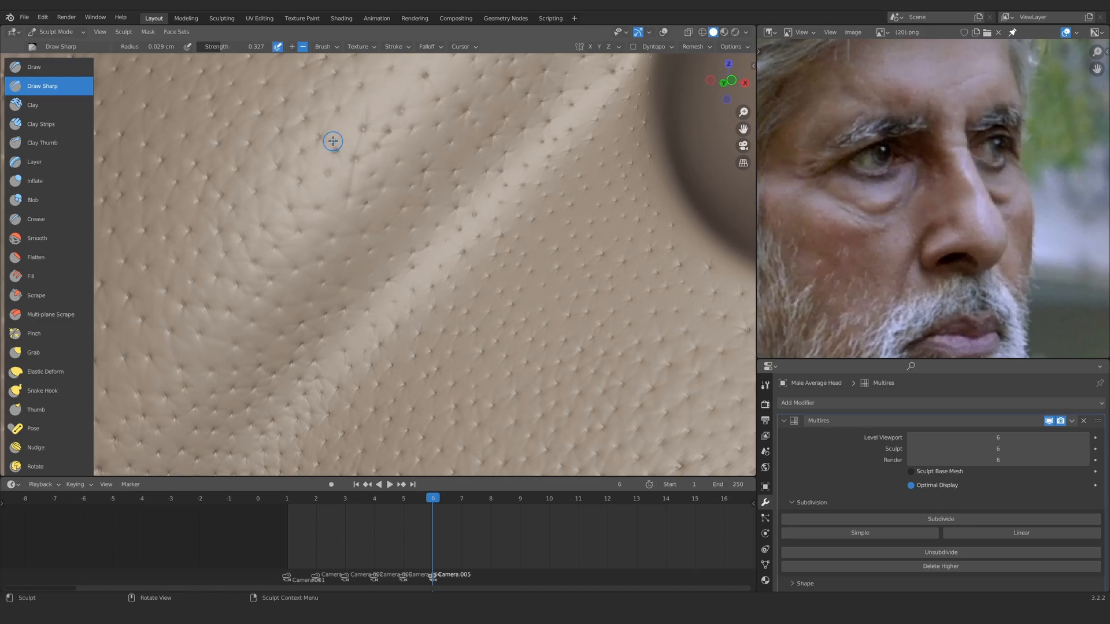
Carve a short fine crease connecting pores beside the diagonal skin fold with the 0.029 cm Draw Sharp brush
middle_click_drag(375, 117, 337, 210)
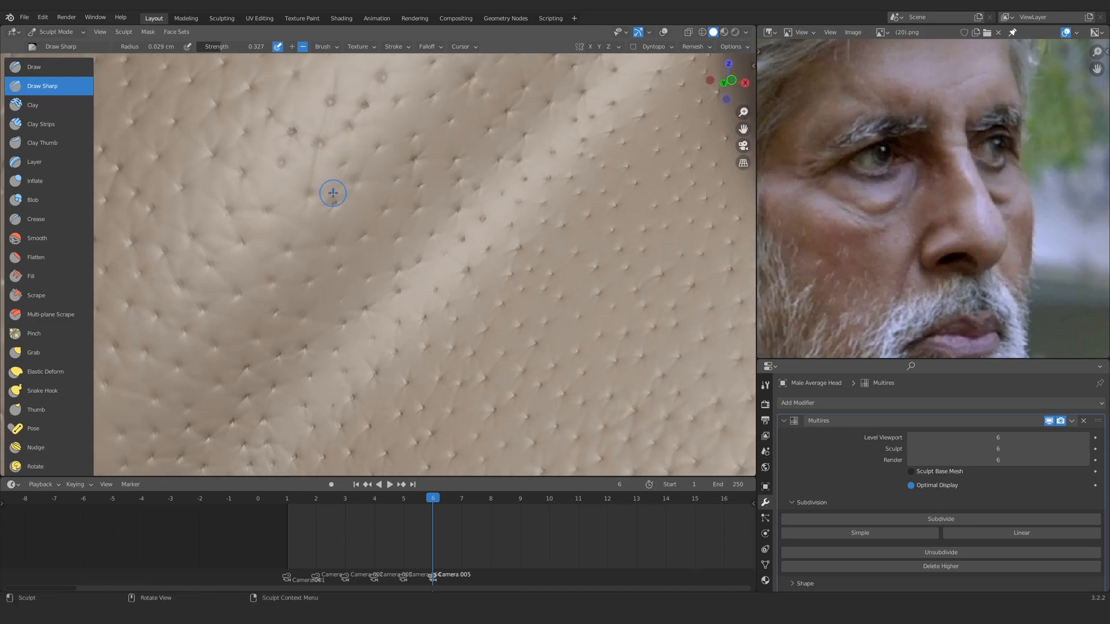
left_click_drag(344, 178, 314, 312)
mouse_move(328, 253)
left_mouse_down()
mouse_move(345, 231)
mouse_move(346, 176)
left_mouse_up()
middle_click_drag(344, 157, 357, 263, "ctrl")
middle_click_drag(356, 263, 349, 290)
middle_click_drag(348, 376, 341, 271, "ctrl")
middle_click_drag(214, 257, 300, 245, "shift")
left_click_drag(300, 245, 316, 246, "alt+shift")
mouse_move(316, 246)
left_mouse_down("alt")
mouse_move(330, 187)
mouse_move(357, 267)
mouse_move(362, 255)
mouse_move(352, 256)
left_mouse_up("alt")
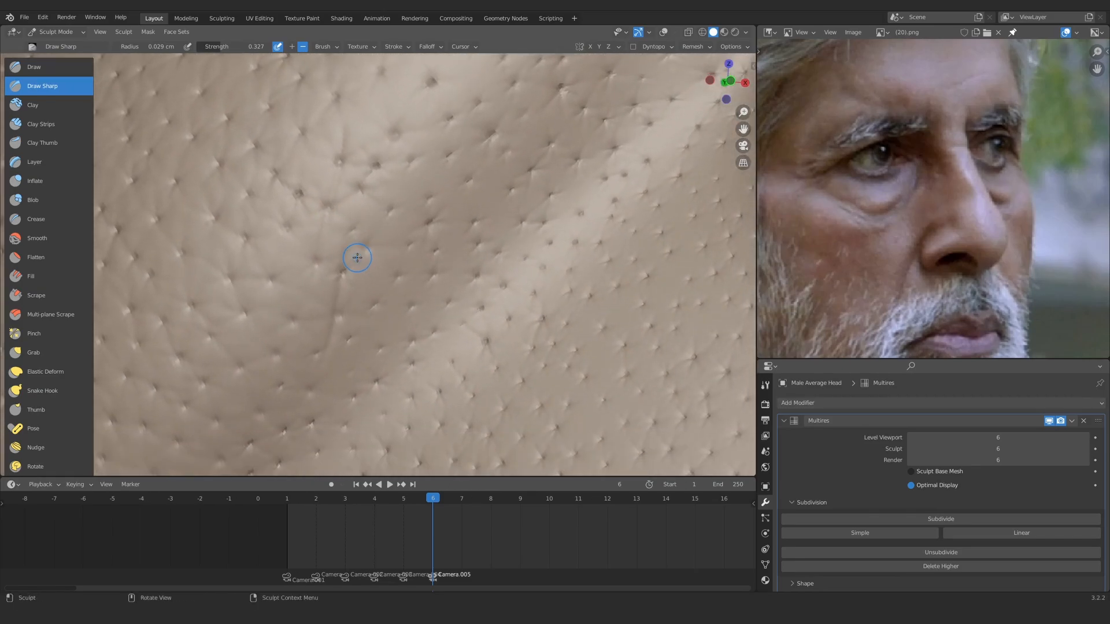
Set the Draw Sharp radius to 0.025 cm and strength to 0.5, and continue the fine crease upward between the pores
scroll(361, 264, "up", 2)
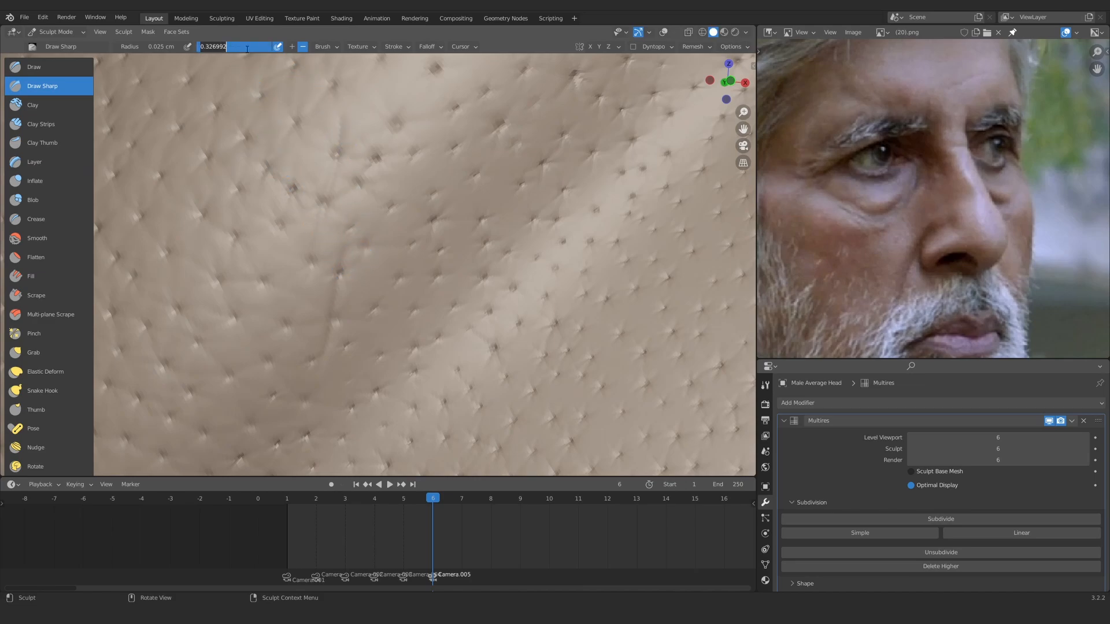
key("Escape")
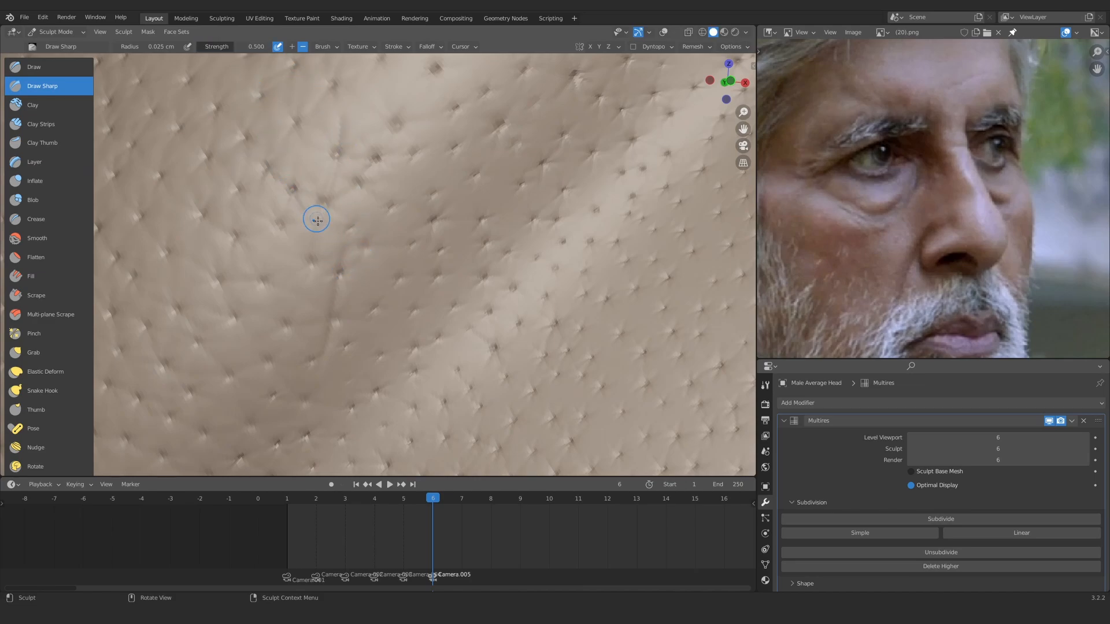
mouse_move(363, 196)
middle_mouse_down("ctrl")
mouse_move(369, 285)
mouse_move(376, 263)
mouse_move(366, 274)
mouse_move(359, 243)
middle_mouse_up("ctrl")
mouse_move(341, 174)
middle_mouse_down("shift")
mouse_move(361, 252)
mouse_move(364, 173)
middle_mouse_up("shift")
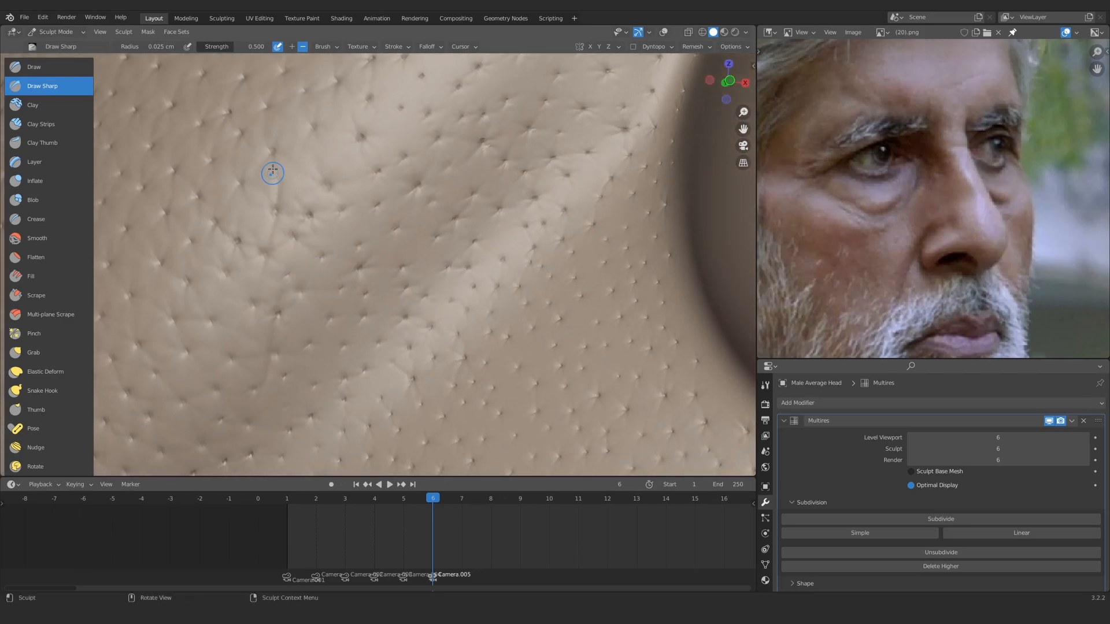
mouse_move(309, 205)
middle_mouse_down("ctrl")
mouse_move(359, 278)
mouse_move(350, 187)
middle_mouse_up("ctrl")
scroll(363, 243, "up", 4)
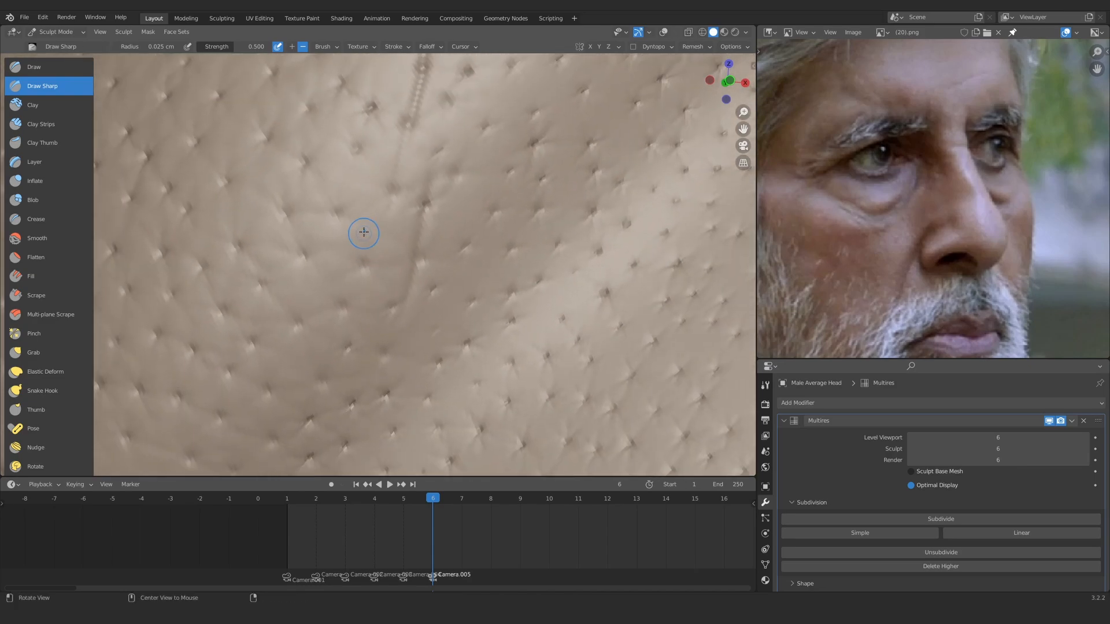
Continue carving fine, nearly vertical creases from pore to pore beside the diagonal skin fold with the 0.025 cm Draw Sharp brush
mouse_move(358, 243)
left_mouse_down("ctrl+alt")
mouse_move(358, 289)
mouse_move(359, 257)
left_mouse_up("ctrl+alt")
left_click_drag(386, 339, 347, 220, "alt+shift")
mouse_move(303, 314)
left_mouse_down("ctrl+alt")
mouse_move(307, 262)
mouse_move(414, 255)
left_mouse_up("ctrl+alt")
left_click_drag(379, 160, 380, 152)
mouse_move(386, 191)
left_mouse_down("ctrl+alt")
mouse_move(386, 272)
mouse_move(387, 203)
mouse_move(352, 238)
left_mouse_up("ctrl+alt")
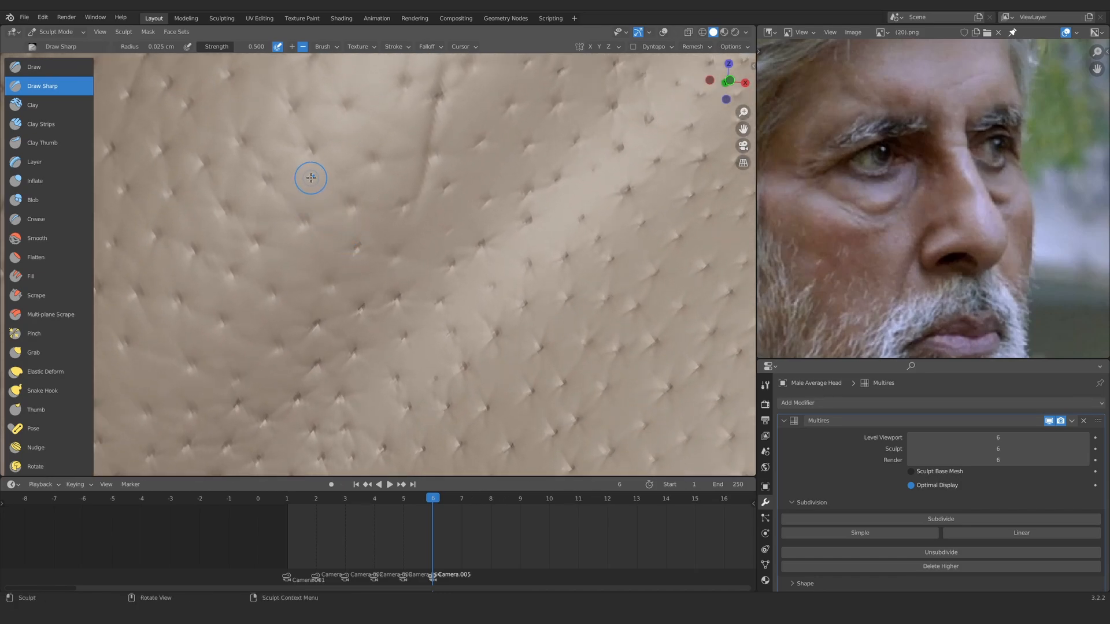
left_click_drag(311, 177, 301, 285)
mouse_move(330, 350)
middle_mouse_down("ctrl")
mouse_move(342, 439)
mouse_move(344, 335)
middle_mouse_up("ctrl")
middle_click_drag(324, 158, 330, 253, "ctrl")
left_click_drag(300, 176, 302, 171)
middle_click_drag(289, 278, 288, 243, "ctrl")
left_click_drag(287, 243, 287, 245)
Extend the fine creases down the cheek, linking the pores that run alongside the diagonal fold
mouse_move(287, 245)
left_mouse_down("ctrl+alt")
mouse_move(335, 317)
mouse_move(359, 290)
mouse_move(346, 215)
mouse_move(341, 237)
left_mouse_up("ctrl+alt")
mouse_move(382, 190)
middle_mouse_down("shift")
mouse_move(417, 328)
mouse_move(408, 239)
mouse_move(439, 280)
middle_mouse_up("shift")
mouse_move(439, 280)
middle_mouse_down("shift")
mouse_move(383, 230)
mouse_move(383, 276)
middle_mouse_up("shift")
middle_click_drag(384, 276, 384, 228, "ctrl")
left_click_drag(361, 200, 345, 321)
middle_click_drag(345, 322, 344, 393, "ctrl")
middle_click_drag(344, 393, 341, 244, "shift")
mouse_move(319, 281)
left_mouse_down()
mouse_move(337, 193)
mouse_move(297, 274)
left_mouse_up()
middle_click_drag(295, 359, 341, 474, "ctrl")
mouse_move(359, 293)
middle_mouse_down("shift")
mouse_move(342, 307)
mouse_move(347, 277)
middle_mouse_up("shift")
middle_click_drag(334, 208, 328, 197, "ctrl")
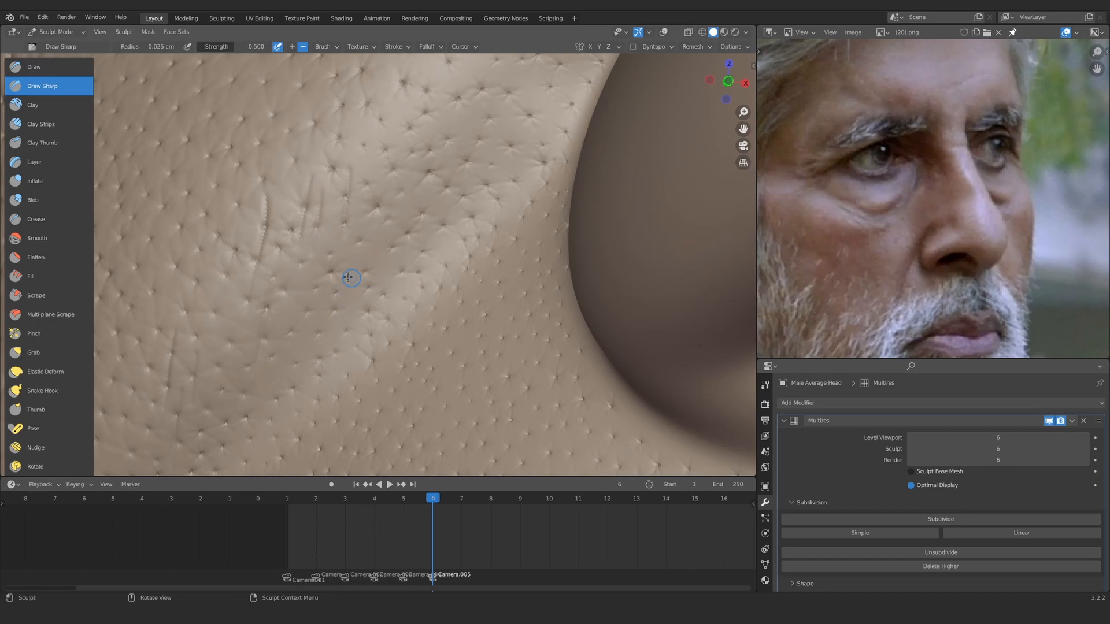
Carve several short parallel vertical creases on the cheek beside the nostril and set the Draw Sharp radius to 0.022 cm
middle_click_drag(348, 277, 345, 259, "ctrl")
left_click_drag(324, 163, 312, 227)
left_click_drag(309, 163, 292, 266)
left_click_drag(319, 193, 295, 304)
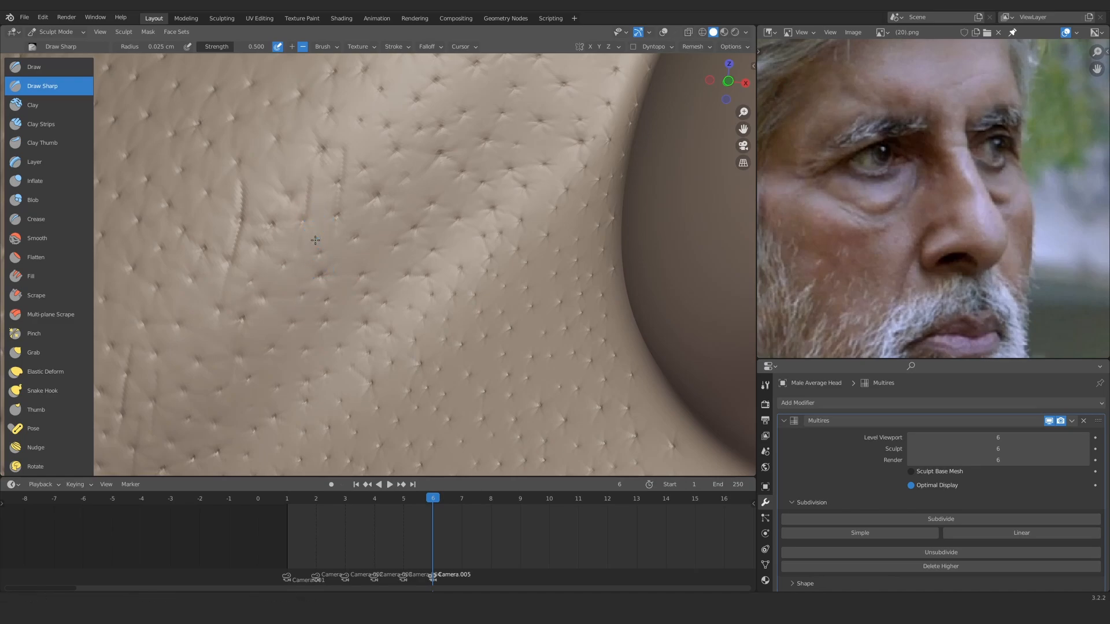
middle_click_drag(315, 252, 315, 238, "ctrl")
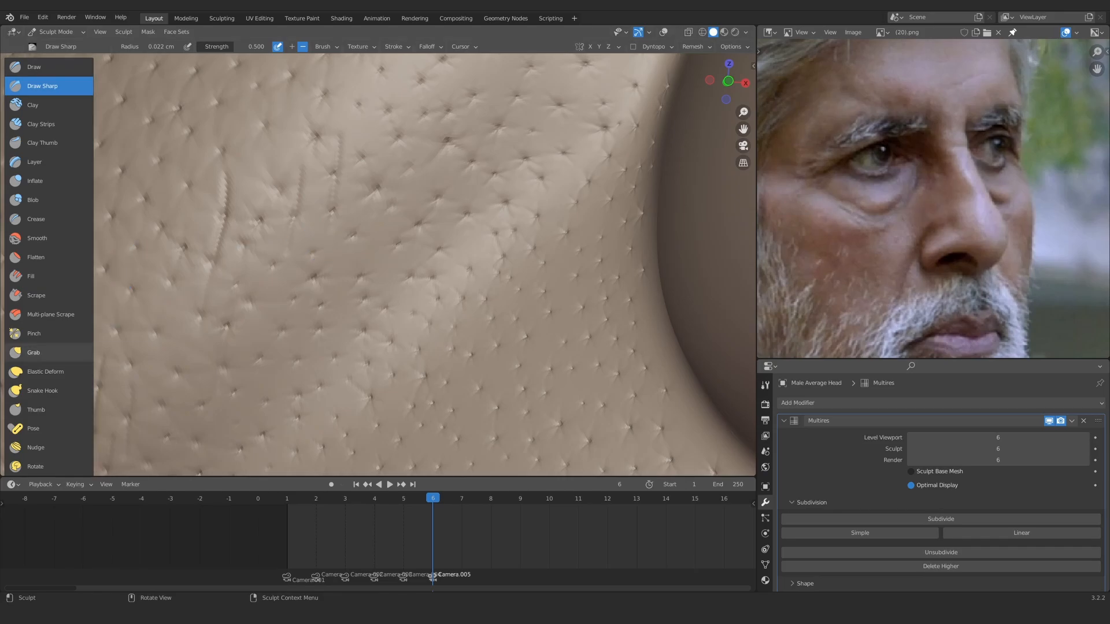
Switch to the GigaPan face photo in the browser and examine the crease directions along the cheek fold beside the nose
left_click_drag(74, 352, 485, 73)
left_click(642, 80)
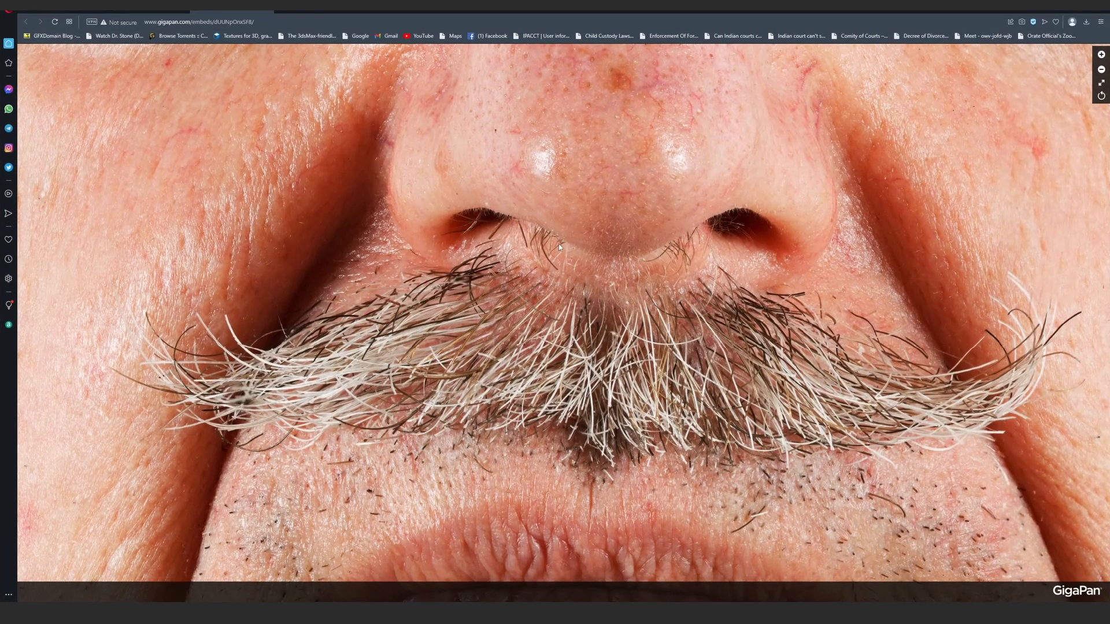
scroll(160, 243, "up", 5)
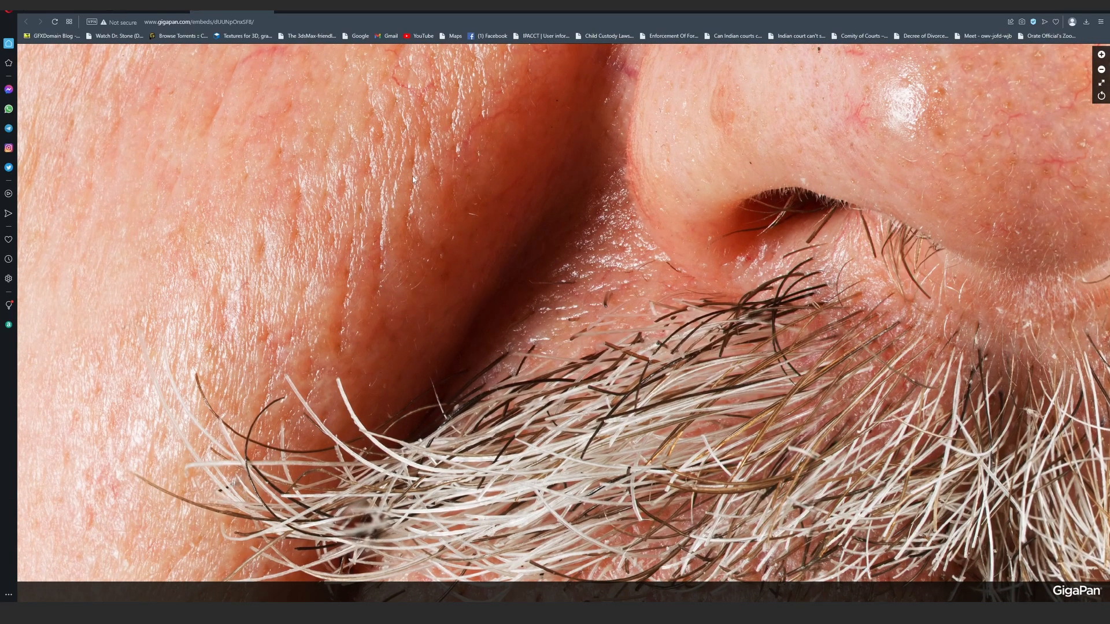
left_click_drag(413, 179, 292, 305)
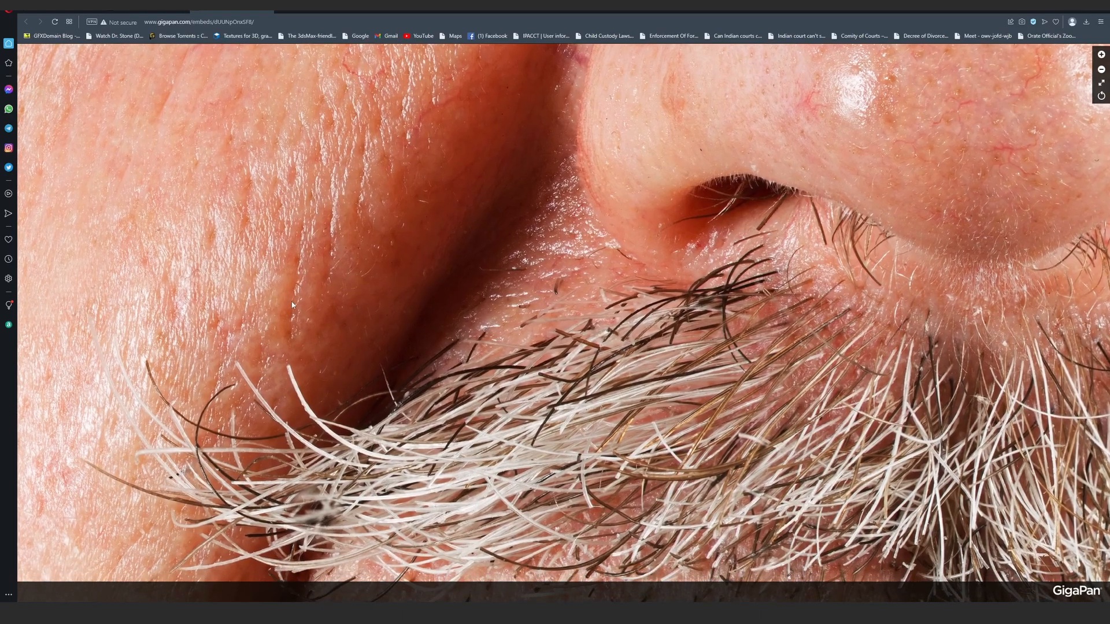
scroll(292, 305, "down", 4)
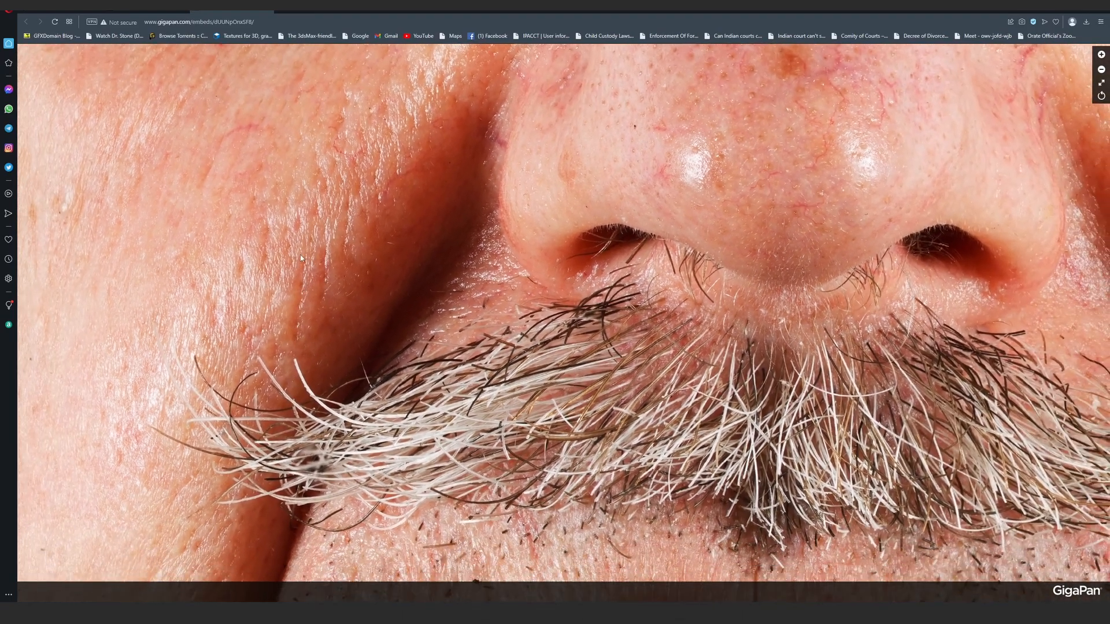
left_click_drag(300, 259, 308, 228)
scroll(358, 145, "up", 2)
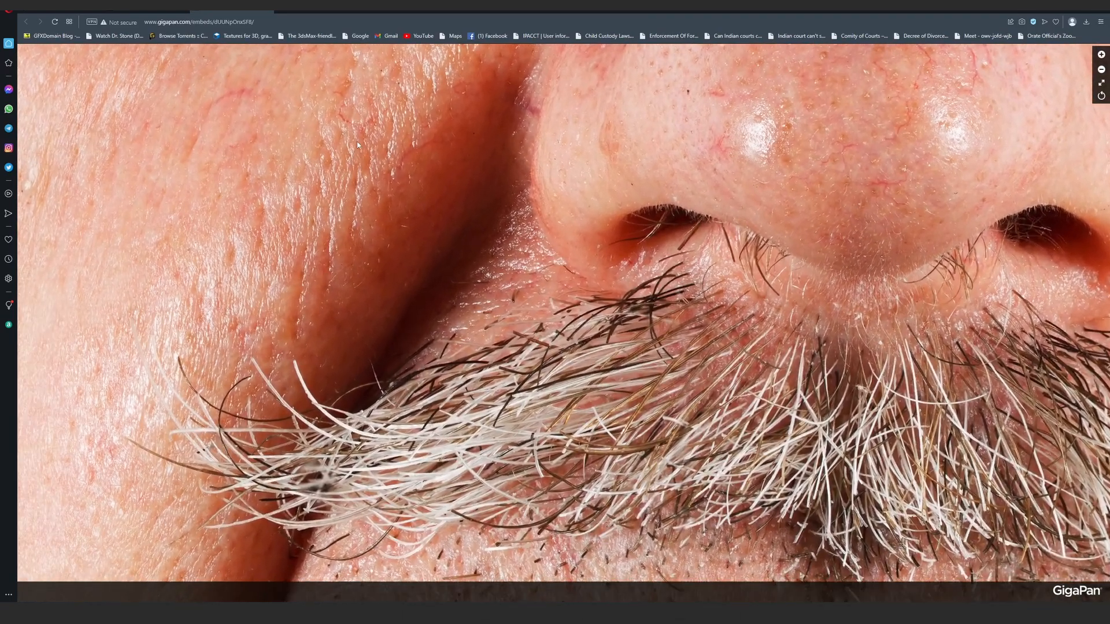
left_click_drag(357, 145, 303, 234)
scroll(298, 230, "up", 1)
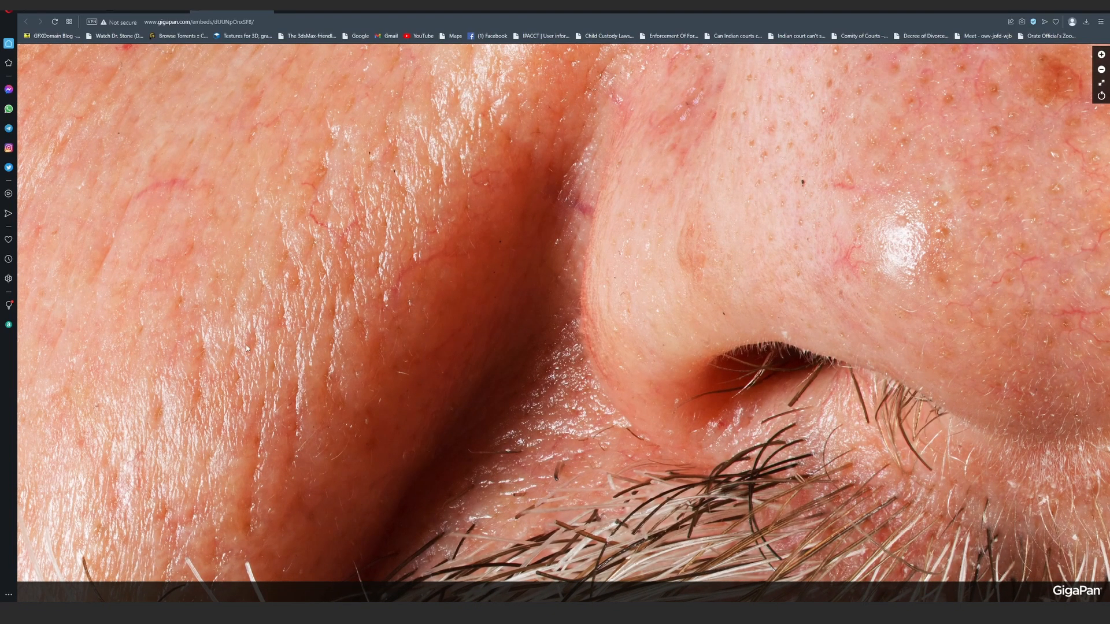
Compare the skin lines around the moustache, mouth corner and lower cheek in the photo, and return to Blender
scroll(215, 355, "down", 5)
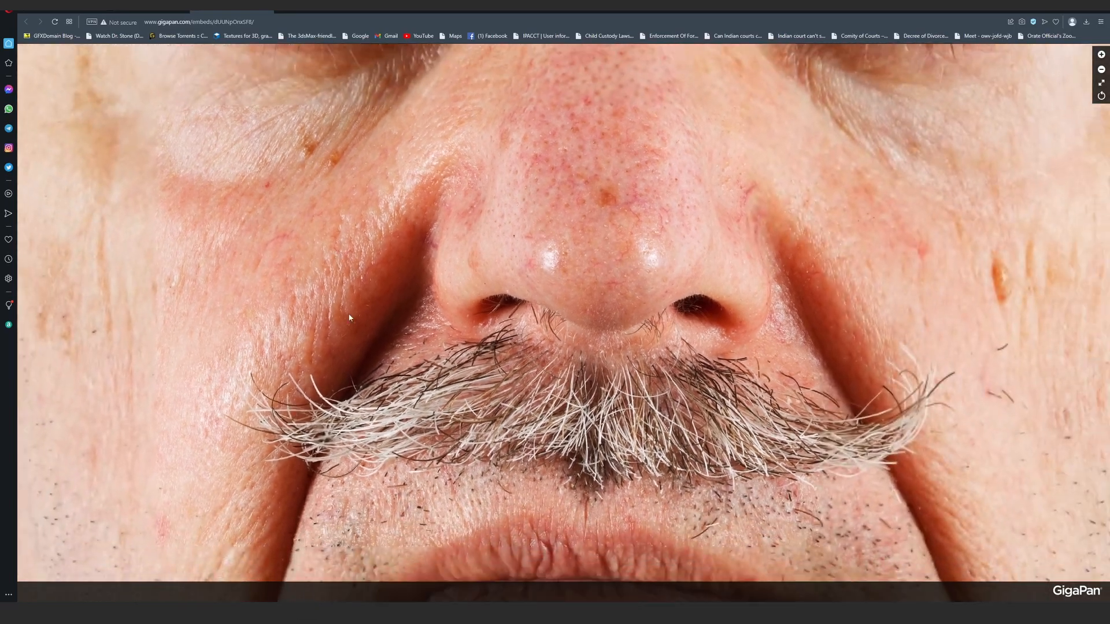
scroll(244, 390, "up", 5)
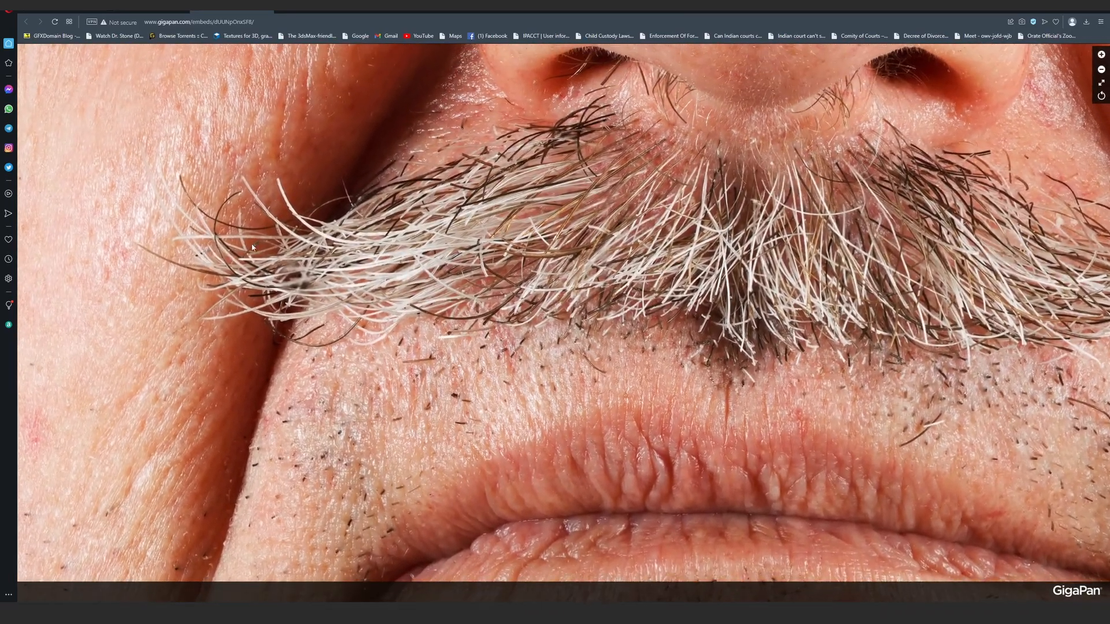
scroll(252, 247, "down", 1)
left_click_drag(213, 449, 294, 264)
left_click_drag(285, 335, 263, 410)
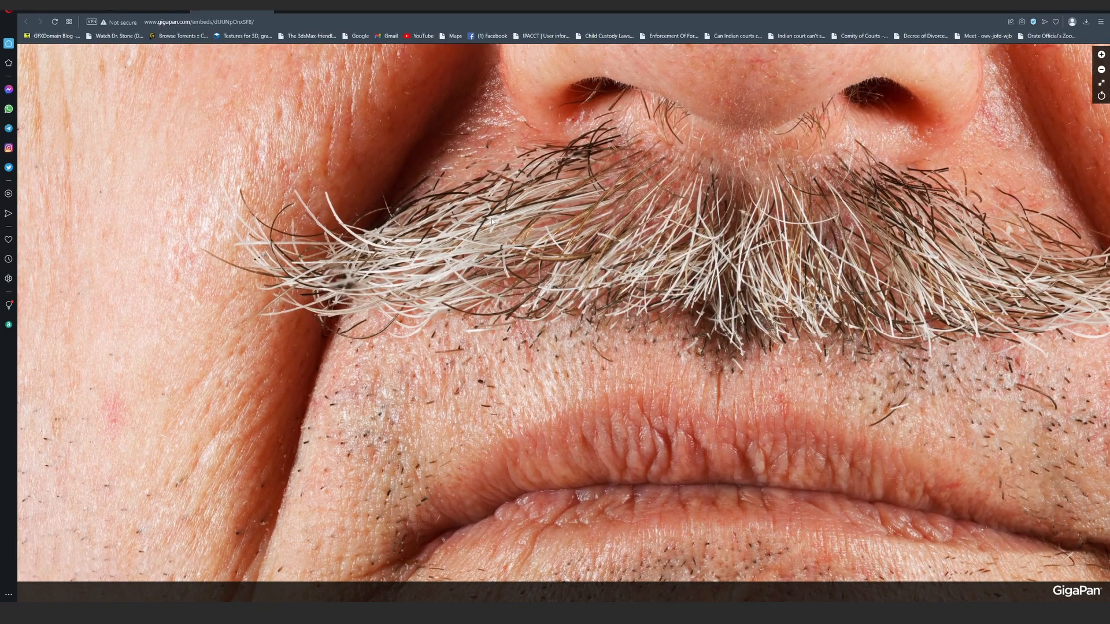
scroll(494, 222, "down", 3)
scroll(418, 275, "up", 3)
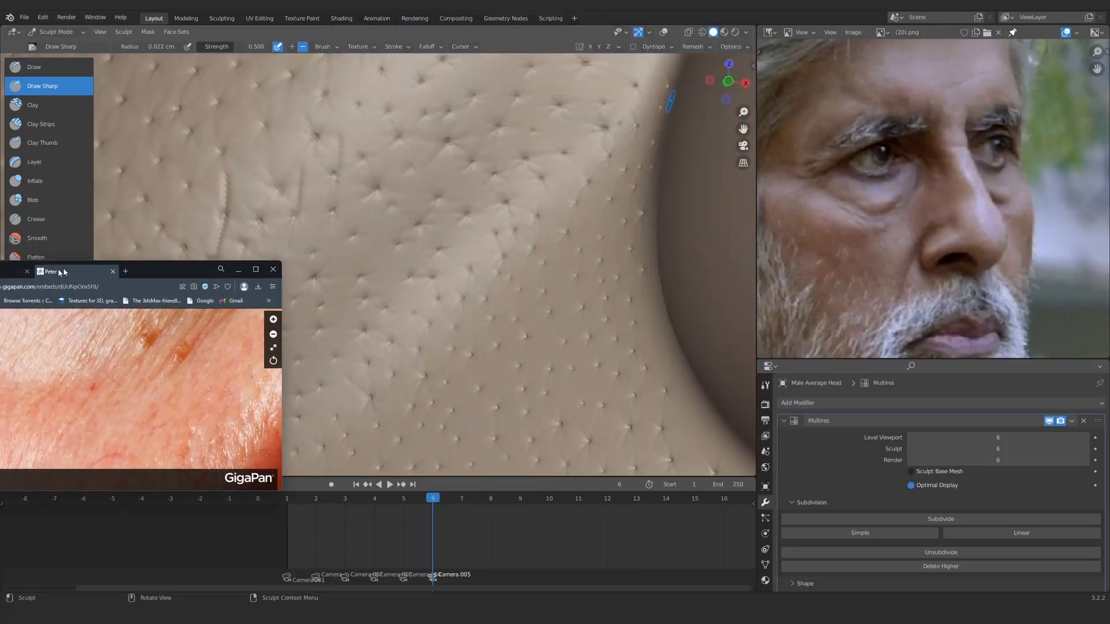
left_click_drag(62, 272, 0, 348)
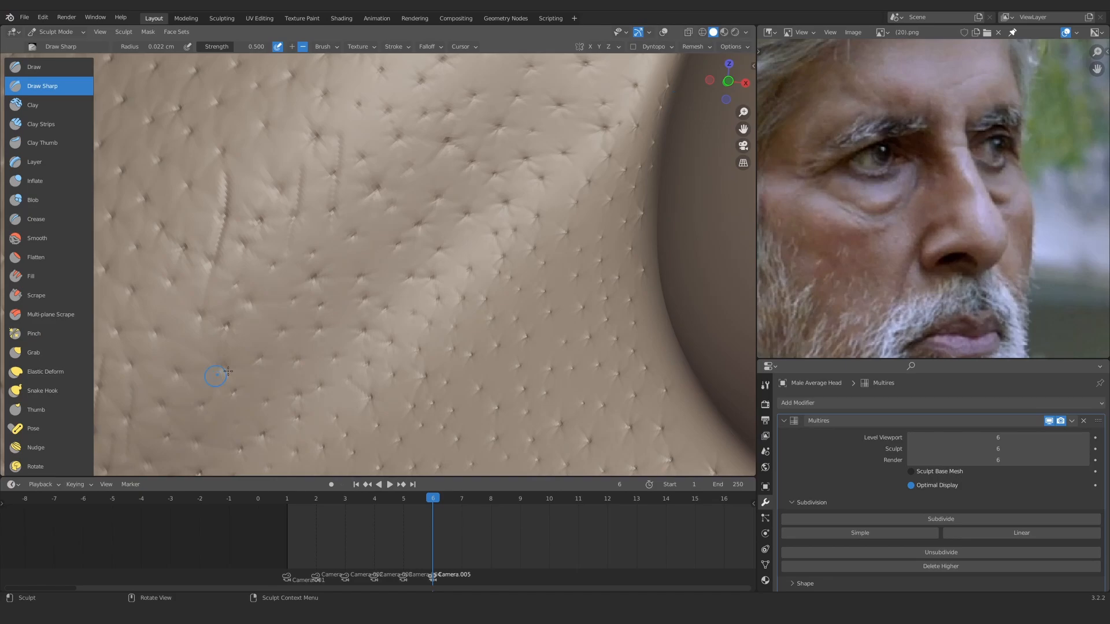
Carve a short faint diagonal crease between the pores of the lower cheek with the 0.022 cm Draw Sharp brush
scroll(433, 252, "down", 9)
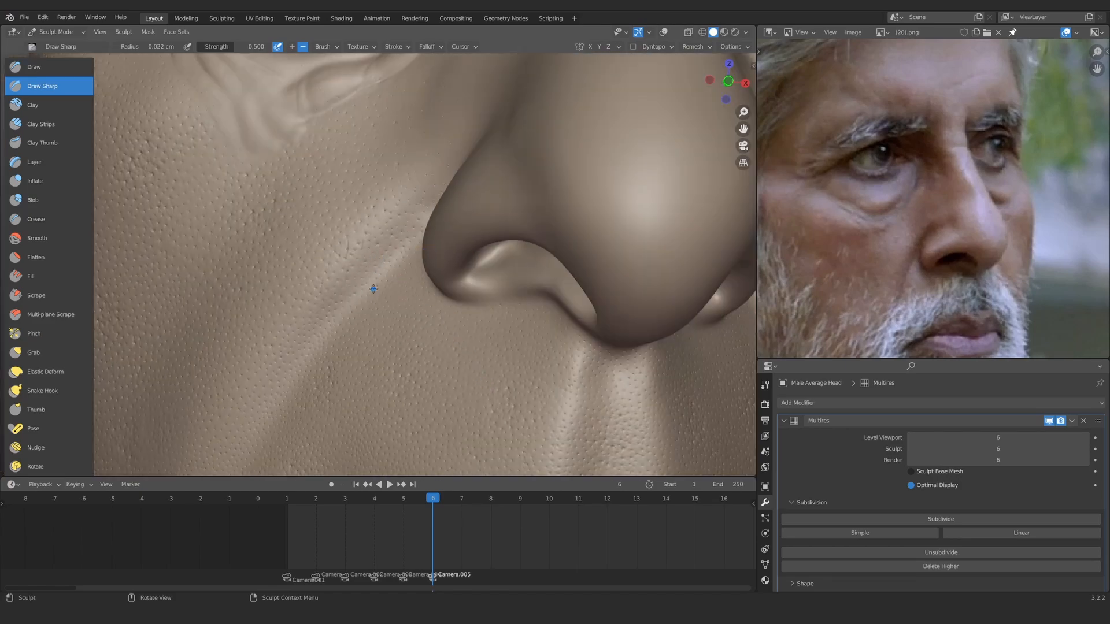
middle_click_drag(373, 289, 378, 240, "ctrl")
left_click_drag(378, 241, 398, 254, "ctrl+alt")
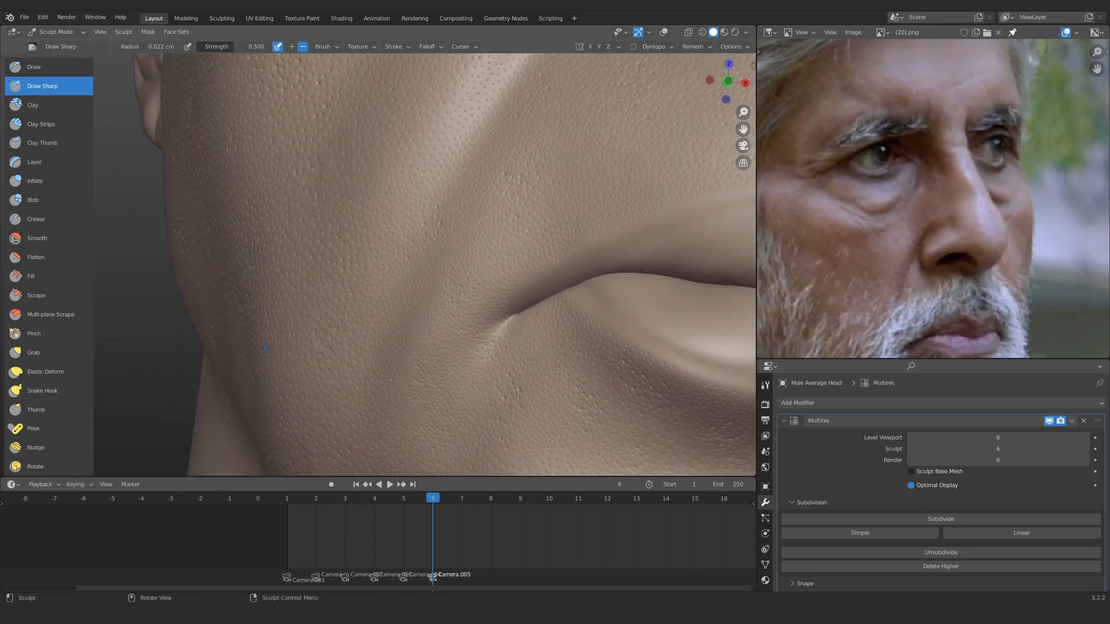
mouse_move(406, 247)
middle_mouse_down("shift")
mouse_move(408, 275)
mouse_move(434, 267)
mouse_move(437, 243)
mouse_move(420, 276)
middle_mouse_up("shift")
mouse_move(420, 275)
middle_mouse_down("ctrl")
mouse_move(409, 256)
mouse_move(416, 231)
middle_mouse_up("ctrl")
left_click(371, 242)
left_click_drag(443, 212, 443, 212)
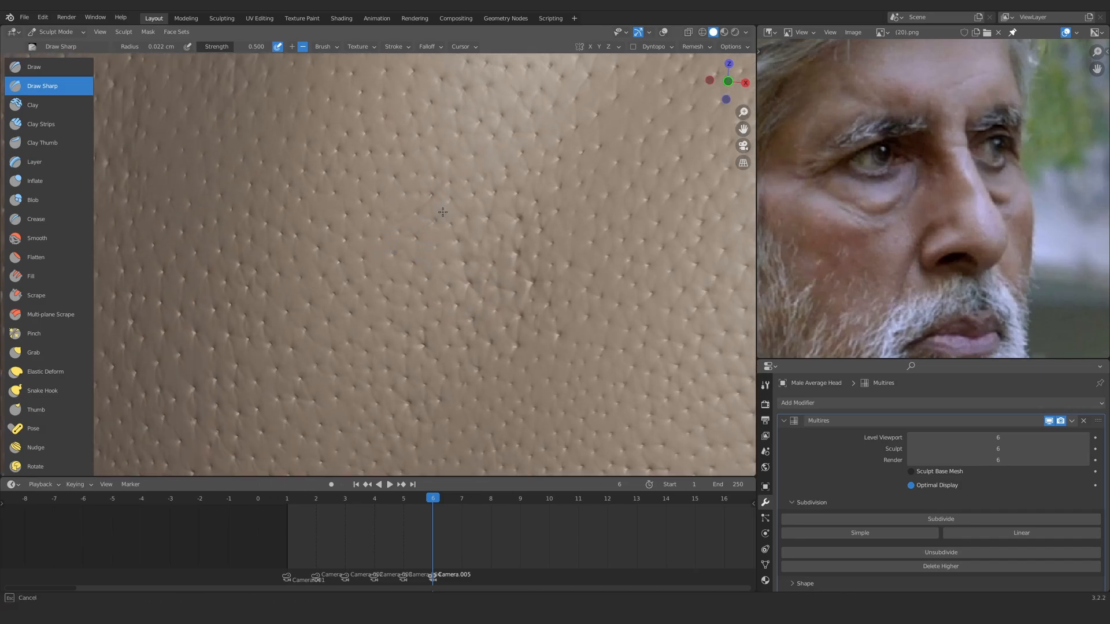
middle_click_drag(389, 264, 401, 264, "ctrl")
left_click_drag(431, 249, 429, 252)
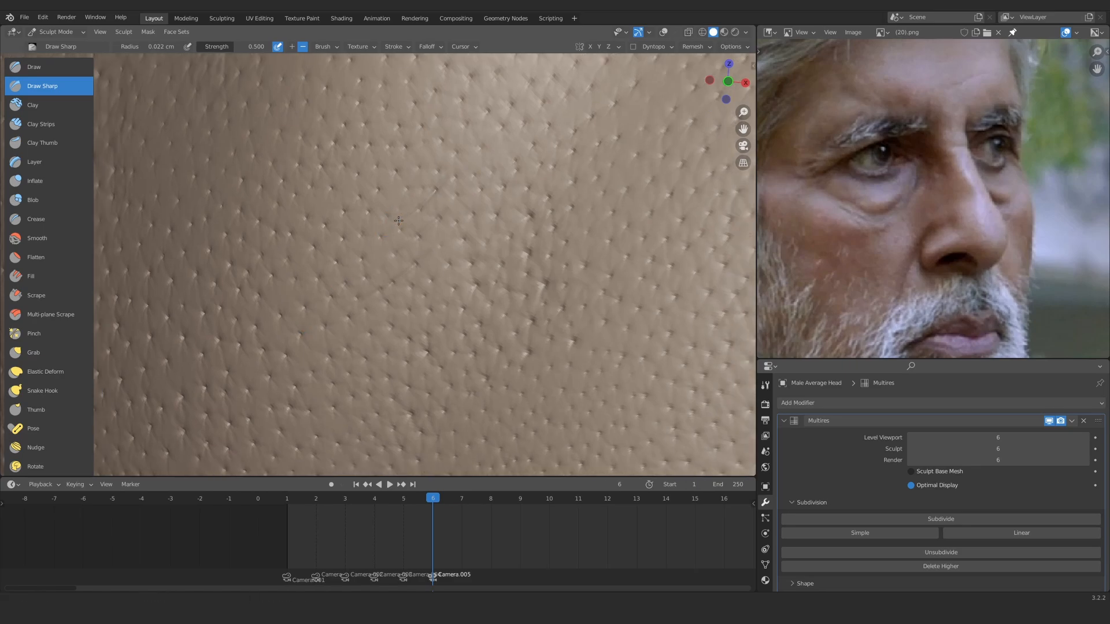
mouse_move(429, 252)
middle_mouse_down("ctrl")
mouse_move(409, 226)
mouse_move(375, 312)
middle_mouse_up("ctrl")
middle_click_drag(324, 258, 346, 258, "ctrl")
Carve a fine crease diagonally along the ridge of the fold between the cheek and the nostril
mouse_move(311, 196)
middle_mouse_down("shift")
mouse_move(369, 232)
mouse_move(374, 255)
mouse_move(381, 229)
middle_mouse_up("shift")
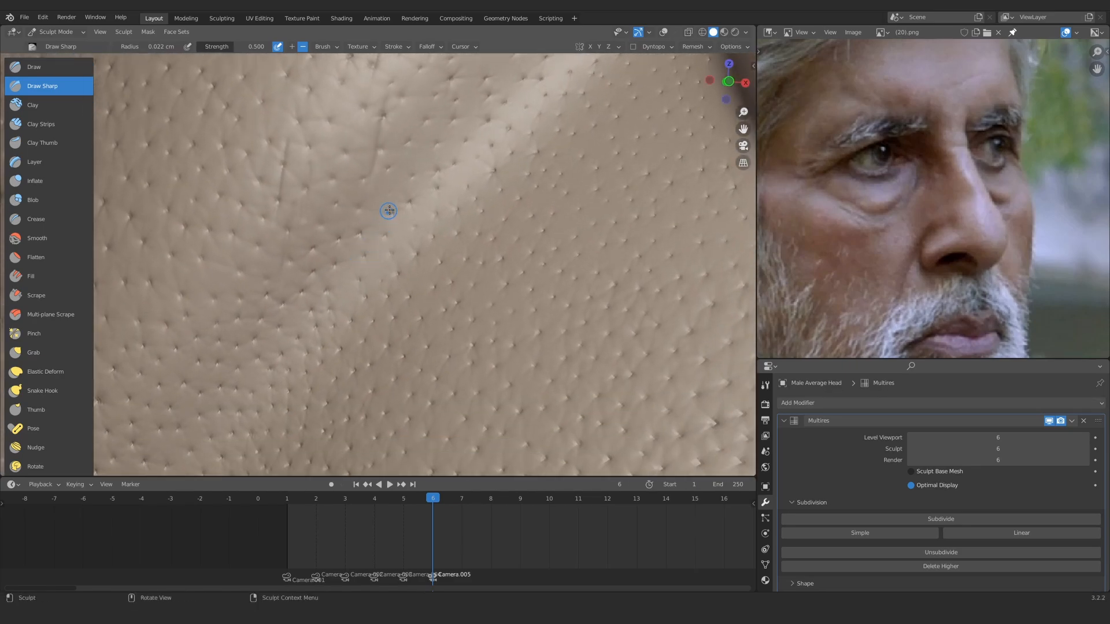
mouse_move(395, 229)
middle_mouse_down("ctrl")
mouse_move(401, 241)
mouse_move(379, 226)
middle_mouse_up("ctrl")
middle_click_drag(308, 295, 378, 163, "shift")
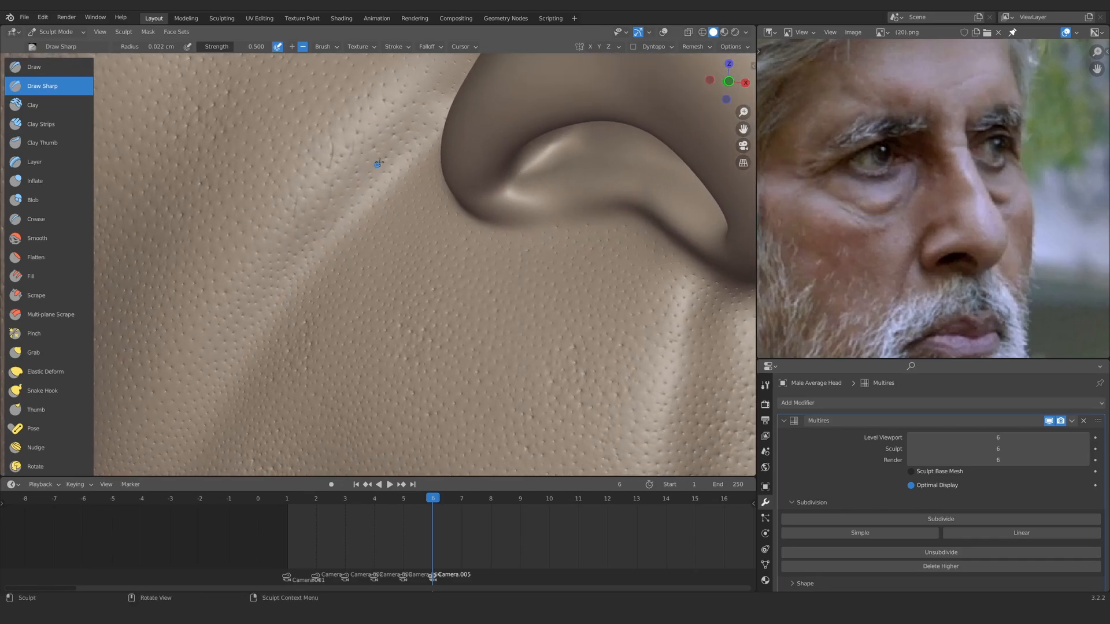
middle_click_drag(322, 276, 378, 178, "ctrl")
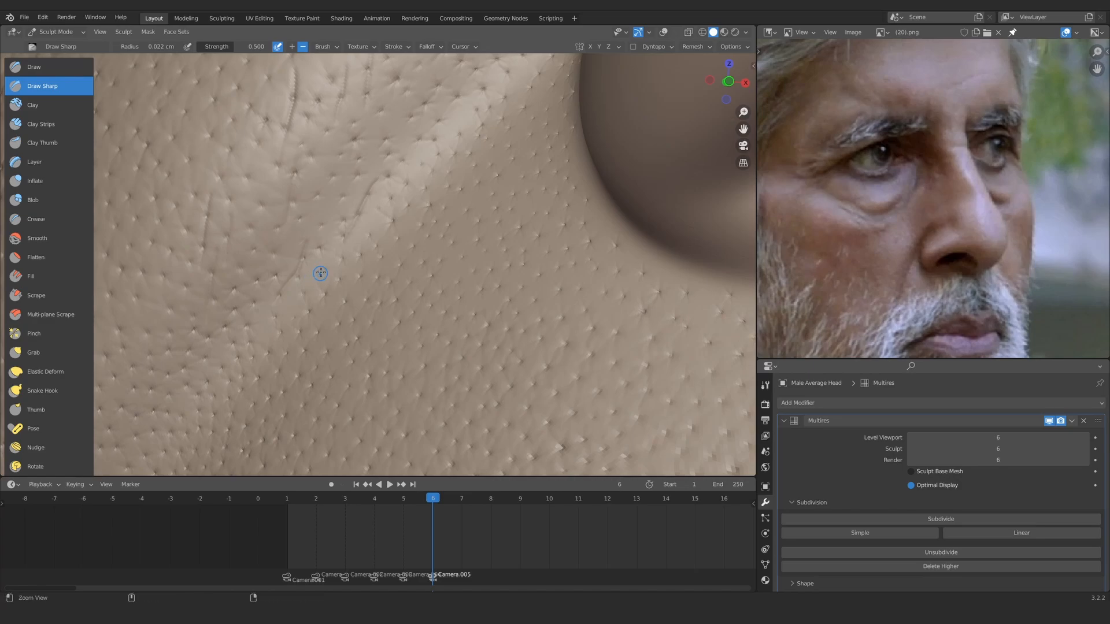
middle_click_drag(321, 272, 338, 254, "ctrl")
mouse_move(399, 176)
middle_mouse_down("ctrl")
mouse_move(402, 168)
mouse_move(367, 243)
mouse_move(312, 254)
mouse_move(316, 244)
middle_mouse_up("ctrl")
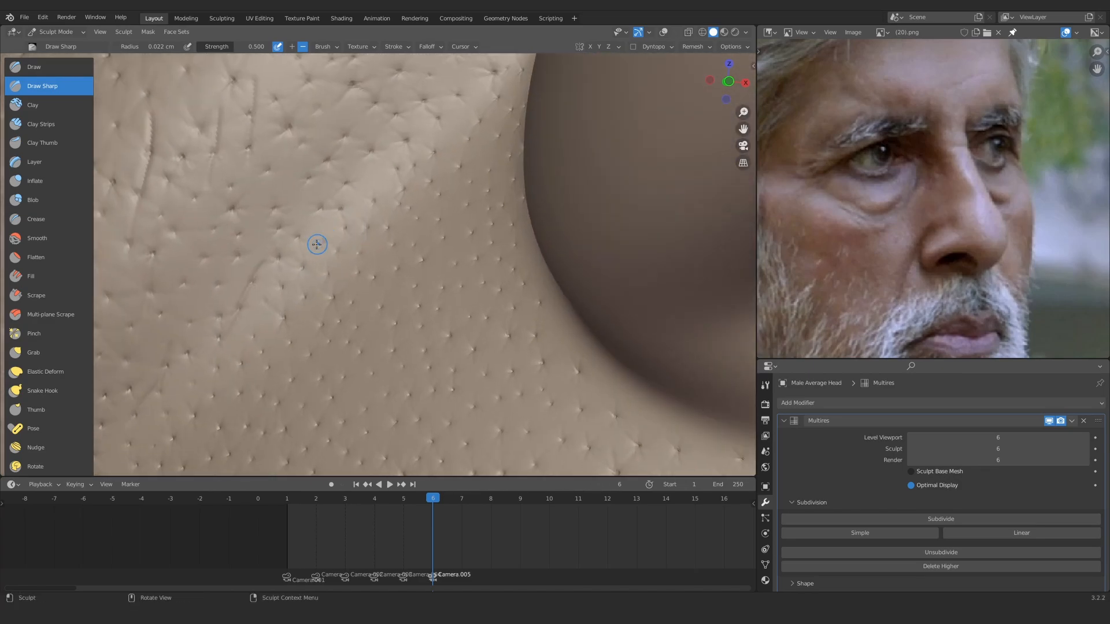
mouse_move(339, 198)
middle_mouse_down("ctrl")
mouse_move(319, 238)
mouse_move(296, 241)
mouse_move(312, 238)
middle_mouse_up("ctrl")
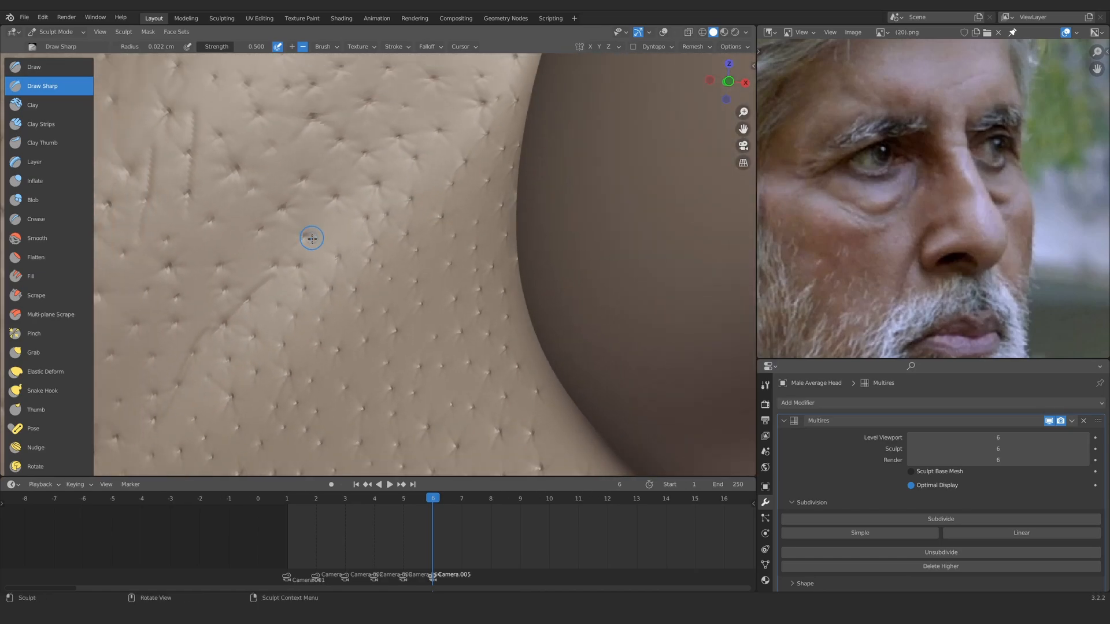
Add thin slanted creases between the pores at the upper end of the fold, close to the side of the nostril
mouse_move(266, 309)
middle_mouse_down()
mouse_move(359, 224)
mouse_move(297, 275)
middle_mouse_up()
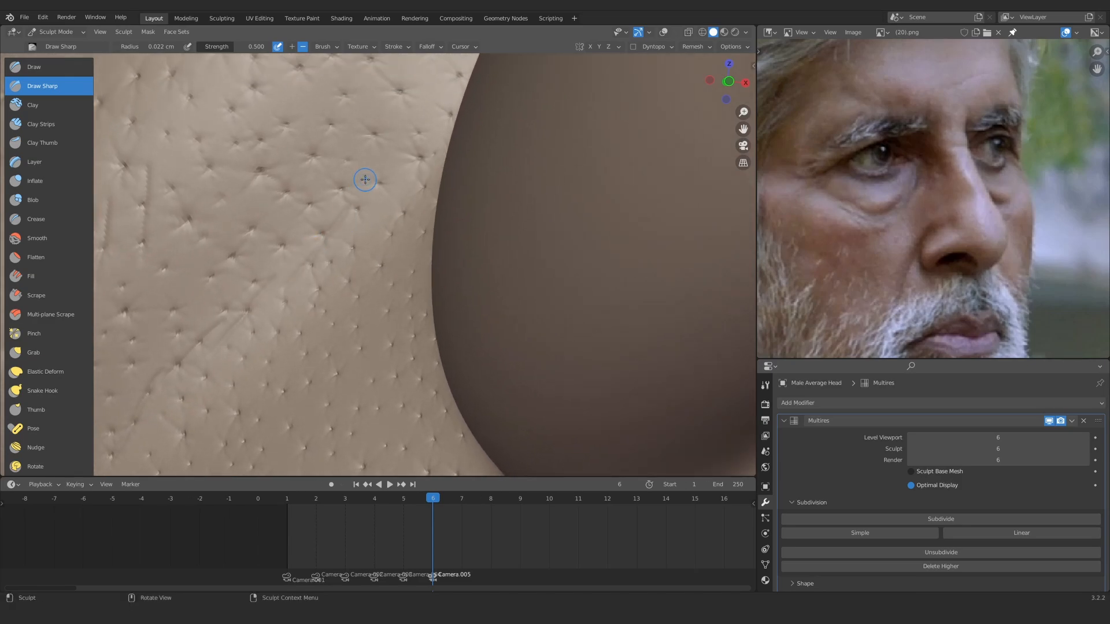
middle_click_drag(289, 252, 335, 190)
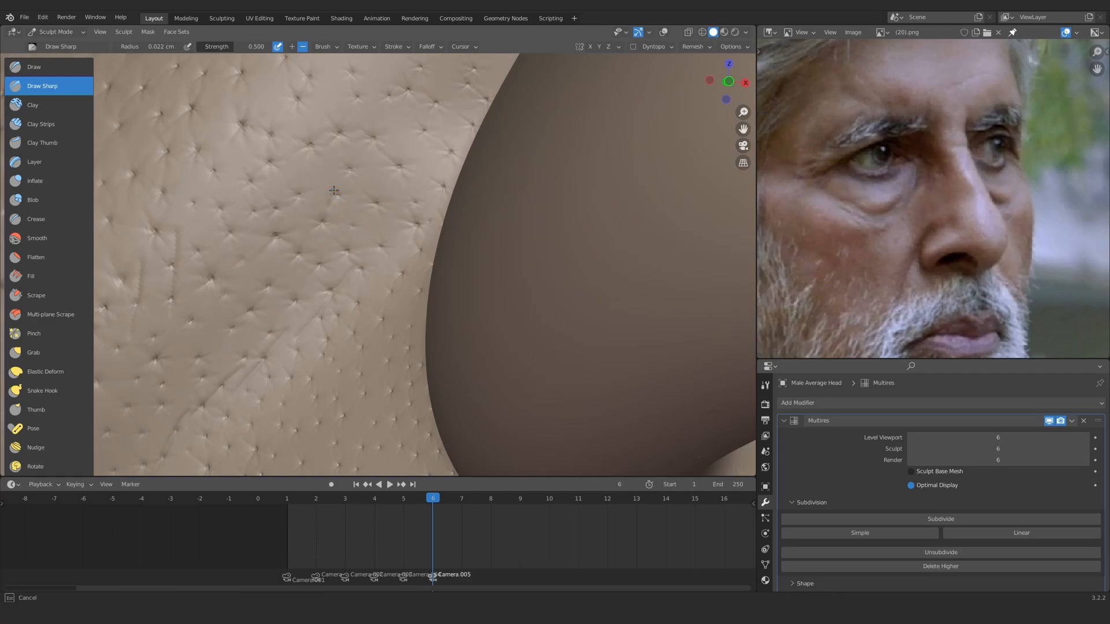
middle_click_drag(294, 289, 318, 243)
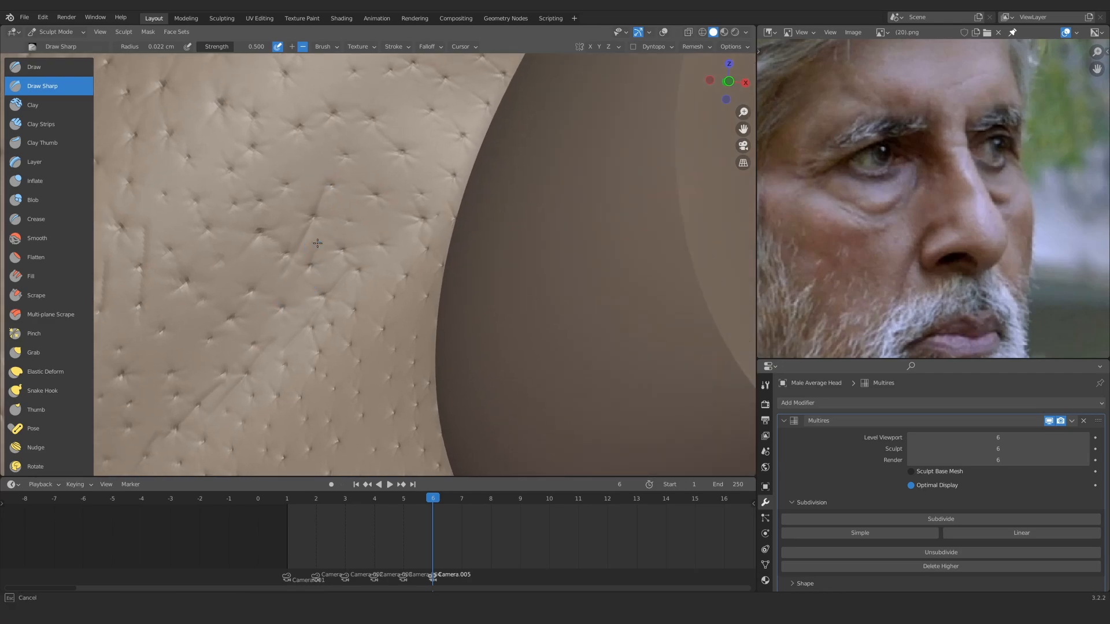
mouse_move(303, 129)
middle_mouse_down("ctrl")
mouse_move(332, 292)
mouse_move(372, 183)
mouse_move(348, 200)
middle_mouse_up("ctrl")
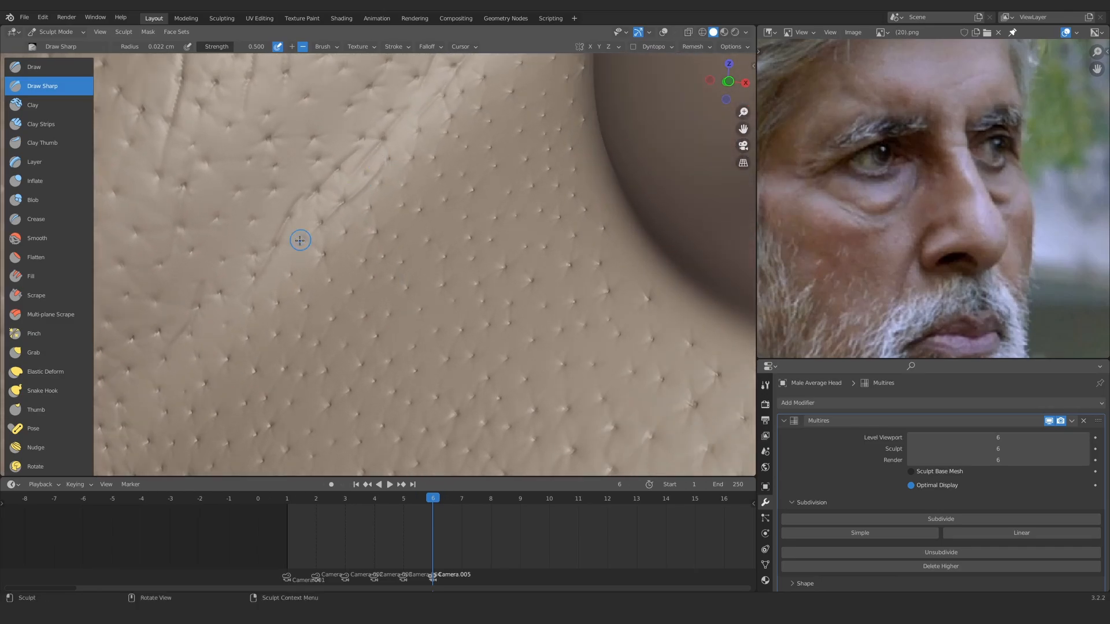
Carve a short near-vertical crease between the pores of the upper lip skin below the nose
middle_click_drag(299, 241, 426, 318, "ctrl")
mouse_move(426, 318)
left_mouse_down("alt+shift")
mouse_move(356, 214)
mouse_move(354, 285)
mouse_move(364, 263)
mouse_move(370, 273)
left_mouse_up("alt+shift")
middle_click_drag(369, 274, 371, 304, "ctrl")
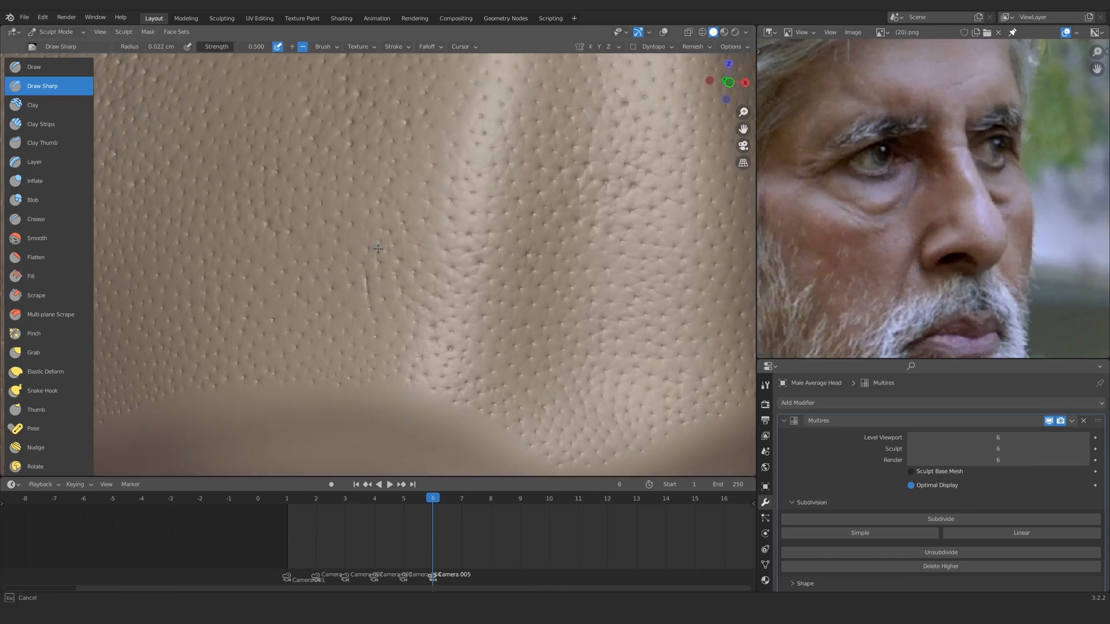
mouse_move(379, 309)
middle_mouse_down("ctrl")
mouse_move(375, 287)
mouse_move(319, 260)
mouse_move(387, 305)
middle_mouse_up("ctrl")
Carve slanted fine creases between the pores toward the lower end of the diagonal cheek fold
mouse_move(322, 165)
middle_mouse_down("ctrl")
mouse_move(330, 213)
mouse_move(414, 257)
middle_mouse_up("ctrl")
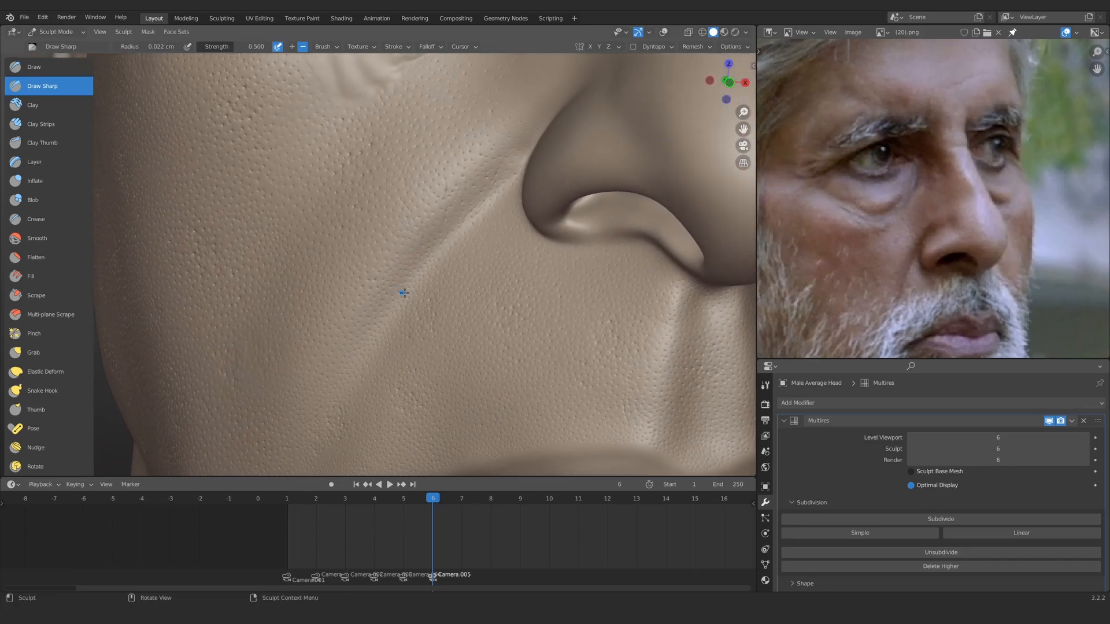
mouse_move(425, 214)
middle_mouse_down("ctrl")
mouse_move(419, 196)
mouse_move(403, 238)
mouse_move(384, 241)
mouse_move(384, 225)
mouse_move(371, 258)
middle_mouse_up("ctrl")
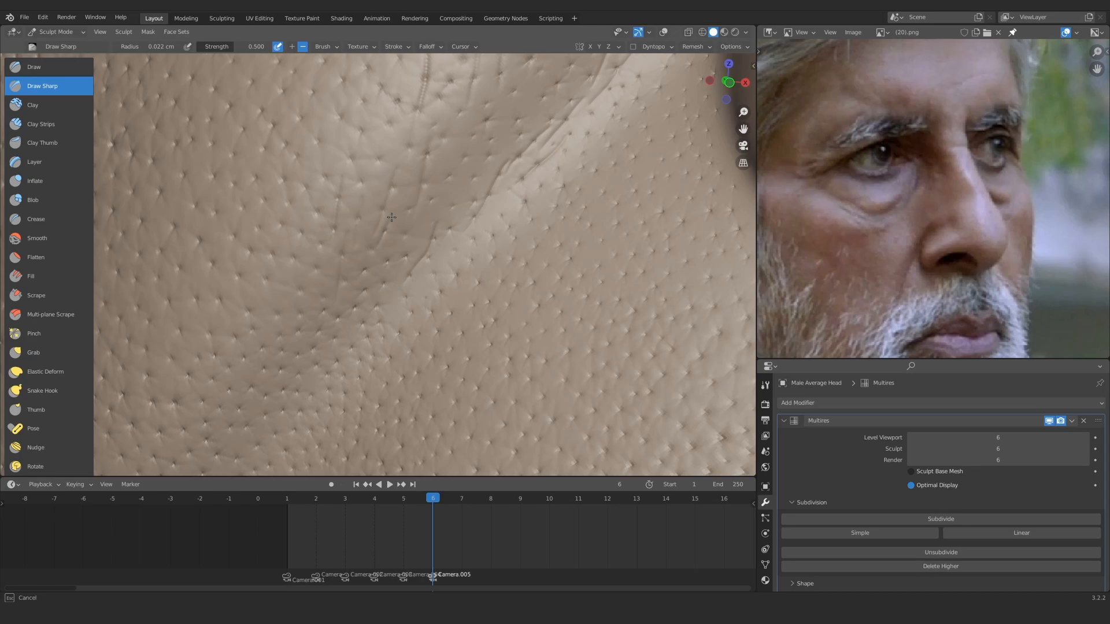
left_click_drag(391, 217, 364, 261)
mouse_move(379, 297)
middle_mouse_down("shift")
mouse_move(386, 200)
mouse_move(397, 216)
middle_mouse_up("shift")
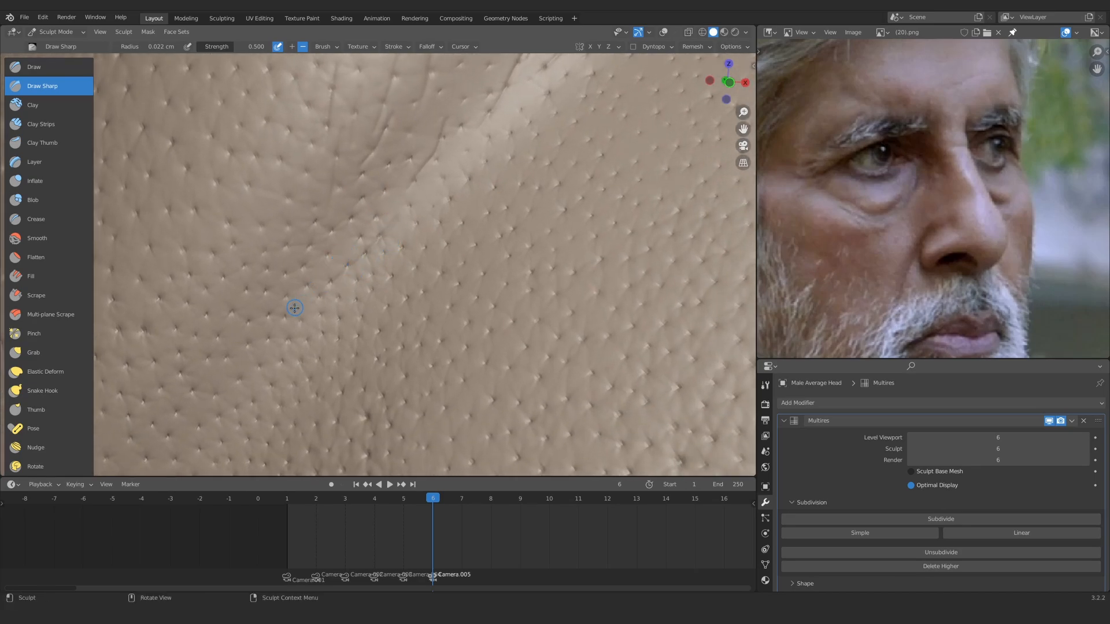
mouse_move(279, 312)
left_mouse_down()
mouse_move(371, 226)
mouse_move(351, 268)
mouse_move(324, 173)
mouse_move(328, 245)
mouse_move(357, 201)
left_mouse_up()
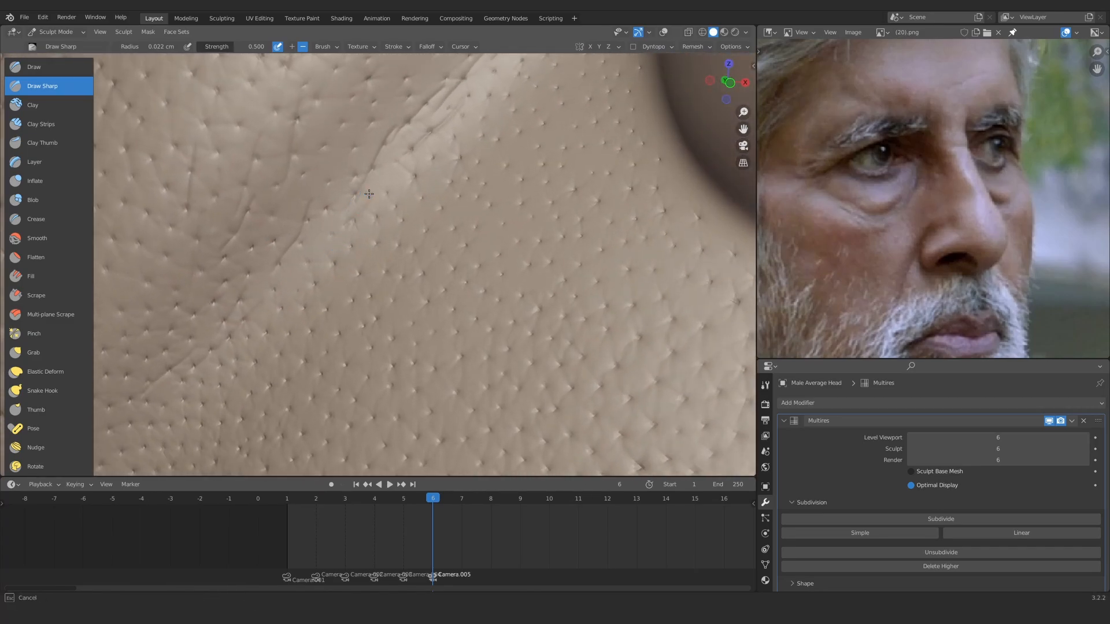
Carve a fine crease between the pores that extends the eyelid fold outward from the outer eye corner toward the temple
mouse_move(298, 274)
left_mouse_down("ctrl+alt")
mouse_move(306, 234)
mouse_move(246, 328)
mouse_move(248, 301)
mouse_move(218, 342)
left_mouse_up("ctrl+alt")
mouse_move(316, 221)
left_mouse_down("ctrl+alt")
mouse_move(326, 214)
mouse_move(371, 277)
mouse_move(315, 196)
mouse_move(367, 266)
left_mouse_up("ctrl+alt")
mouse_move(330, 324)
left_mouse_down("ctrl+alt")
mouse_move(319, 295)
mouse_move(372, 220)
mouse_move(363, 235)
mouse_move(361, 203)
mouse_move(268, 255)
left_mouse_up("ctrl+alt")
mouse_move(426, 137)
left_mouse_down("ctrl+alt")
mouse_move(408, 189)
mouse_move(405, 272)
mouse_move(352, 266)
left_mouse_up("ctrl+alt")
left_click_drag(439, 197, 312, 306, "alt+shift")
mouse_move(416, 324)
left_mouse_down("ctrl+alt")
mouse_move(400, 243)
mouse_move(416, 235)
mouse_move(338, 260)
left_mouse_up("ctrl+alt")
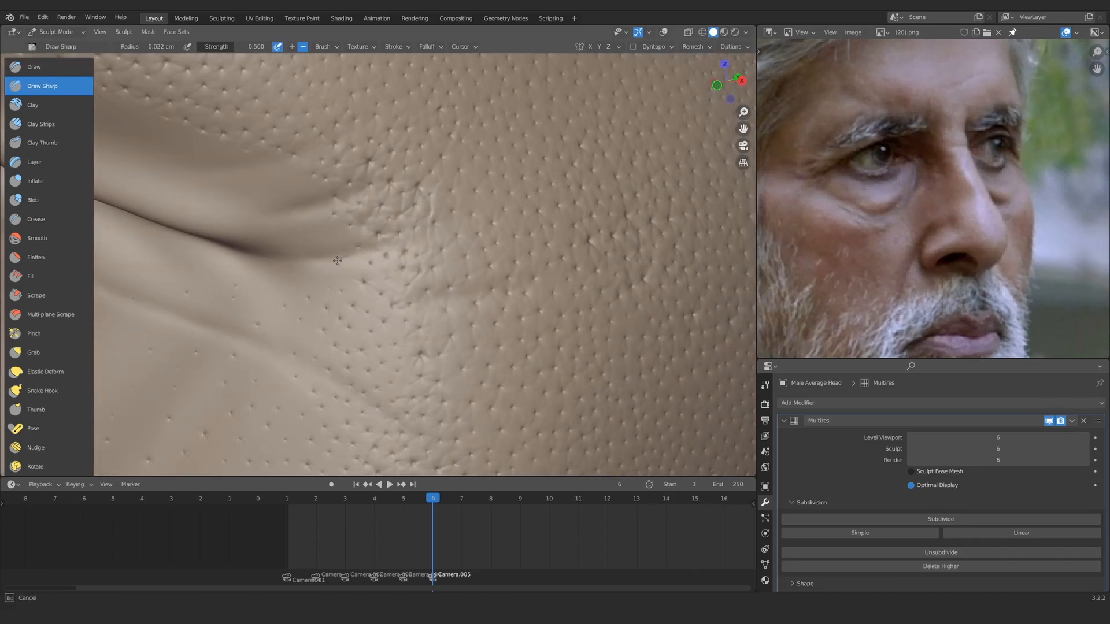
left_click_drag(473, 230, 509, 212)
middle_click_drag(383, 257, 401, 242, "ctrl")
key("ctrl+z")
left_click_drag(441, 236, 435, 235)
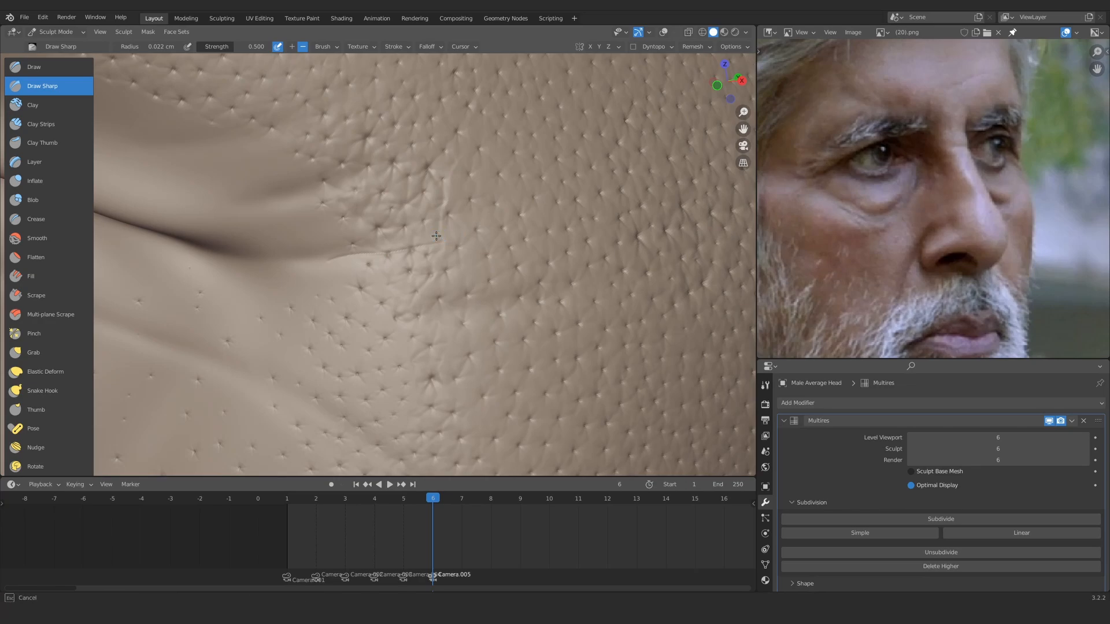
mouse_move(540, 217)
left_mouse_down()
mouse_move(532, 206)
mouse_move(569, 193)
left_mouse_up()
mouse_move(570, 193)
middle_mouse_down("ctrl")
mouse_move(571, 180)
mouse_move(456, 270)
mouse_move(453, 253)
middle_mouse_up("ctrl")
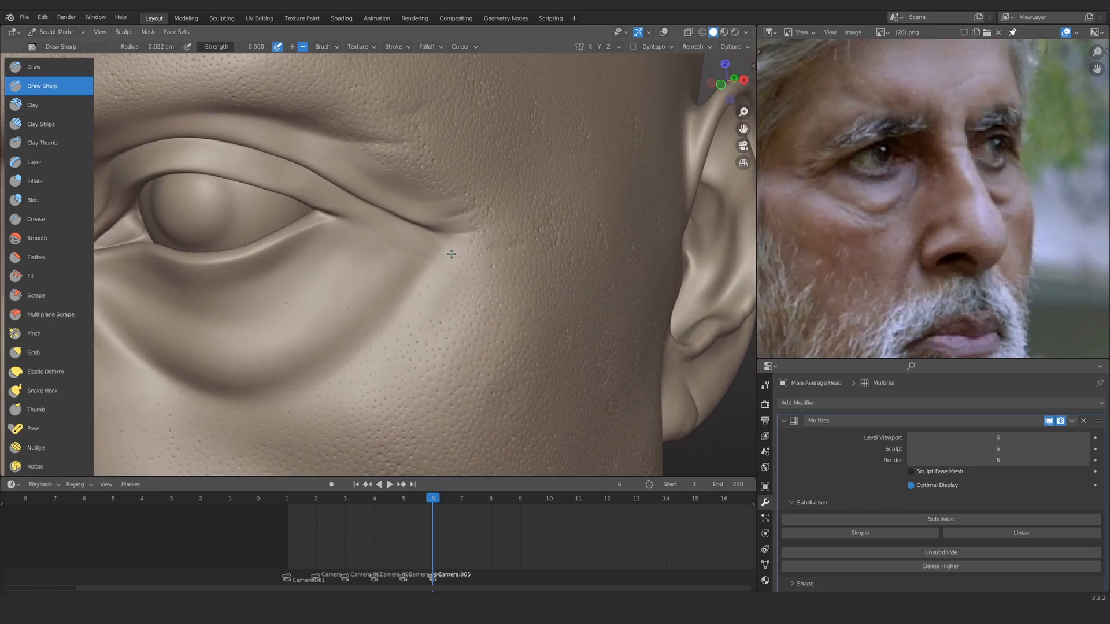
Carve a second fine crease from the end of the smaller fold above, curving up between the temple pores
mouse_move(417, 295)
middle_mouse_down("ctrl")
mouse_move(424, 258)
mouse_move(415, 264)
mouse_move(458, 251)
middle_mouse_up("ctrl")
mouse_move(390, 222)
left_mouse_down()
mouse_move(503, 176)
mouse_move(451, 207)
mouse_move(480, 198)
left_mouse_up()
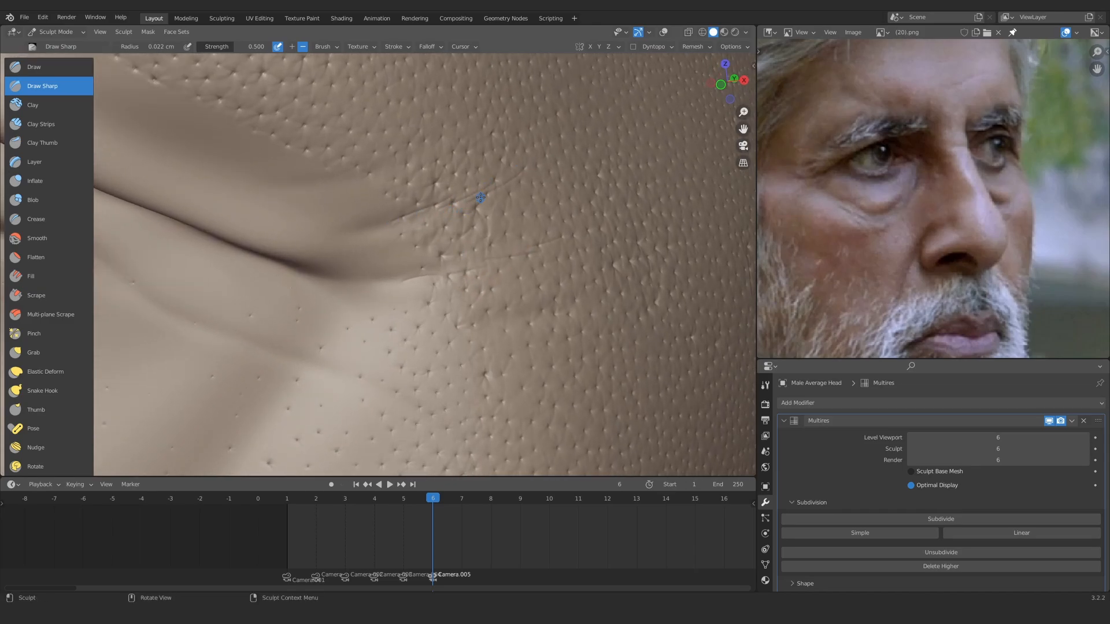
middle_click_drag(480, 198, 395, 249, "ctrl")
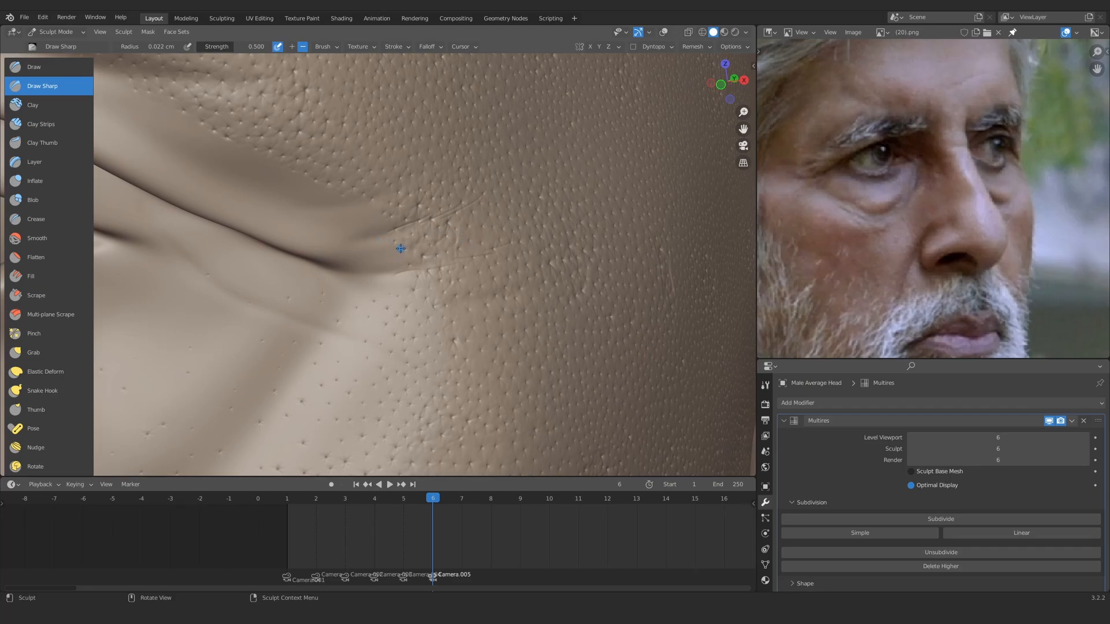
Carve several short near-vertical creases between the pores of the cheek above the nostril fold
middle_click_drag(393, 169, 439, 276, "ctrl")
middle_click_drag(249, 289, 326, 217, "shift")
middle_click_drag(322, 272, 358, 301, "ctrl")
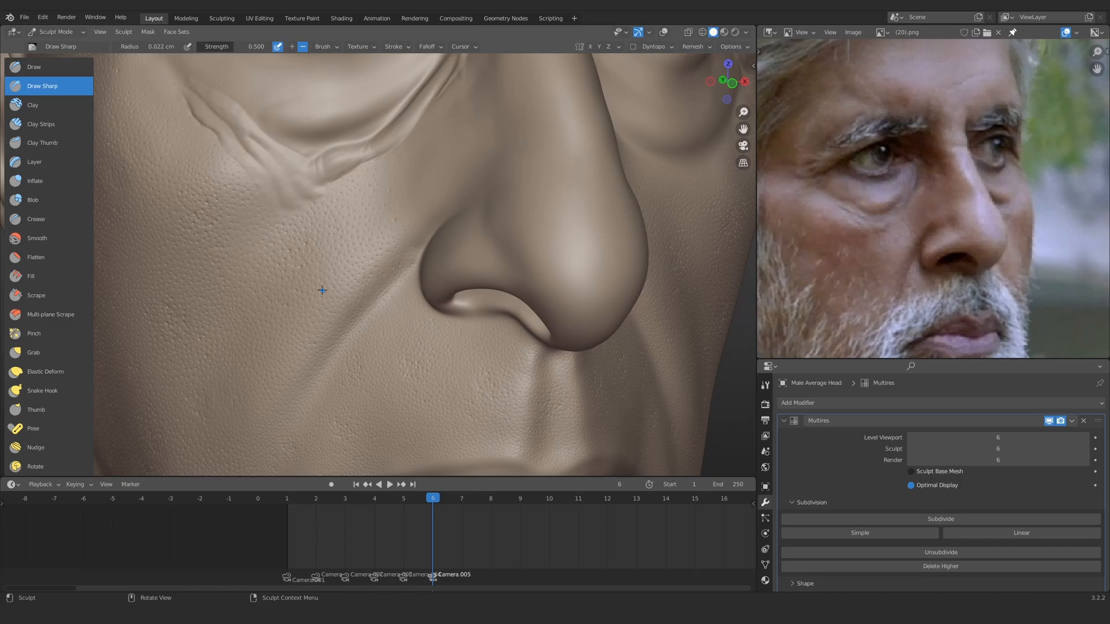
scroll(382, 257, "up", 2)
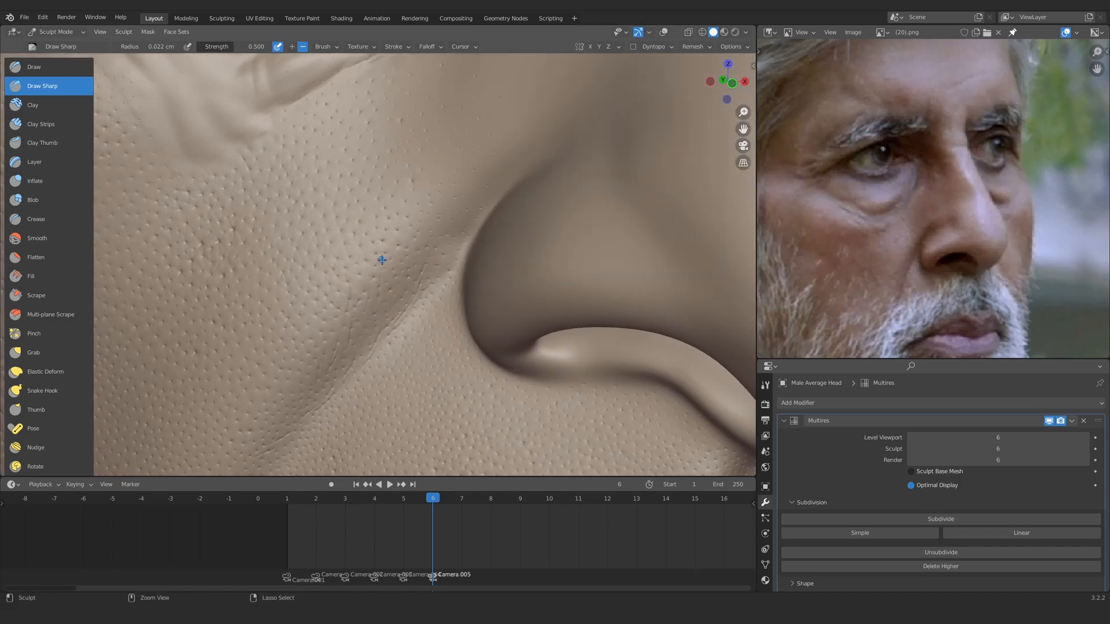
scroll(378, 267, "up", 3)
scroll(335, 219, "up", 3)
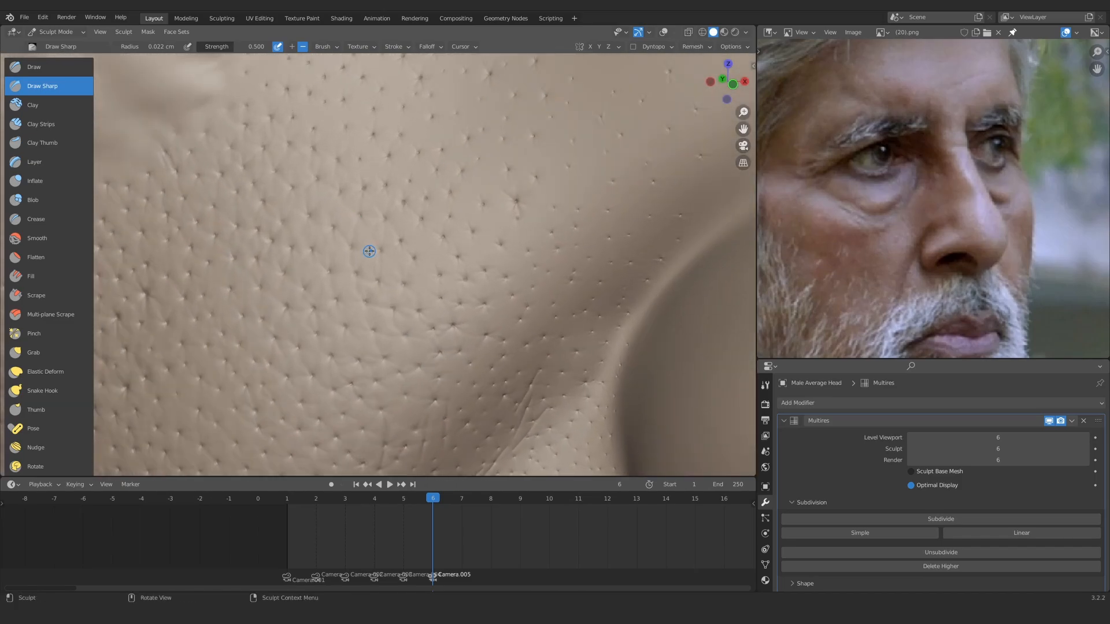
left_click_drag(382, 236, 379, 264)
middle_click_drag(376, 284, 362, 270)
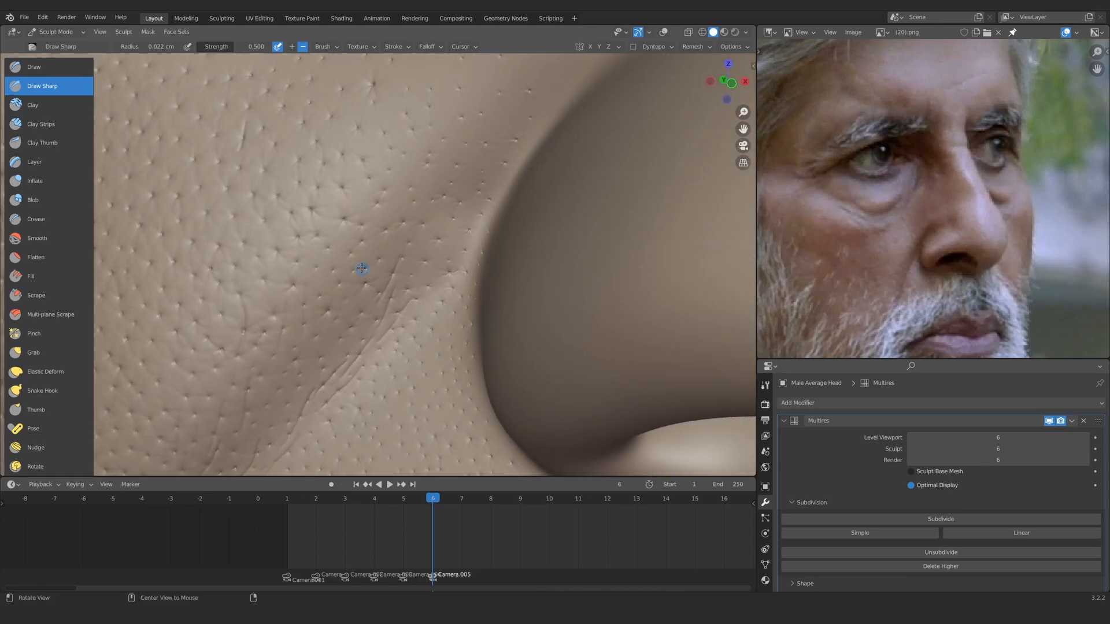
middle_click_drag(288, 193, 299, 199, "shift")
mouse_move(257, 171)
left_mouse_down()
mouse_move(247, 218)
mouse_move(264, 249)
left_mouse_up()
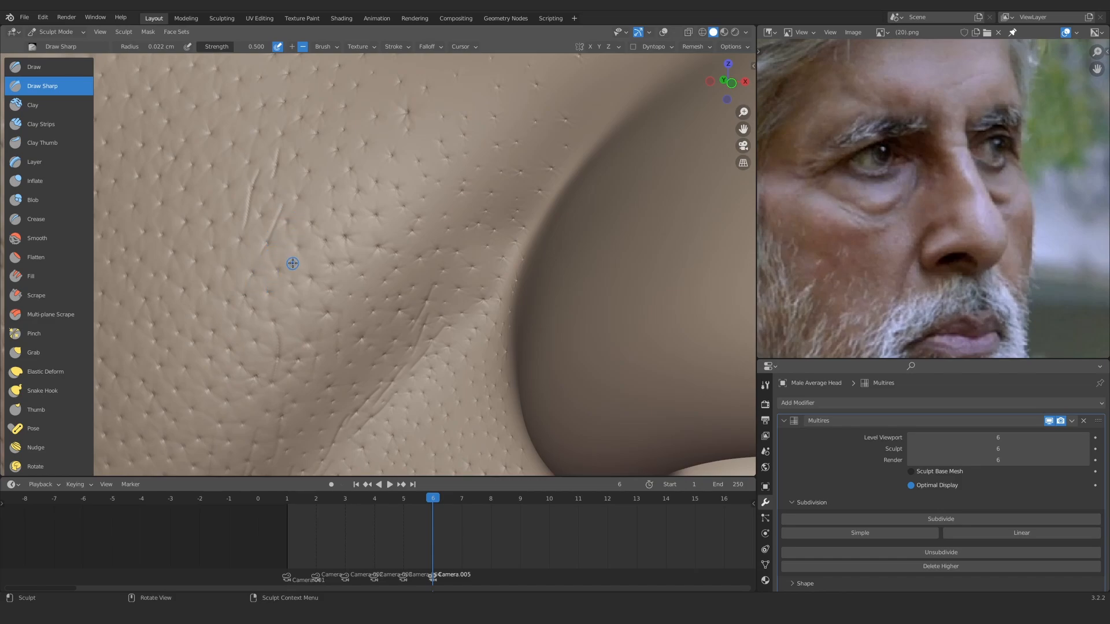
left_click_drag(293, 263, 293, 264)
Add more slanted creases between the cheek pores closer to the nose, undoing the first stroke
left_click_drag(339, 152, 364, 169)
key("ctrl+z")
middle_click_drag(360, 223, 305, 262, "ctrl")
mouse_move(300, 281)
left_mouse_down()
mouse_move(310, 202)
mouse_move(313, 227)
left_mouse_up()
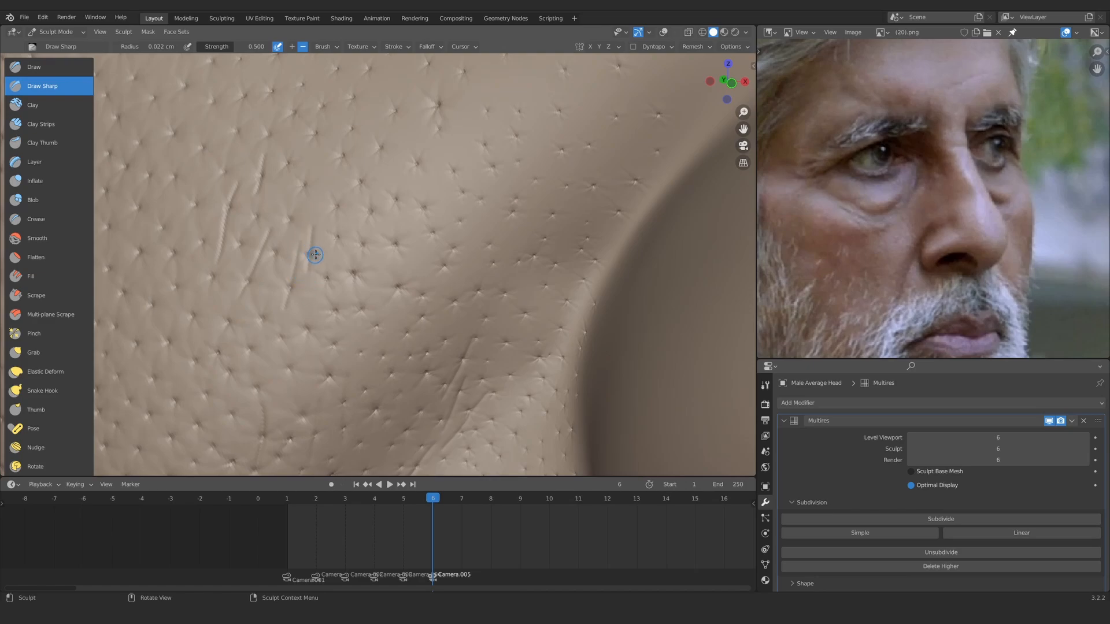
middle_click_drag(356, 185, 368, 220, "ctrl")
left_click_drag(375, 207, 367, 270)
middle_click_drag(363, 282, 354, 256, "ctrl")
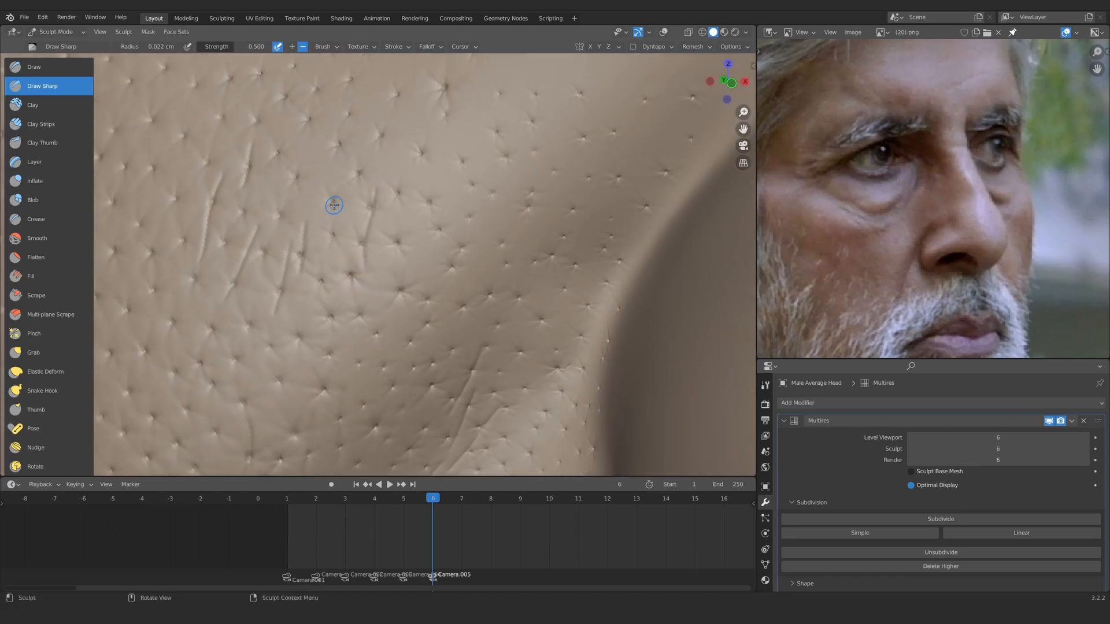
left_click_drag(336, 220, 337, 212)
Carve diagonal fine creases between the pores in the groove alongside the nostril wing
mouse_move(330, 192)
middle_mouse_down("ctrl")
mouse_move(347, 264)
mouse_move(323, 246)
mouse_move(310, 253)
mouse_move(330, 216)
mouse_move(341, 250)
mouse_move(372, 194)
middle_mouse_up("ctrl")
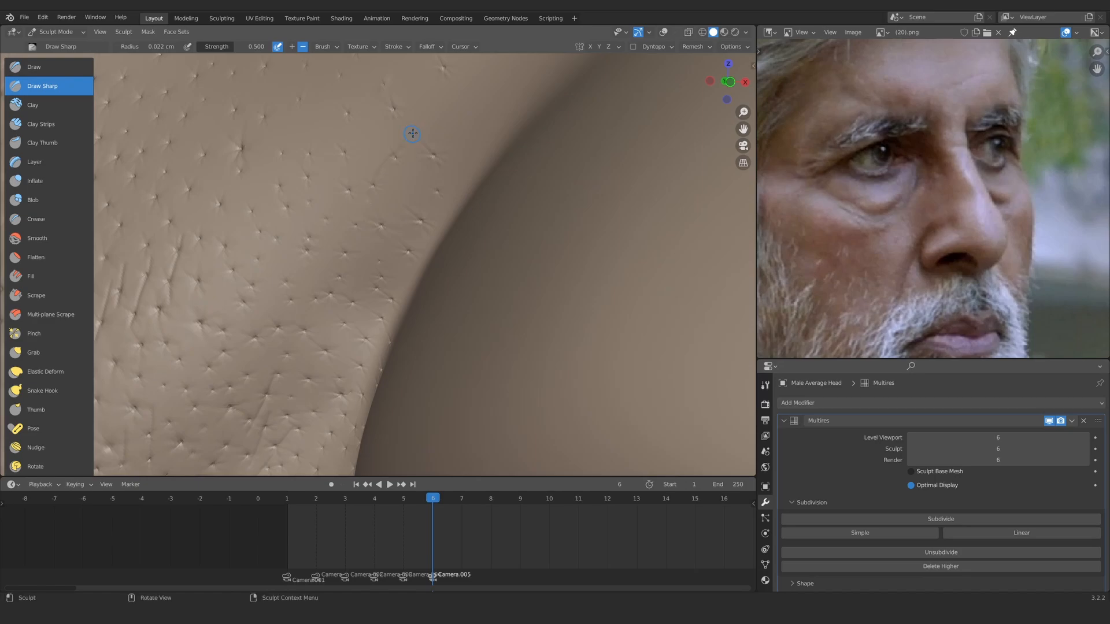
mouse_move(405, 149)
middle_mouse_down("ctrl")
mouse_move(362, 280)
mouse_move(369, 250)
mouse_move(347, 255)
mouse_move(339, 238)
mouse_move(431, 265)
mouse_move(382, 80)
middle_mouse_up("ctrl")
left_click_drag(328, 176, 310, 195)
left_click_drag(397, 161, 332, 248)
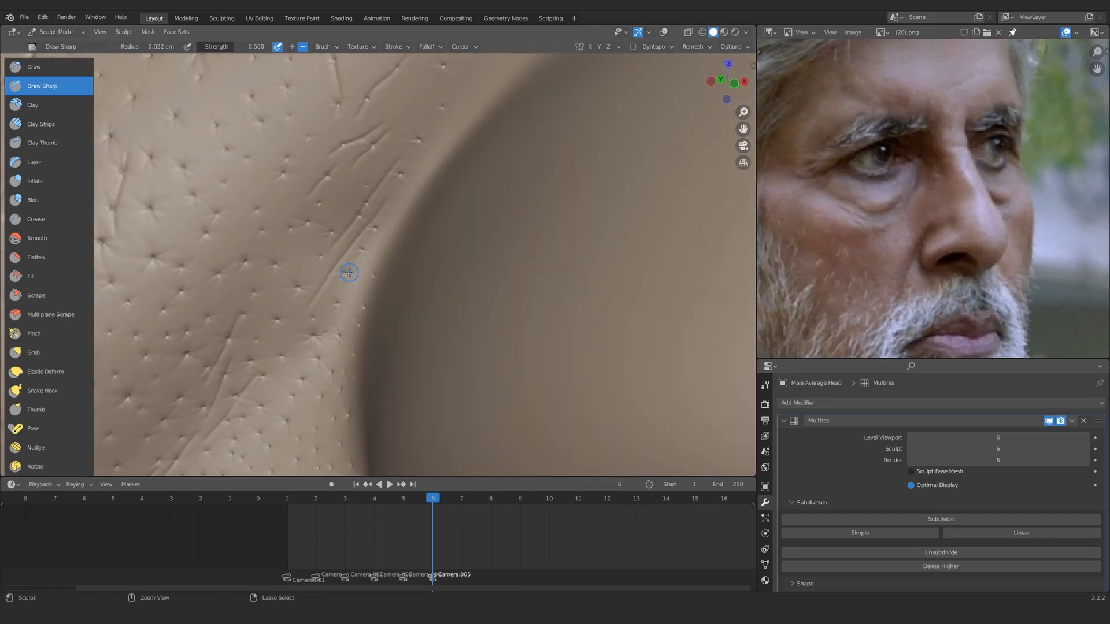
middle_click_drag(350, 272, 341, 254, "ctrl")
left_click_drag(231, 351, 309, 289)
left_click_drag(243, 312, 311, 270)
mouse_move(277, 231)
left_mouse_down()
mouse_move(319, 203)
mouse_move(337, 268)
mouse_move(315, 218)
mouse_move(316, 288)
mouse_move(341, 226)
left_mouse_up()
mouse_move(340, 247)
left_mouse_down()
mouse_move(309, 255)
mouse_move(323, 270)
left_mouse_up()
Switch to the Blob brush and bring up its texture settings
mouse_move(323, 271)
left_mouse_down("alt")
mouse_move(309, 270)
mouse_move(365, 119)
left_mouse_up("alt")
mouse_move(361, 237)
left_mouse_down("ctrl+alt")
mouse_move(355, 252)
mouse_move(366, 190)
mouse_move(354, 272)
left_mouse_up("ctrl+alt")
left_click_drag(353, 272, 341, 273, "alt")
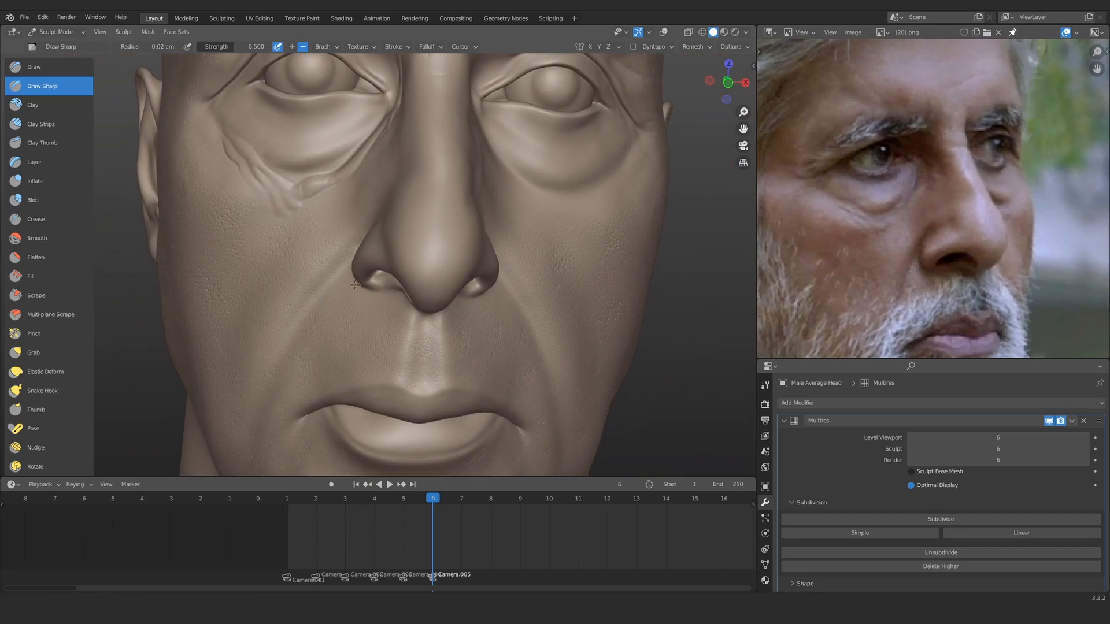
left_click_drag(353, 315, 355, 274, "ctrl+alt")
left_click(29, 201)
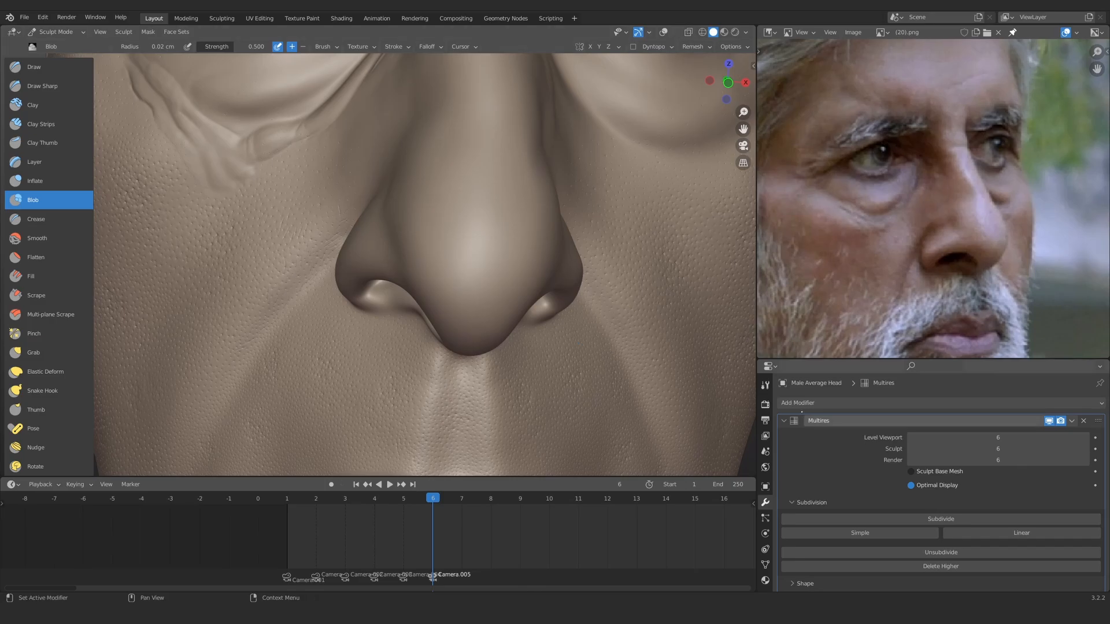
left_click(765, 385)
left_click(883, 450)
scroll(883, 462, "down", 10)
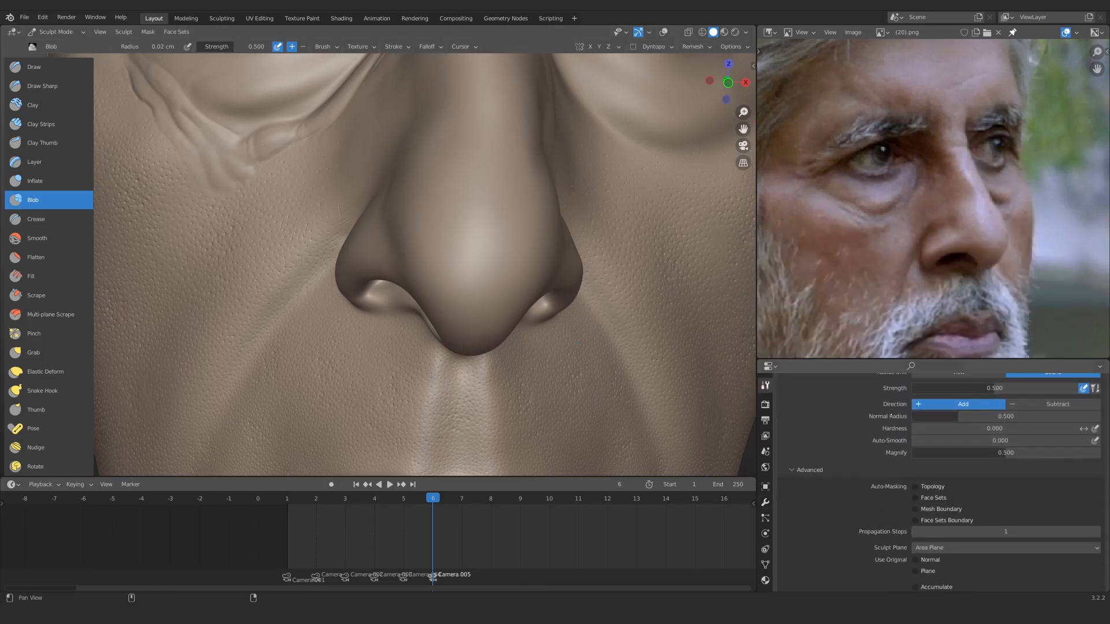
scroll(880, 497, "down", 3)
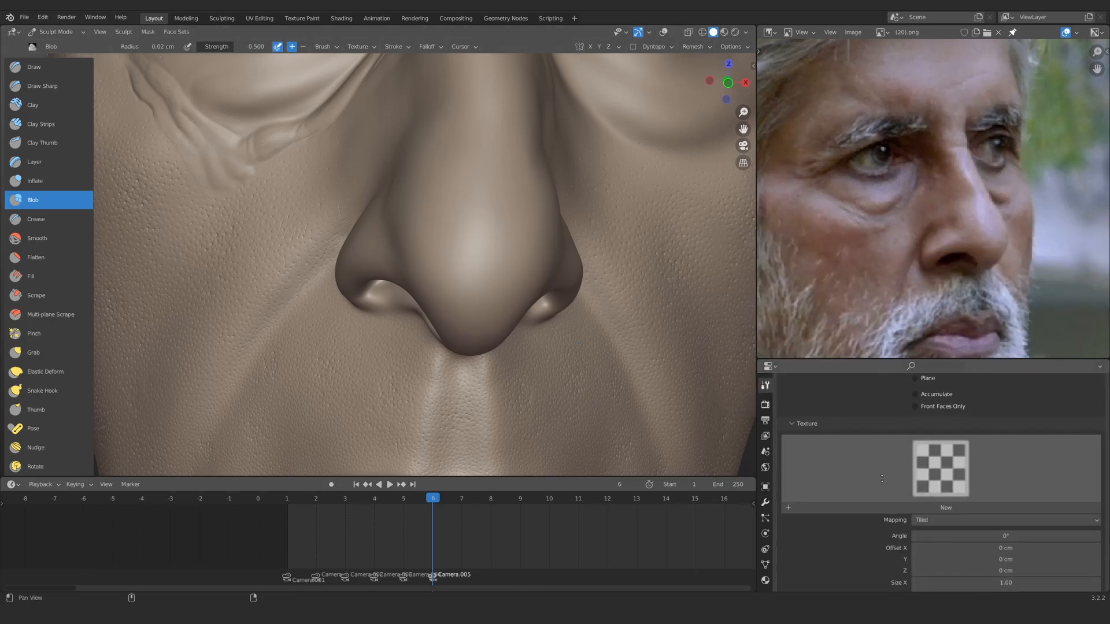
scroll(424, 294, "down", 3)
Examine the skin detail on the cheek and the fold beside the nose from several three-quarter angles
left_click_drag(424, 294, 382, 293, "ctrl+alt")
mouse_move(268, 286)
left_mouse_down("alt+shift")
mouse_move(270, 377)
mouse_move(434, 254)
mouse_move(384, 247)
mouse_move(383, 306)
left_mouse_up("alt+shift")
left_click_drag(382, 306, 389, 285, "ctrl+alt")
left_click_drag(436, 375, 401, 321, "alt+shift")
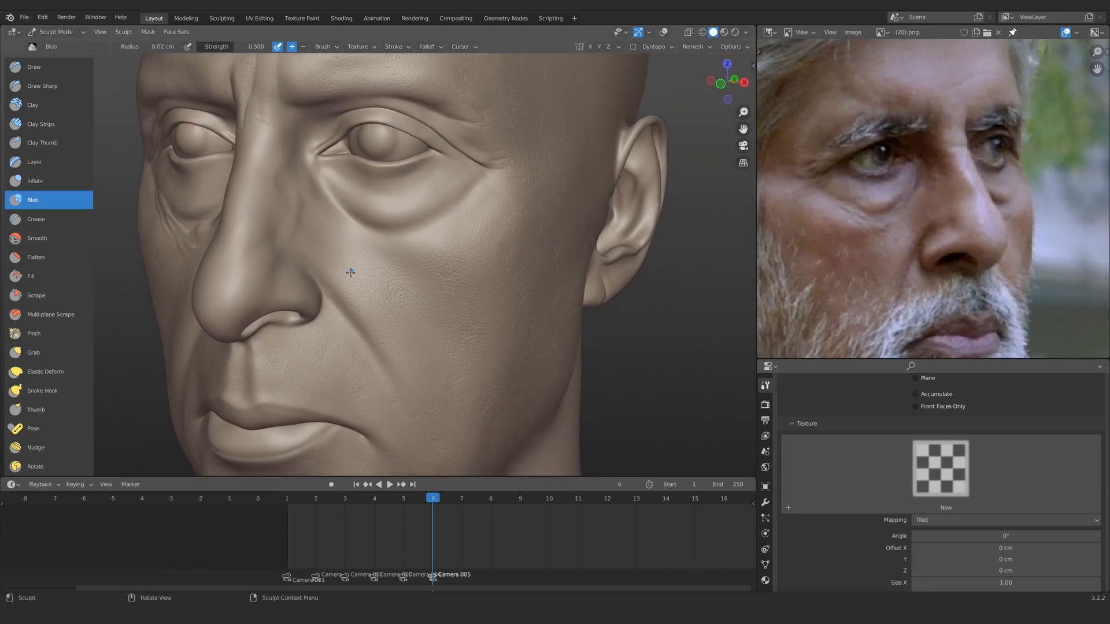
mouse_move(351, 272)
left_mouse_down("alt")
mouse_move(418, 323)
mouse_move(427, 245)
mouse_move(443, 255)
mouse_move(411, 296)
left_mouse_up("alt")
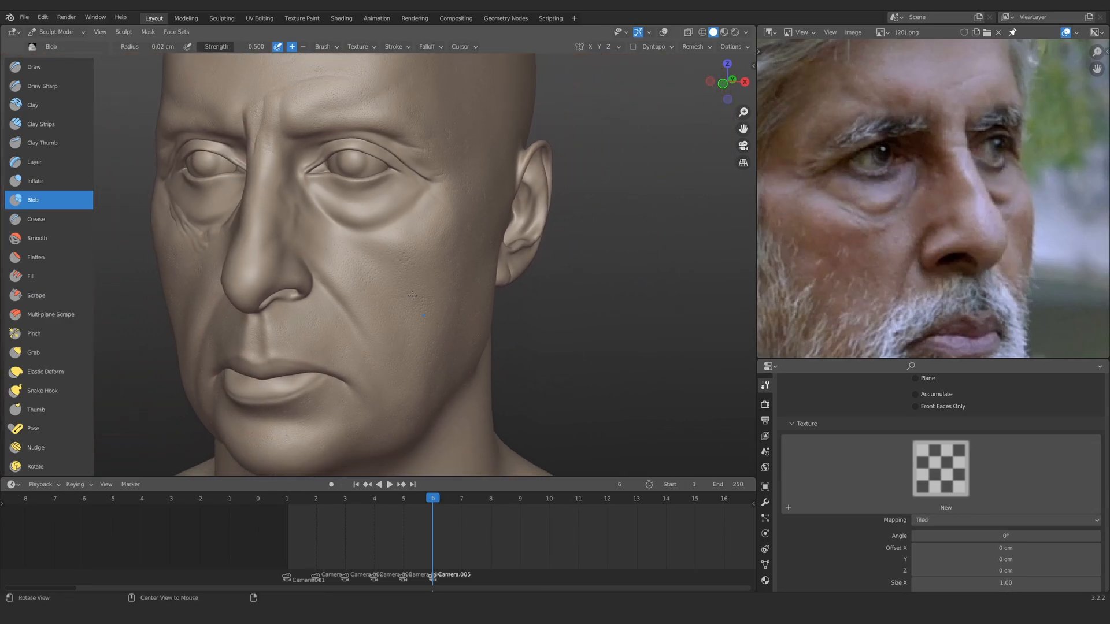
mouse_move(355, 153)
left_mouse_down("alt+shift")
mouse_move(381, 233)
mouse_move(405, 114)
mouse_move(474, 124)
left_mouse_up("alt+shift")
left_click_drag(404, 324, 405, 279, "ctrl+alt")
mouse_move(404, 279)
left_mouse_down("alt")
mouse_move(364, 277)
mouse_move(379, 304)
left_mouse_up("alt")
mouse_move(468, 289)
left_mouse_down("alt")
mouse_move(407, 294)
mouse_move(413, 278)
left_mouse_up("alt")
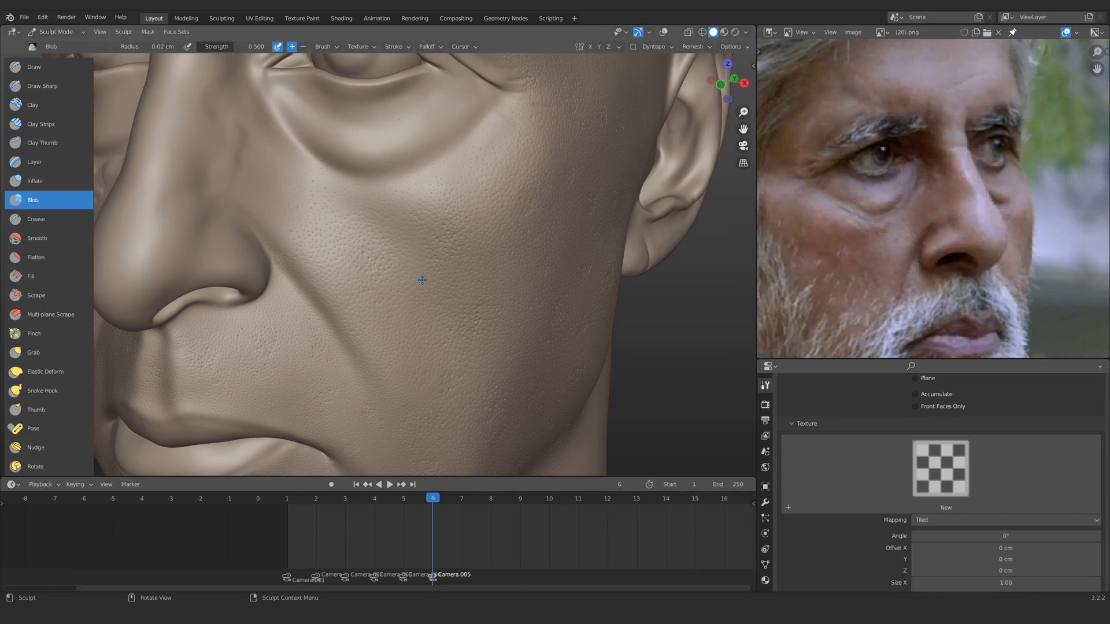
Try Blob strokes on the cheek with a 0.094 cm brush radius and undo them
scroll(836, 477, "up", 6)
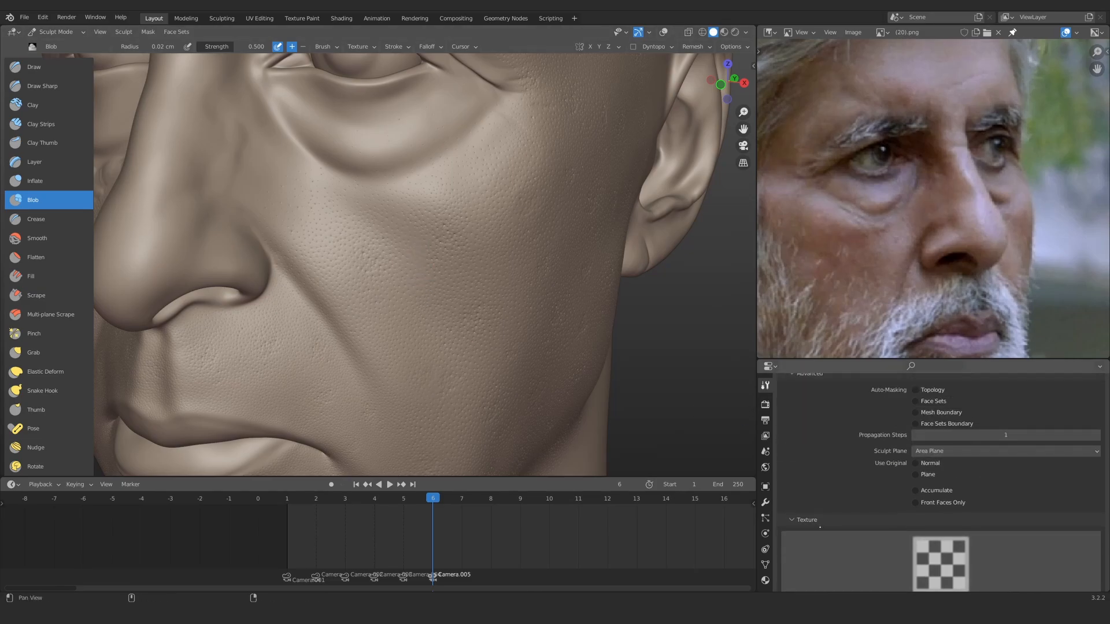
scroll(844, 415, "up", 5)
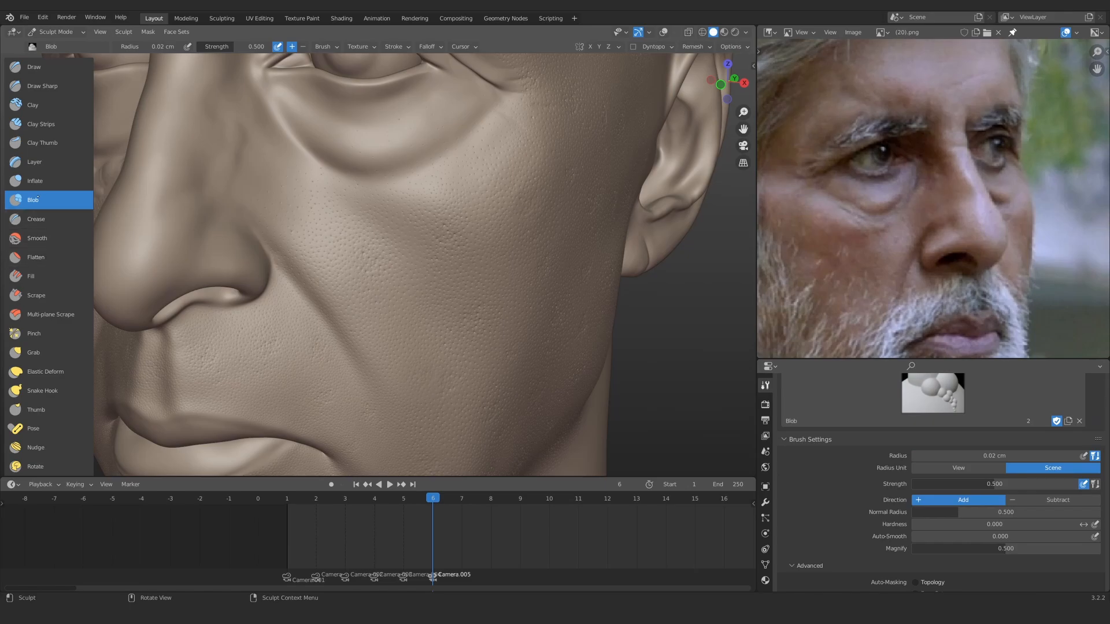
mouse_move(404, 254)
middle_mouse_down("ctrl")
mouse_move(397, 220)
mouse_move(428, 211)
middle_mouse_up("ctrl")
key("f")
left_click(404, 233)
left_click_drag(429, 210, 392, 241)
left_click_drag(422, 234, 393, 254)
left_click_drag(443, 240, 389, 266)
mouse_move(433, 210)
left_mouse_down()
mouse_move(364, 254)
mouse_move(264, 211)
left_mouse_up()
key("ctrl+z")
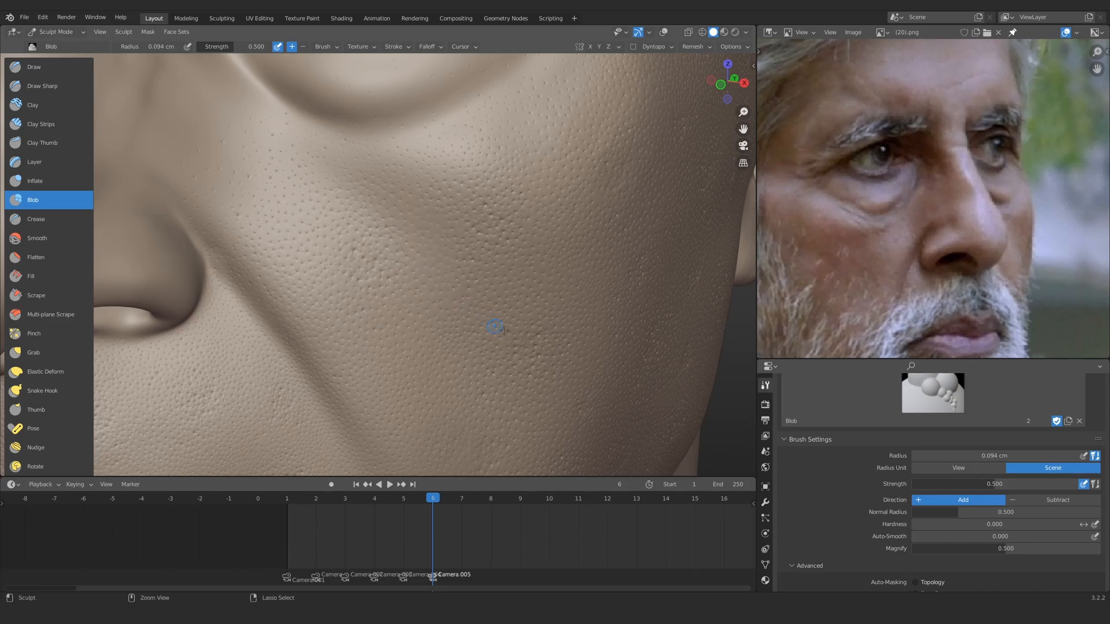
Set the Blob brush's texture mapping to Area Plane
scroll(982, 427, "down", 3)
scroll(903, 484, "down", 10)
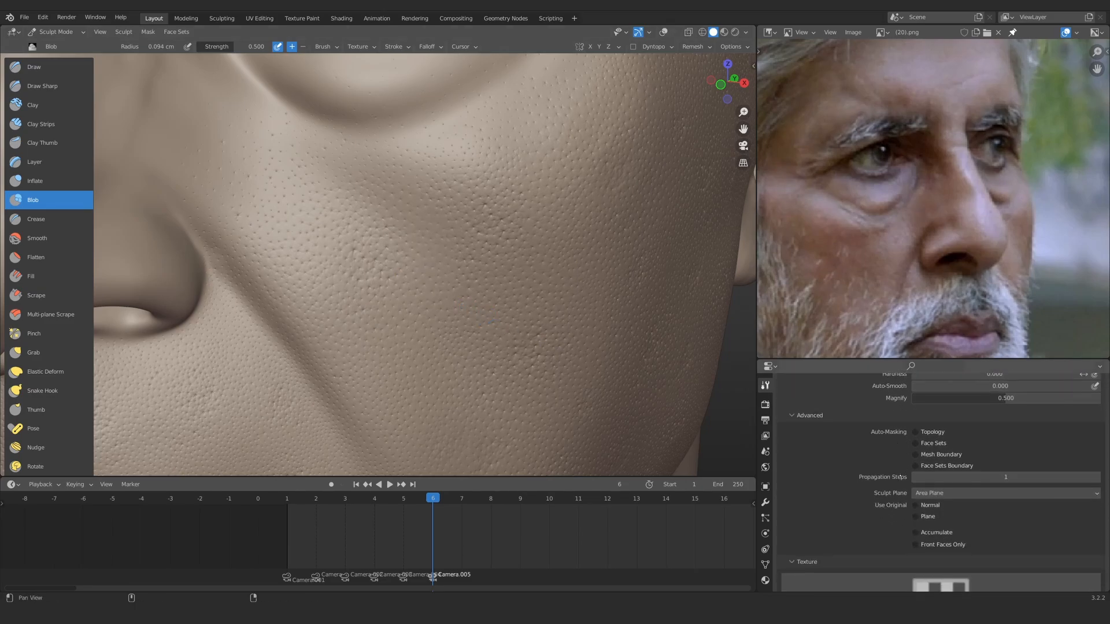
scroll(894, 387, "down", 4)
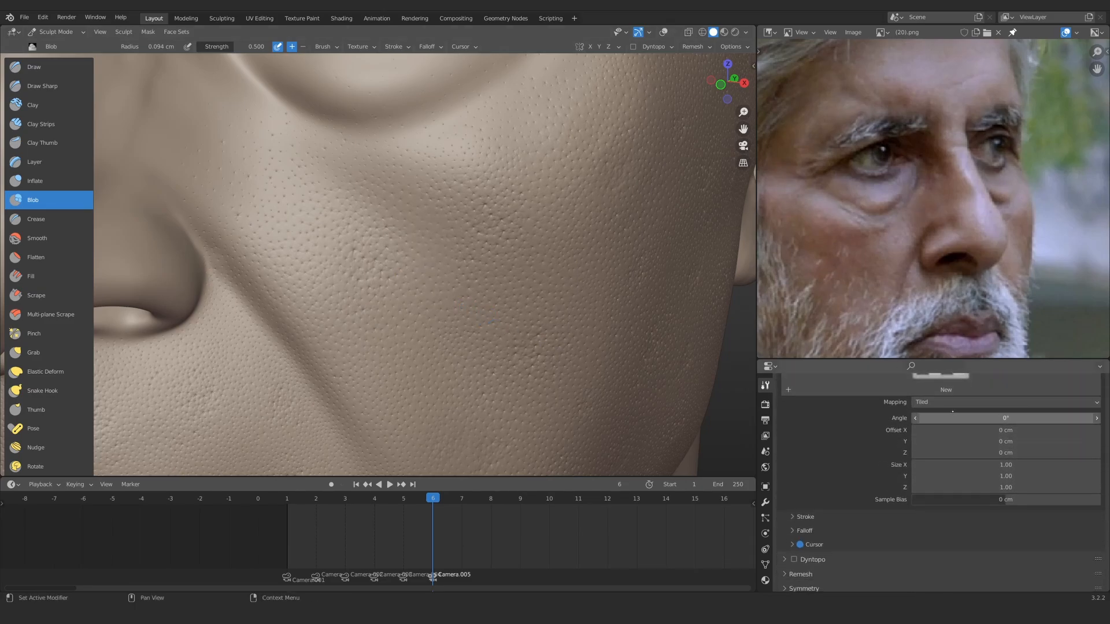
left_click(949, 403)
left_click(925, 428)
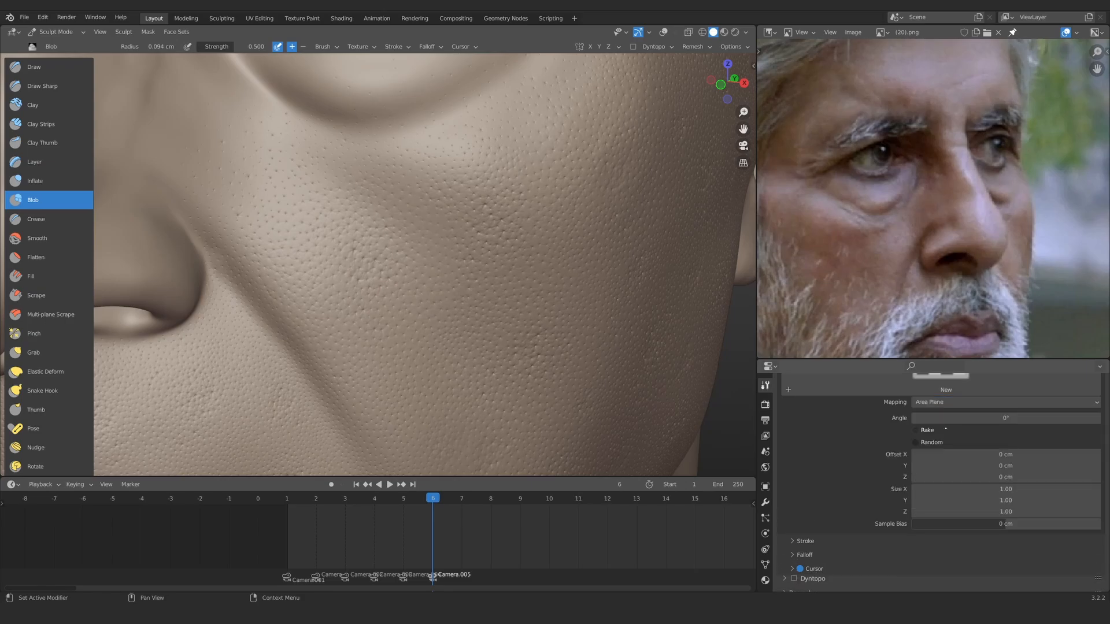
Set the Blob brush's stroke method to Airbrush
scroll(927, 432, "up", 3)
scroll(913, 474, "down", 5)
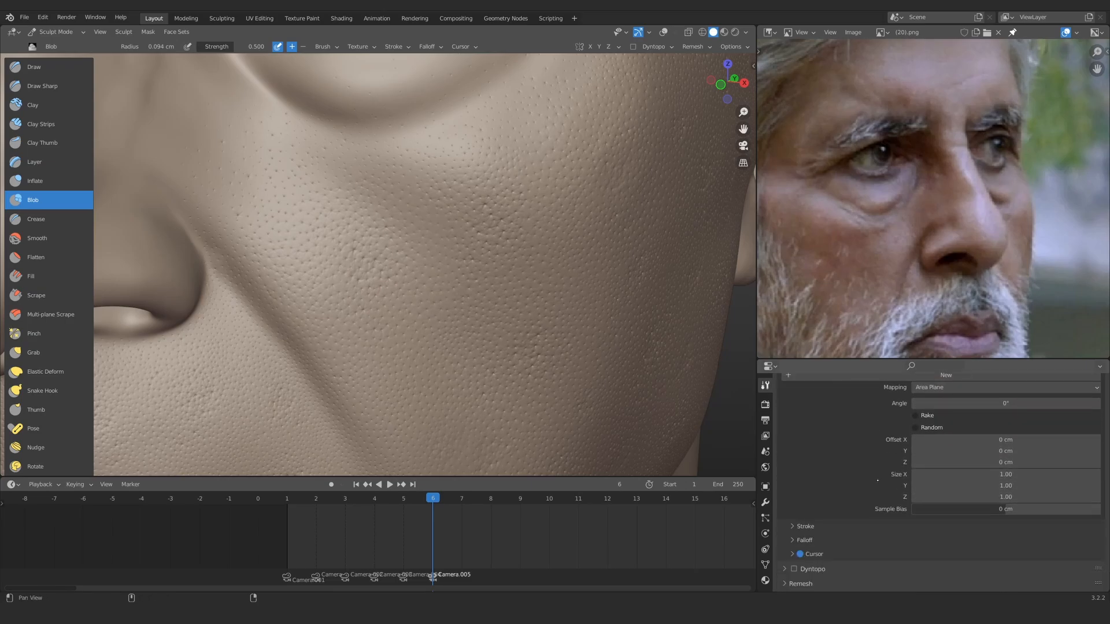
left_click(882, 482)
scroll(882, 524, "down", 3)
left_click(953, 428)
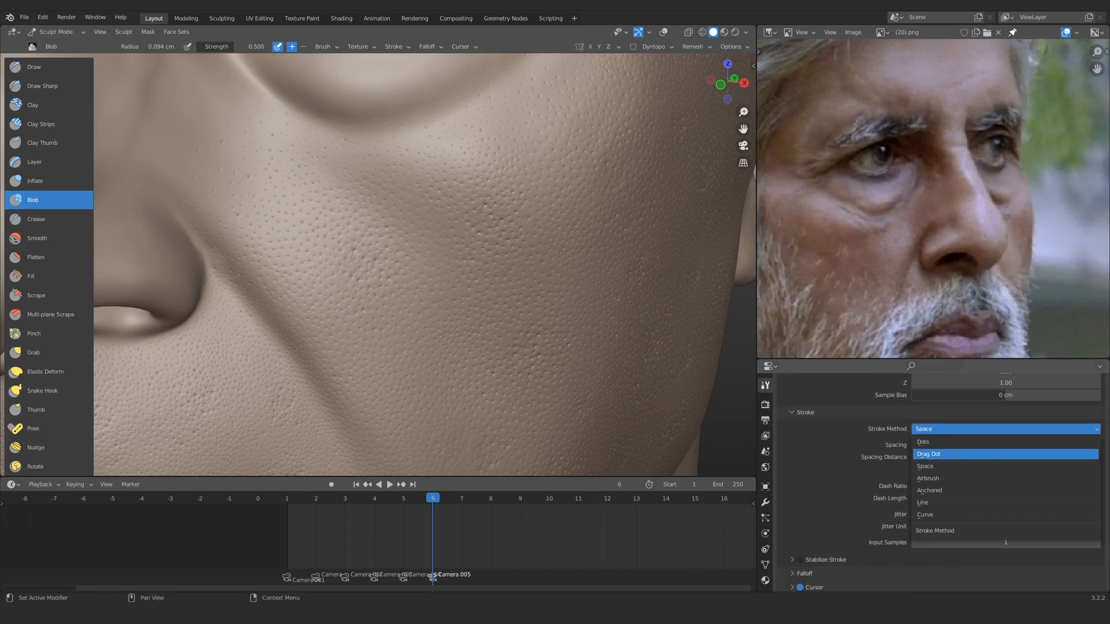
left_click(953, 479)
scroll(426, 260, "up", 2)
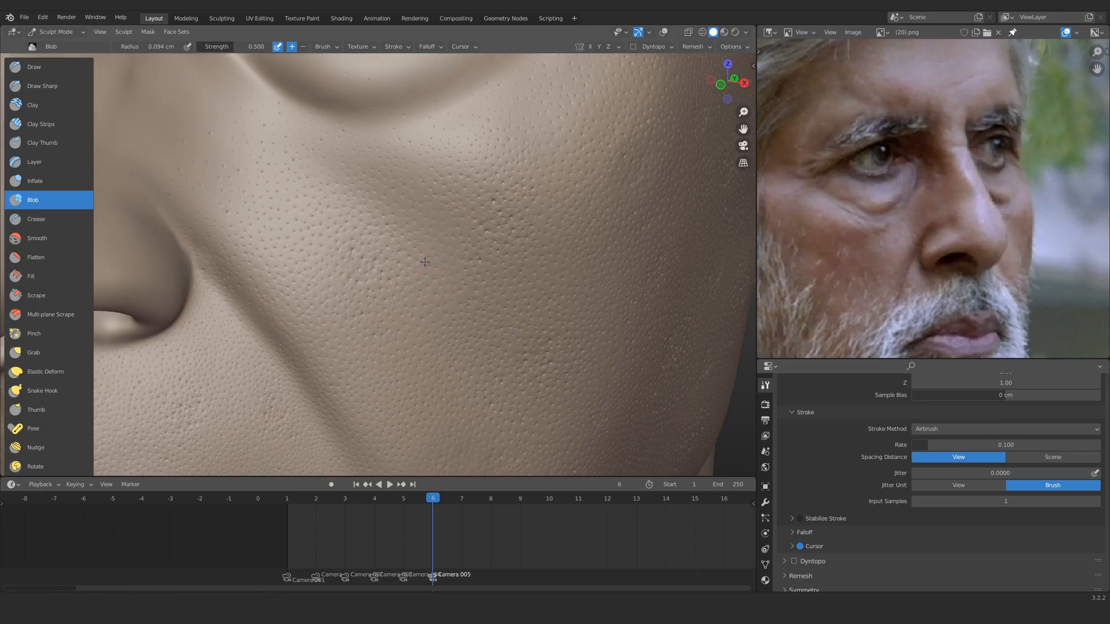
Set the brush radius to 0.17 cm, test airbrushed blobs across the cheek, and undo the test strokes
key("f")
left_click(438, 258)
mouse_move(407, 236)
left_mouse_down()
mouse_move(438, 224)
mouse_move(359, 232)
mouse_move(351, 271)
mouse_move(384, 399)
mouse_move(410, 321)
mouse_move(515, 306)
mouse_move(538, 234)
left_mouse_up()
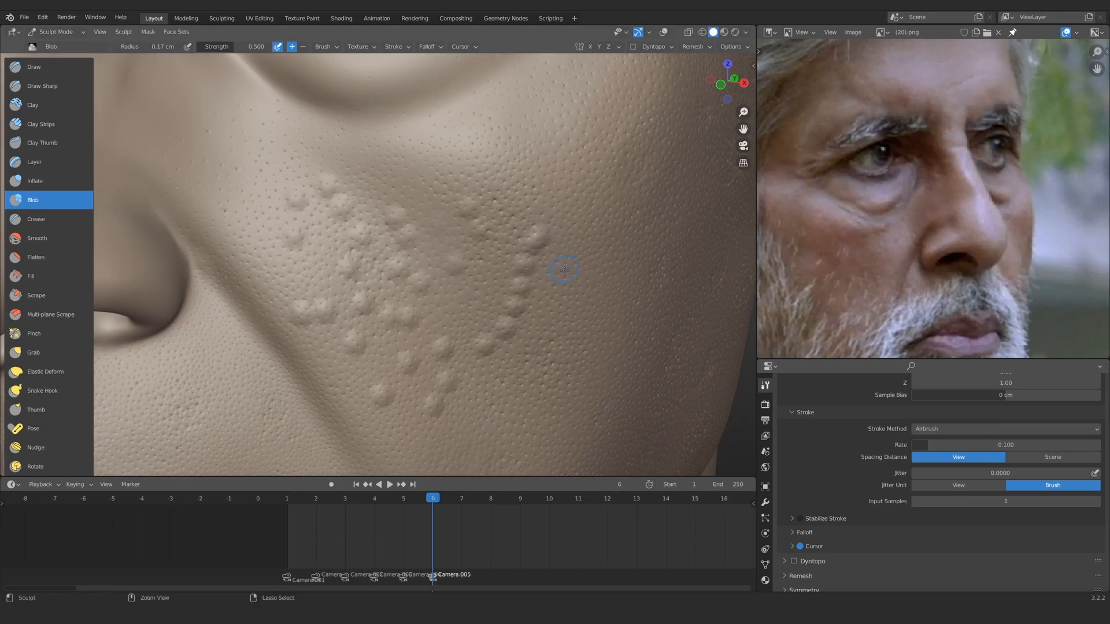
left_click_drag(591, 165, 537, 200)
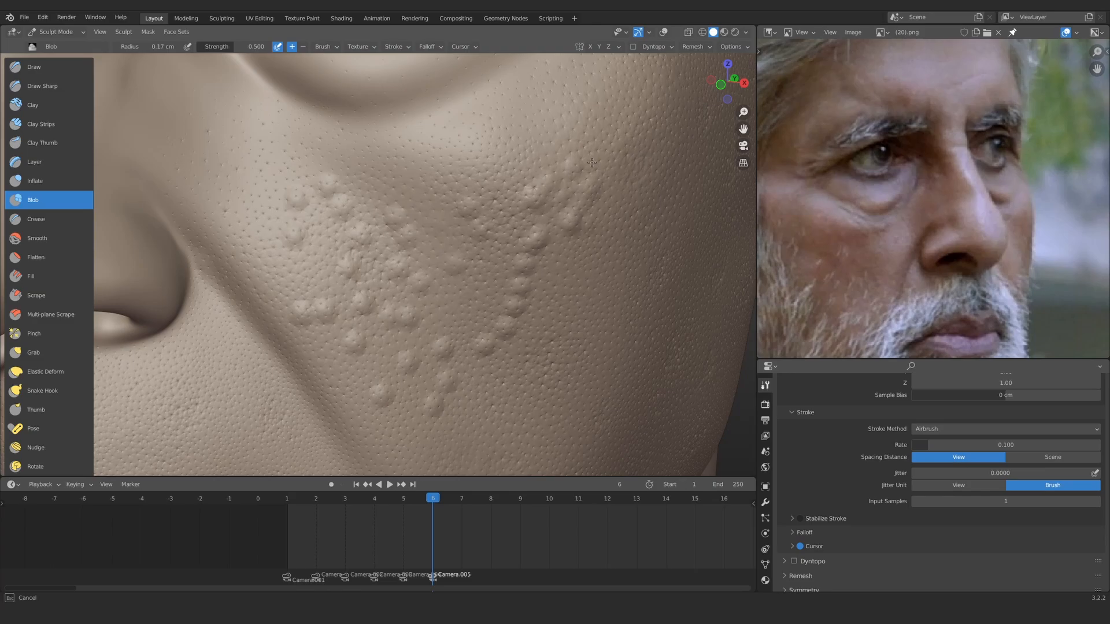
left_click_drag(592, 162, 532, 346)
key("ctrl+z")
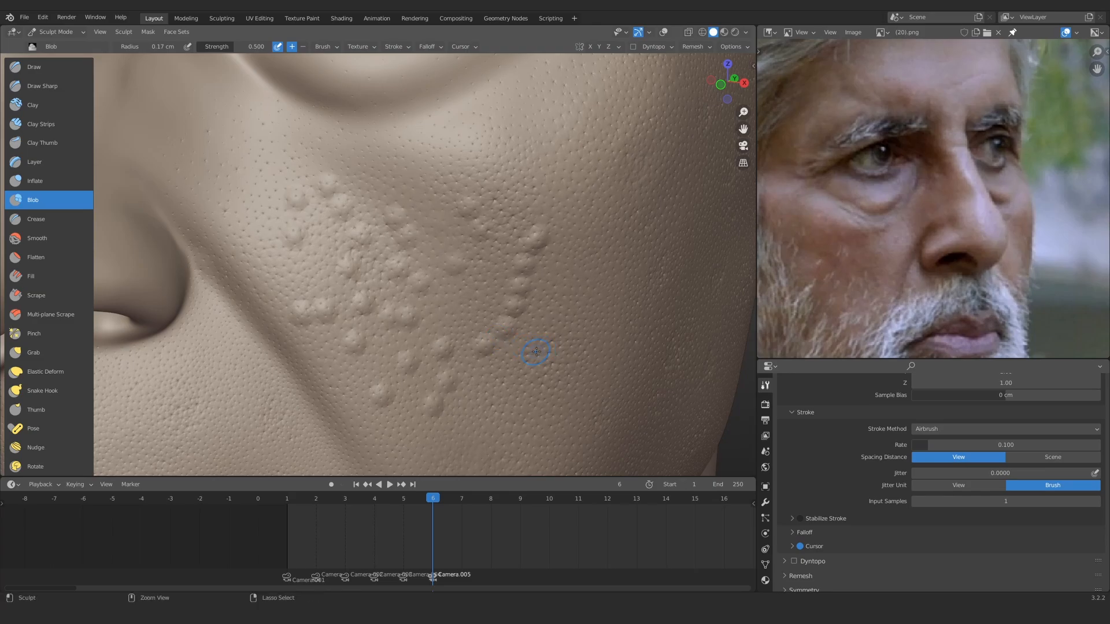
key("ctrl+z")
Set the brush jitter to about 0.38, try an airbrushed blob stroke on the cheek, and undo it
left_click(947, 475)
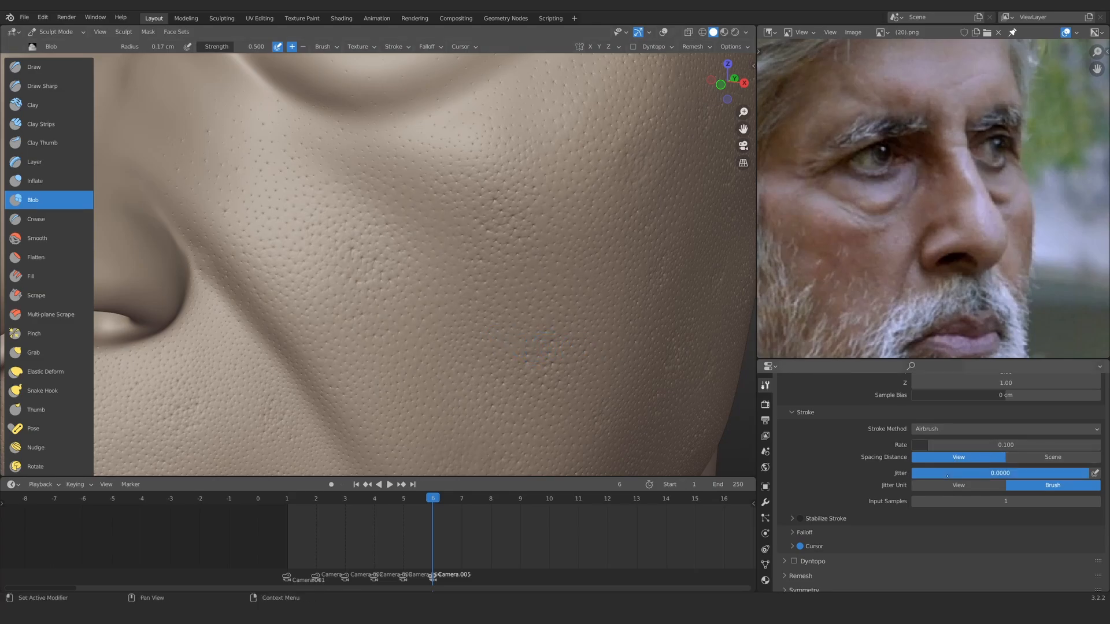
left_click_drag(947, 475, 952, 475)
left_click_drag(514, 262, 514, 260)
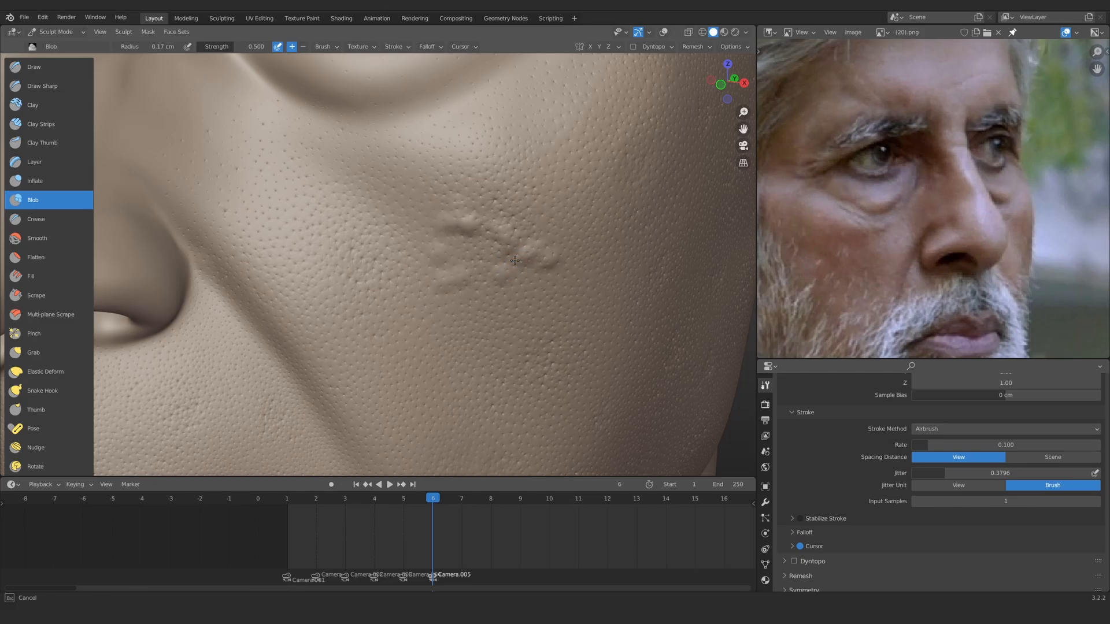
left_click_drag(514, 261, 514, 261)
key("ctrl+z")
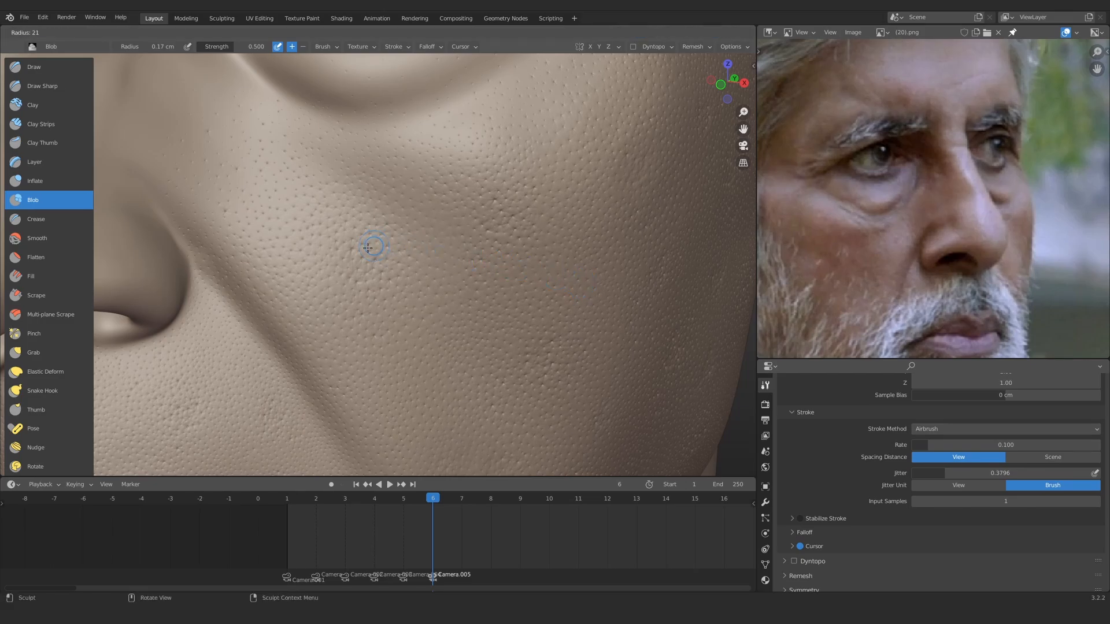
Reduce the brush radius to 0.061 cm, try a short blob stroke on the cheek, and undo it
scroll(380, 249, "up", 2)
scroll(379, 254, "up", 1)
left_click_drag(385, 237, 386, 224)
key("f")
key("f")
left_click(398, 242)
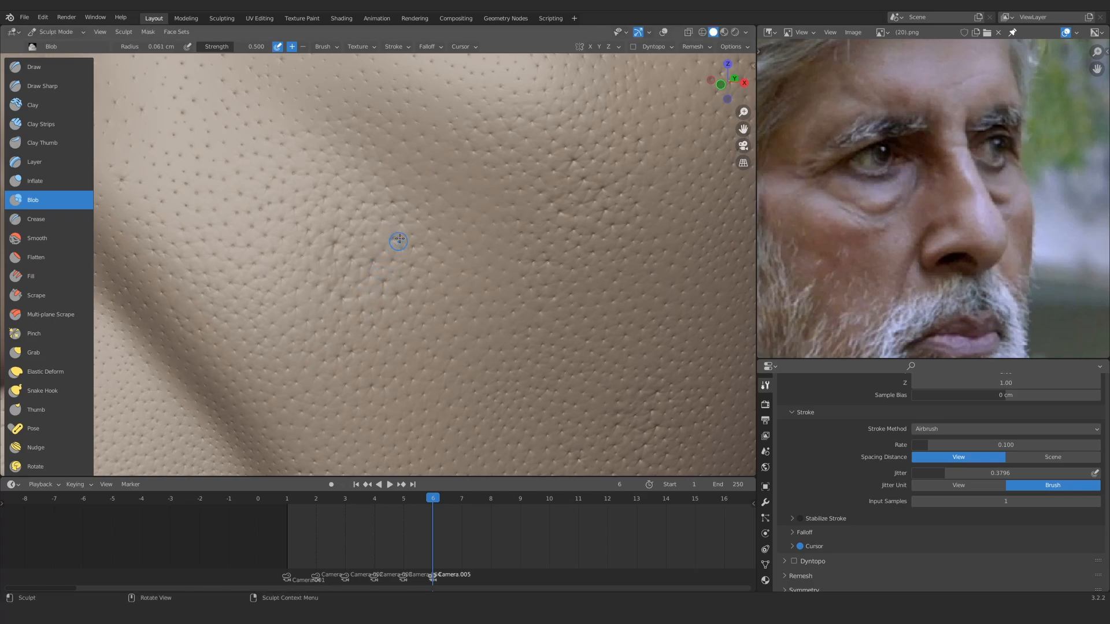
left_click_drag(398, 243, 388, 263)
key("ctrl+z")
Set the brush jitter to 0.6 and try airbrushed blobs across the cheek
left_click(1002, 472)
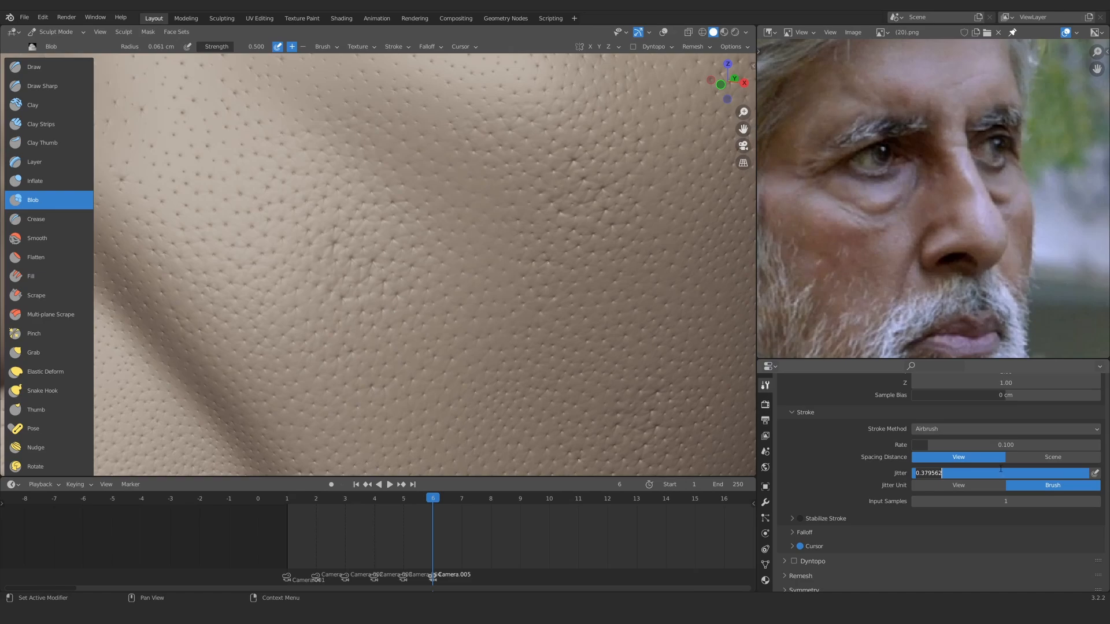
type("0.6")
key("Return")
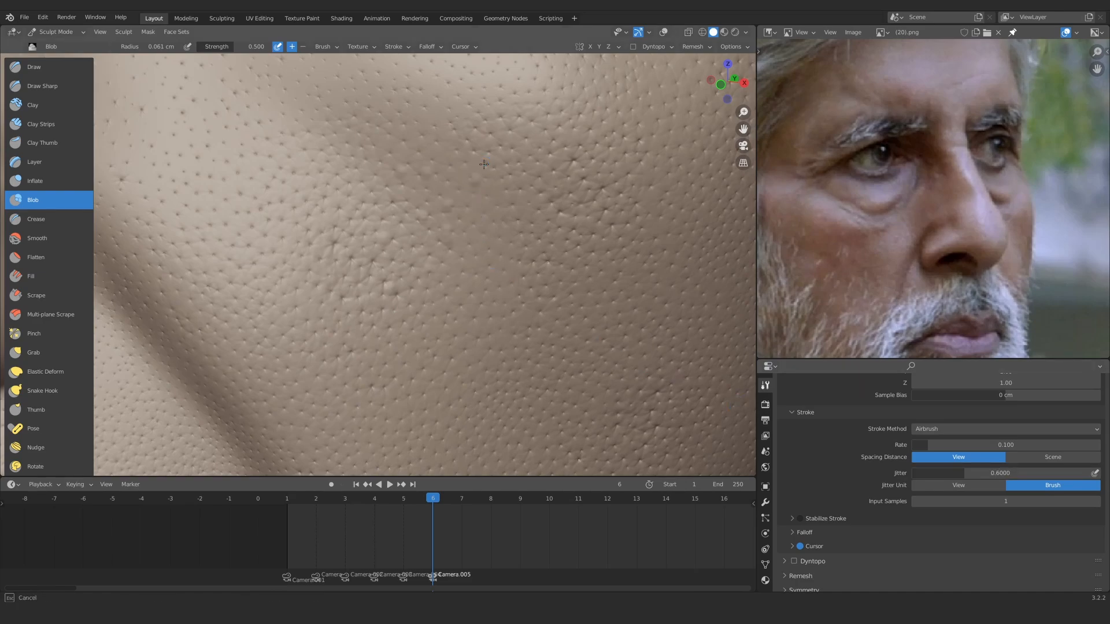
key("ctrl+z")
mouse_move(381, 283)
left_mouse_down()
mouse_move(560, 181)
mouse_move(432, 193)
mouse_move(439, 202)
left_mouse_up()
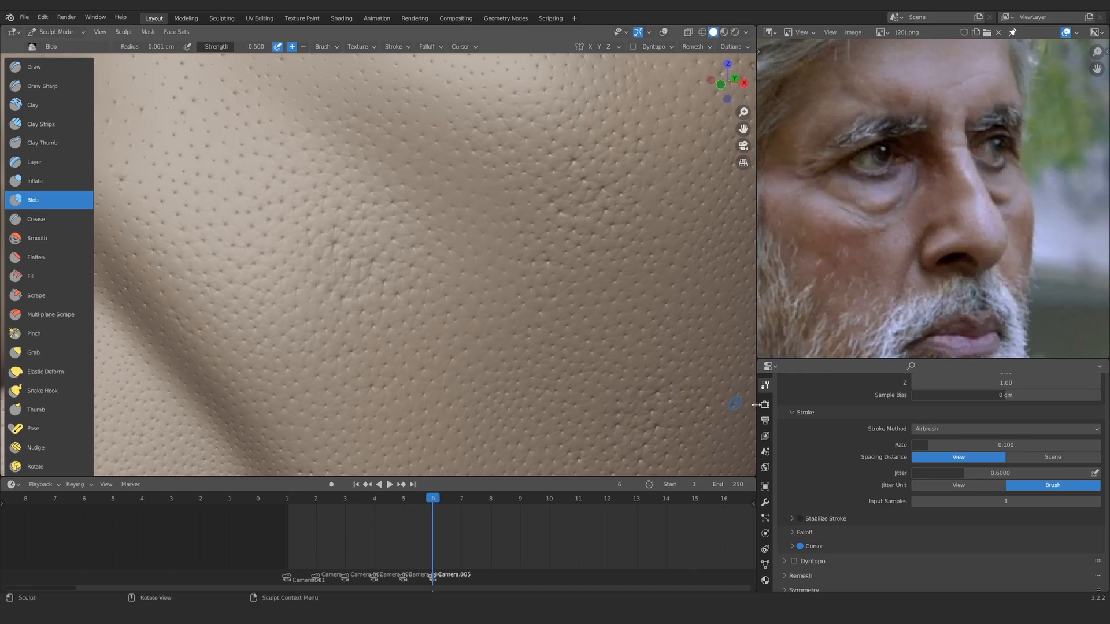
Set the airbrush rate to 0.01, test the stroke on the cheek, and undo the test
left_click(975, 447)
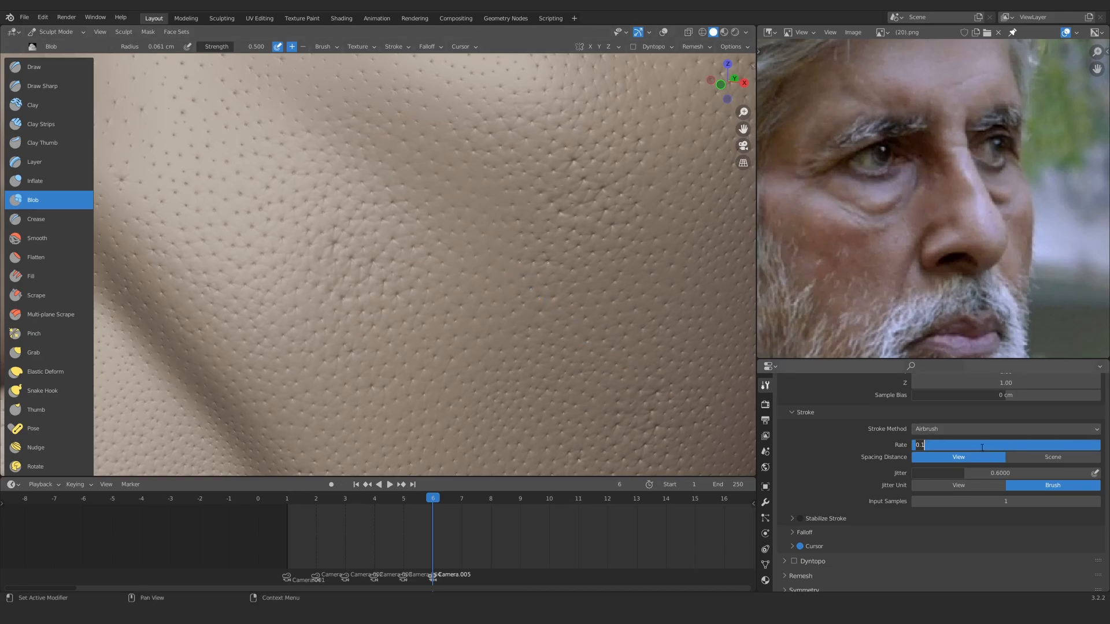
type("0.01")
key("Return")
mouse_move(436, 204)
left_mouse_down()
mouse_move(407, 237)
mouse_move(443, 211)
left_mouse_up()
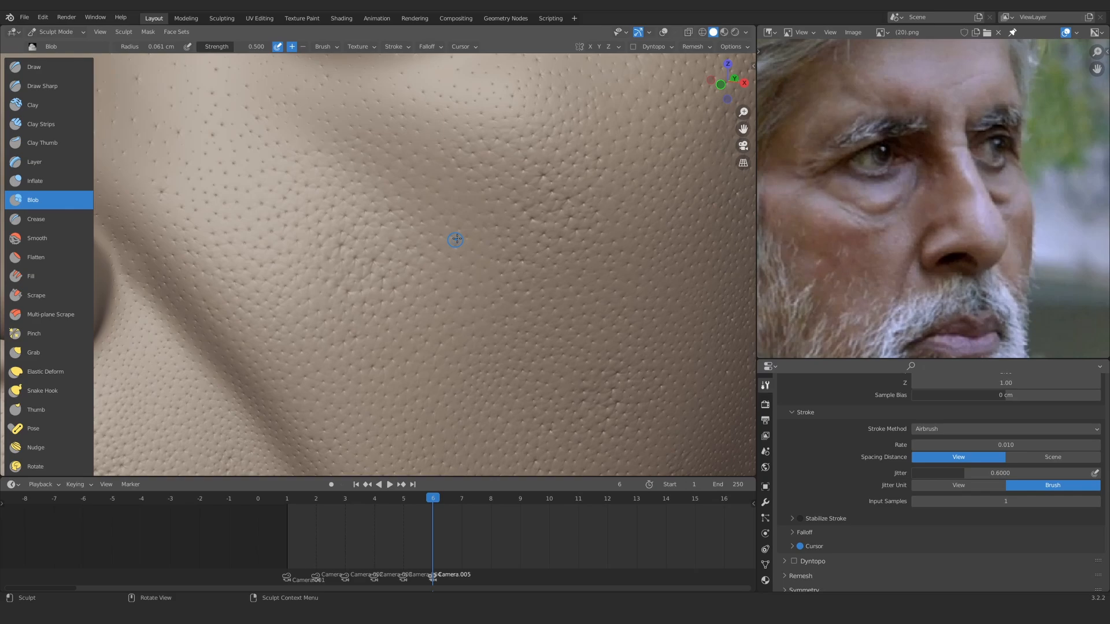
mouse_move(453, 235)
left_mouse_down()
mouse_move(474, 200)
mouse_move(457, 243)
left_mouse_up()
key("ctrl+z")
Set the brush jitter to 2, test scattered blobs on the cheek, and undo the test strokes
left_click(995, 471)
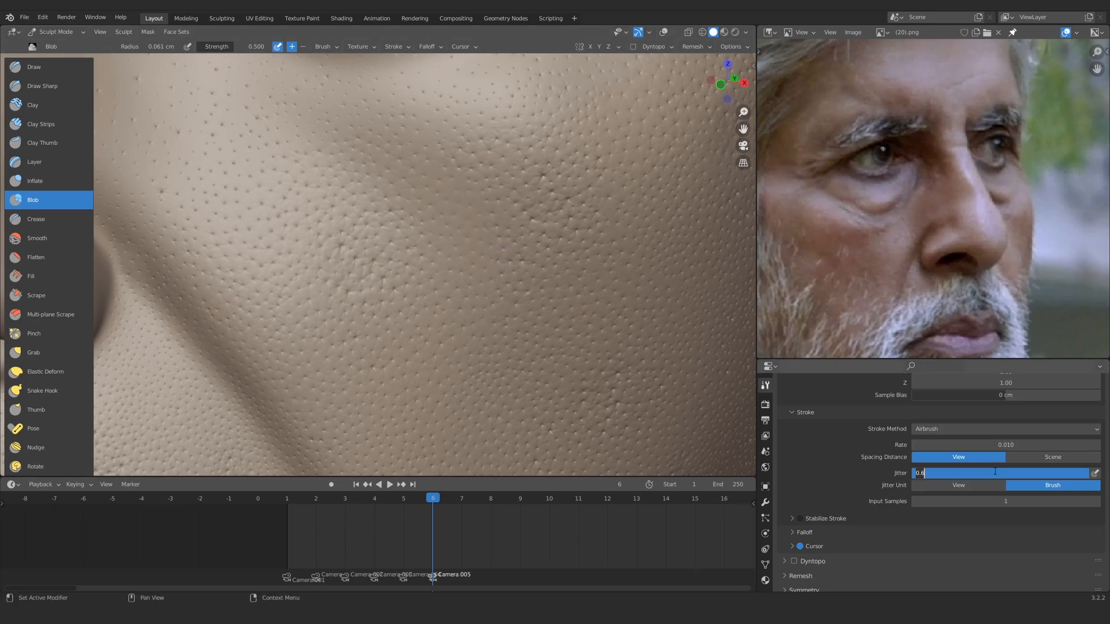
type("2")
key("Return")
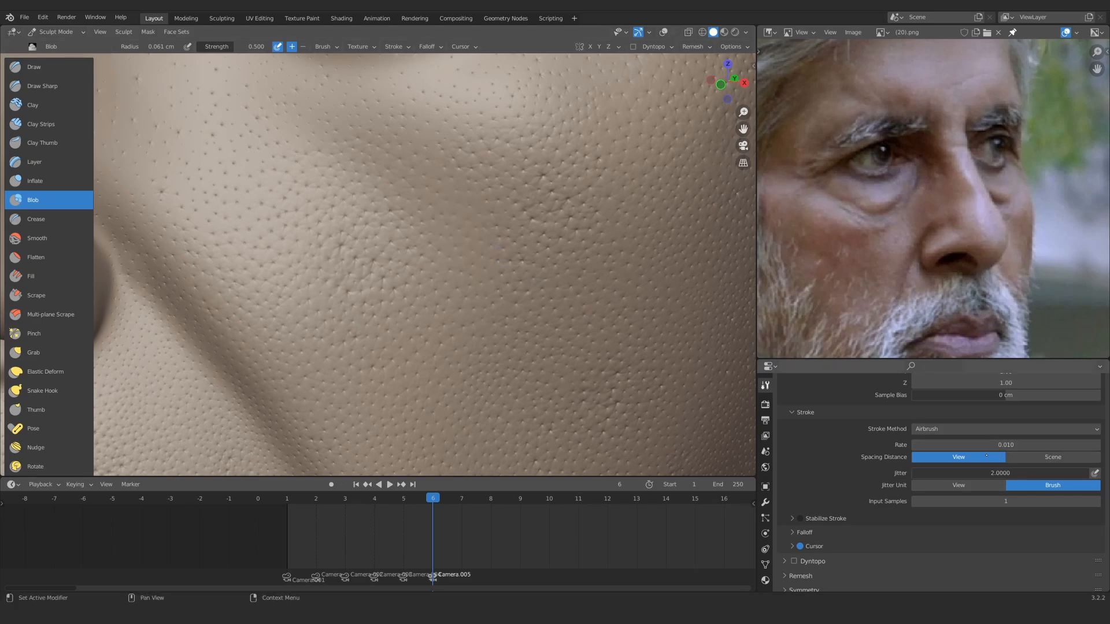
mouse_move(466, 202)
left_mouse_down()
mouse_move(450, 253)
mouse_move(427, 228)
mouse_move(419, 254)
mouse_move(393, 173)
mouse_move(422, 204)
left_mouse_up()
mouse_move(387, 263)
middle_mouse_down("ctrl")
mouse_move(393, 462)
mouse_move(402, 244)
middle_mouse_up("ctrl")
key("ctrl+z")
key("ctrl+z")
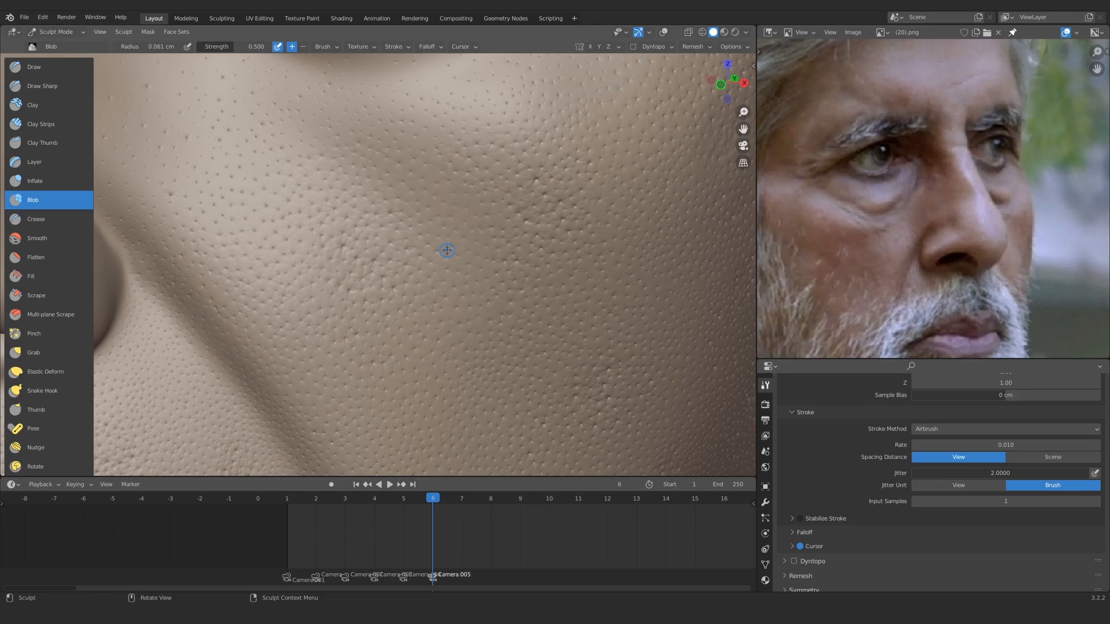
Try blobs on the cheek with 0.2 brush strength and a 0.034 cm radius
left_click(243, 46)
type("0.2")
key("Return")
key("f")
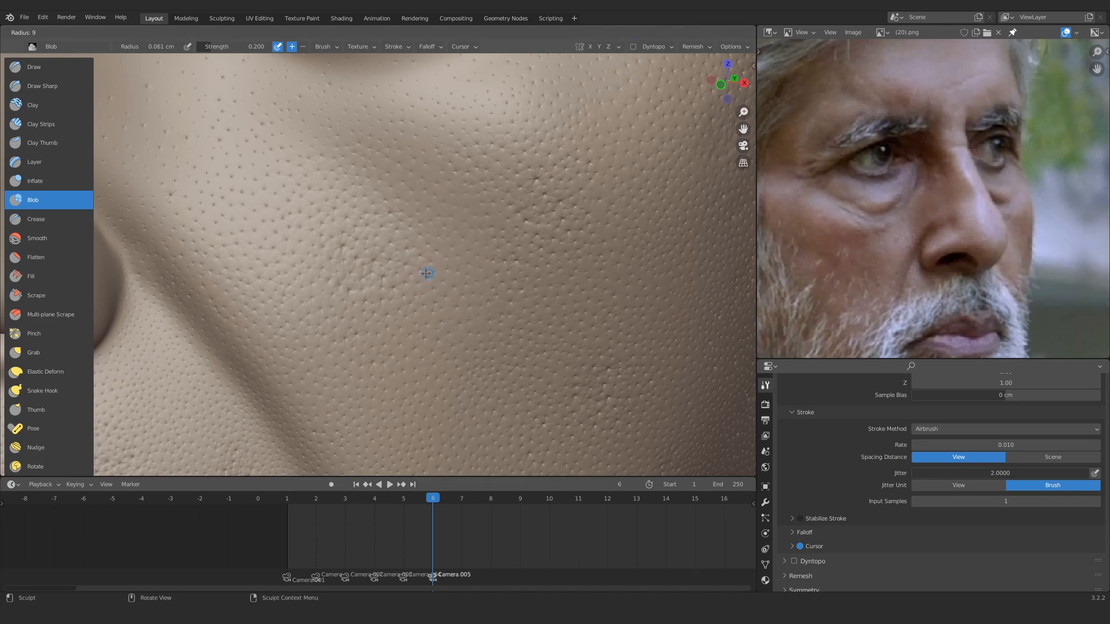
left_click(440, 244)
mouse_move(439, 244)
left_mouse_down()
mouse_move(444, 216)
mouse_move(434, 255)
left_mouse_up()
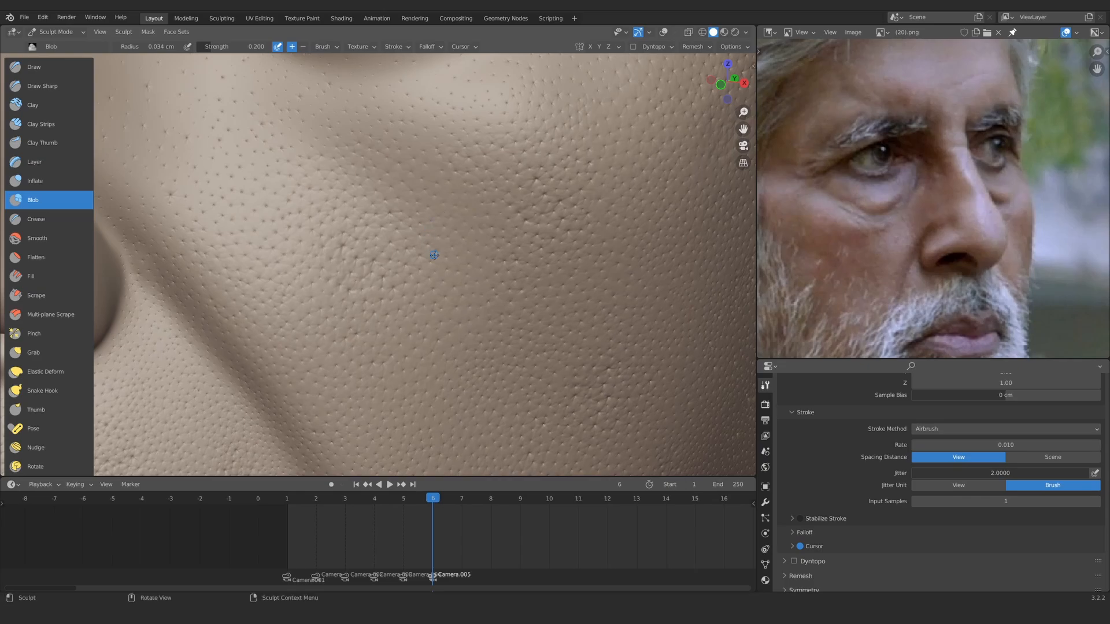
middle_click_drag(433, 255, 443, 235, "ctrl")
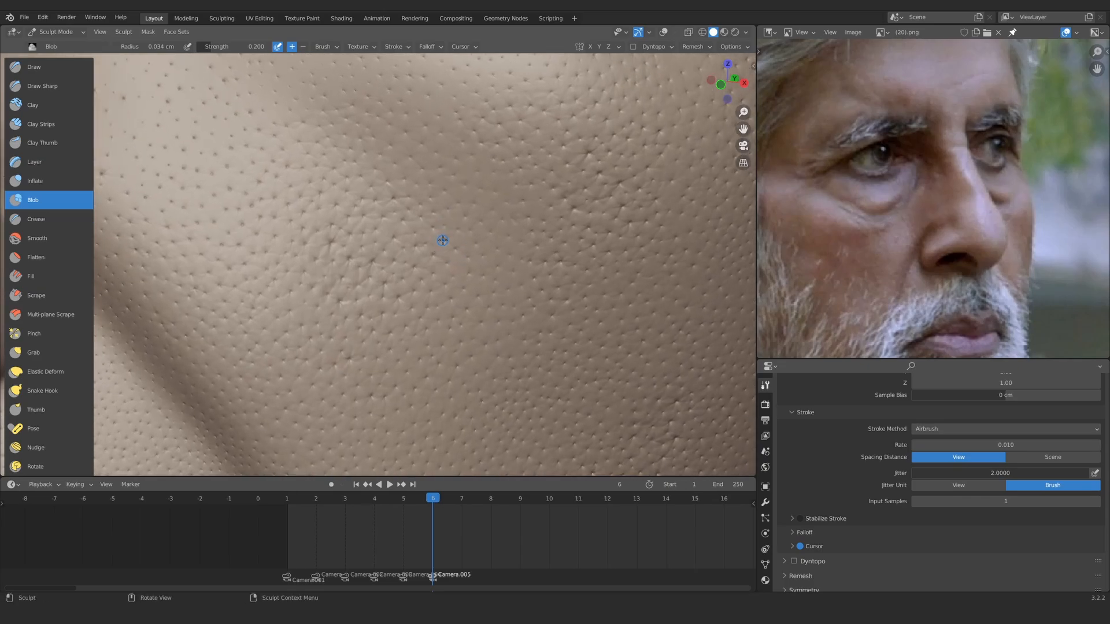
Set the brush radius to 0.051 cm and test a blob stroke on the cheek
key("f")
left_click(446, 240)
mouse_move(466, 211)
left_mouse_down()
mouse_move(470, 185)
mouse_move(473, 231)
left_mouse_up()
mouse_move(473, 242)
middle_mouse_down("ctrl")
mouse_move(478, 324)
mouse_move(482, 254)
middle_mouse_up("ctrl")
Set the brush strength to 0.3 and airbrush scattered blobs down the cheek
left_click(252, 47)
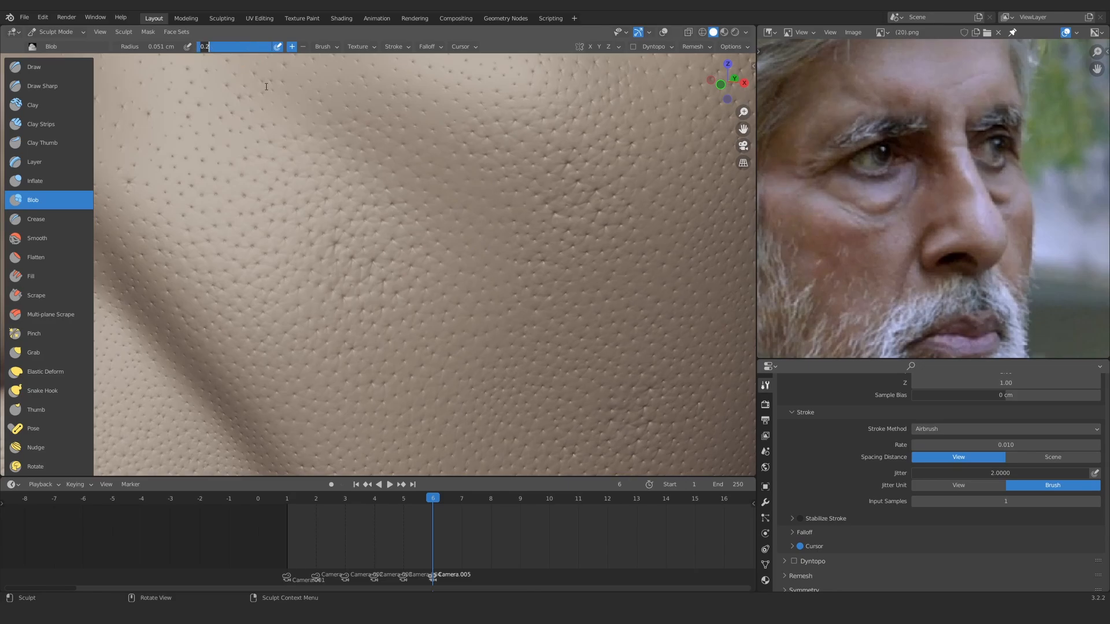
type("0.3")
key("Return")
mouse_move(439, 204)
left_mouse_down()
mouse_move(426, 132)
mouse_move(477, 281)
left_mouse_up()
mouse_move(476, 118)
middle_mouse_down("ctrl")
mouse_move(476, 216)
mouse_move(431, 285)
middle_mouse_up("ctrl")
mouse_move(254, 303)
middle_mouse_down()
mouse_move(335, 307)
mouse_move(266, 310)
middle_mouse_up()
middle_click_drag(404, 310, 459, 268, "ctrl")
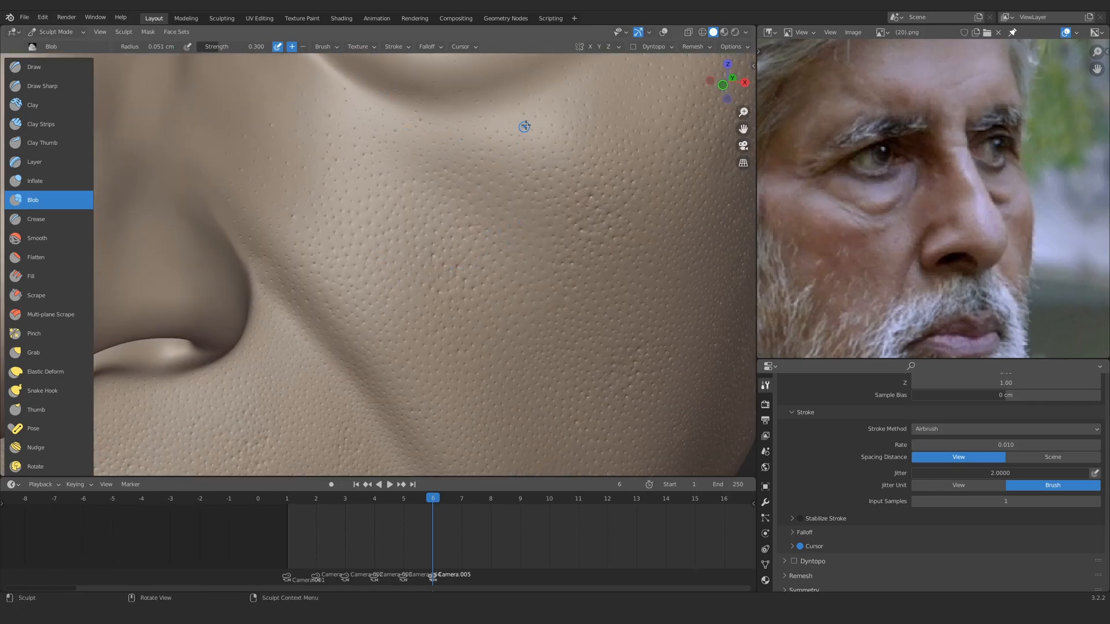
Enable X-axis symmetry, try a blob stroke on the skin between nose and cheek, and undo it
left_click(590, 46)
mouse_move(436, 210)
middle_mouse_down("ctrl")
mouse_move(411, 268)
mouse_move(380, 196)
middle_mouse_up("ctrl")
scroll(412, 268, "up", 2)
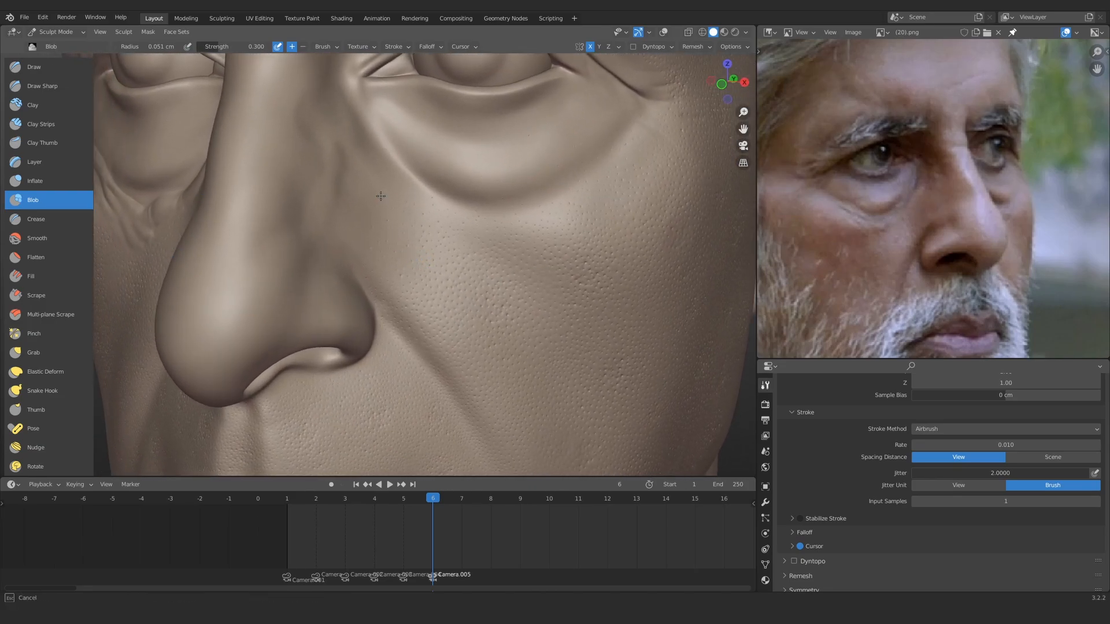
scroll(415, 269, "up", 5)
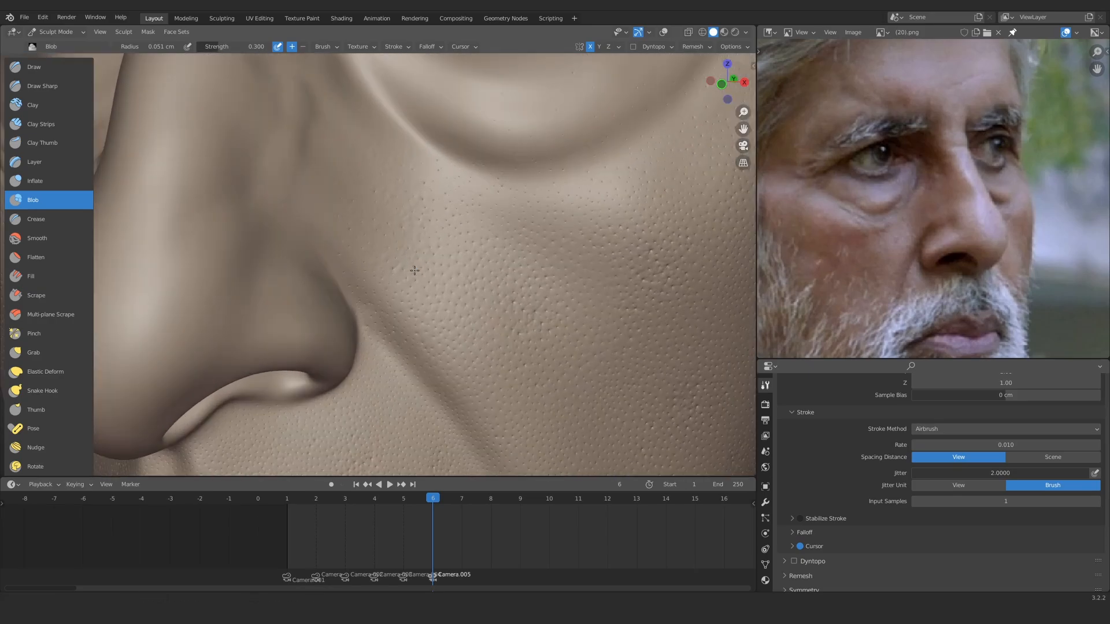
scroll(396, 255, "down", 2)
left_click_drag(346, 140, 352, 235)
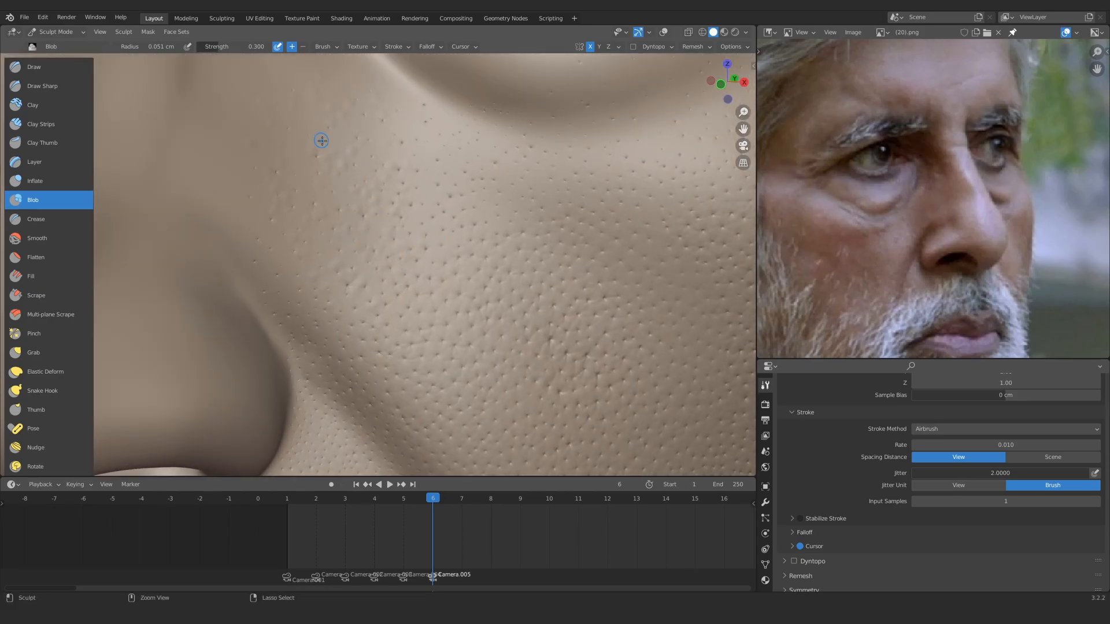
key("ctrl+z")
Set the brush strength to 0.2 and airbrush blobs over the skin between nose and cheek
left_click(236, 46)
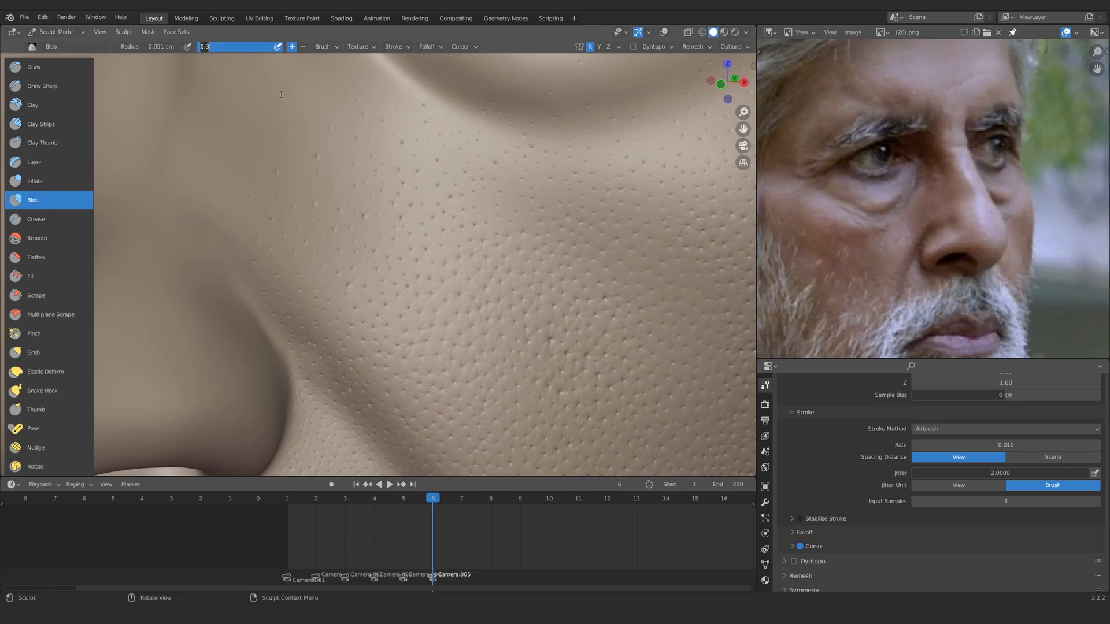
type("0.2")
key("Return")
left_click_drag(345, 182, 338, 140)
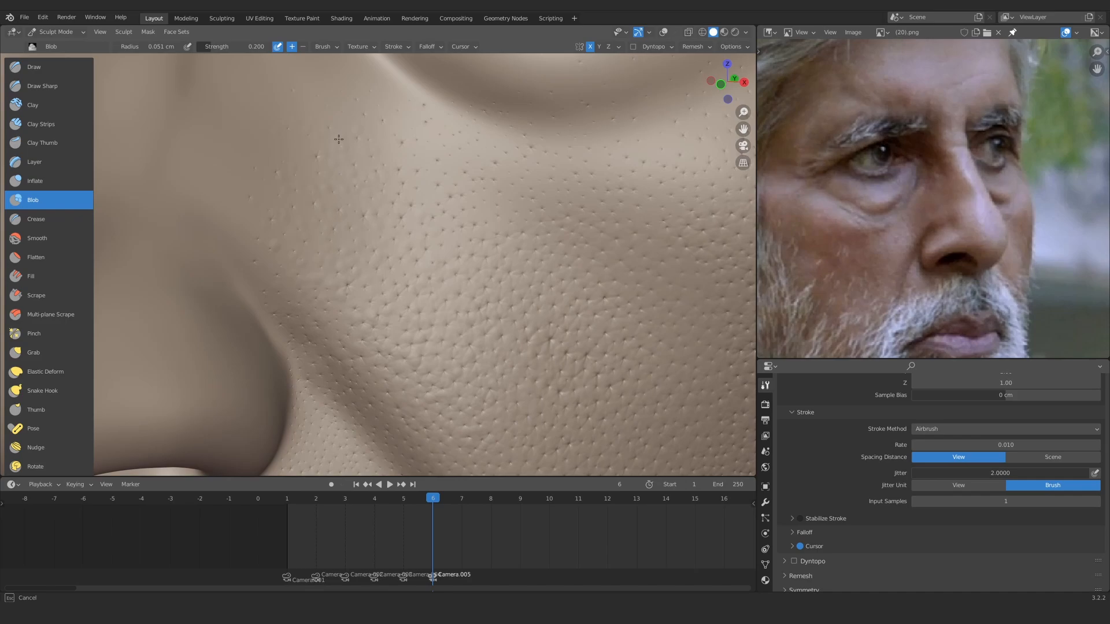
left_click_drag(338, 139, 347, 150)
Airbrush fine blobs over the inner cheek beside the nasolabial fold
middle_click_drag(485, 324, 493, 288)
middle_click_drag(477, 433, 431, 258, "shift")
left_click_drag(422, 240, 399, 189)
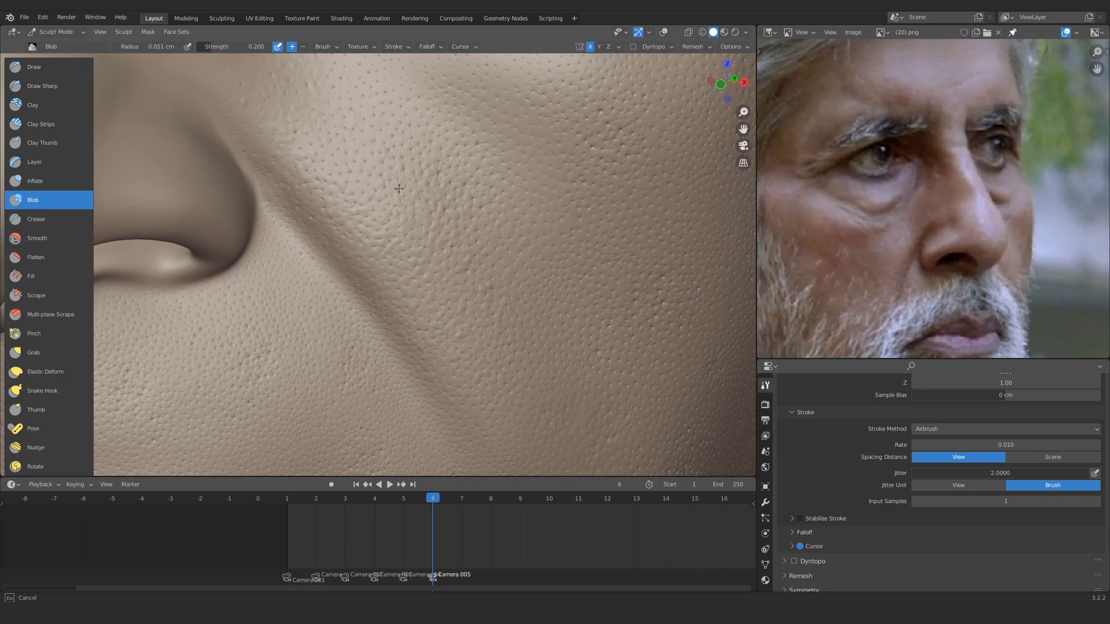
mouse_move(520, 335)
middle_mouse_down("ctrl")
mouse_move(399, 277)
mouse_move(444, 323)
mouse_move(443, 295)
middle_mouse_up("ctrl")
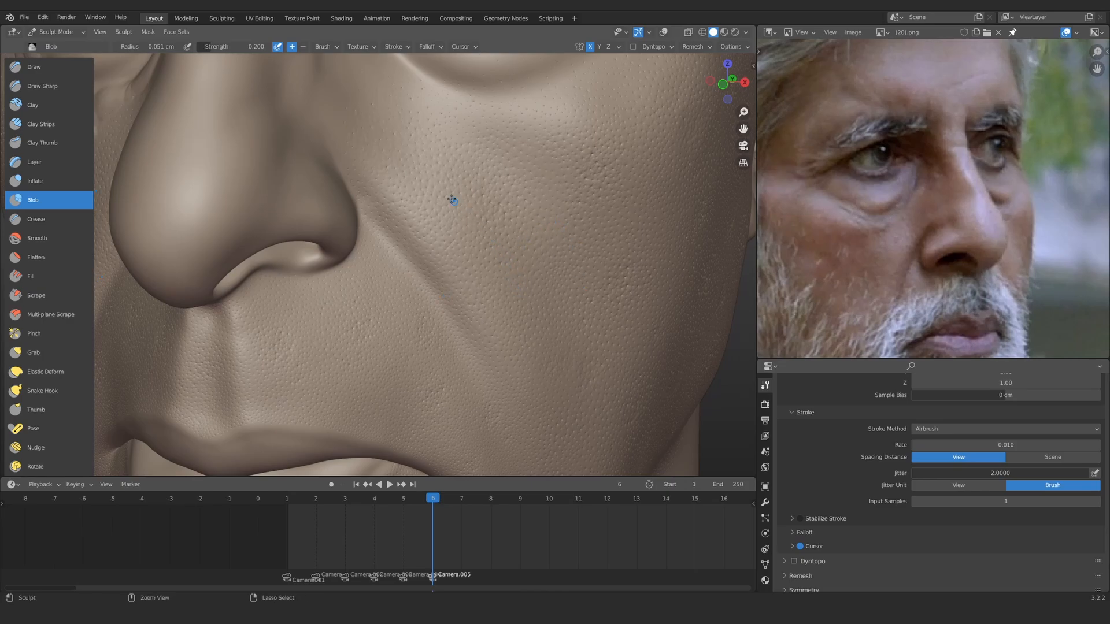
Try airbrushing the inner cheek with the brush strength set to 0.15
left_click(237, 47)
type("0.2")
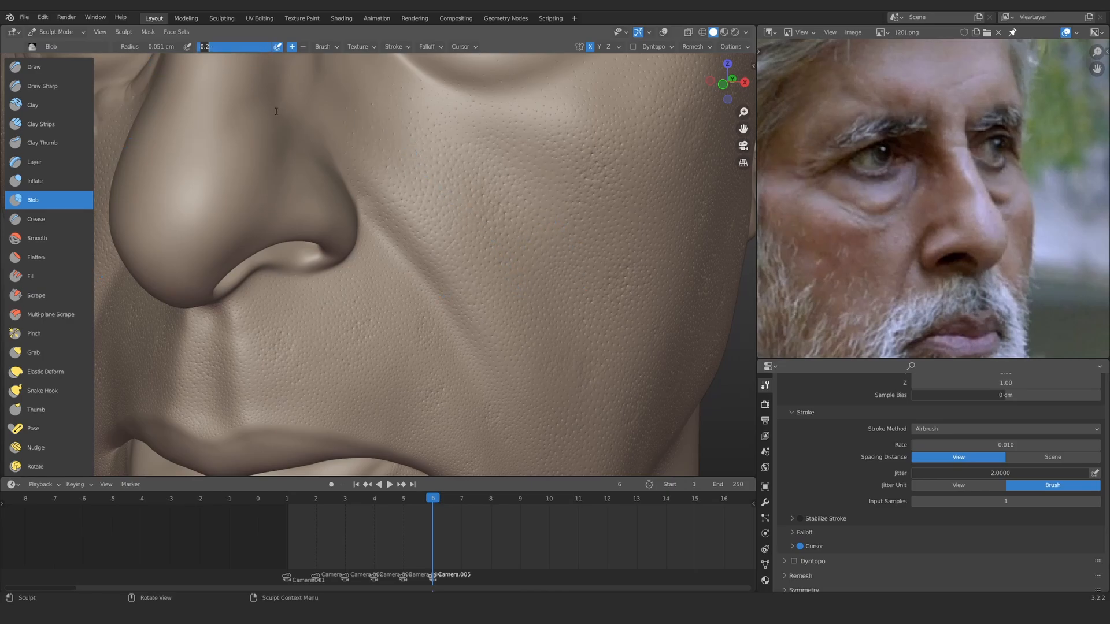
key("BackSpace")
type("15")
key("Return")
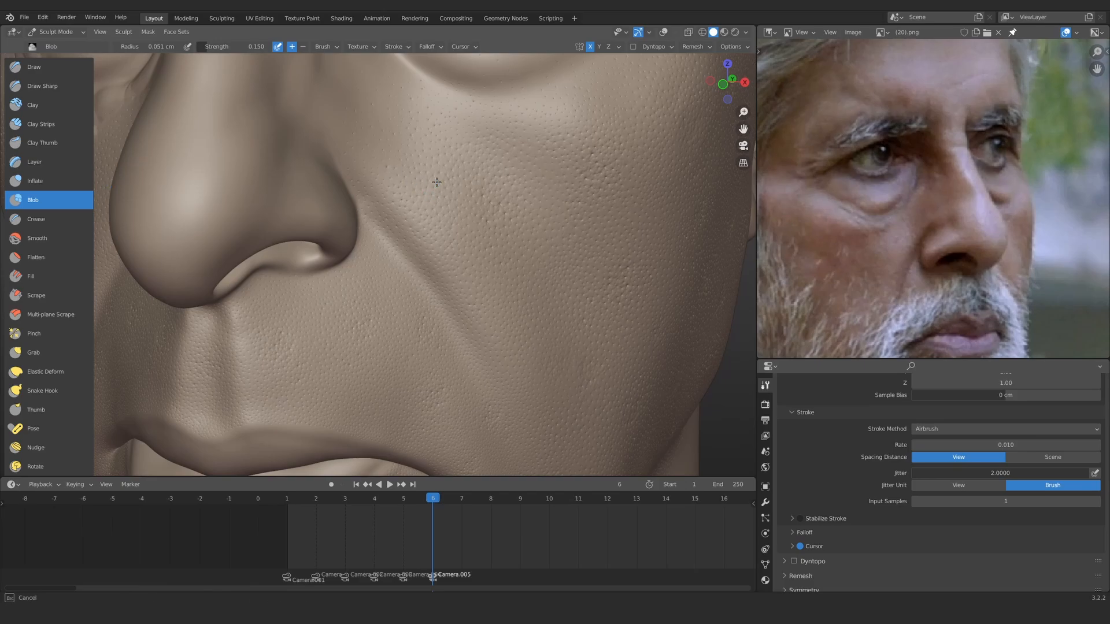
mouse_move(491, 277)
middle_mouse_down()
mouse_move(500, 287)
mouse_move(456, 293)
mouse_move(473, 295)
middle_mouse_up()
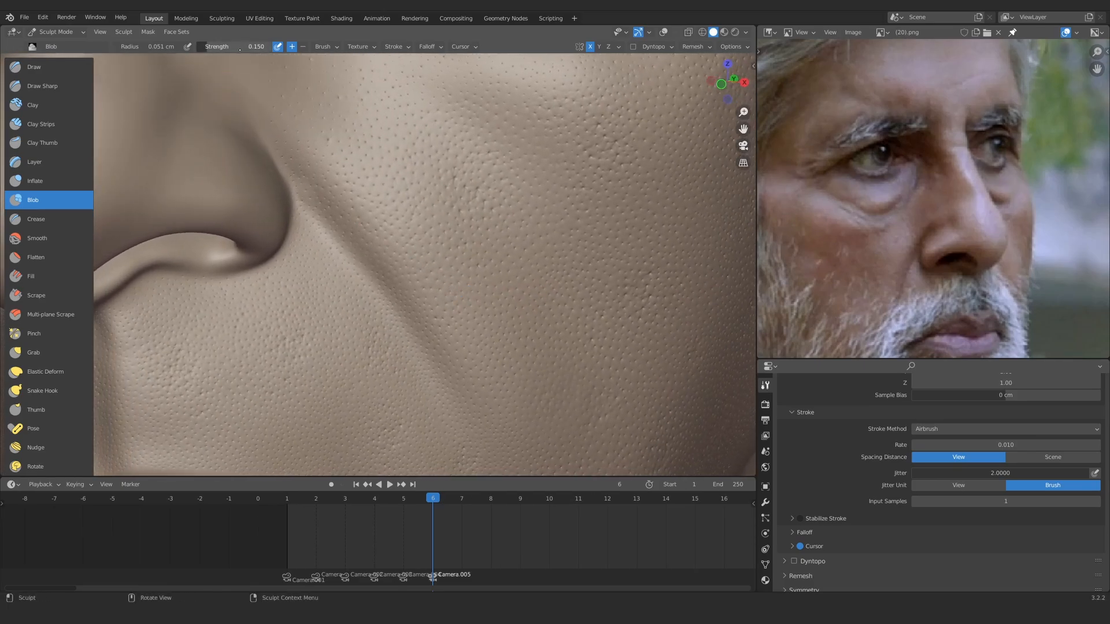
Set the brush strength back to 0.2 and airbrush blobs over the cheek along the nasolabial fold
left_click(230, 46)
type("0.2")
key("Return")
left_click_drag(402, 242, 386, 161)
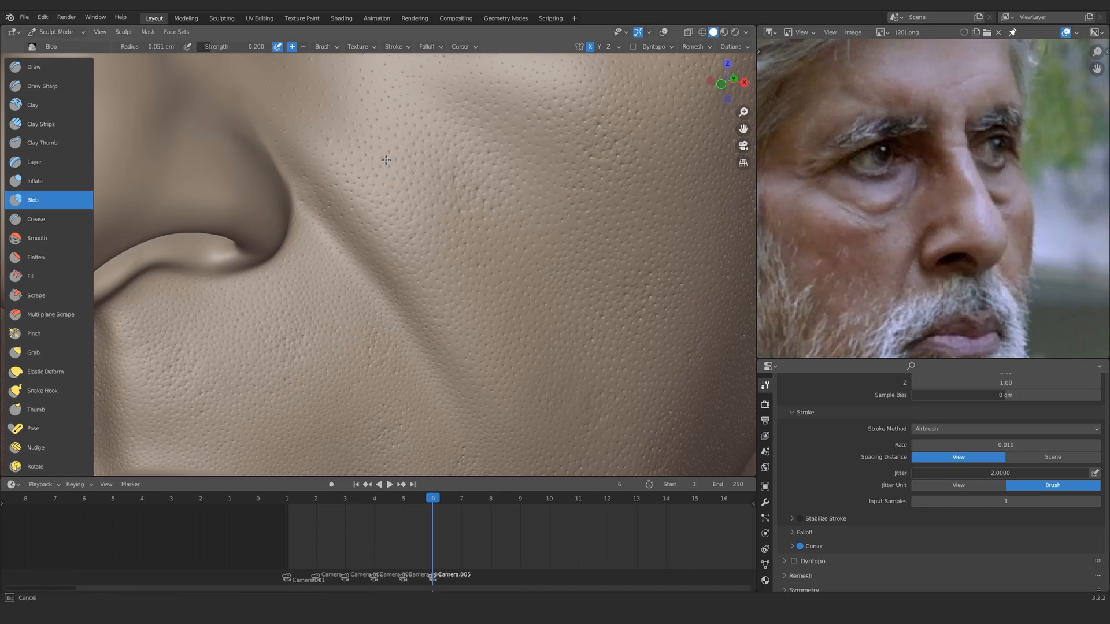
mouse_move(471, 263)
middle_mouse_down("ctrl")
mouse_move(481, 325)
mouse_move(476, 247)
middle_mouse_up("ctrl")
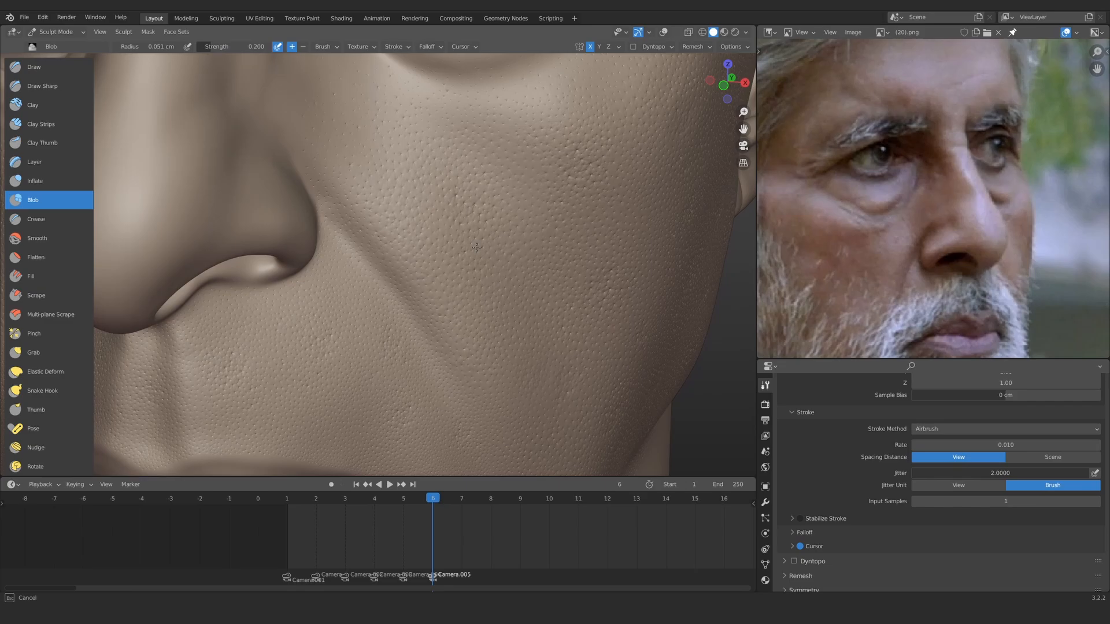
left_click_drag(476, 247, 428, 184)
Extend the airbrushed bumps over the lower cheek and out across the cheekbone toward the ear
mouse_move(429, 184)
middle_mouse_down("ctrl")
mouse_move(426, 263)
mouse_move(445, 252)
mouse_move(451, 272)
mouse_move(431, 282)
mouse_move(419, 255)
middle_mouse_up("ctrl")
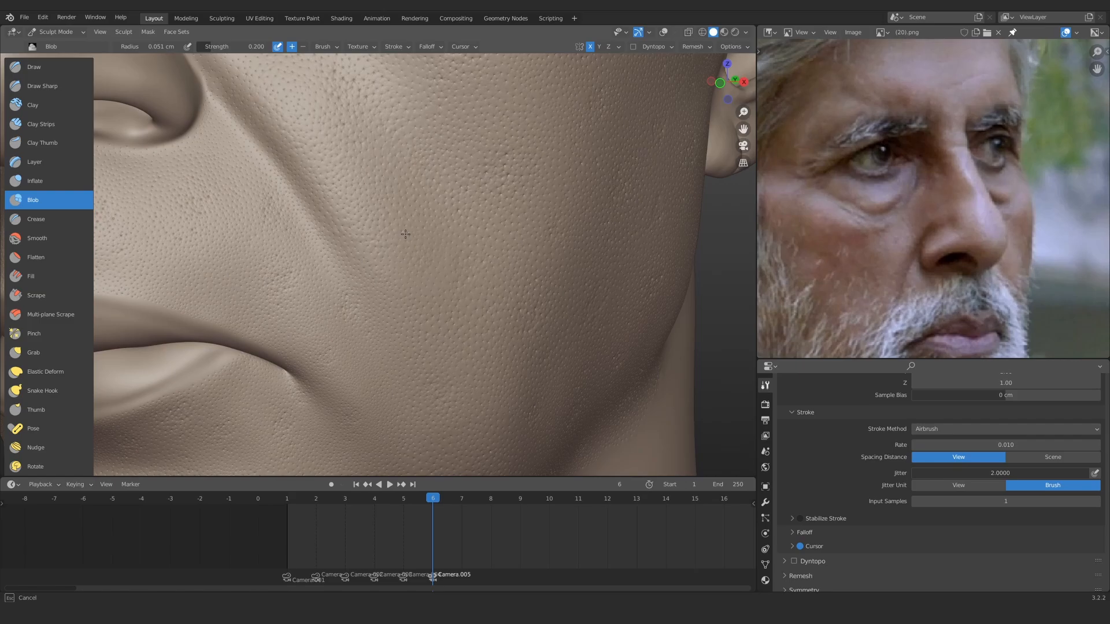
mouse_move(202, 230)
middle_mouse_down("shift")
mouse_move(426, 258)
mouse_move(324, 271)
middle_mouse_up("shift")
mouse_move(463, 218)
middle_mouse_down("ctrl")
mouse_move(483, 220)
mouse_move(462, 262)
mouse_move(381, 236)
mouse_move(335, 166)
middle_mouse_up("ctrl")
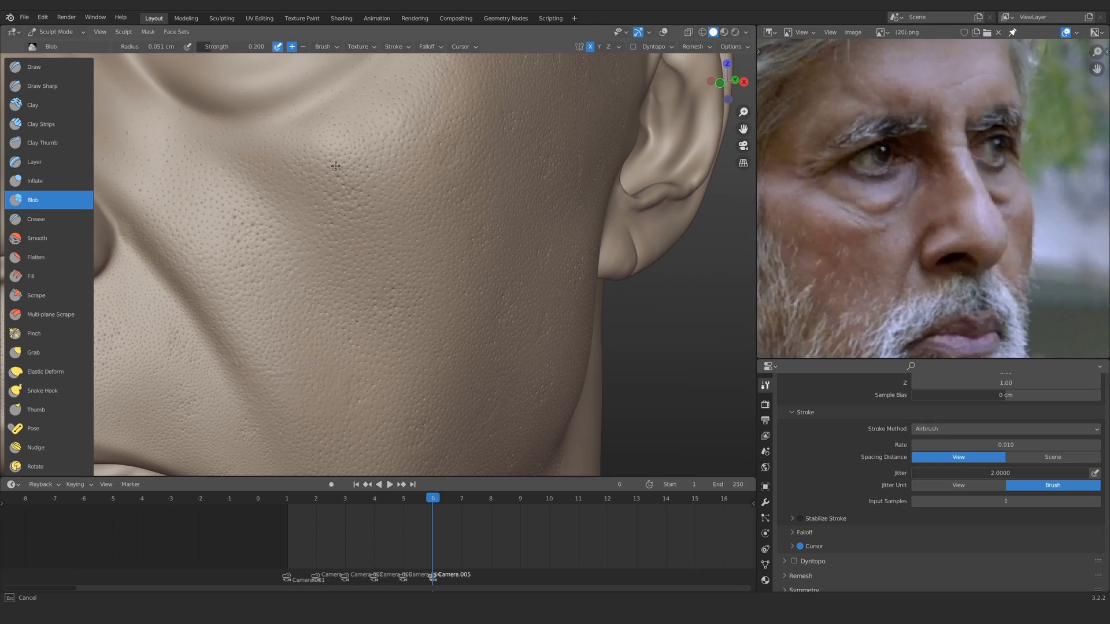
left_click_drag(335, 166, 399, 188)
middle_click_drag(399, 188, 352, 178)
left_click_drag(352, 178, 339, 135)
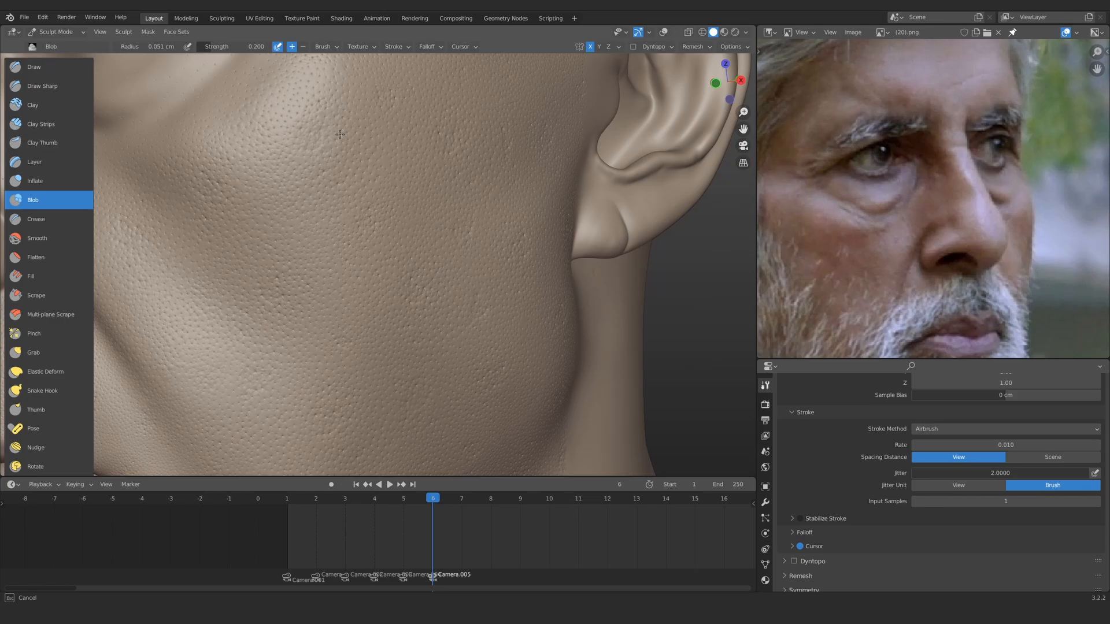
Airbrush scattered blobs down the outer cheek below the ear and onto the jaw
middle_click_drag(412, 286, 401, 215, "shift")
left_click_drag(402, 216, 401, 215)
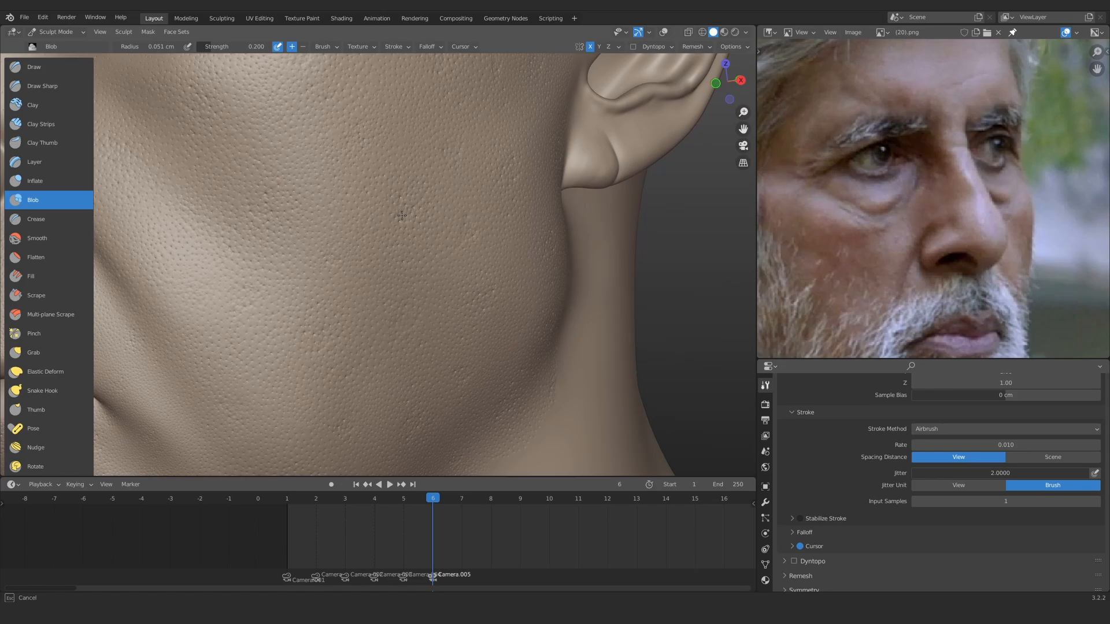
left_click_drag(402, 216, 392, 318)
middle_click_drag(392, 317, 388, 222, "shift")
left_click_drag(388, 202, 388, 201)
mouse_move(253, 336)
middle_mouse_down("shift")
mouse_move(304, 298)
mouse_move(321, 264)
middle_mouse_up("shift")
left_click_drag(390, 200, 389, 201)
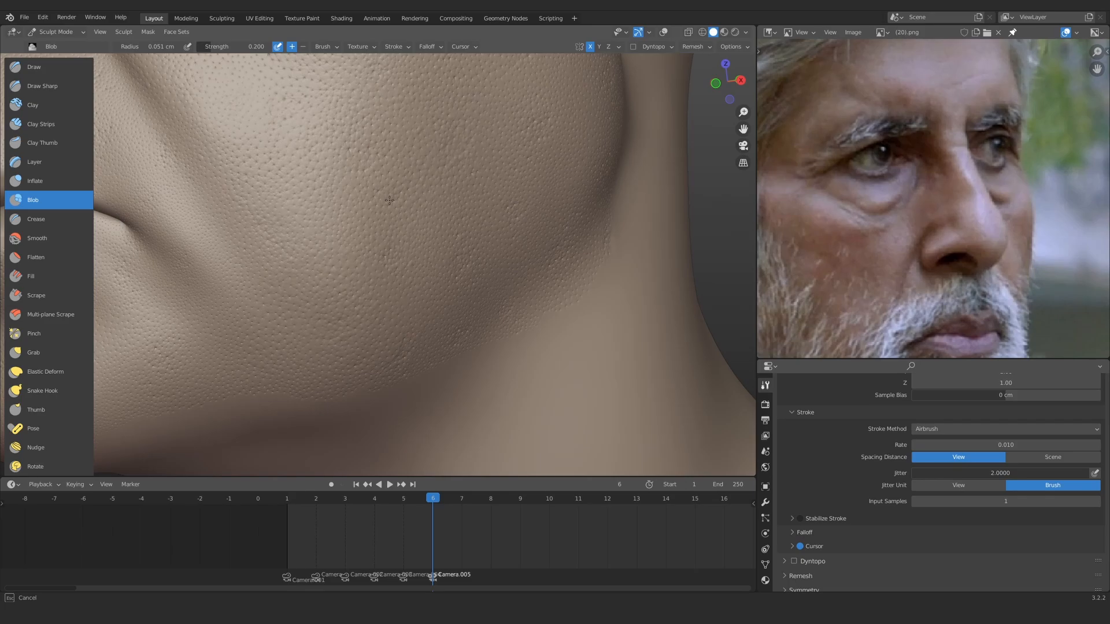
Airbrush scattered blobs on the lower cheek and across the cheekbone between the eye corner and the ear
mouse_move(389, 200)
left_mouse_down()
mouse_move(411, 205)
mouse_move(323, 260)
mouse_move(370, 254)
mouse_move(393, 144)
left_mouse_up()
mouse_move(393, 145)
left_mouse_down("alt+shift")
mouse_move(423, 277)
mouse_move(352, 319)
mouse_move(340, 255)
mouse_move(349, 285)
left_mouse_up("alt+shift")
left_click_drag(327, 222, 325, 218)
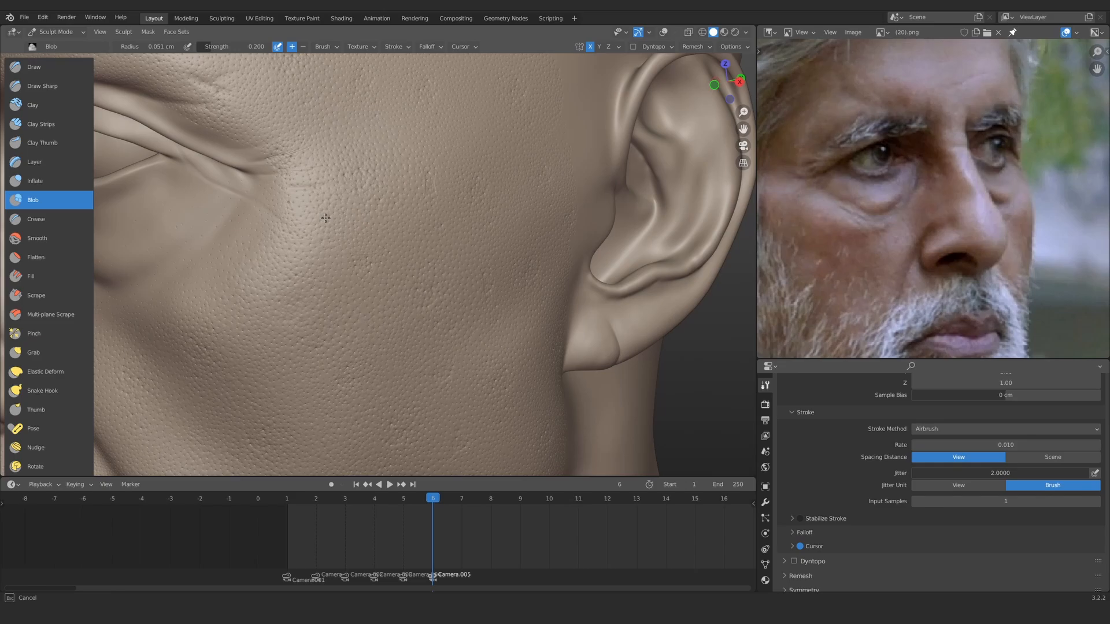
left_click_drag(454, 274, 441, 227, "alt+shift")
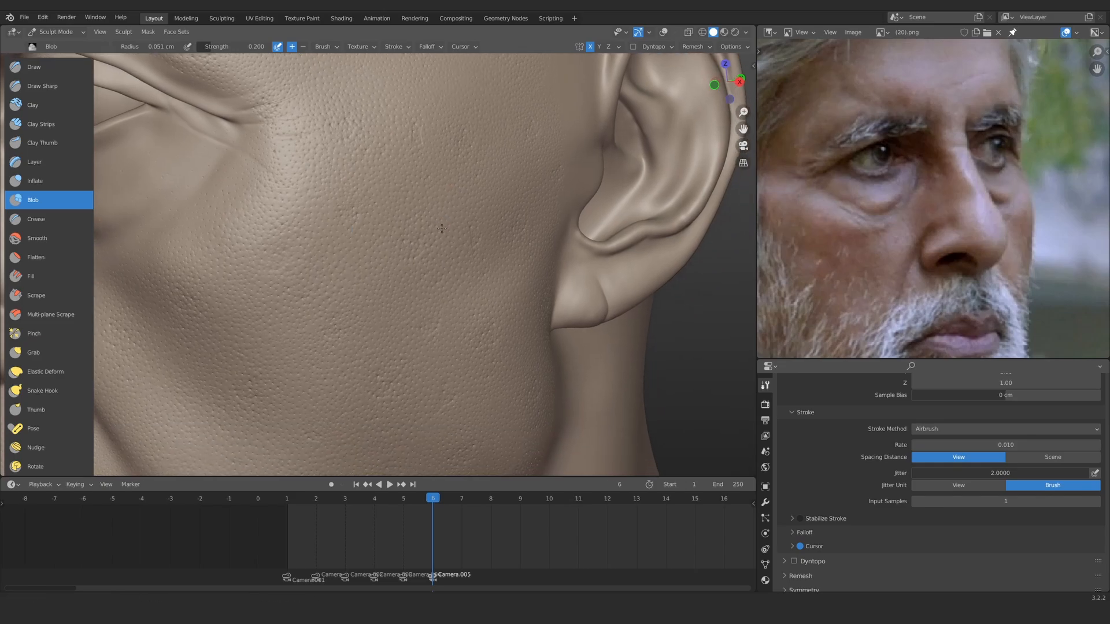
left_click_drag(319, 196, 317, 193)
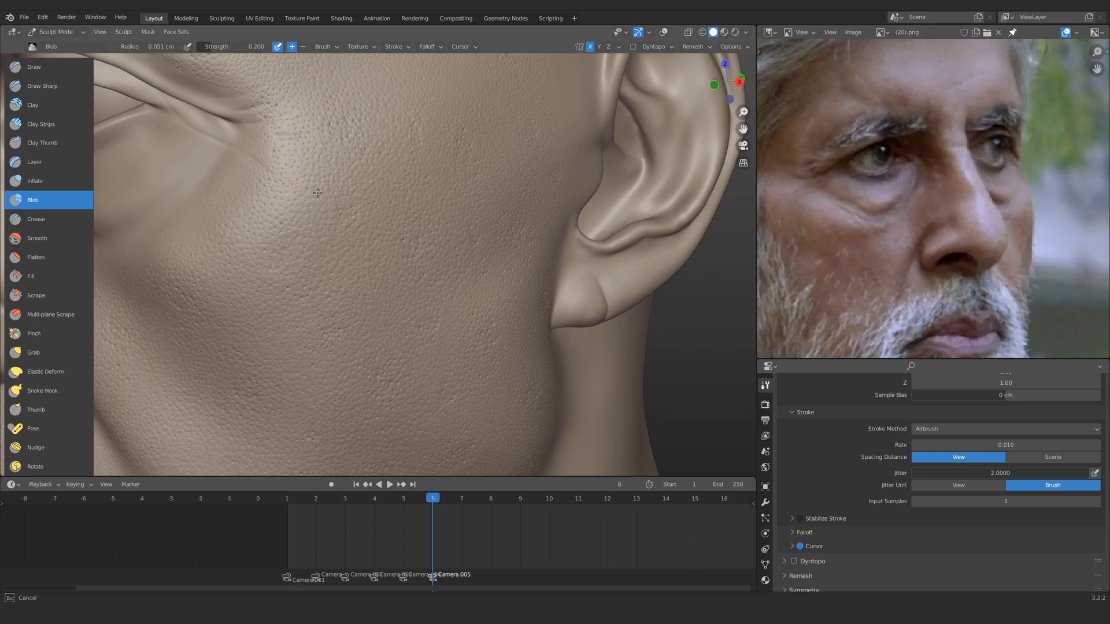
Airbrush more blobs along the rear cheek and jaw just below the earlobe
middle_click_drag(447, 234, 410, 155, "shift")
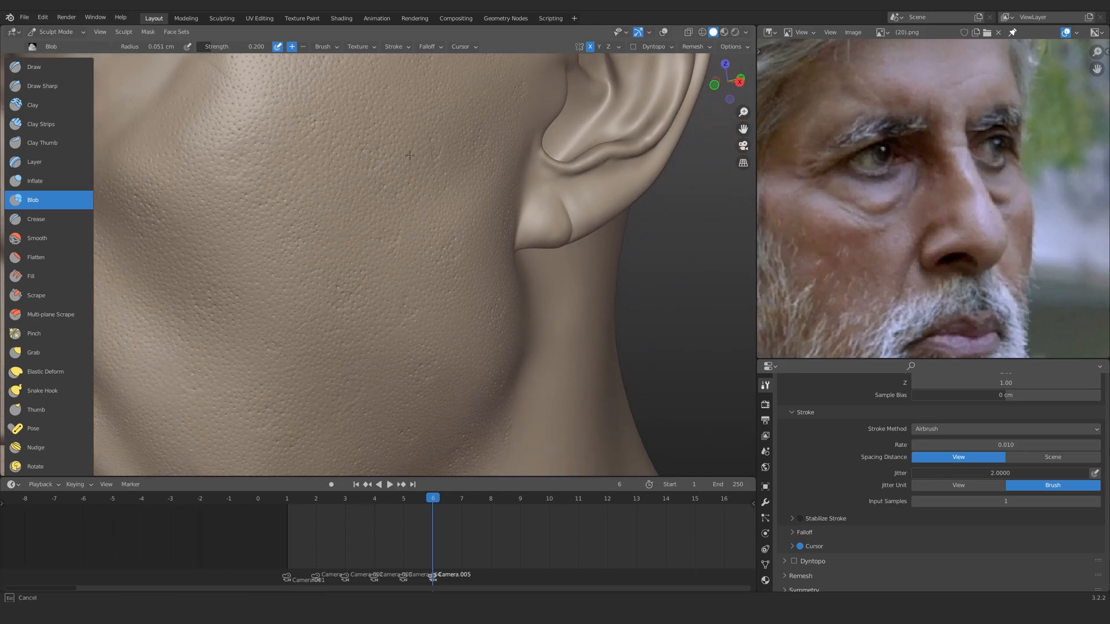
middle_click_drag(409, 155, 381, 165)
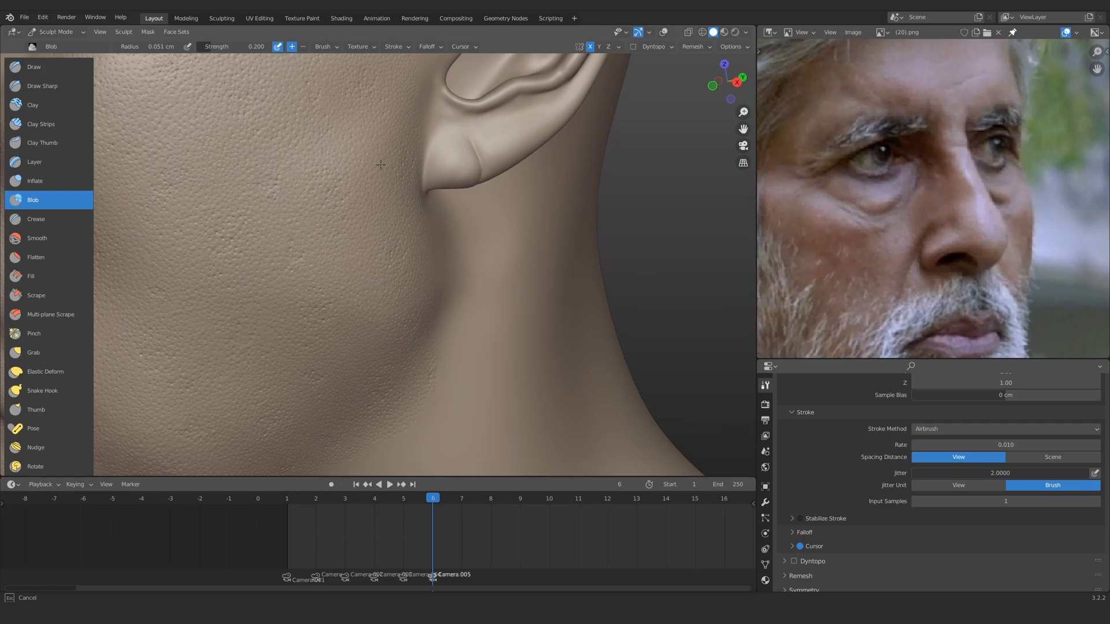
mouse_move(393, 332)
middle_mouse_down("shift")
mouse_move(412, 213)
mouse_move(407, 335)
middle_mouse_up("shift")
Scatter airbrushed blobs over the temple between the eye and ear, reaching the outer brow
scroll(411, 213, "down", 7)
scroll(407, 334, "up", 4)
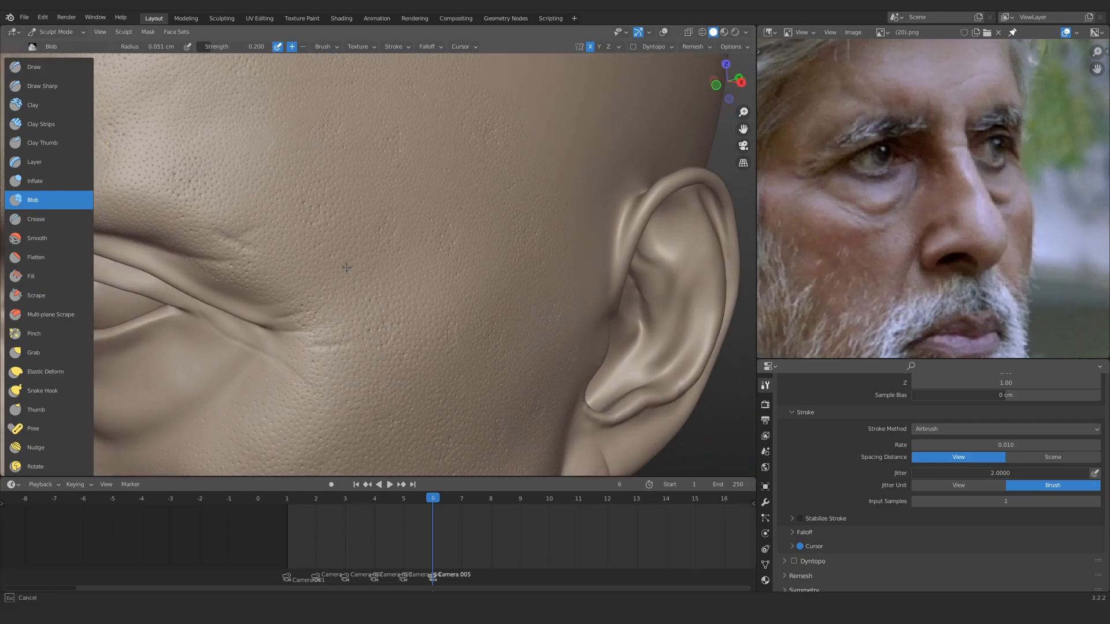
scroll(346, 267, "down", 6)
scroll(274, 264, "up", 6)
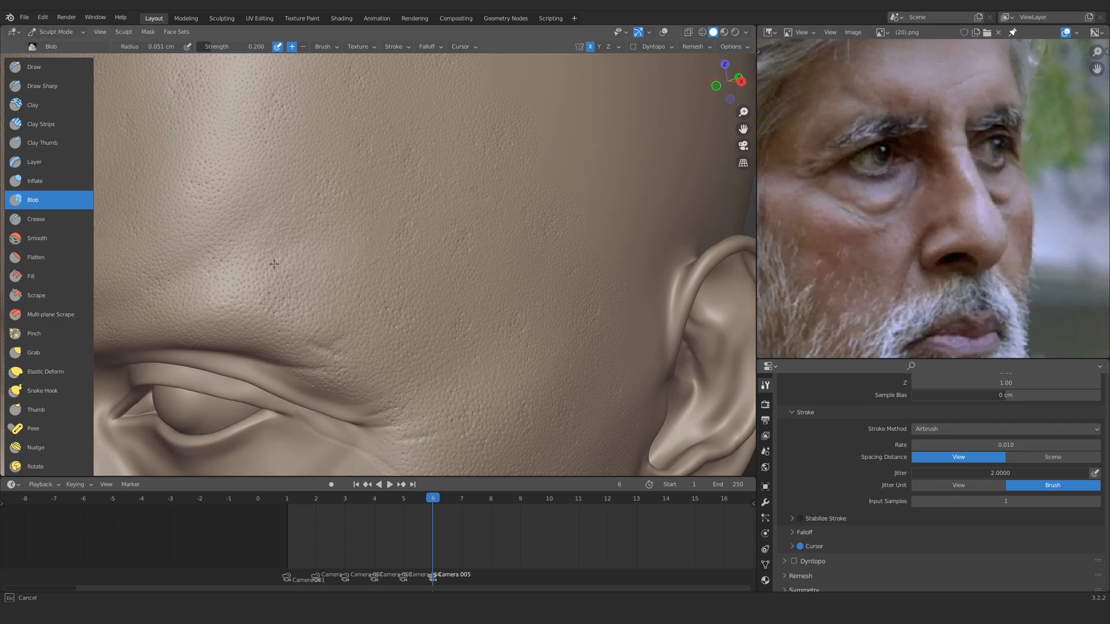
left_click_drag(274, 264, 276, 265)
Airbrush irregular blobs along the brow ridge above the eye toward the frown lines
scroll(274, 263, "down", 3)
scroll(405, 278, "up", 4)
middle_click_drag(393, 278, 462, 277)
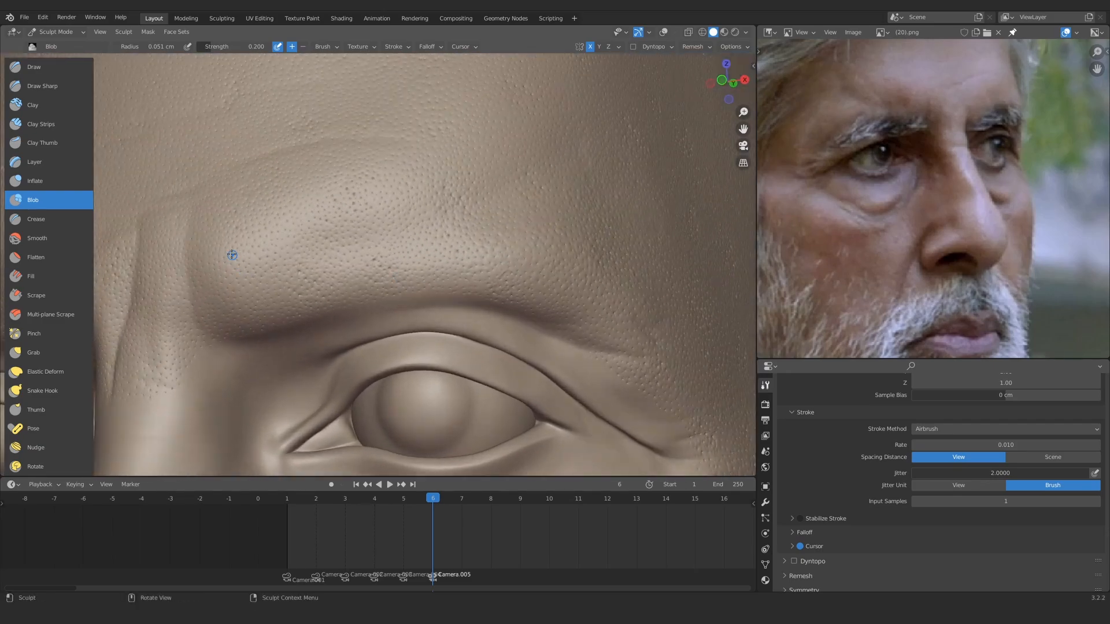
mouse_move(230, 255)
left_mouse_down()
mouse_move(223, 239)
mouse_move(339, 241)
left_mouse_up()
middle_click_drag(340, 240, 339, 266)
Spread airbrushed blobs across the forehead around the horizontal wrinkles above the brows
middle_click_drag(339, 116, 339, 218, "shift")
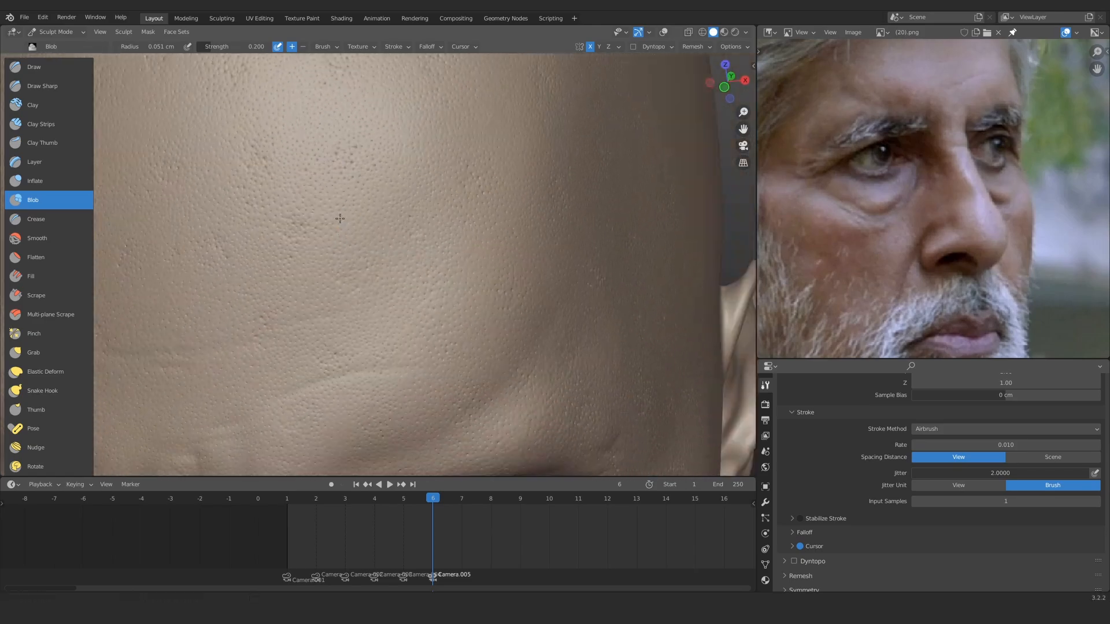
scroll(338, 253, "down", 1)
middle_click_drag(317, 394, 288, 354, "shift")
left_click_drag(288, 353, 285, 351)
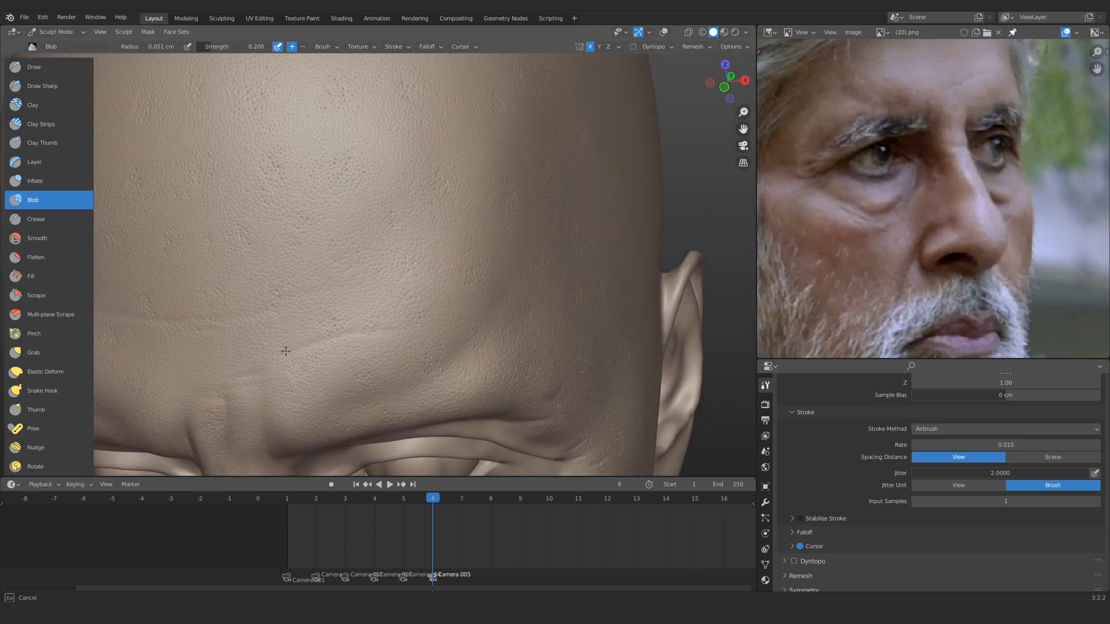
left_click_drag(285, 351, 342, 269)
left_click_drag(342, 269, 347, 317)
Set the Blob brush radius to 0.046 cm and airbrush finer bumps between the forehead pores
scroll(409, 230, "down", 5)
scroll(354, 335, "up", 7)
left_click(327, 322)
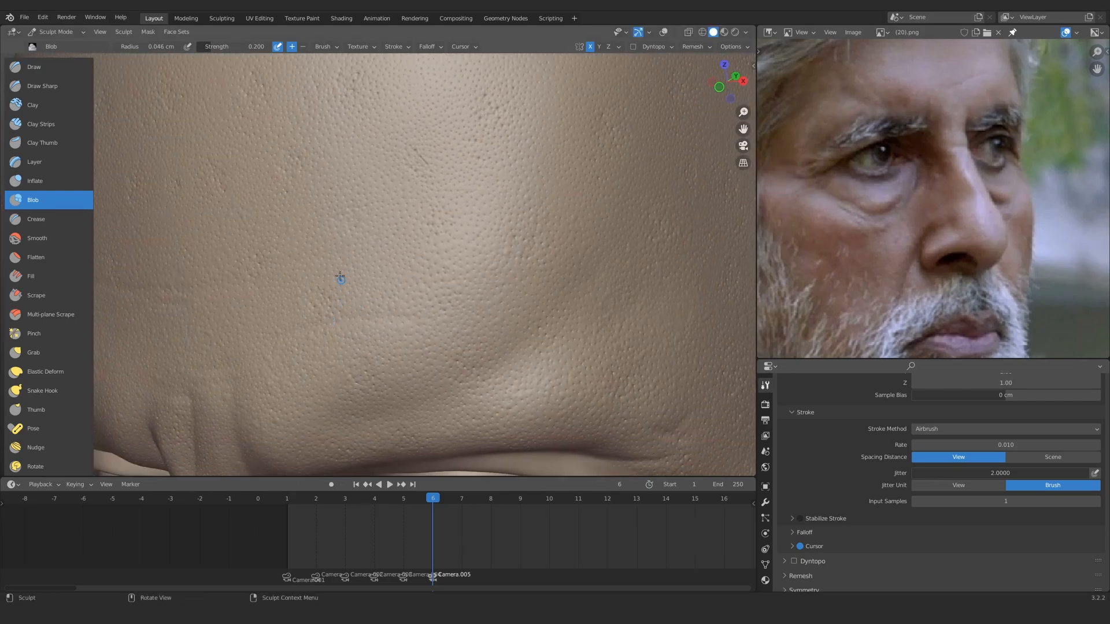
mouse_move(285, 240)
middle_mouse_down("shift")
mouse_move(298, 274)
mouse_move(377, 295)
mouse_move(374, 274)
middle_mouse_up("shift")
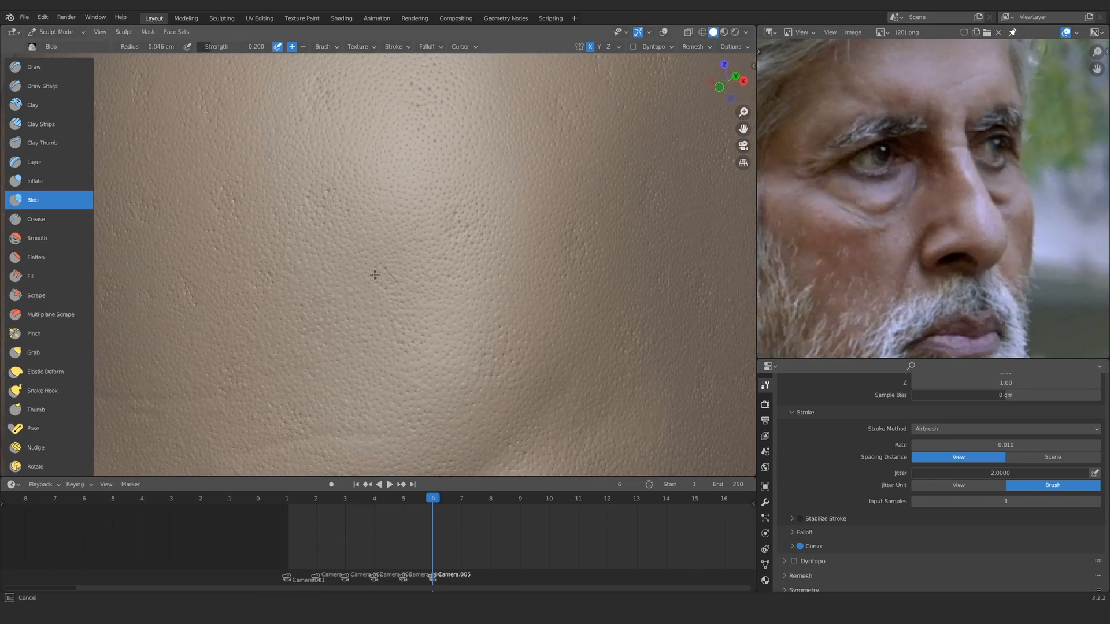
mouse_move(374, 275)
middle_mouse_down("shift")
mouse_move(310, 205)
mouse_move(346, 231)
mouse_move(270, 257)
mouse_move(414, 275)
mouse_move(364, 250)
mouse_move(254, 231)
mouse_move(436, 210)
mouse_move(436, 287)
mouse_move(416, 290)
middle_mouse_up("shift")
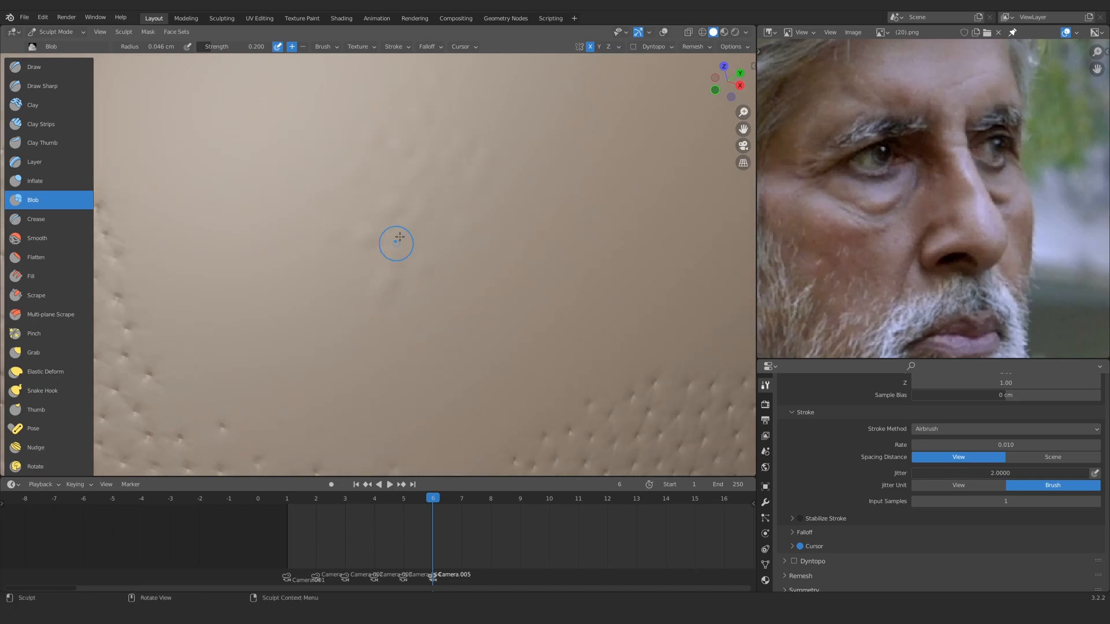
Airbrush blobs over the upper side of the forehead where it turns toward the temple
mouse_move(399, 237)
middle_mouse_down()
mouse_move(387, 312)
mouse_move(329, 175)
mouse_move(395, 245)
middle_mouse_up()
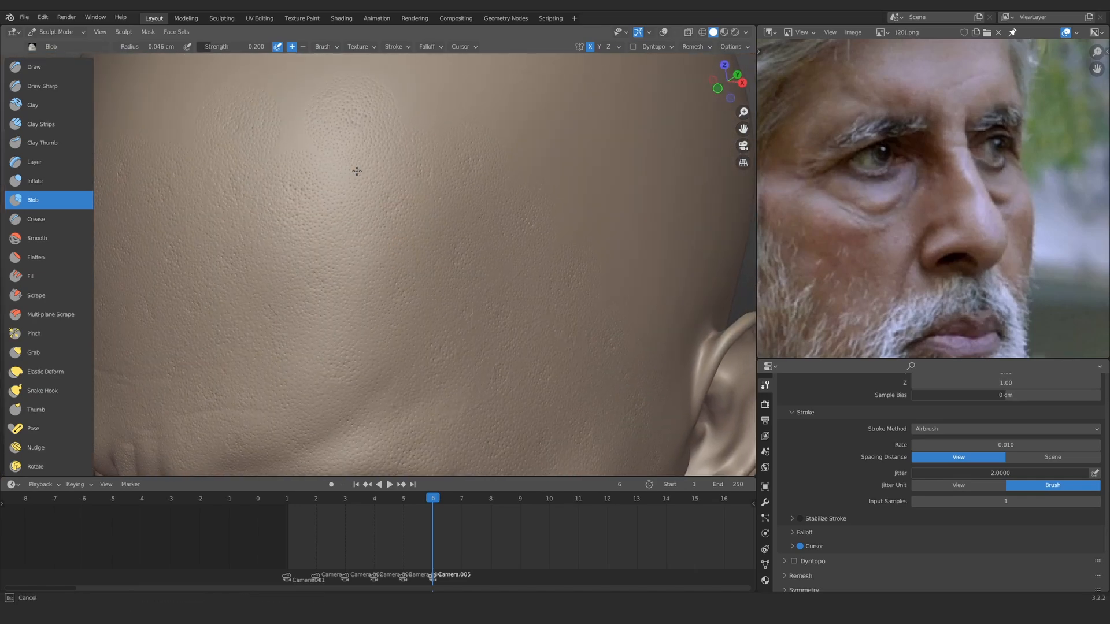
middle_click_drag(356, 171, 401, 198)
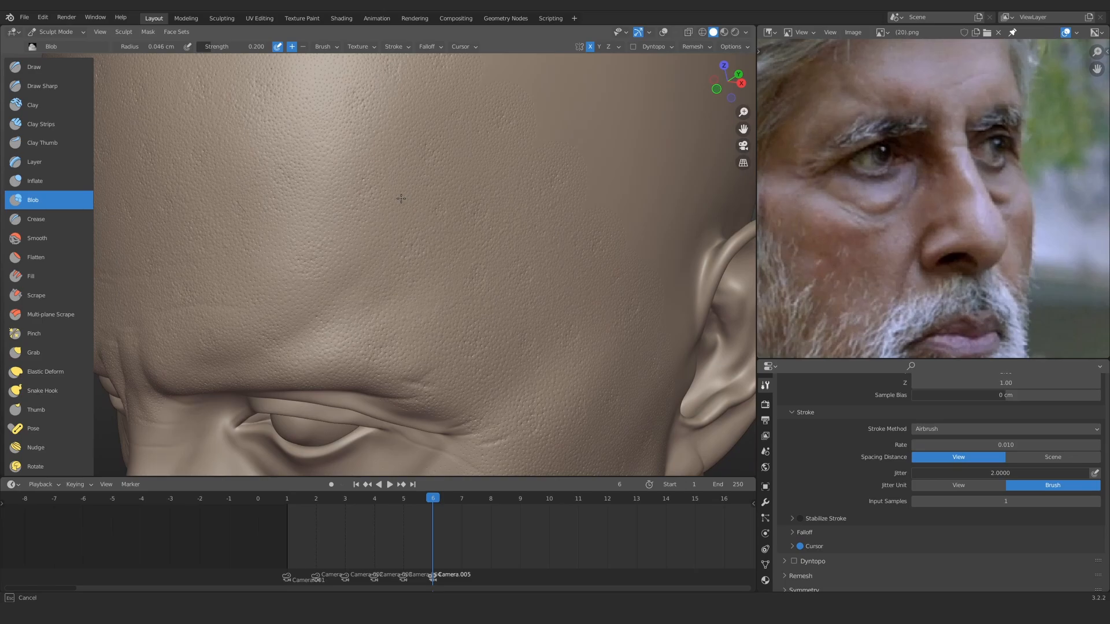
left_click_drag(401, 199, 389, 253)
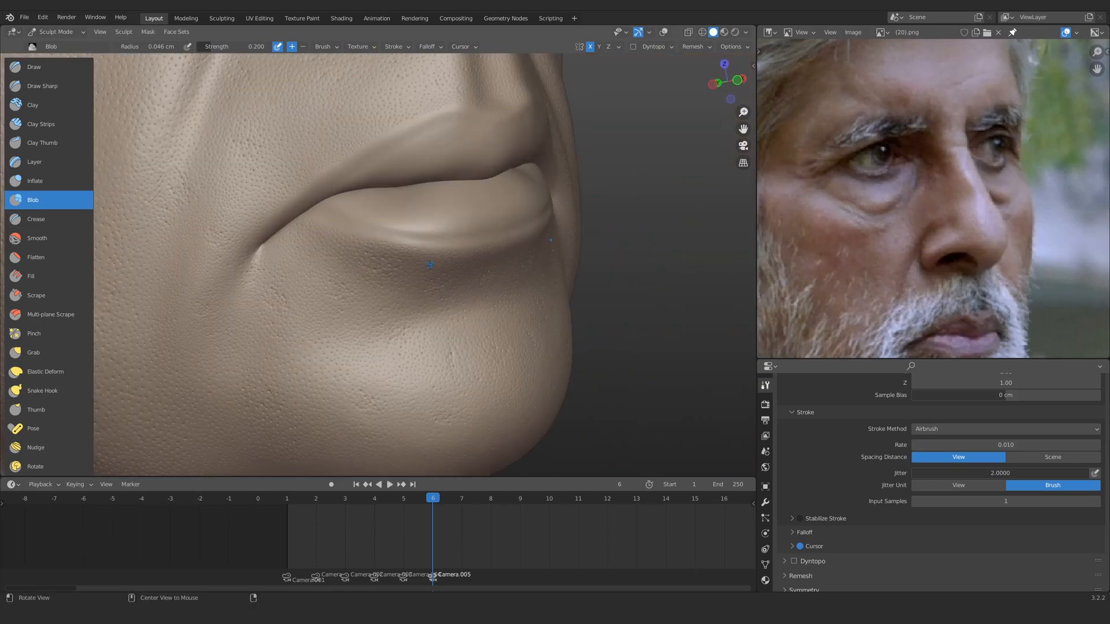
Airbrush blobs around the mouth, below the lower lip and over the upper lip to the philtrum
middle_click_drag(451, 243, 545, 273)
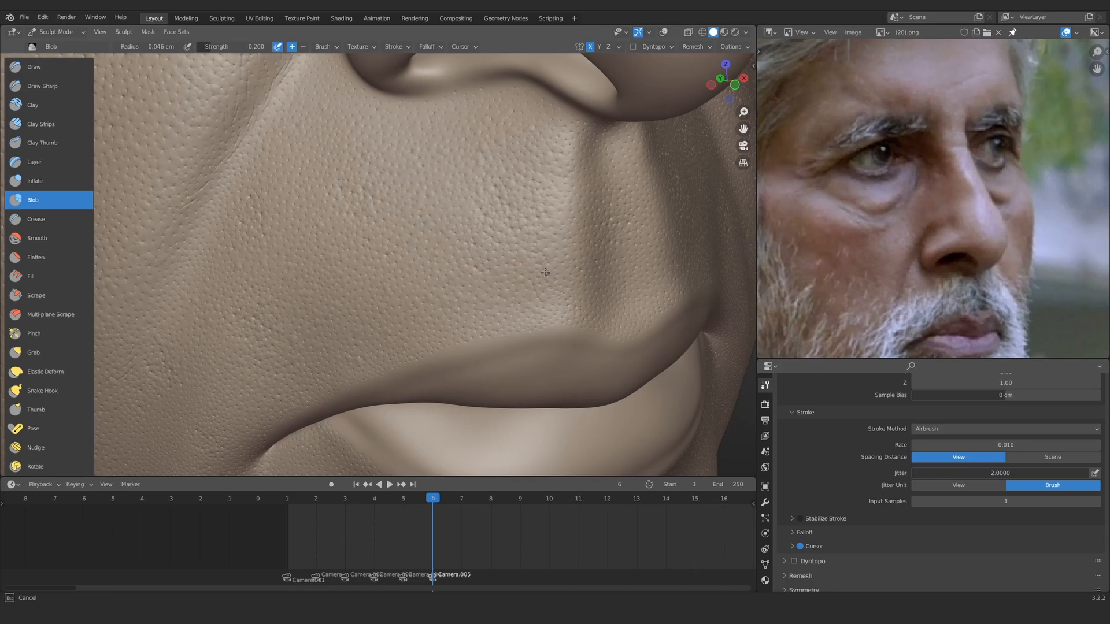
left_click_drag(545, 272, 600, 314)
middle_click_drag(599, 315, 543, 300)
scroll(543, 300, "up", 1)
left_click_drag(437, 130, 437, 130)
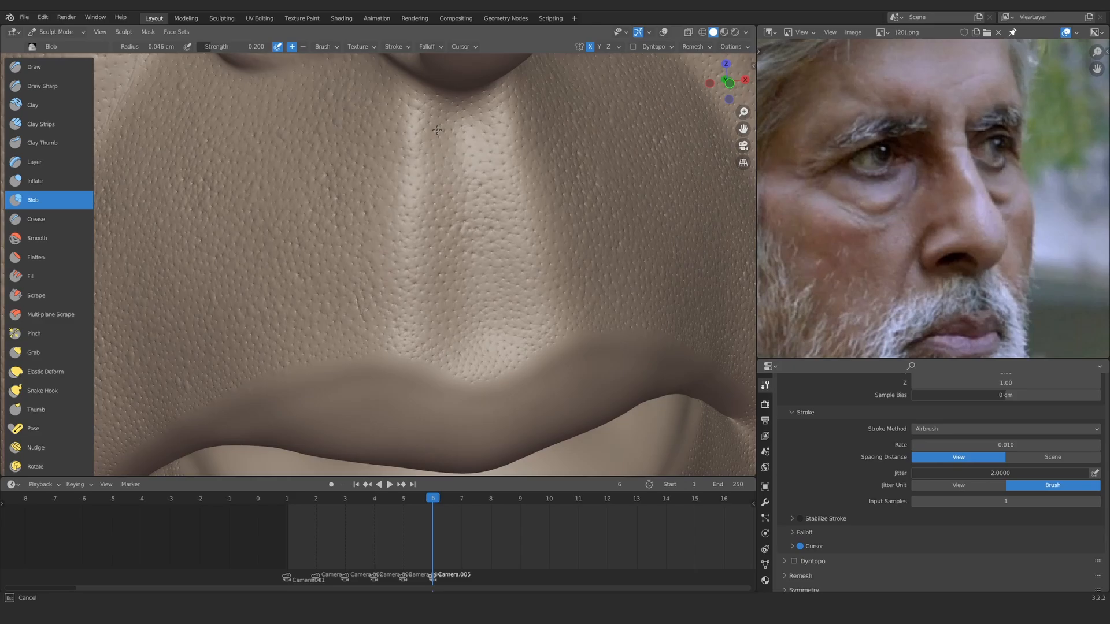
Scatter airbrushed blobs over the front of the chin below the lower lip
left_click_drag(351, 234, 366, 245, "ctrl+alt")
left_click_drag(366, 245, 389, 265, "alt+shift")
left_click_drag(445, 149, 445, 149)
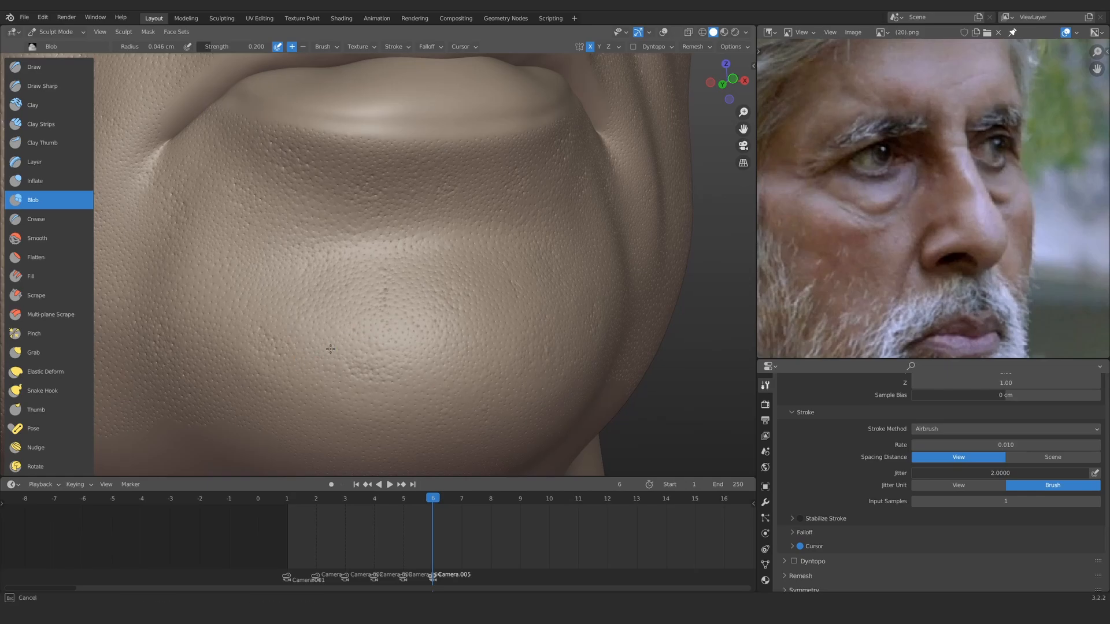
left_click_drag(330, 349, 330, 349)
Airbrush blobs around the corner of the mouth and onto the adjoining chin and lower cheek
left_click_drag(285, 292, 498, 260, "alt")
left_click_drag(388, 167, 388, 167)
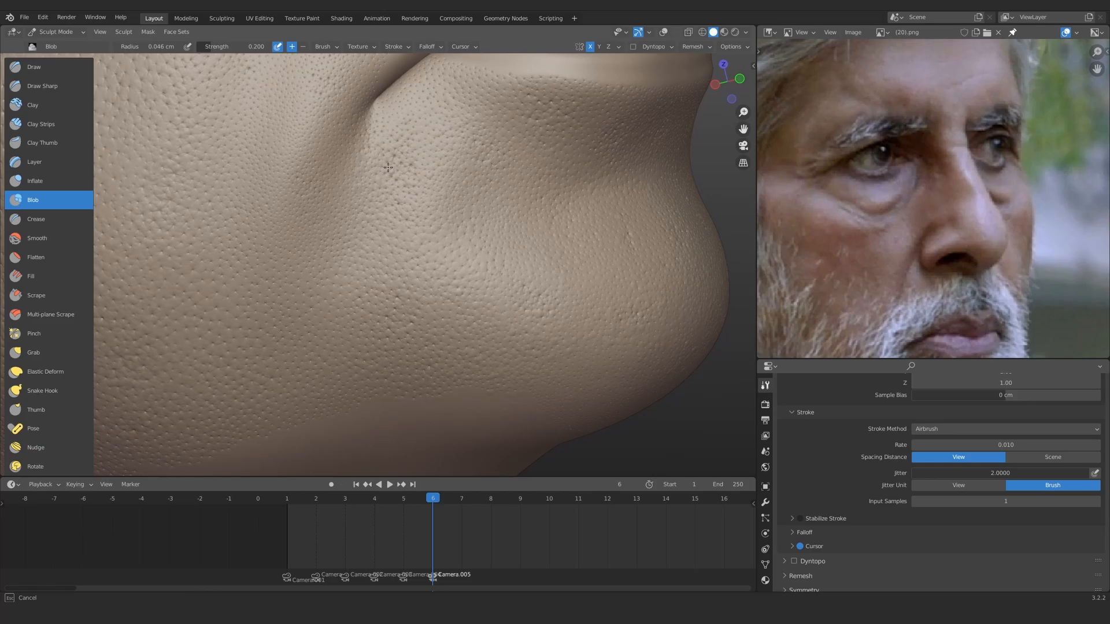
left_click_drag(388, 167, 388, 167)
mouse_move(340, 202)
middle_mouse_down("shift")
mouse_move(334, 283)
mouse_move(331, 243)
middle_mouse_up("shift")
left_click_drag(310, 102, 310, 103)
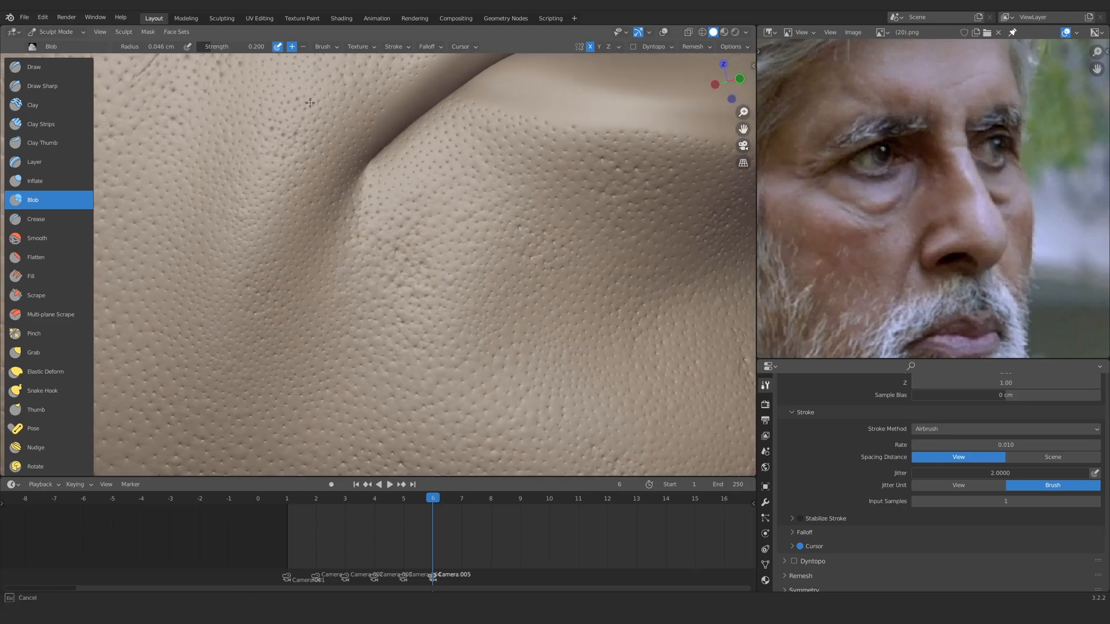
middle_click_drag(317, 276, 292, 340, "ctrl")
middle_click_drag(292, 341, 356, 257, "shift")
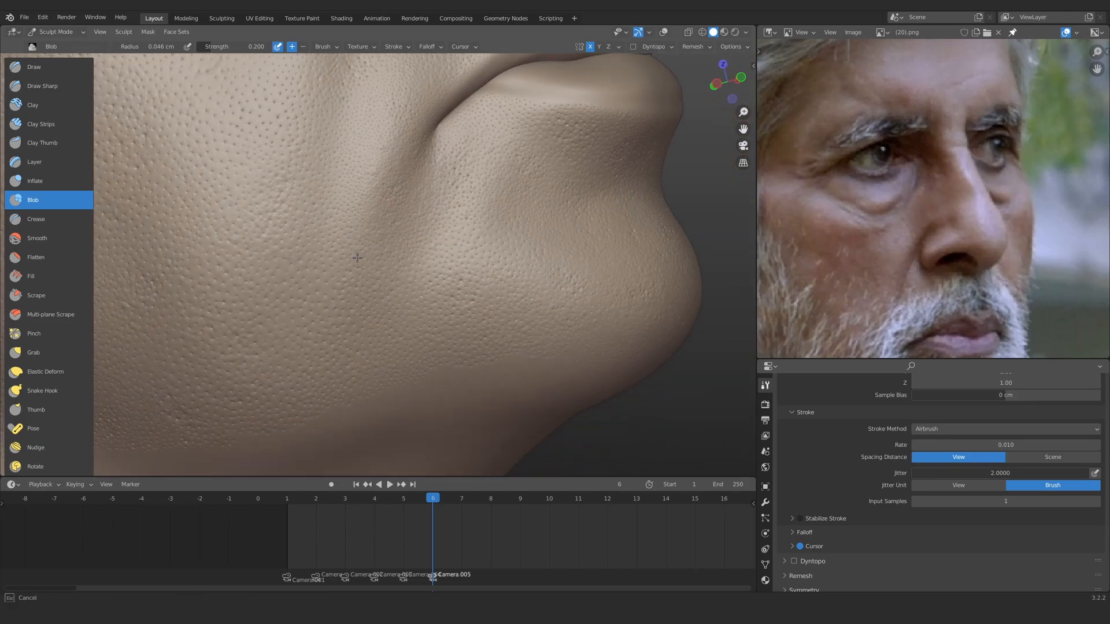
Set the Blob brush radius to 0.074 cm and airbrush larger bumps over the lower cheek
key("g")
left_click(48, 199)
key("f")
left_click(264, 238)
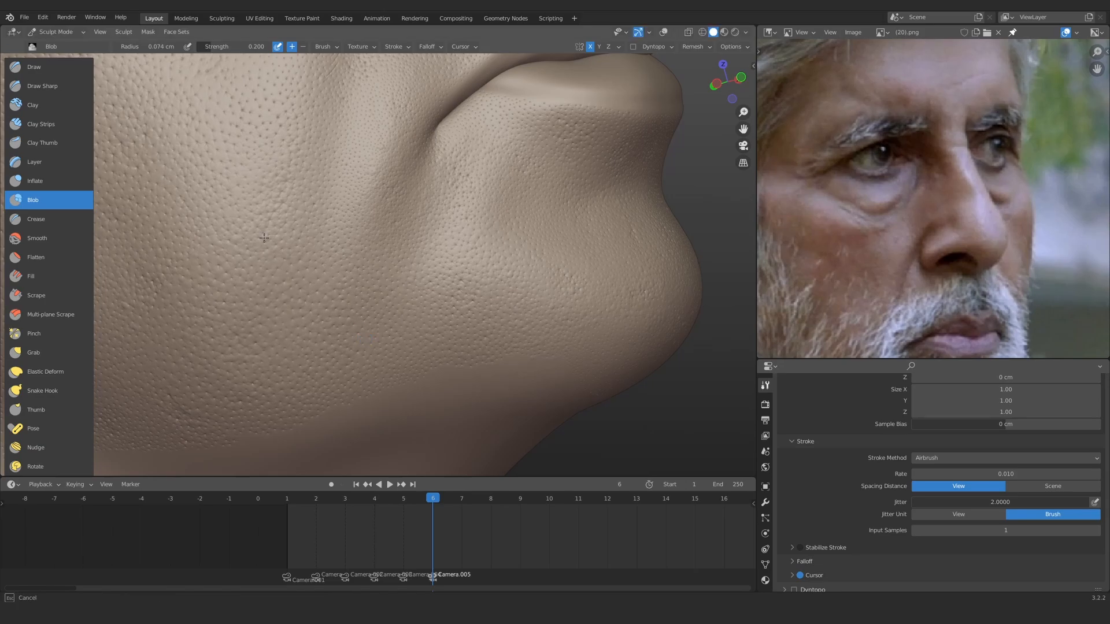
mouse_move(263, 238)
middle_mouse_down("ctrl")
mouse_move(321, 292)
mouse_move(260, 272)
mouse_move(423, 307)
mouse_move(317, 245)
middle_mouse_up("ctrl")
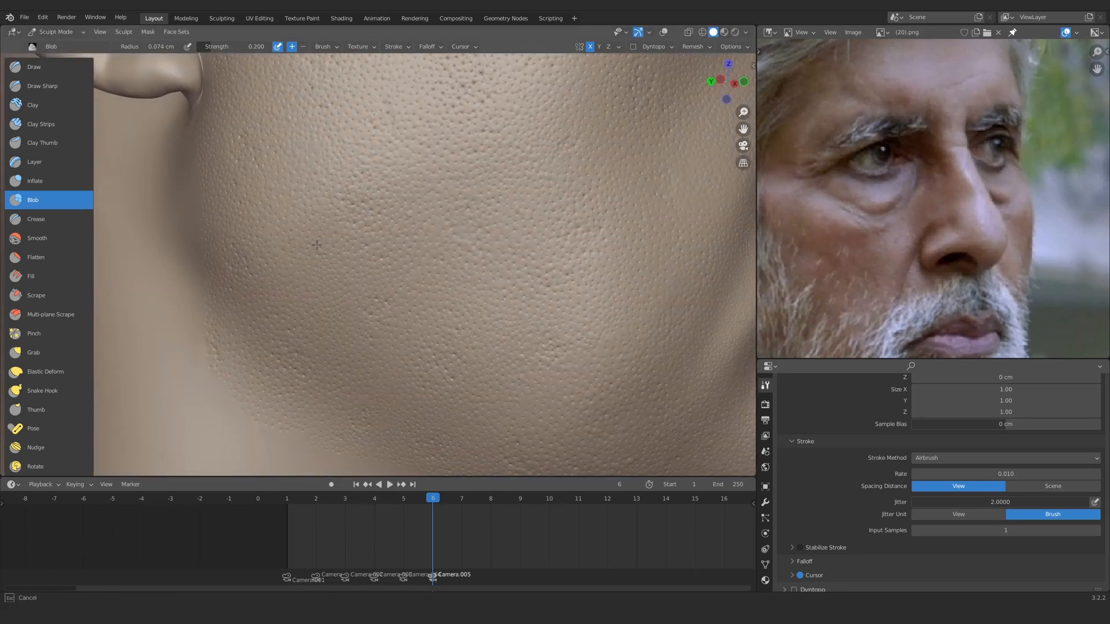
Airbrush the larger blobs across the side of the cheek and up to the inner cheek beside the nose
left_click_drag(317, 245, 289, 254, "alt")
left_click_drag(288, 254, 370, 295, "ctrl+alt")
left_click_drag(370, 295, 463, 197, "ctrl+alt")
left_click_drag(462, 196, 407, 227, "ctrl+alt")
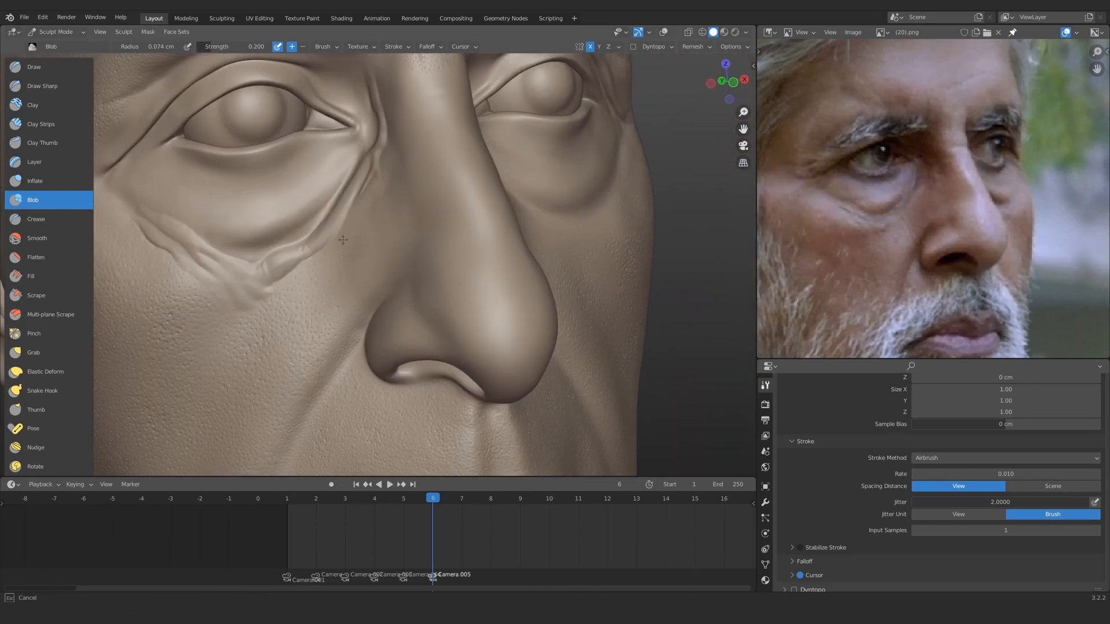
mouse_move(343, 240)
left_mouse_down("ctrl+alt")
mouse_move(361, 270)
mouse_move(367, 231)
mouse_move(404, 289)
mouse_move(439, 243)
left_mouse_up("ctrl+alt")
Switch to Draw Sharp with X symmetry off and a 0.021 cm radius, and carve fine creases along the nasolabial fold
key("1")
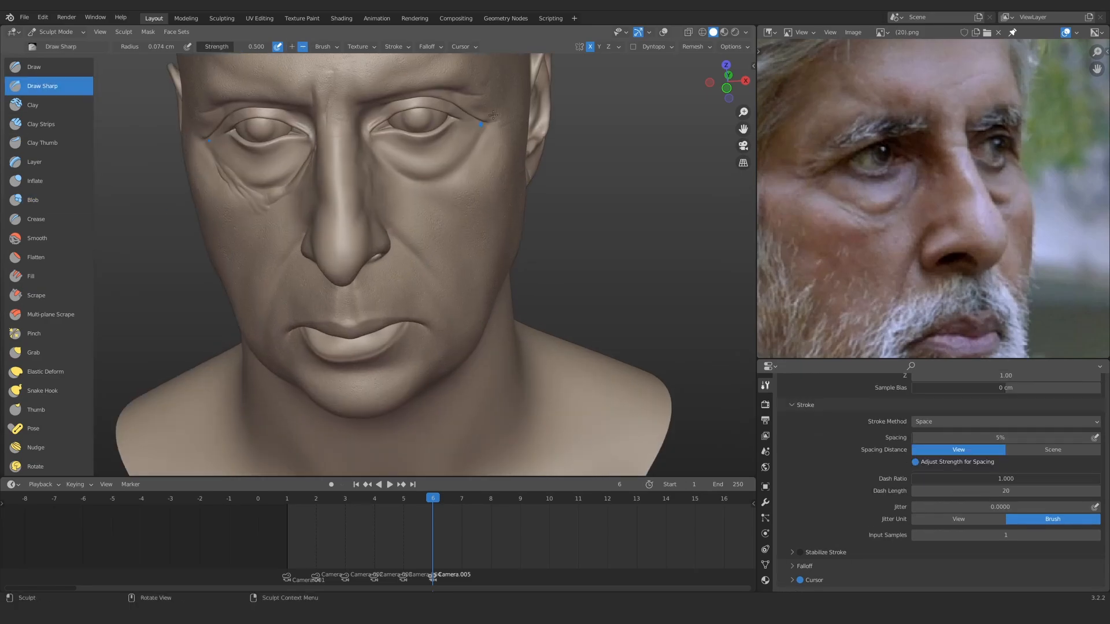
mouse_move(492, 115)
left_mouse_down("alt")
mouse_move(405, 231)
mouse_move(334, 273)
mouse_move(371, 252)
left_mouse_up("alt")
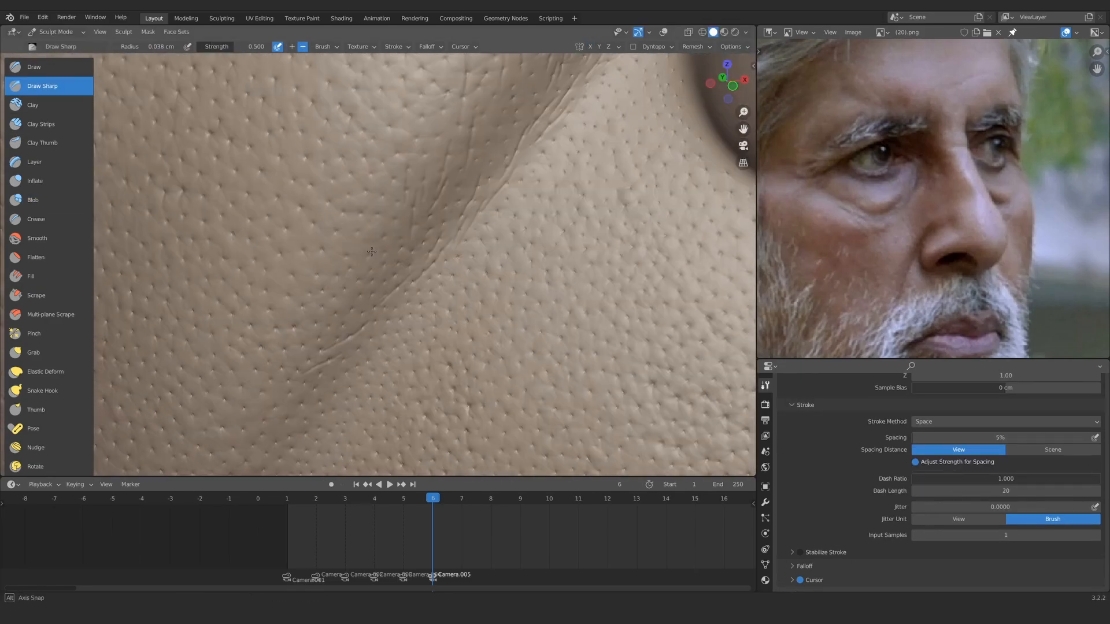
mouse_move(372, 251)
middle_mouse_down()
mouse_move(288, 261)
mouse_move(354, 245)
mouse_move(365, 225)
mouse_move(370, 300)
middle_mouse_up()
middle_click_drag(370, 301, 361, 274, "ctrl")
left_click_drag(323, 266, 306, 213)
mouse_move(296, 233)
middle_mouse_down("ctrl")
mouse_move(357, 220)
mouse_move(332, 312)
middle_mouse_up("ctrl")
mouse_move(332, 312)
middle_mouse_down("shift")
mouse_move(347, 260)
mouse_move(335, 275)
mouse_move(364, 235)
mouse_move(333, 278)
mouse_move(282, 267)
mouse_move(290, 312)
mouse_move(352, 306)
mouse_move(359, 280)
mouse_move(291, 226)
mouse_move(289, 324)
mouse_move(288, 287)
middle_mouse_up("shift")
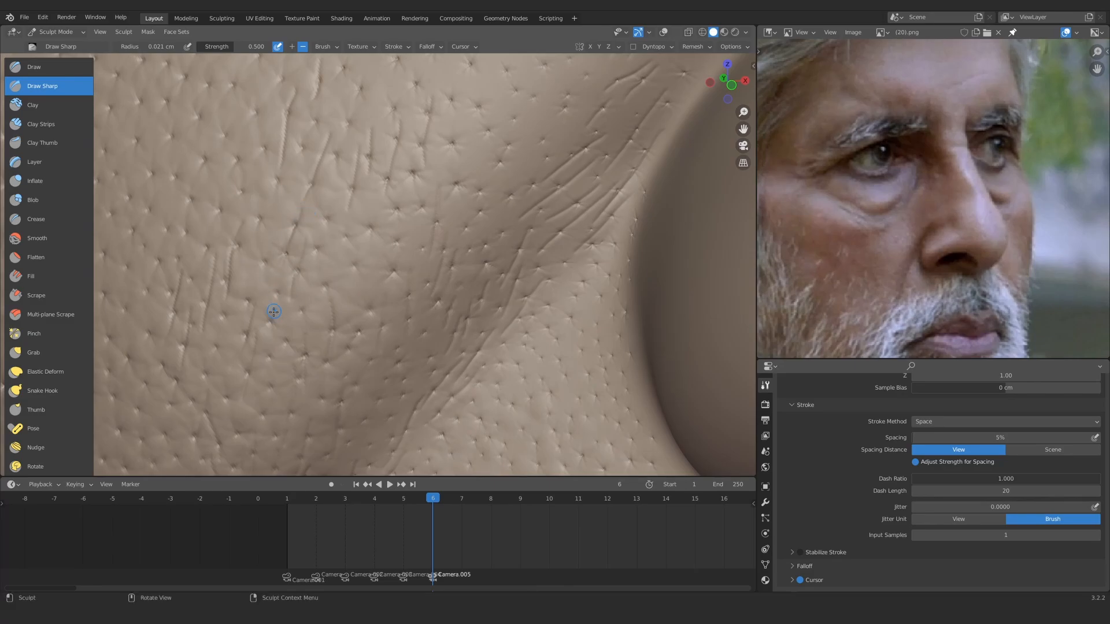
Carve short fine lines linking the pores on the inner cheek beside the nostril
mouse_move(328, 205)
middle_mouse_down("ctrl")
mouse_move(297, 248)
mouse_move(312, 257)
mouse_move(300, 218)
mouse_move(236, 377)
middle_mouse_up("ctrl")
mouse_move(273, 216)
middle_mouse_down("ctrl")
mouse_move(272, 323)
mouse_move(334, 149)
mouse_move(305, 268)
mouse_move(292, 274)
middle_mouse_up("ctrl")
left_click_drag(301, 121, 290, 190)
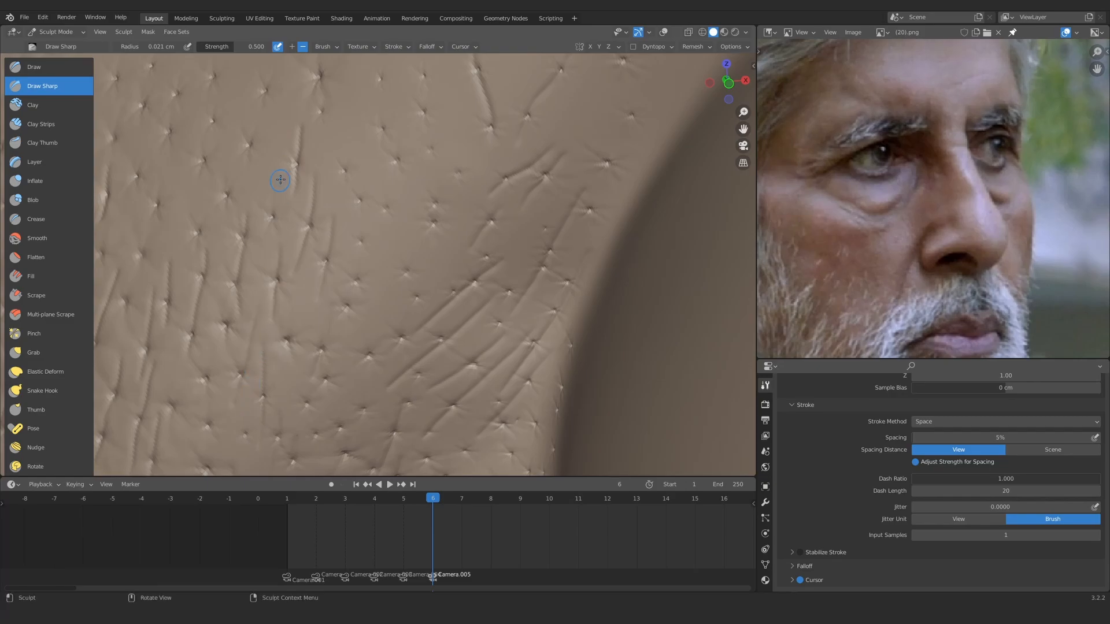
middle_click_drag(281, 180, 281, 300, "ctrl")
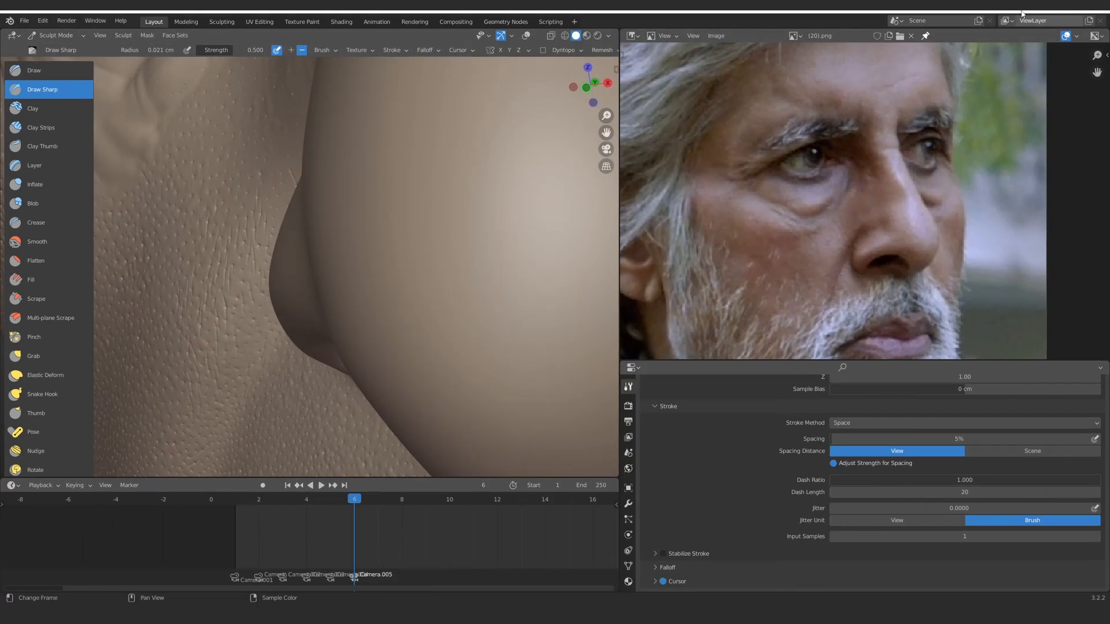
Narrow the Blender window and place the browser with GigaPan close-up face photos beside it
left_click_drag(1108, 150, 760, 150)
double_click(838, 67)
left_click_drag(668, 268, 764, 271)
left_click_drag(424, 271, 683, 270)
left_click_drag(1017, 329, 875, 339)
scroll(875, 339, "up", 2)
left_click_drag(267, 240, 305, 260, "alt")
left_click_drag(886, 174, 906, 232)
Examine the fine skin creases around the nasolabial fold in two GigaPan portrait photos
left_click(888, 12)
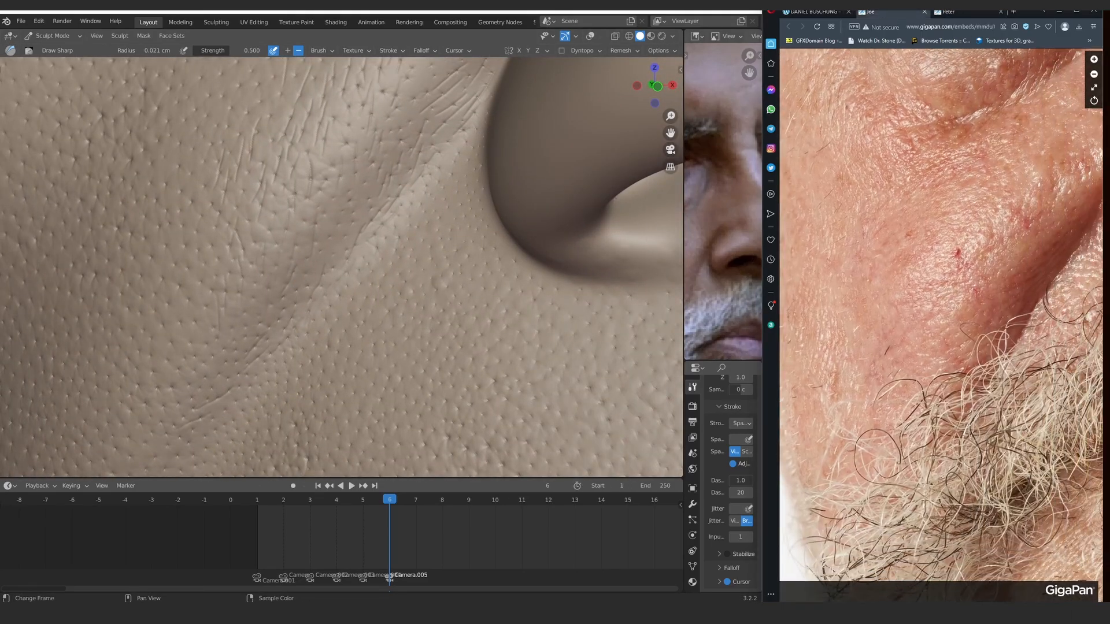
left_click_drag(958, 265, 898, 286)
scroll(898, 285, "up", 2)
left_click(960, 11)
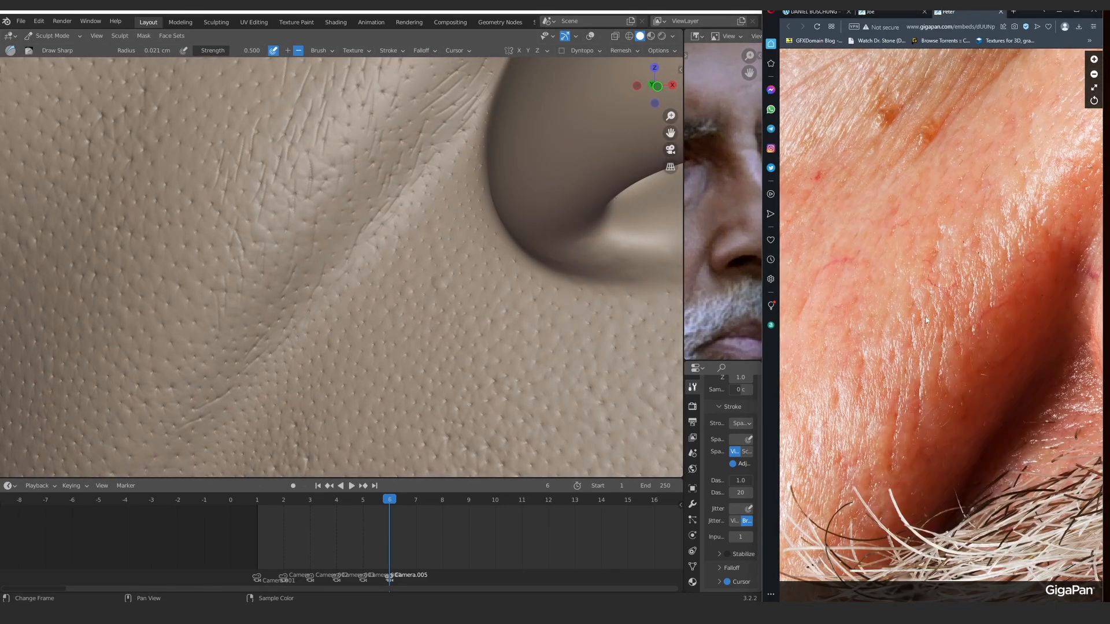
scroll(925, 320, "up", 2)
scroll(305, 218, "up", 3)
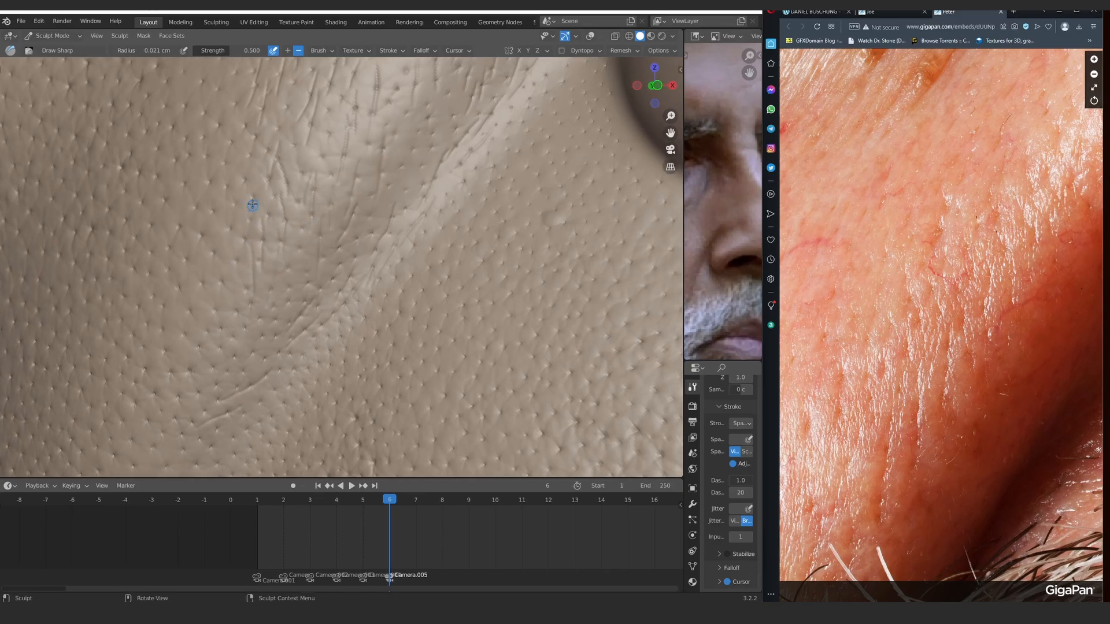
Compare the sculpted face and the lower part of its nasolabial fold with the GigaPan reference photo
middle_click_drag(252, 205, 266, 241)
scroll(233, 178, "down", 12)
scroll(884, 191, "down", 3)
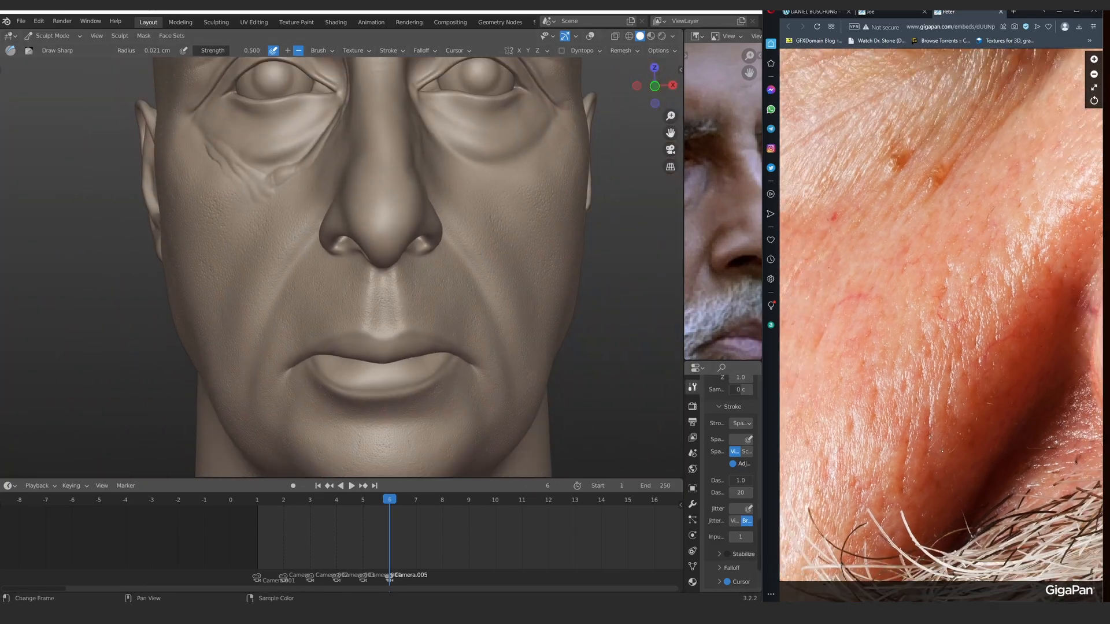
scroll(339, 243, "up", 6)
left_click_drag(484, 220, 484, 271, "ctrl+alt")
left_click_drag(323, 285, 312, 258, "ctrl+alt")
left_click_drag(237, 298, 237, 279, "ctrl+alt")
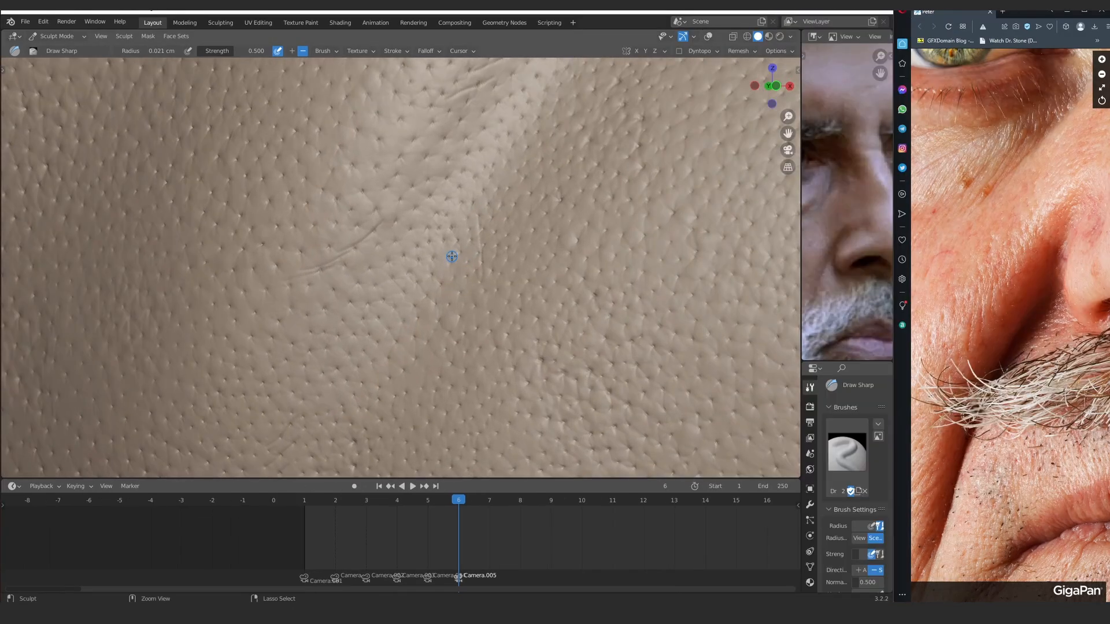
Resize the Draw Sharp brush and carve fine creases between the pores along the lower nasolabial fold, checking the reference photo
mouse_move(463, 197)
middle_mouse_down("ctrl")
mouse_move(466, 231)
mouse_move(449, 237)
middle_mouse_up("ctrl")
middle_click_drag(393, 297, 389, 215, "ctrl")
key("f")
left_click(415, 245)
left_click_drag(365, 278, 366, 289)
middle_click_drag(367, 156, 369, 398, "ctrl")
left_click_drag(983, 376, 1040, 243)
middle_click_drag(369, 399, 341, 301, "ctrl")
middle_click_drag(341, 300, 364, 284)
middle_click_drag(364, 284, 306, 347, "ctrl")
Carve thin diagonal creases along the upper part of the nasolabial fold, close to the nostril wing
middle_click_drag(306, 347, 300, 191, "shift")
middle_click_drag(272, 278, 232, 297)
middle_click_drag(347, 144, 416, 104, "ctrl")
middle_click_drag(416, 104, 374, 266, "shift")
middle_click_drag(374, 220, 404, 127, "ctrl")
middle_click_drag(404, 127, 341, 280, "shift")
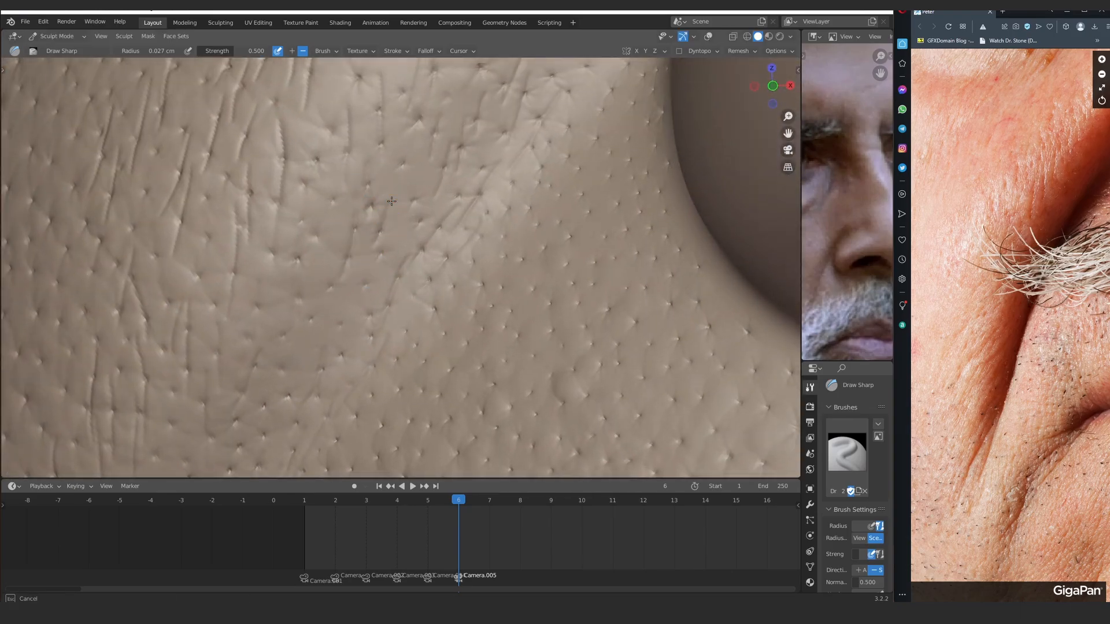
middle_click_drag(391, 201, 294, 307, "ctrl")
mouse_move(343, 201)
middle_mouse_down("ctrl")
mouse_move(389, 216)
mouse_move(393, 153)
middle_mouse_up("ctrl")
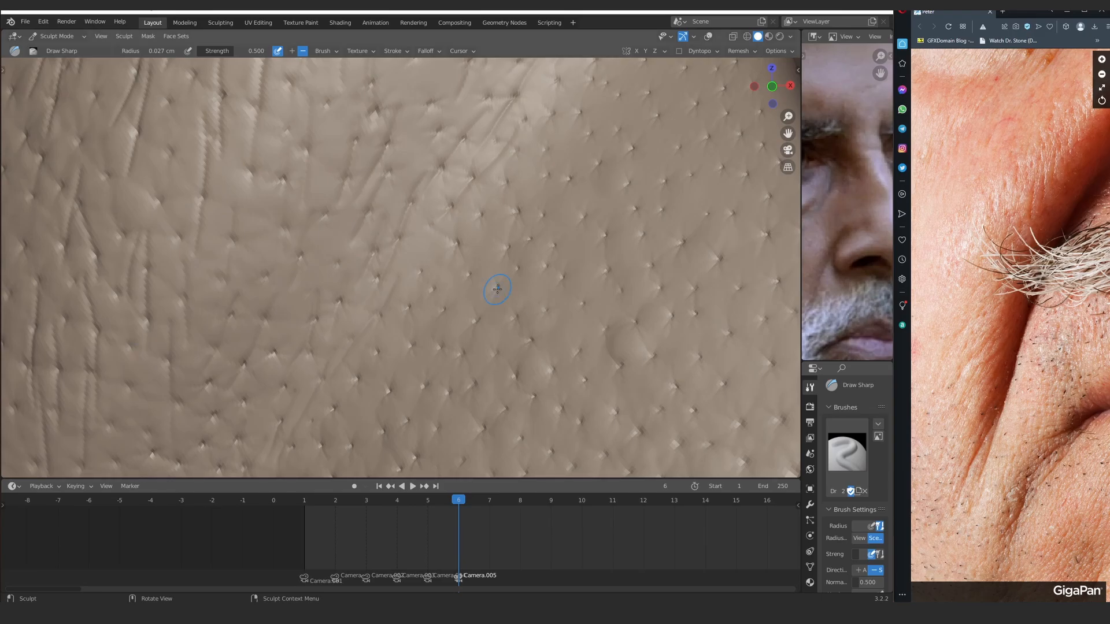
Carve thin, mostly vertical creases linking the pores on the cheek beside the nasolabial fold, following the GigaPan close-up
mouse_move(497, 289)
middle_mouse_down("ctrl")
mouse_move(399, 265)
mouse_move(404, 231)
middle_mouse_up("ctrl")
left_click_drag(1048, 151, 999, 275)
scroll(999, 275, "up", 3)
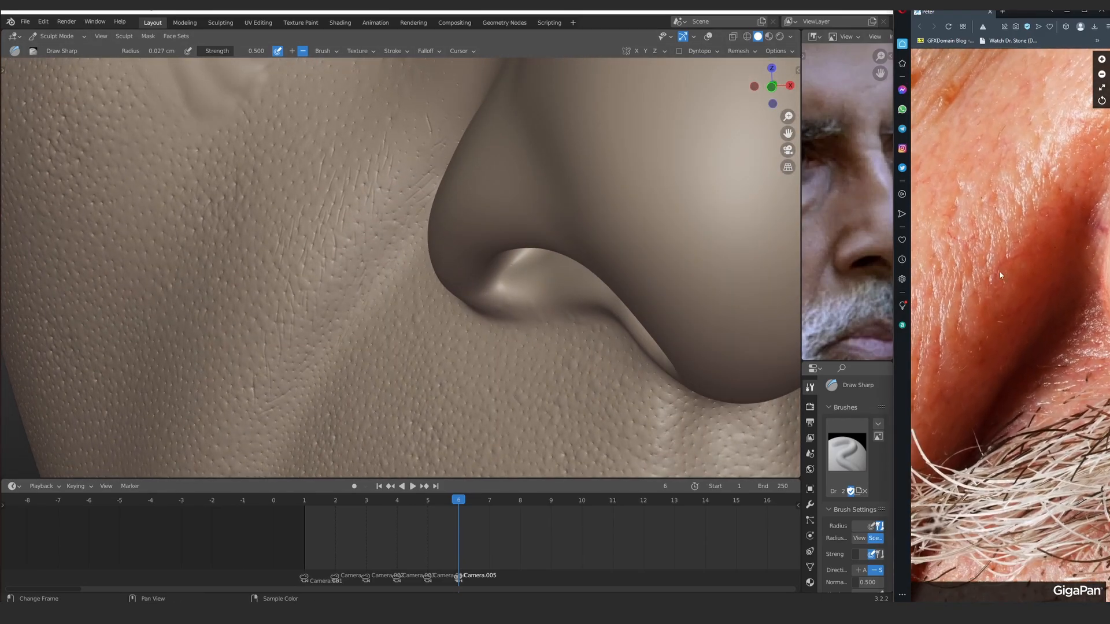
scroll(999, 275, "down", 1)
mouse_move(404, 270)
middle_mouse_down("ctrl")
mouse_move(389, 92)
mouse_move(404, 213)
mouse_move(335, 207)
middle_mouse_up("ctrl")
middle_click_drag(280, 271, 343, 216, "ctrl")
left_click_drag(348, 275, 350, 278)
mouse_move(350, 278)
middle_mouse_down("ctrl")
mouse_move(362, 242)
mouse_move(391, 208)
mouse_move(401, 218)
mouse_move(354, 268)
mouse_move(351, 150)
mouse_move(330, 201)
mouse_move(353, 255)
mouse_move(325, 232)
mouse_move(400, 260)
middle_mouse_up("ctrl")
left_click_drag(312, 172, 324, 222)
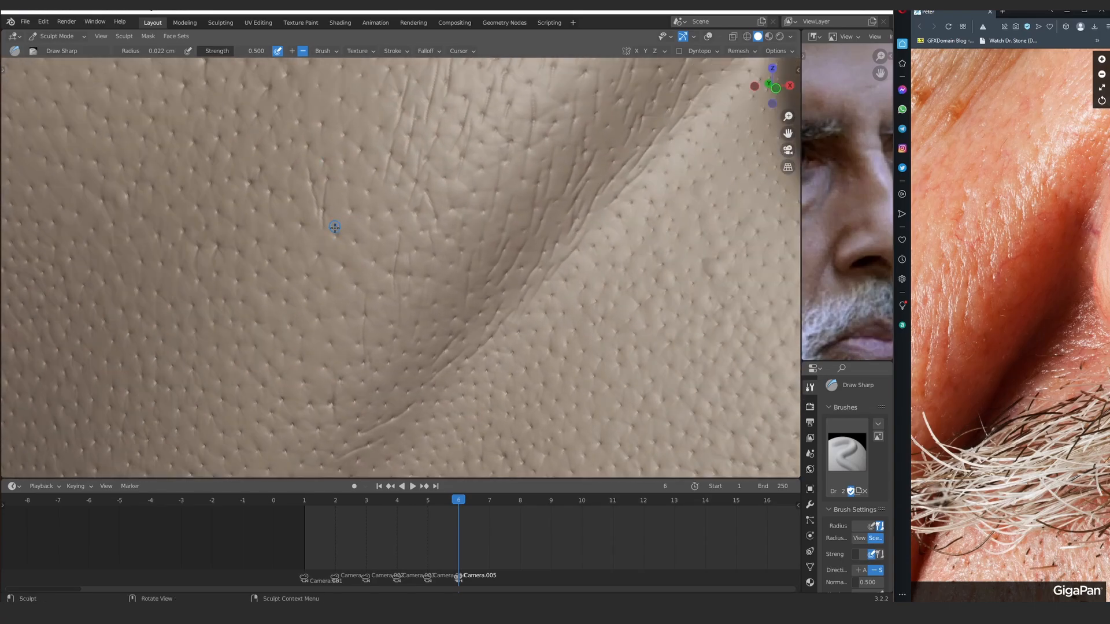
mouse_move(335, 253)
middle_mouse_down("ctrl")
mouse_move(331, 289)
mouse_move(320, 207)
middle_mouse_up("ctrl")
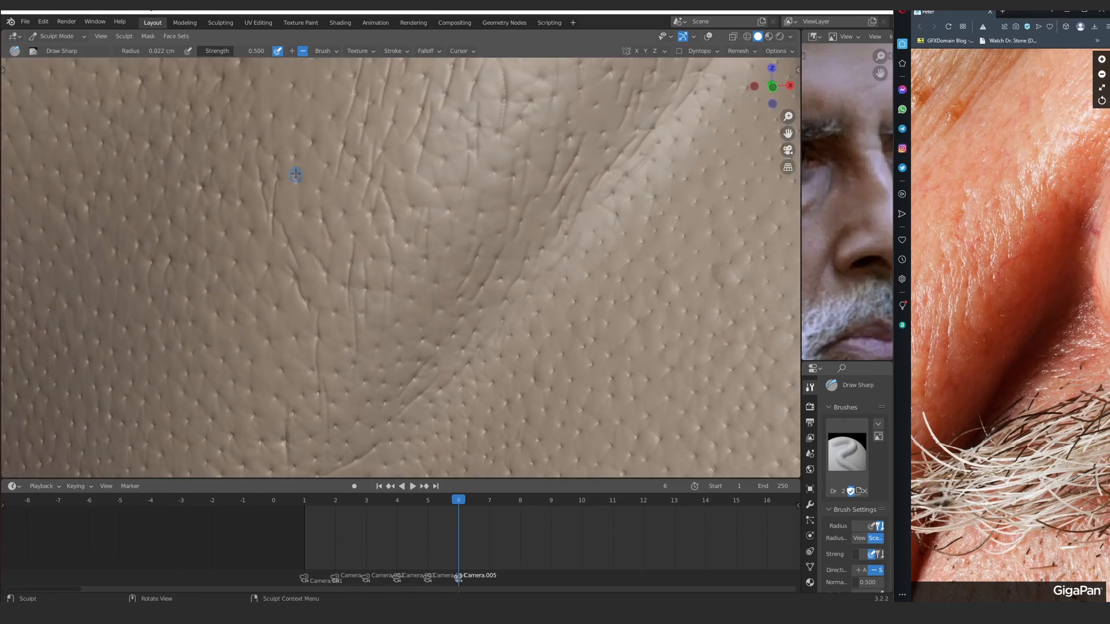
mouse_move(320, 158)
middle_mouse_down("ctrl")
mouse_move(334, 245)
mouse_move(383, 245)
mouse_move(278, 203)
middle_mouse_up("ctrl")
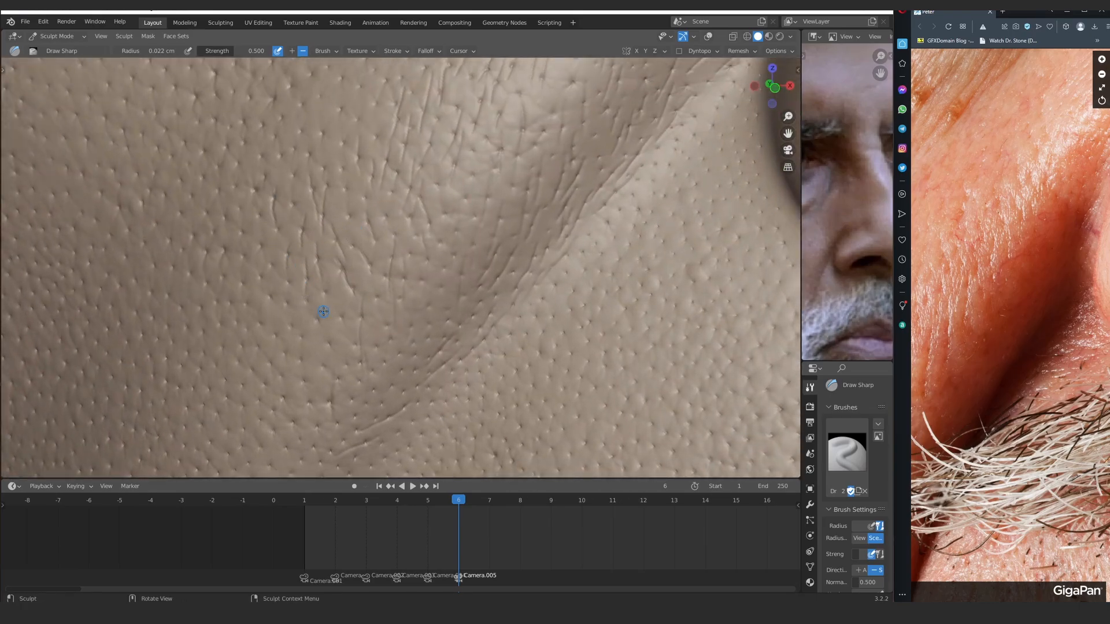
mouse_move(323, 312)
middle_mouse_down("ctrl")
mouse_move(369, 197)
mouse_move(329, 217)
middle_mouse_up("ctrl")
Switch to the Draw tool with the single pore old brush and add pores on the cheek beside the fold
key("t")
left_click(49, 71)
left_click(847, 452)
left_click(616, 283)
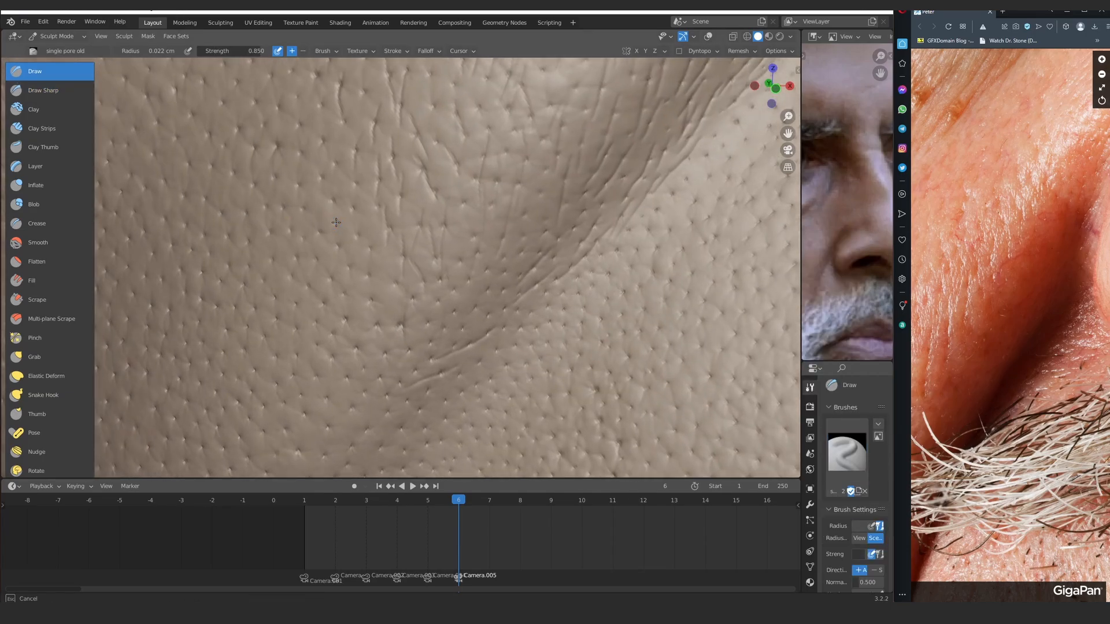
mouse_move(288, 167)
middle_mouse_down()
mouse_move(372, 168)
mouse_move(384, 193)
mouse_move(362, 187)
middle_mouse_up()
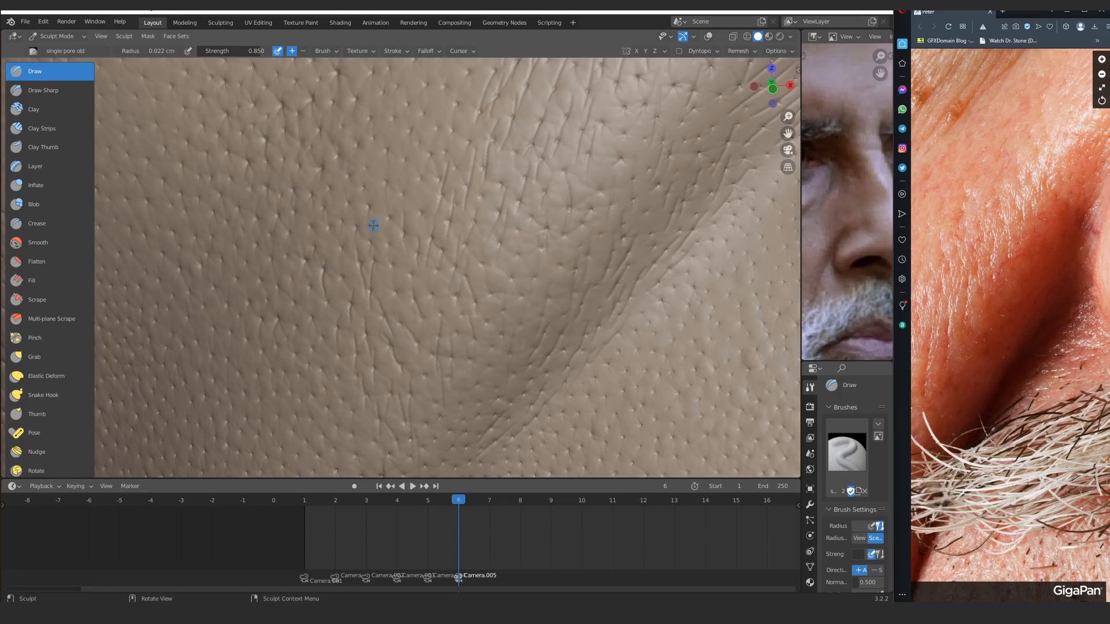
Return to the Draw Sharp brush and extend the fine creases down to the lower end of the nasolabial fold
left_click(43, 90)
mouse_move(413, 156)
left_mouse_down("ctrl+alt")
mouse_move(421, 221)
mouse_move(438, 178)
mouse_move(446, 238)
mouse_move(387, 188)
mouse_move(352, 222)
mouse_move(361, 191)
mouse_move(371, 210)
mouse_move(360, 266)
left_mouse_up("ctrl+alt")
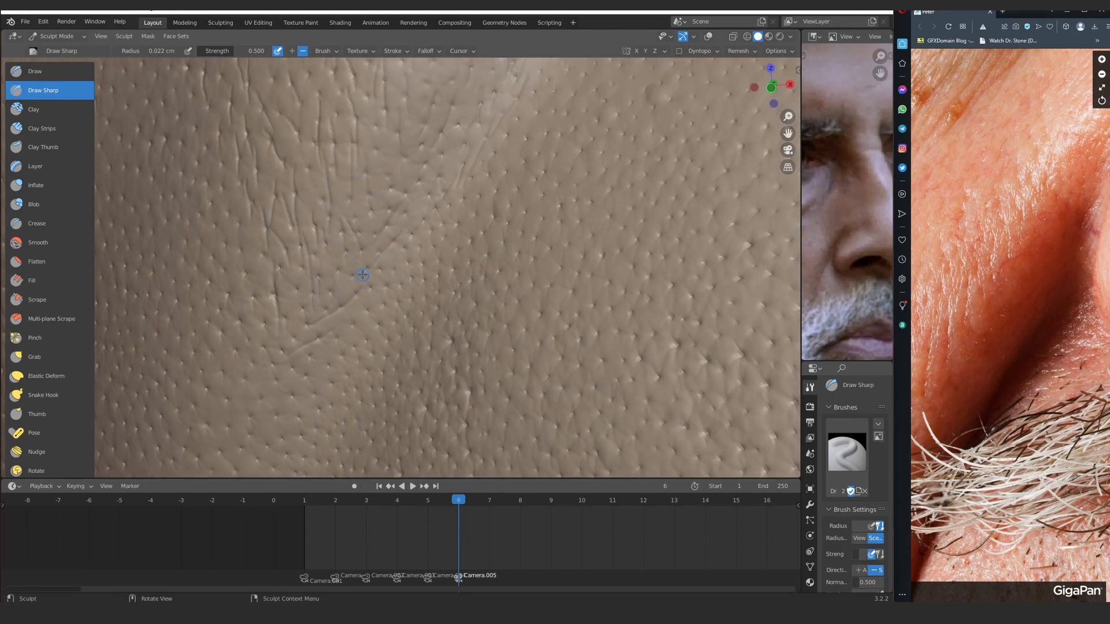
middle_click_drag(401, 198, 388, 157)
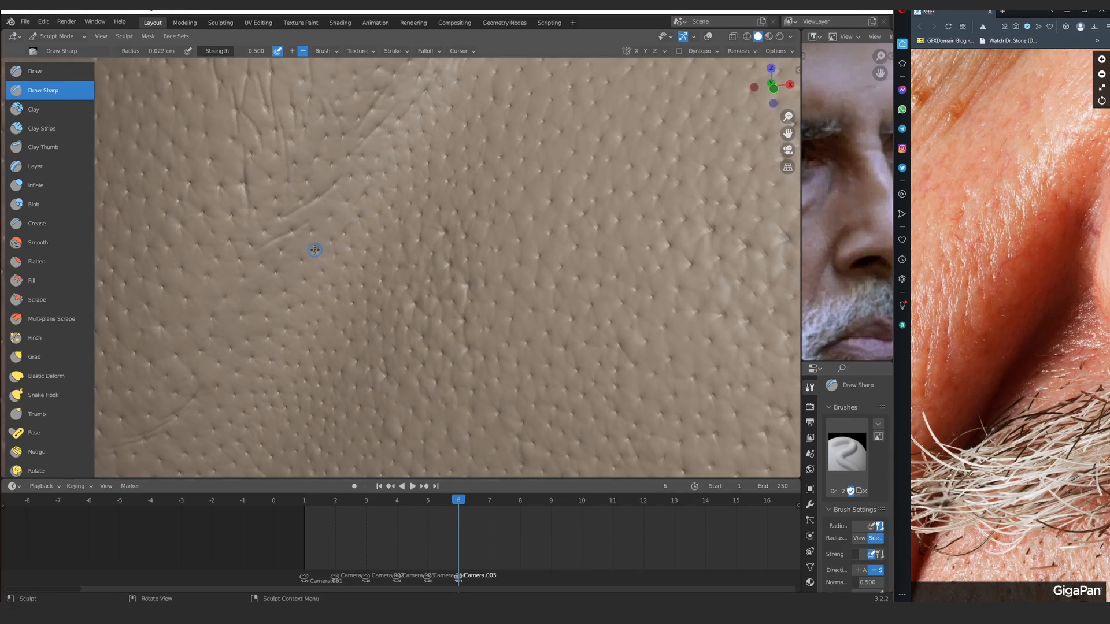
mouse_move(299, 317)
left_mouse_down("ctrl+alt")
mouse_move(346, 168)
mouse_move(360, 192)
mouse_move(337, 266)
mouse_move(341, 174)
mouse_move(331, 214)
mouse_move(353, 240)
mouse_move(335, 228)
mouse_move(325, 250)
mouse_move(368, 217)
mouse_move(292, 230)
mouse_move(404, 203)
mouse_move(396, 171)
left_mouse_up("ctrl+alt")
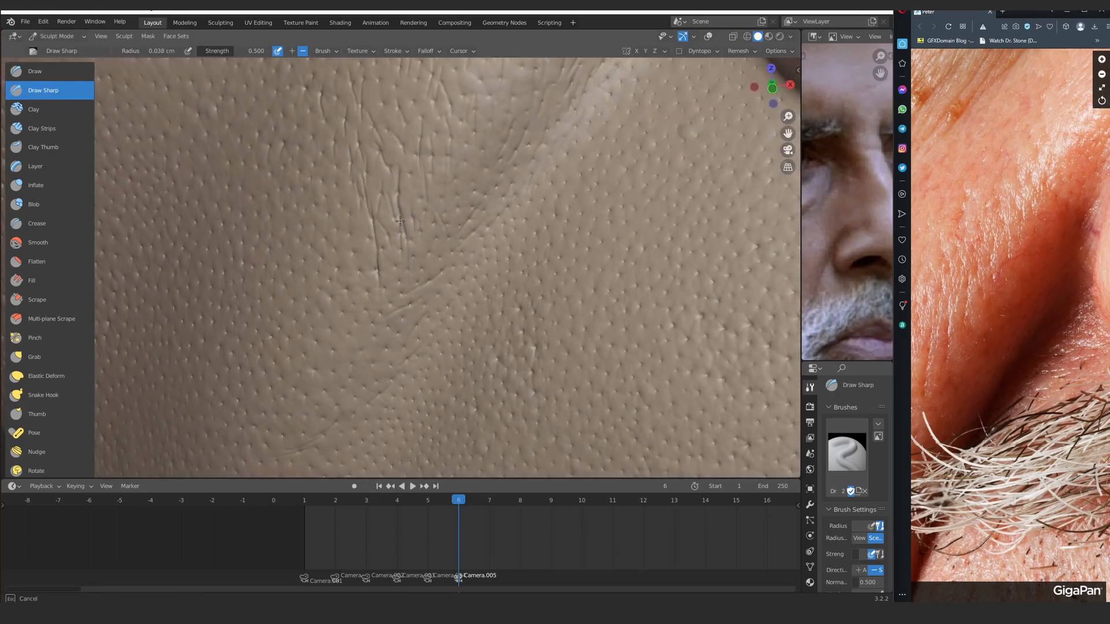
mouse_move(400, 220)
left_mouse_down("ctrl+alt")
mouse_move(366, 240)
mouse_move(337, 207)
mouse_move(341, 230)
left_mouse_up("ctrl+alt")
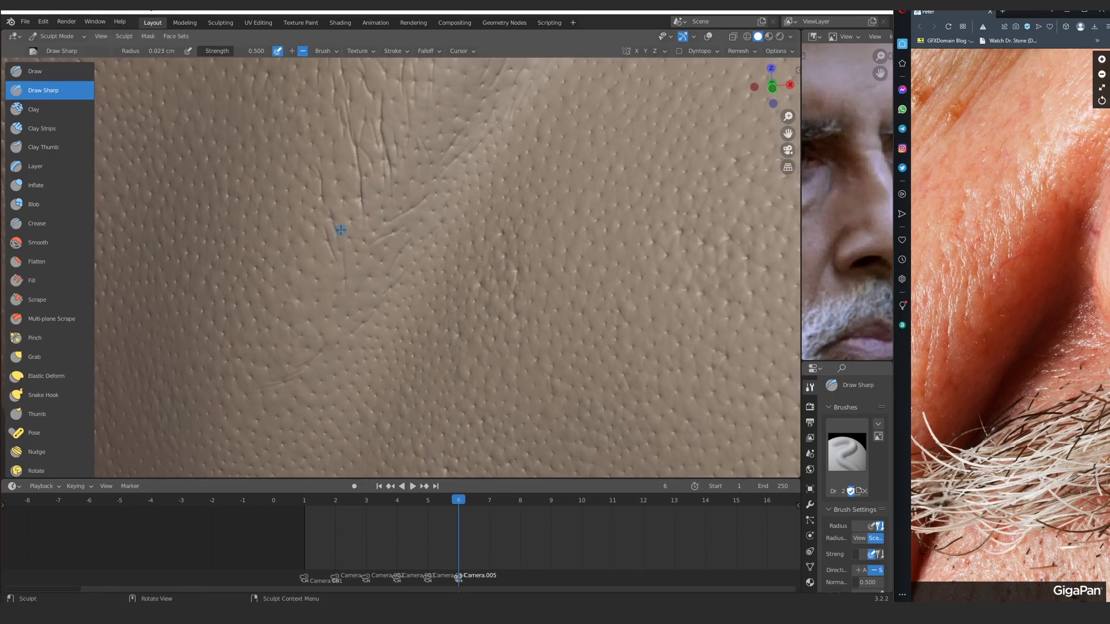
mouse_move(346, 200)
middle_mouse_down()
mouse_move(364, 198)
mouse_move(363, 219)
middle_mouse_up()
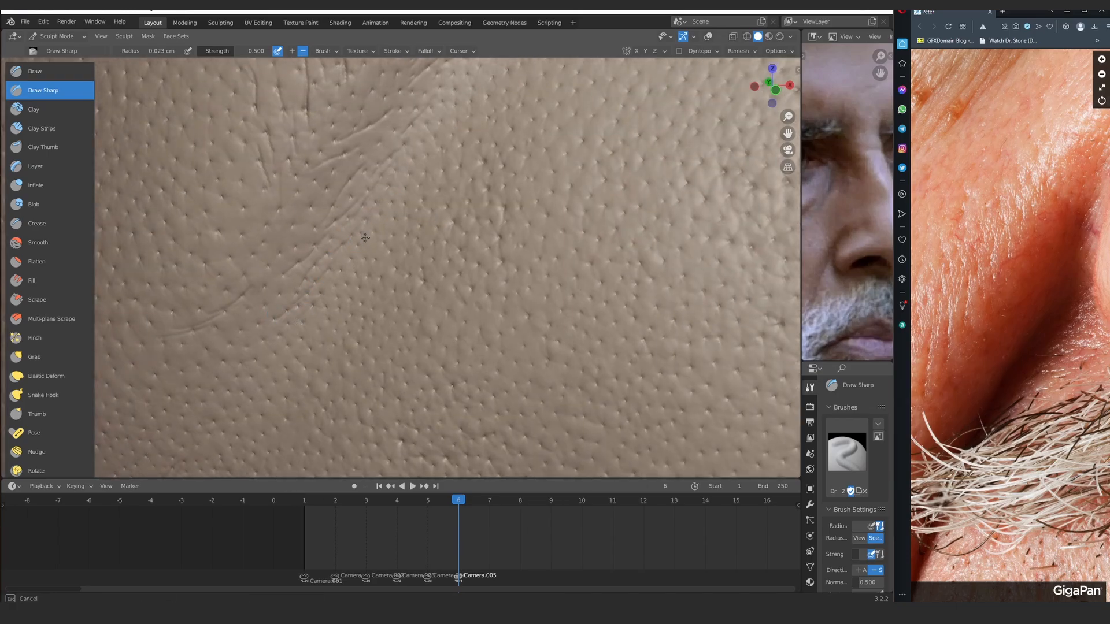
Carve a fine broken crease along the nasolabial fold on the opposite side of the nose
mouse_move(380, 224)
middle_mouse_down()
mouse_move(280, 291)
mouse_move(372, 185)
mouse_move(353, 197)
mouse_move(335, 210)
mouse_move(441, 178)
mouse_move(320, 187)
middle_mouse_up()
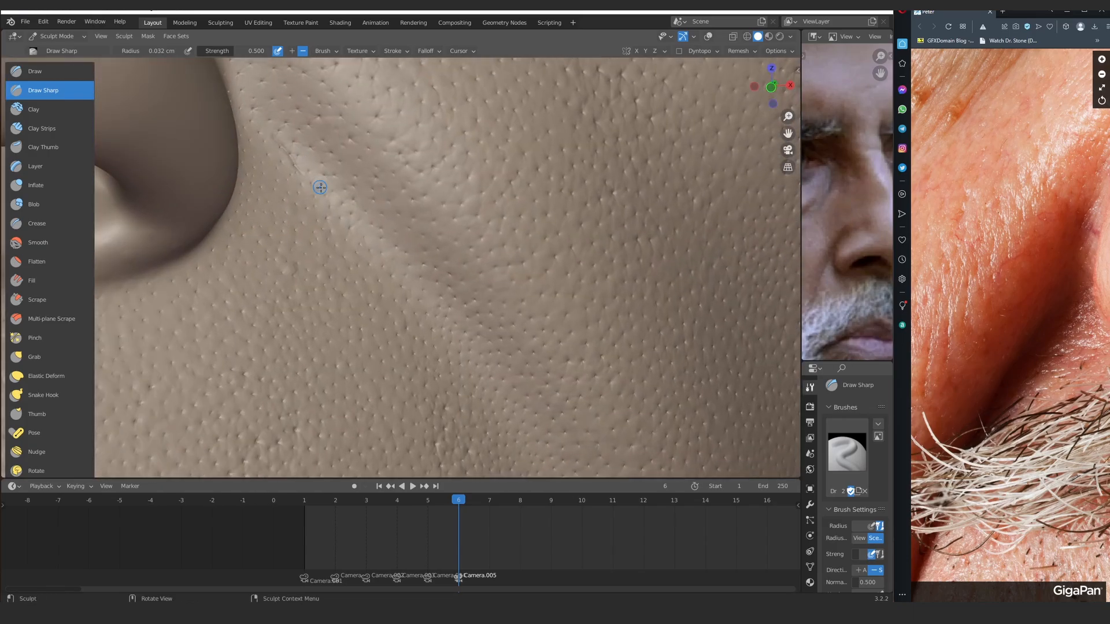
scroll(394, 264, "up", 1)
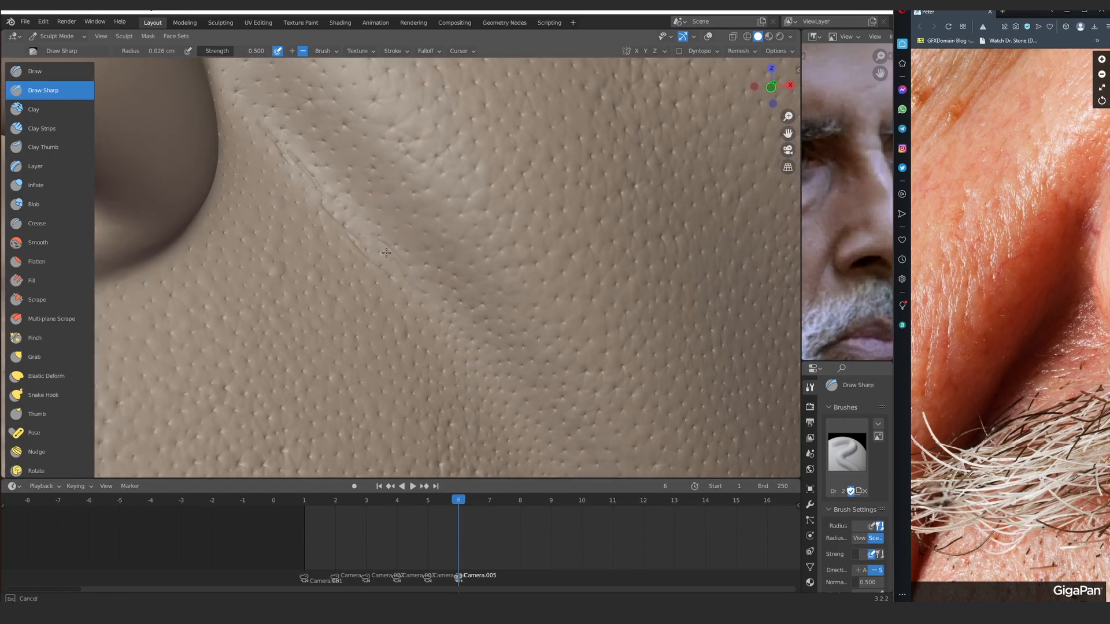
mouse_move(424, 193)
middle_mouse_down("ctrl")
mouse_move(424, 301)
mouse_move(312, 370)
mouse_move(324, 416)
middle_mouse_up("ctrl")
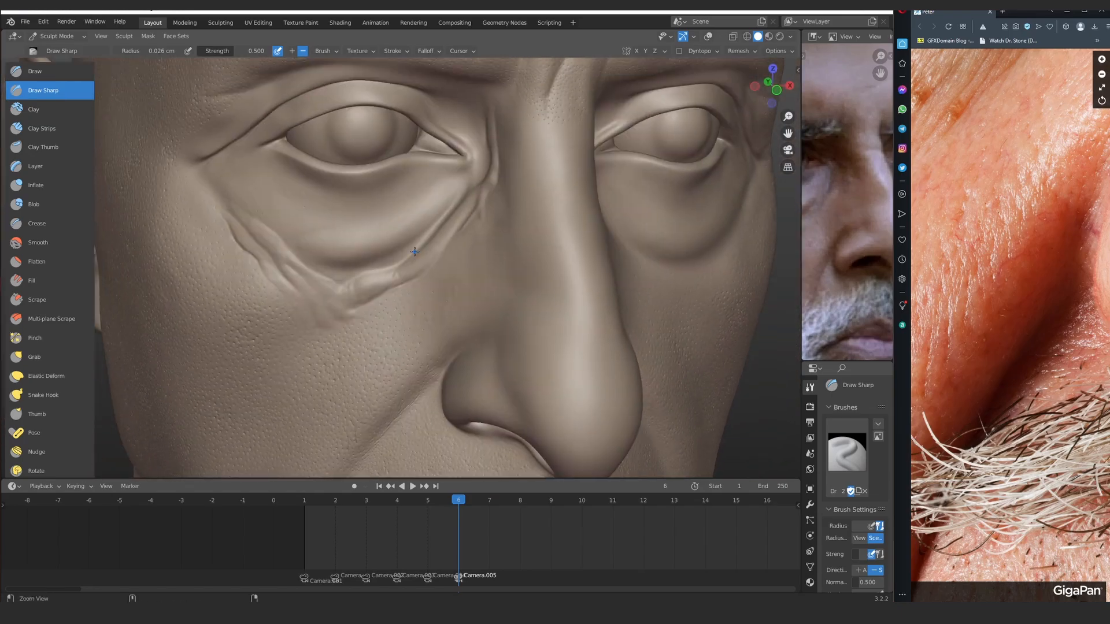
Carve a long vertical crease down one side of the philtrum, using the reference photo's upper lip as a guide
middle_click_drag(497, 404, 462, 173, "shift")
mouse_move(982, 463)
left_mouse_down()
mouse_move(991, 202)
mouse_move(1041, 208)
left_mouse_up()
scroll(468, 324, "up", 3)
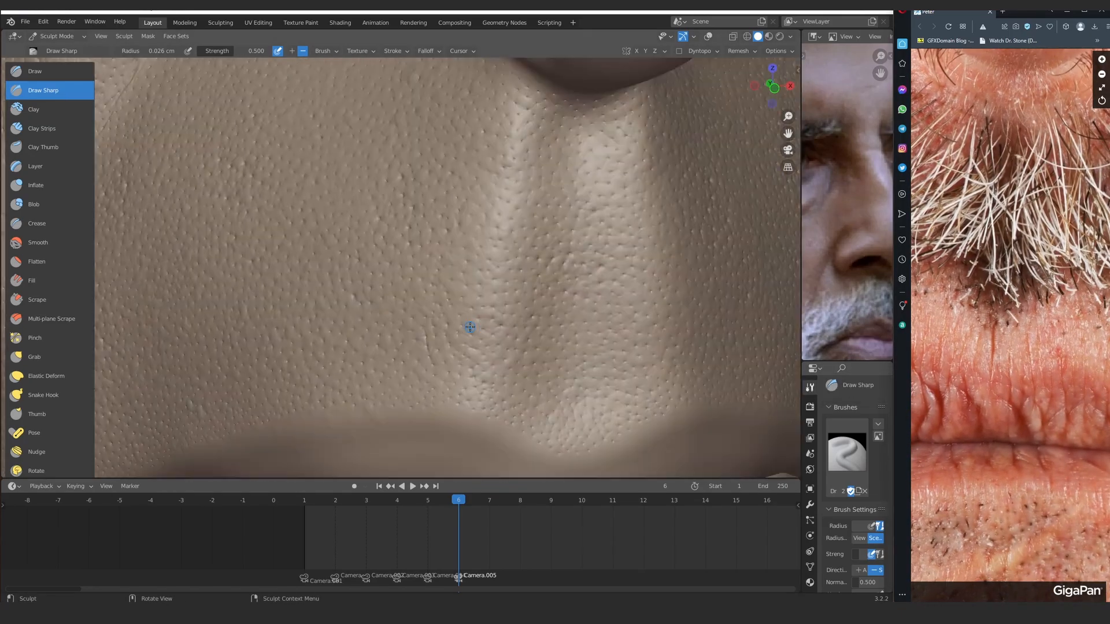
middle_click_drag(468, 324, 404, 317)
scroll(471, 345, "down", 1)
scroll(381, 263, "up", 3)
left_click_drag(388, 202, 376, 266)
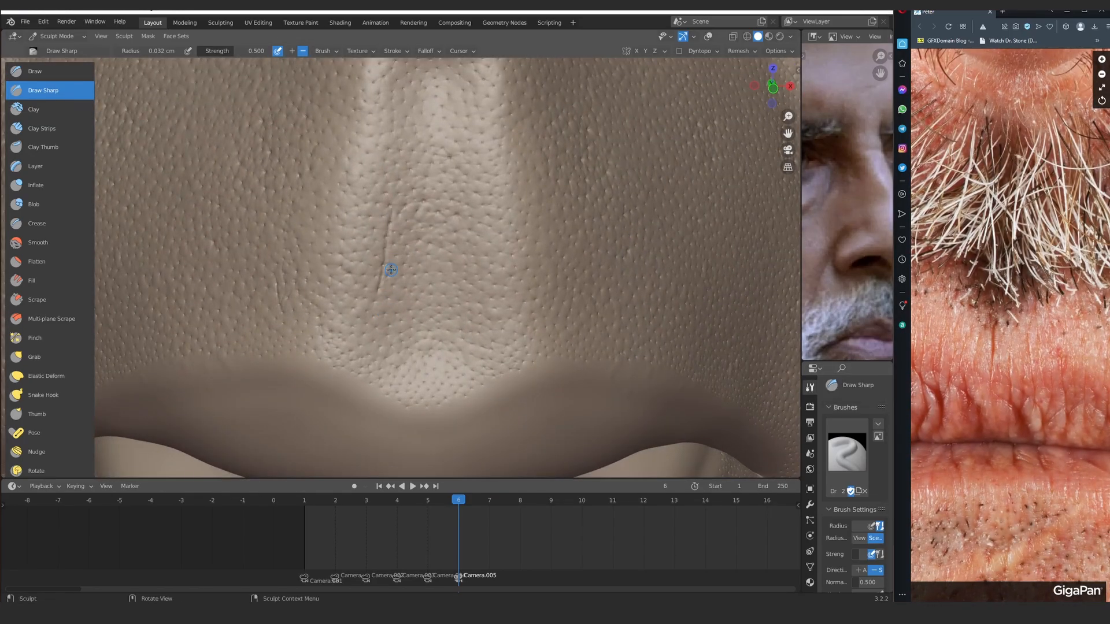
middle_click_drag(391, 267, 370, 299)
left_click_drag(370, 300, 337, 366)
Carve short vertical lines at the base of the philtrum and longer ones up its other side
middle_click_drag(347, 264, 368, 380)
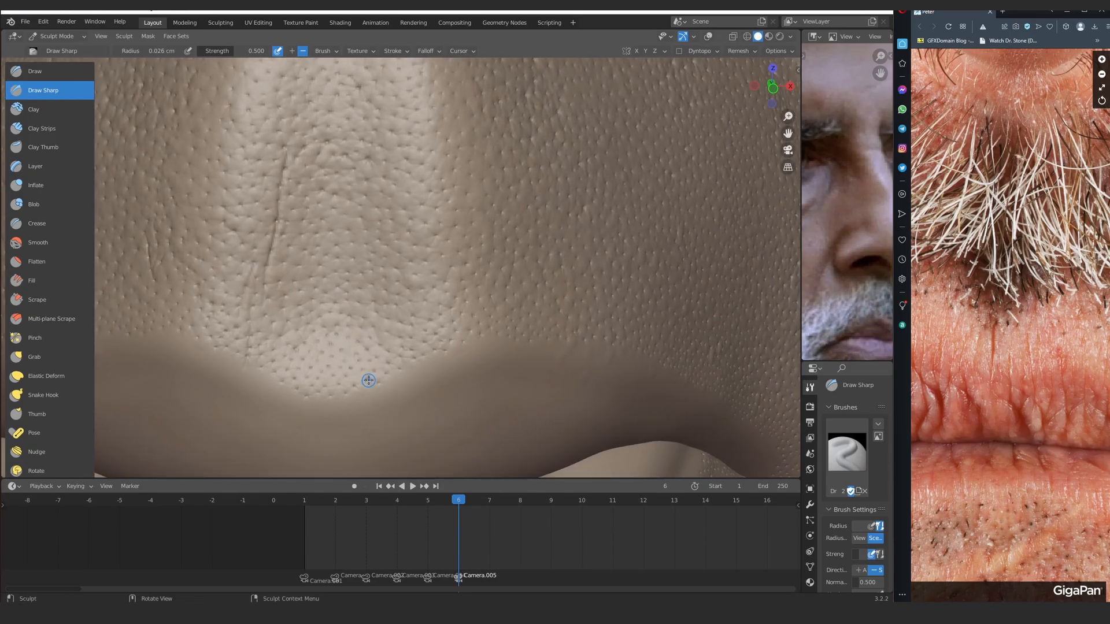
middle_click_drag(380, 251, 239, 367)
middle_click_drag(285, 304, 331, 350)
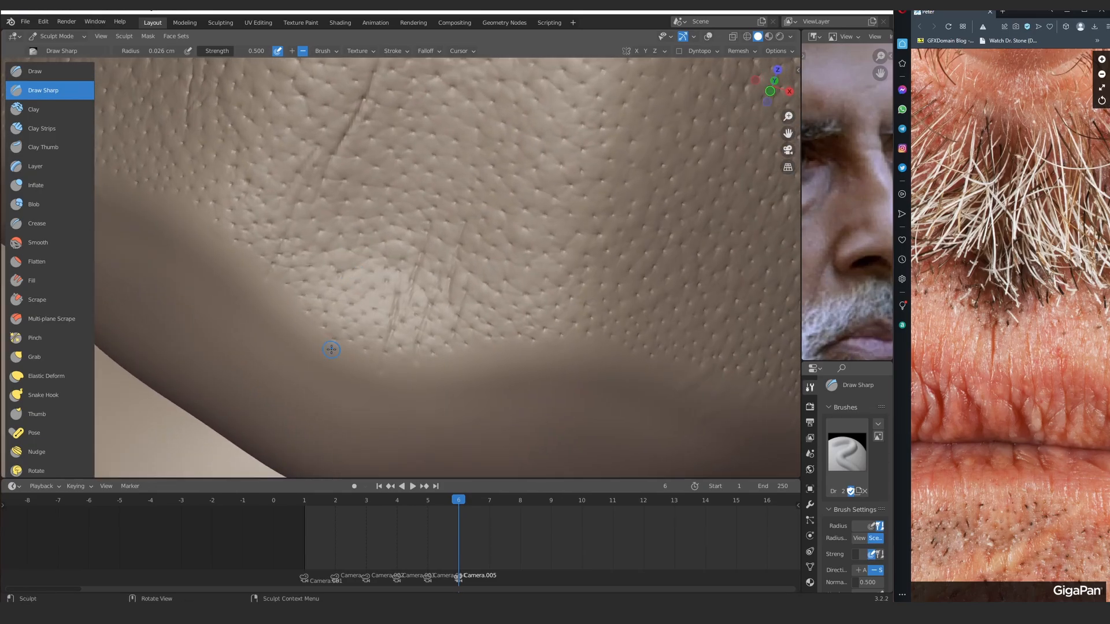
mouse_move(413, 230)
middle_mouse_down()
mouse_move(364, 199)
mouse_move(401, 240)
mouse_move(370, 250)
middle_mouse_up()
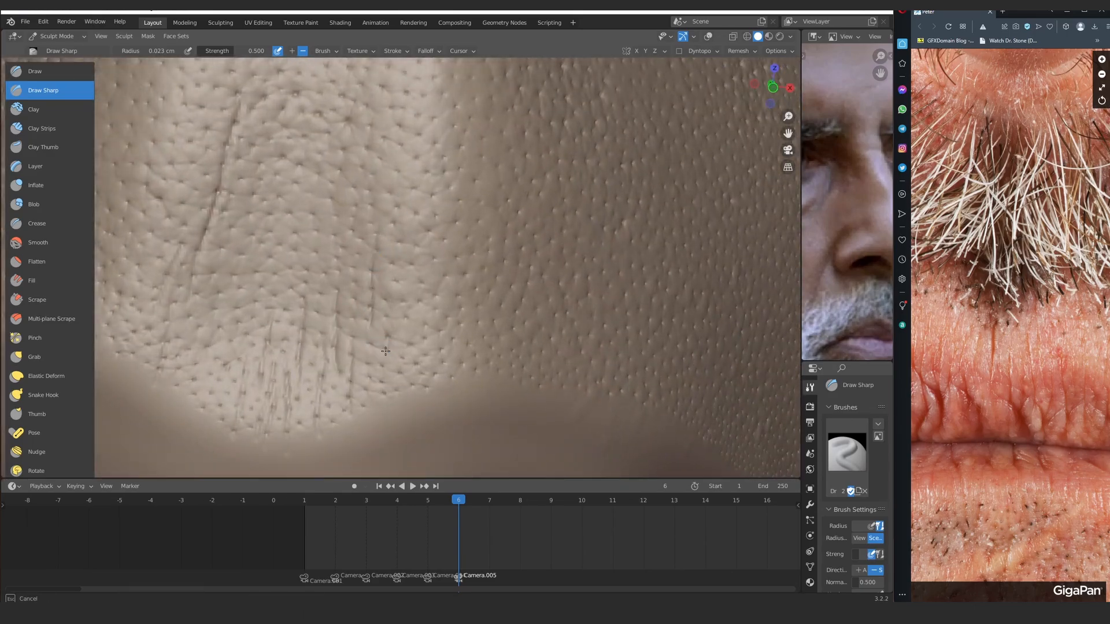
middle_click_drag(385, 350, 343, 212)
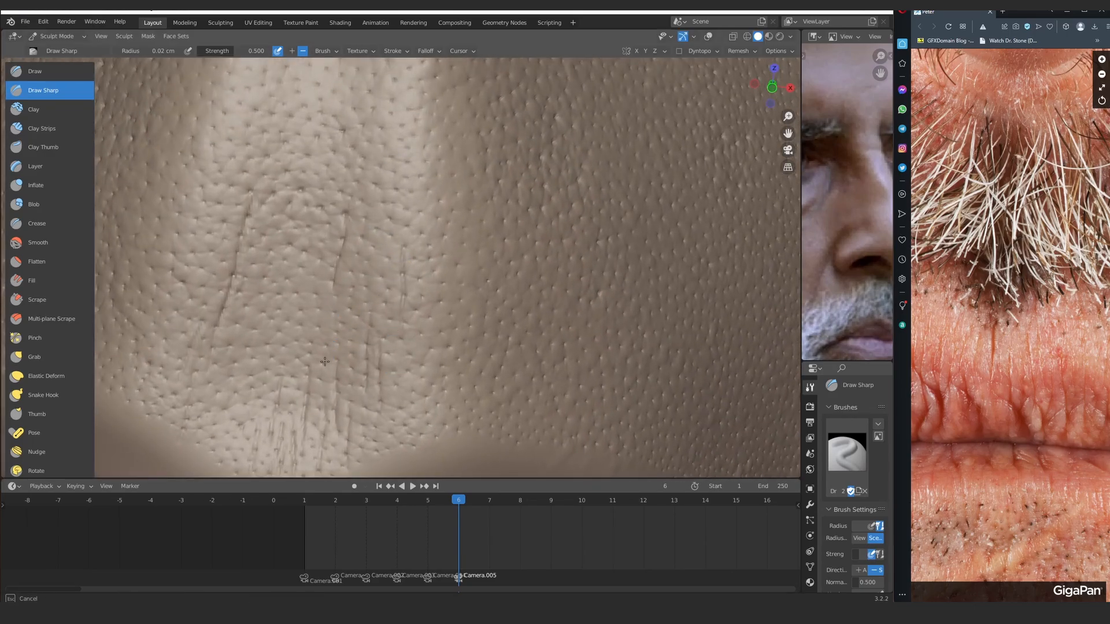
Carve thin vertical creases on the skin above the upper lip, just beside the philtrum
scroll(347, 286, "down", 8)
mouse_move(278, 362)
middle_mouse_down("shift")
mouse_move(370, 295)
mouse_move(368, 335)
middle_mouse_up("shift")
scroll(324, 280, "up", 8)
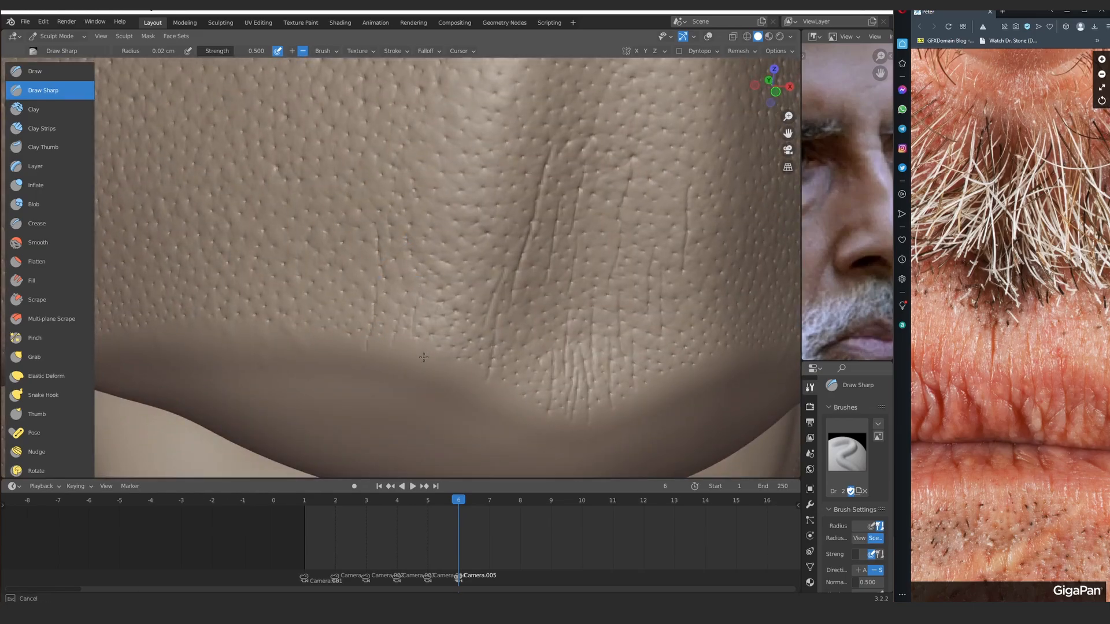
mouse_move(423, 357)
middle_mouse_down()
mouse_move(411, 253)
mouse_move(388, 346)
mouse_move(389, 178)
mouse_move(350, 196)
middle_mouse_up()
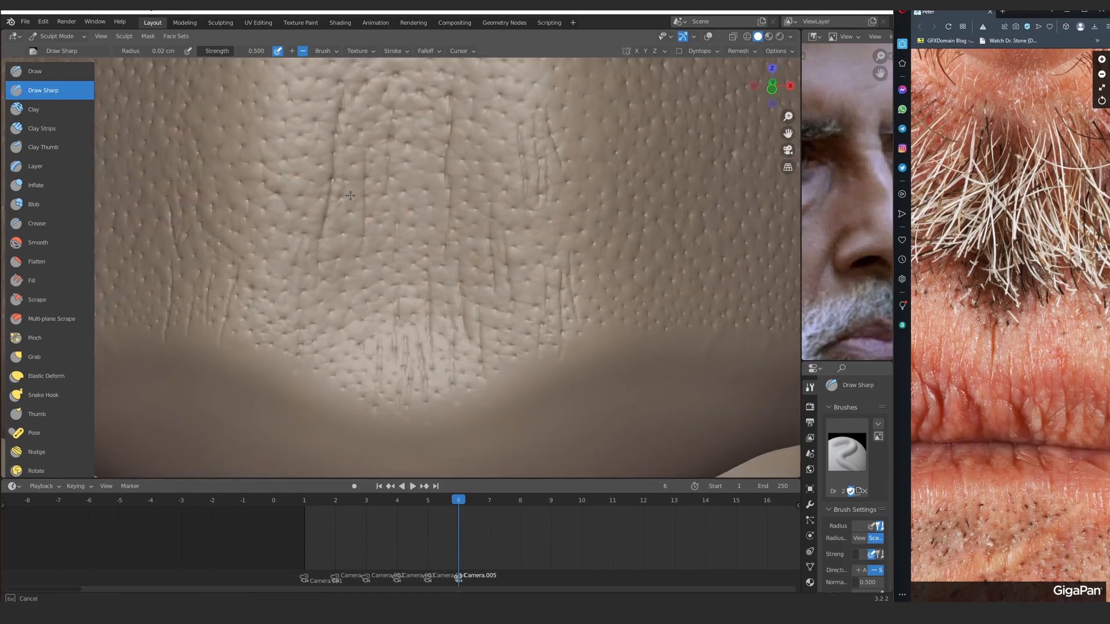
Fill in the lower philtrum and both its ridges with more fine vertical lines between the pores
middle_click_drag(352, 245, 326, 256, "shift")
middle_click_drag(386, 202, 387, 195, "ctrl")
left_click_drag(322, 368, 319, 408)
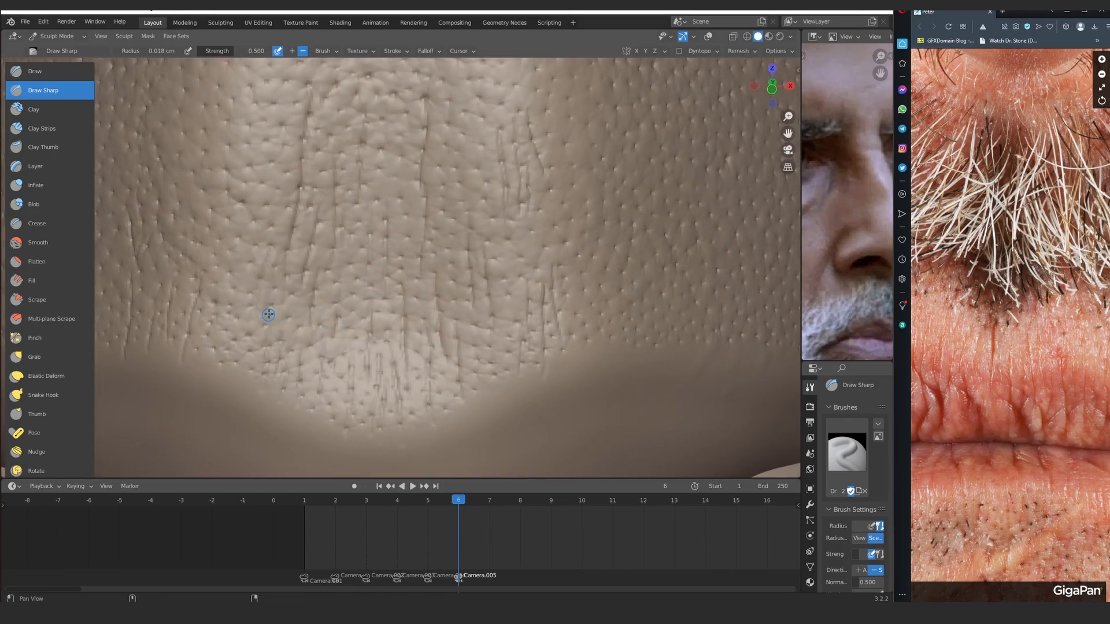
middle_click_drag(268, 314, 330, 349, "shift")
left_click_drag(347, 333, 346, 315)
middle_click_drag(347, 324, 347, 422, "ctrl")
middle_click_drag(508, 280, 509, 198, "ctrl")
left_click_drag(332, 198, 330, 150)
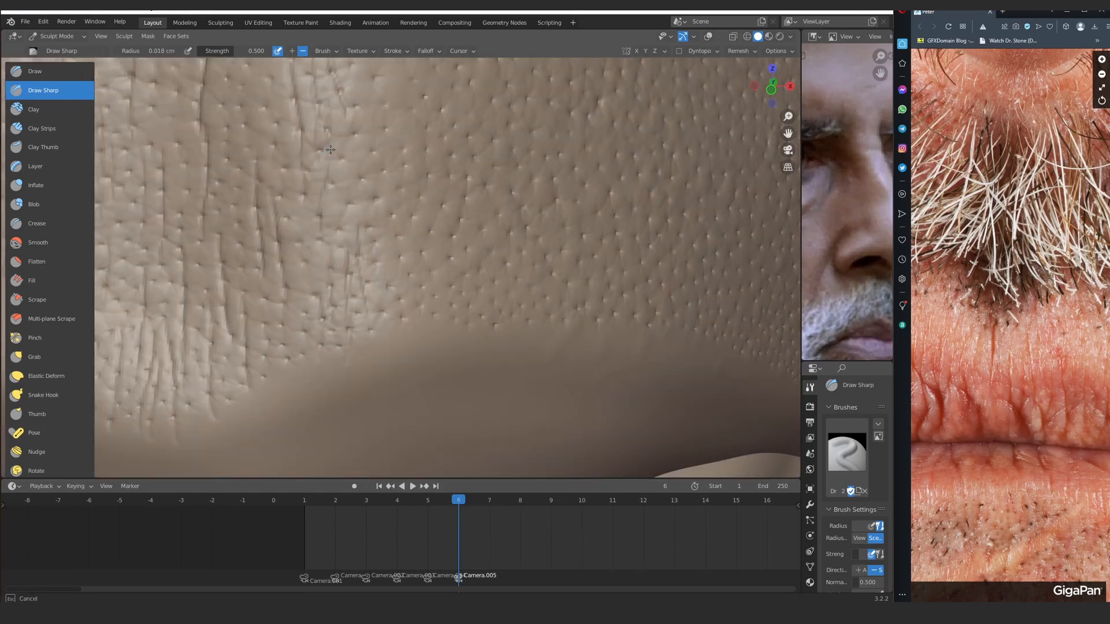
Carve curved horizontal creases at the top of the philtrum under the nose, checking that area in the reference photo
mouse_move(302, 204)
middle_mouse_down()
mouse_move(324, 174)
mouse_move(347, 312)
middle_mouse_up()
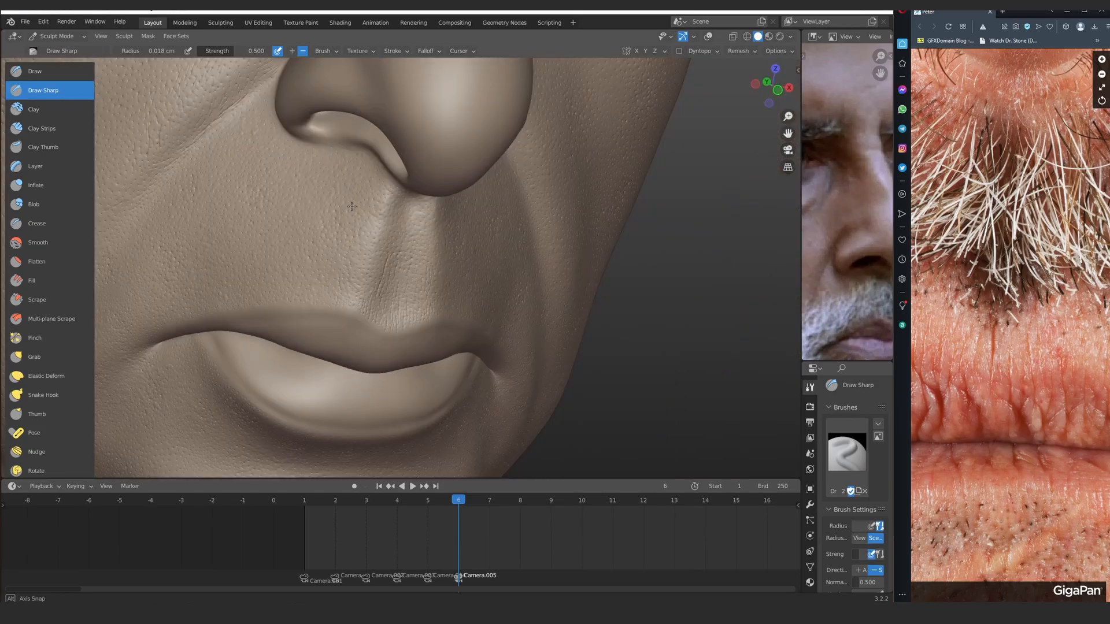
middle_click_drag(352, 206, 462, 215)
mouse_move(994, 216)
left_mouse_down()
mouse_move(1017, 347)
mouse_move(1057, 292)
left_mouse_up()
scroll(419, 173, "up", 4)
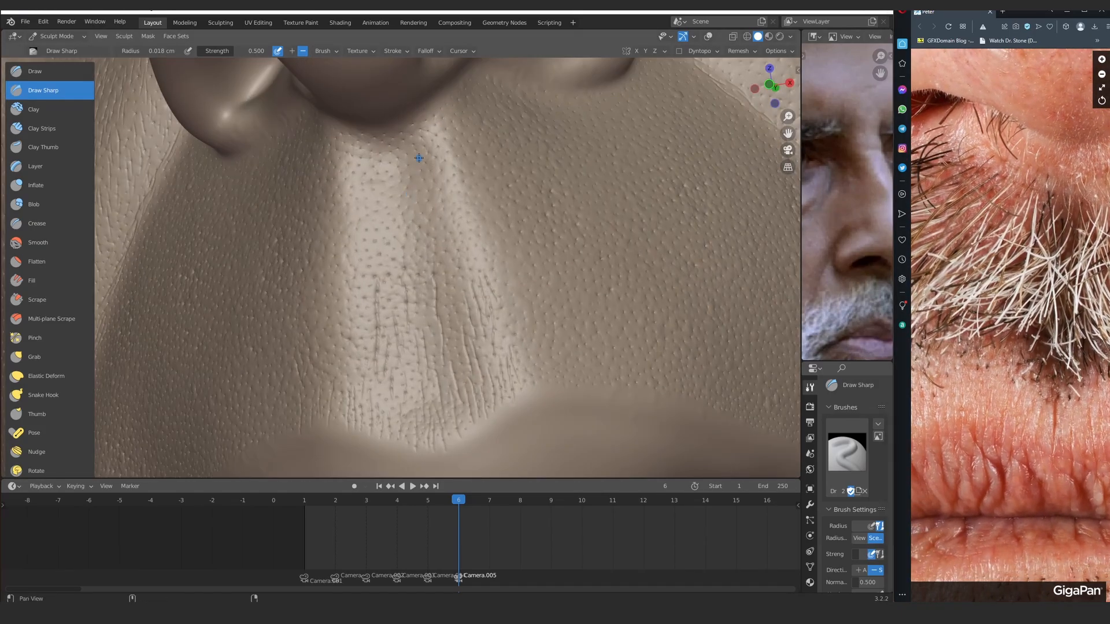
middle_click_drag(418, 159, 439, 173)
left_click_drag(477, 158, 538, 113)
mouse_move(440, 197)
left_mouse_down("ctrl+alt")
mouse_move(428, 165)
mouse_move(496, 142)
left_mouse_up("ctrl+alt")
mouse_move(462, 162)
left_mouse_down("alt")
mouse_move(416, 179)
mouse_move(370, 174)
mouse_move(404, 194)
left_mouse_up("alt")
left_click_drag(410, 196, 472, 204, "alt")
left_click_drag(385, 213, 476, 203)
mouse_move(476, 203)
left_mouse_down("alt")
mouse_move(463, 201)
mouse_move(517, 131)
left_mouse_up("alt")
left_click_drag(408, 243, 399, 209, "ctrl+alt")
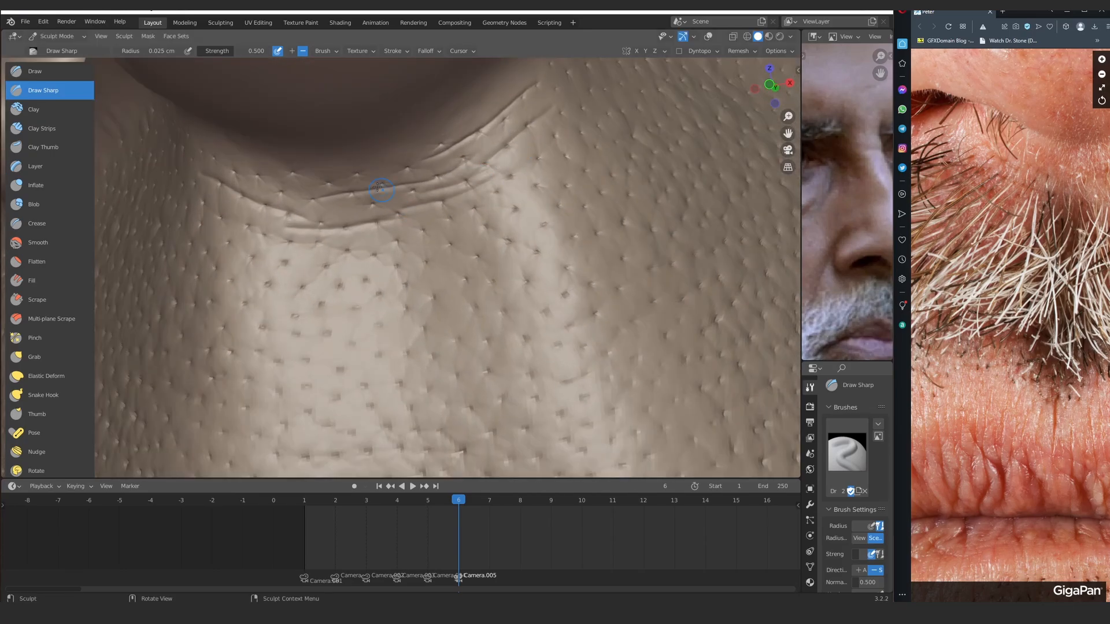
Extend the curved creases under the nose around both ends and add further rows below them
mouse_move(378, 187)
middle_mouse_down()
mouse_move(397, 188)
mouse_move(381, 180)
mouse_move(408, 307)
mouse_move(403, 150)
middle_mouse_up()
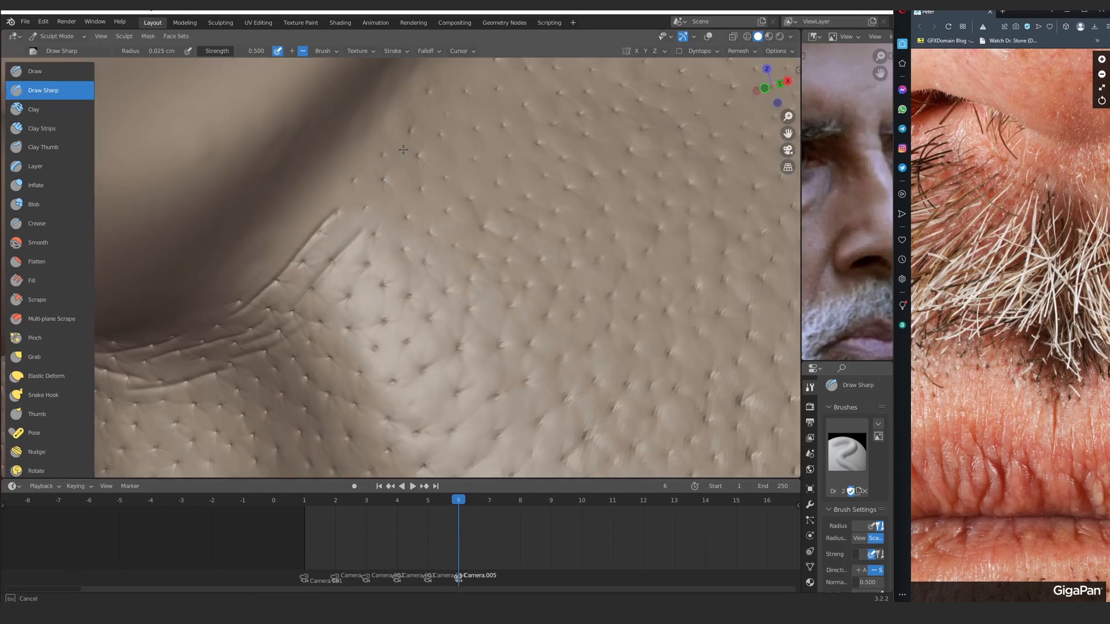
left_click_drag(403, 150, 301, 335)
mouse_move(432, 162)
middle_mouse_down("ctrl")
mouse_move(362, 255)
mouse_move(405, 257)
middle_mouse_up("ctrl")
middle_click_drag(404, 258, 371, 216, "ctrl")
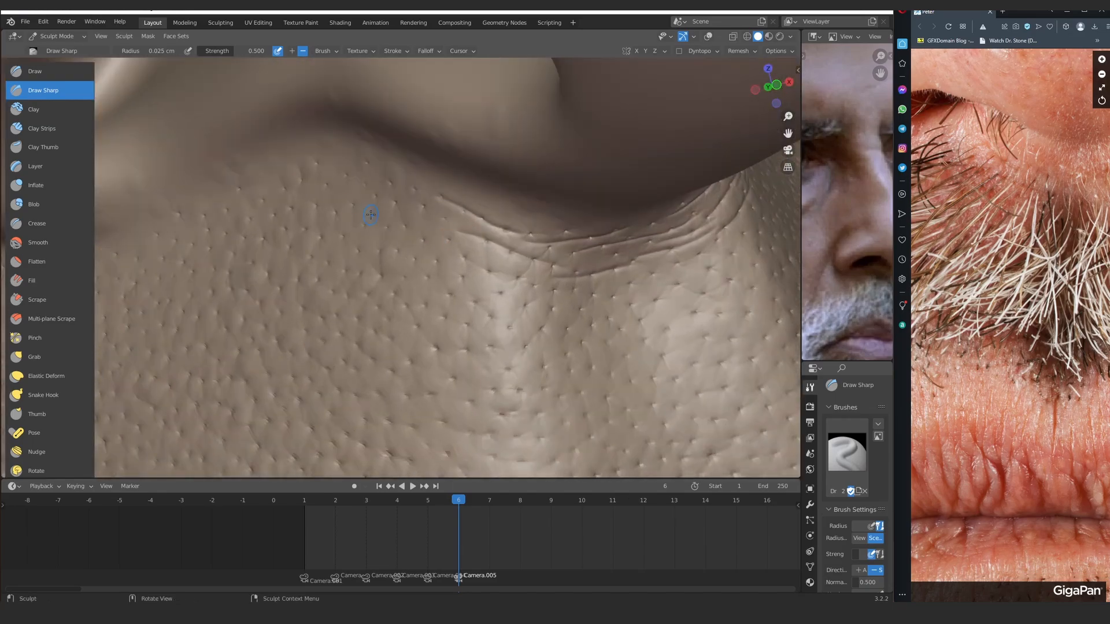
left_click_drag(372, 214, 509, 287)
mouse_move(417, 259)
left_mouse_down()
mouse_move(367, 235)
mouse_move(284, 225)
left_mouse_up()
left_click_drag(369, 219, 353, 234, "alt")
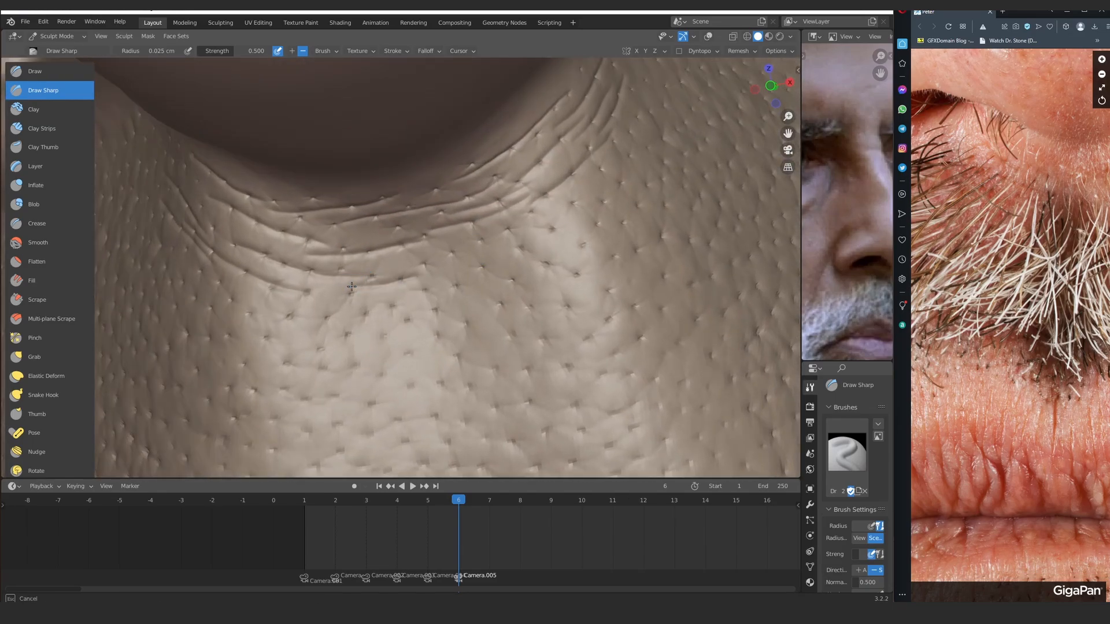
left_click_drag(474, 243, 529, 218)
left_click_drag(377, 189, 431, 226, "ctrl+alt")
Carve short vertical creases just above the upper lip border, between the philtrum and the mouth corner
scroll(431, 225, "up", 8)
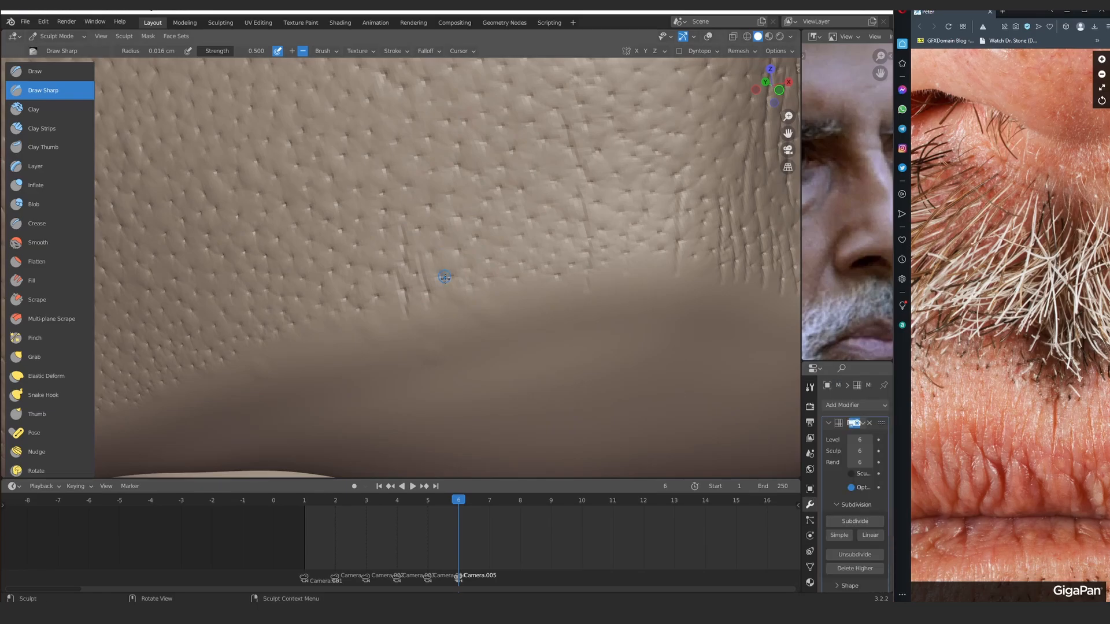
middle_click_drag(357, 111, 384, 226, "ctrl")
scroll(384, 225, "up", 4)
left_click_drag(361, 252, 367, 288)
mouse_move(448, 280)
middle_mouse_down()
mouse_move(344, 231)
mouse_move(359, 210)
middle_mouse_up()
Turn on X symmetry, carve a row of short fine lines along the upper lip border, and compare with the reference lip
mouse_move(428, 209)
middle_mouse_down("ctrl")
mouse_move(433, 255)
mouse_move(434, 243)
middle_mouse_up("ctrl")
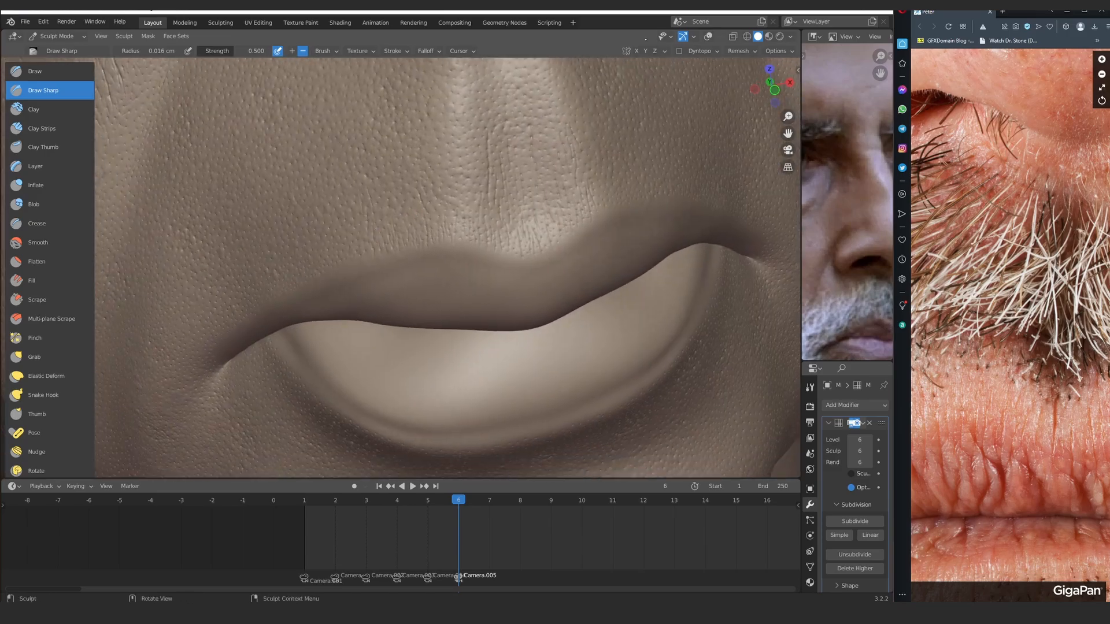
middle_click_drag(401, 260, 399, 234, "ctrl")
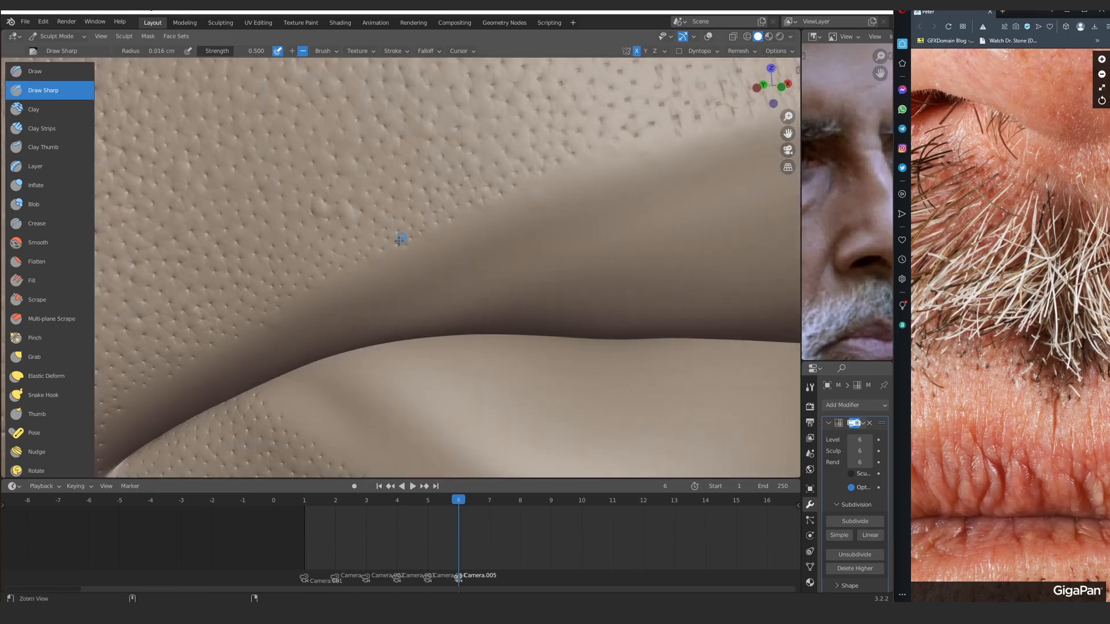
left_click_drag(278, 243, 301, 285)
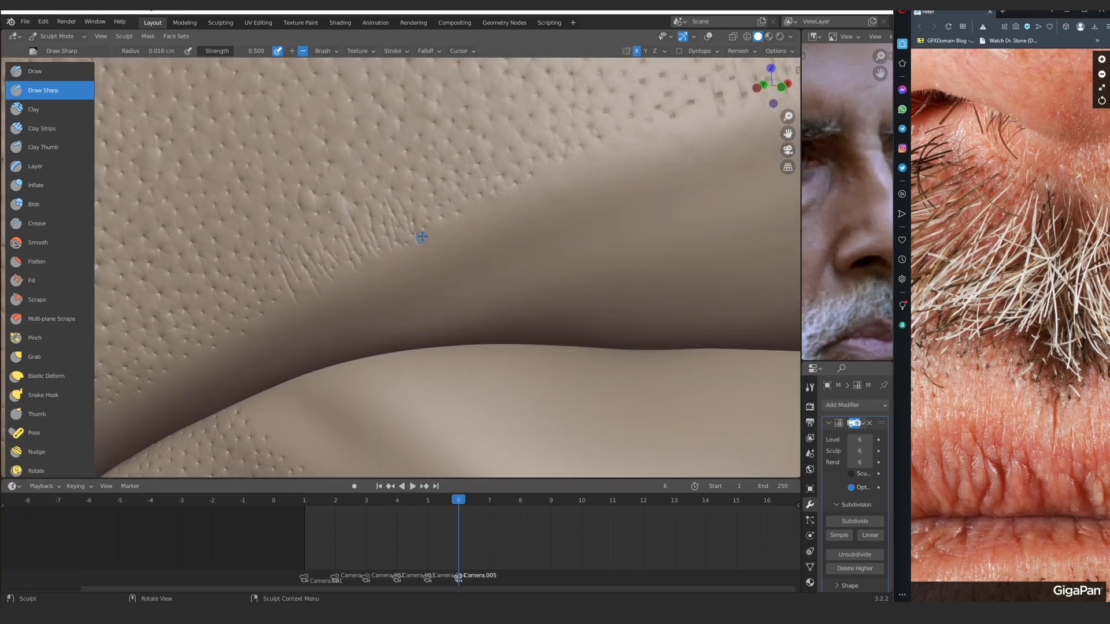
left_click_drag(463, 136, 465, 190, "ctrl+alt")
left_click_drag(1022, 508, 964, 402)
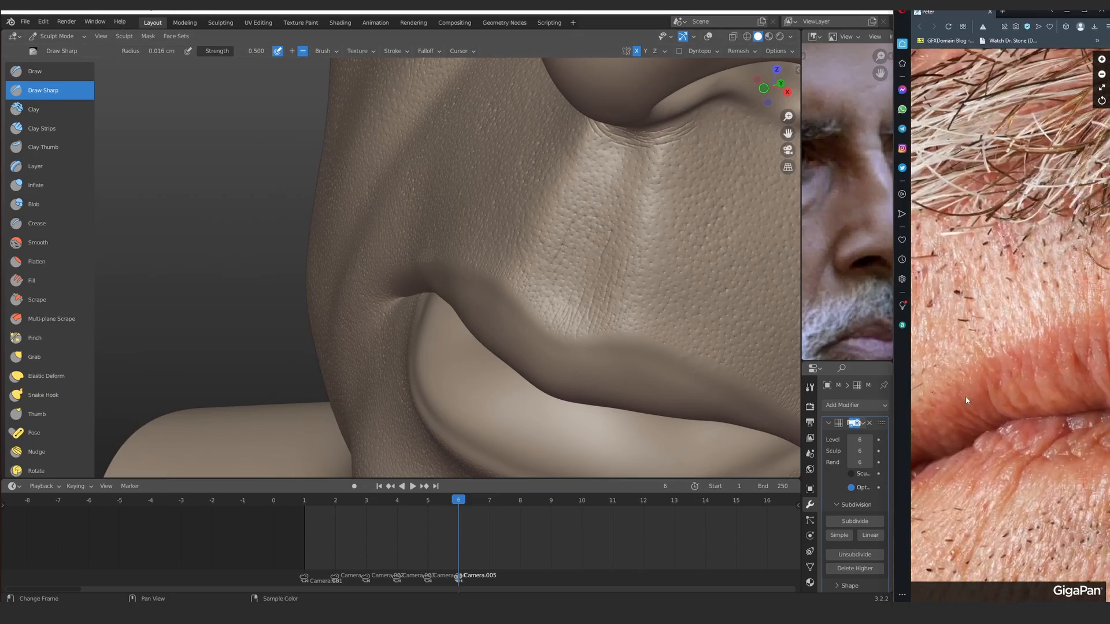
Carve short fine wrinkle lines along the upper lip's edge with the Draw Sharp brush at a 0.016 cm radius
mouse_move(407, 272)
left_mouse_down("ctrl+alt")
mouse_move(406, 215)
mouse_move(404, 278)
mouse_move(368, 262)
left_mouse_up("ctrl+alt")
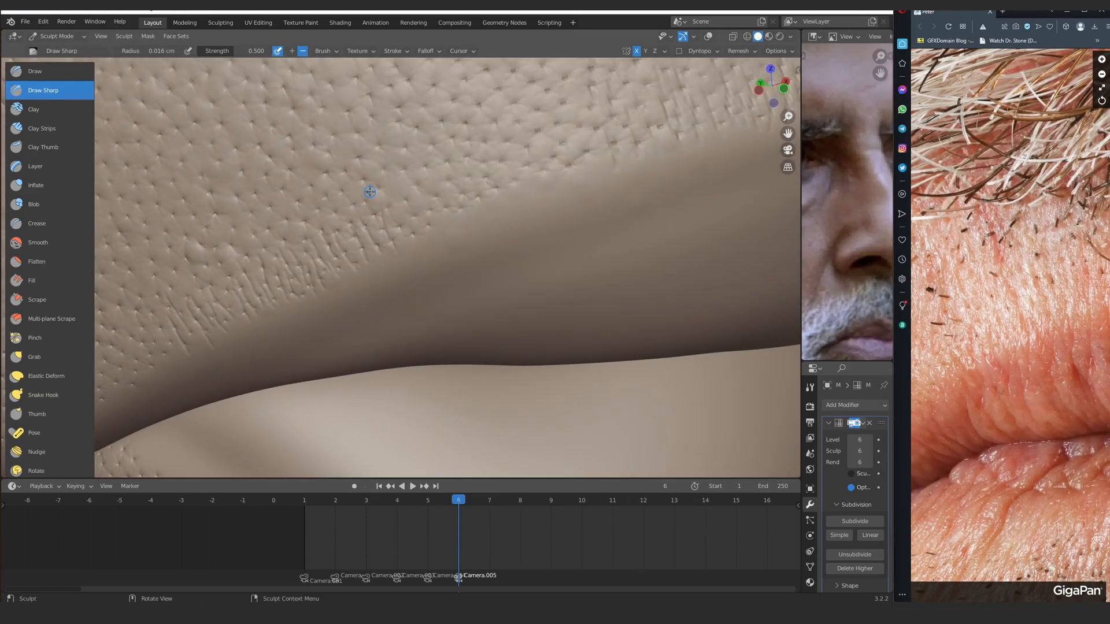
left_click_drag(387, 206, 428, 238)
left_click_drag(428, 238, 410, 225, "alt")
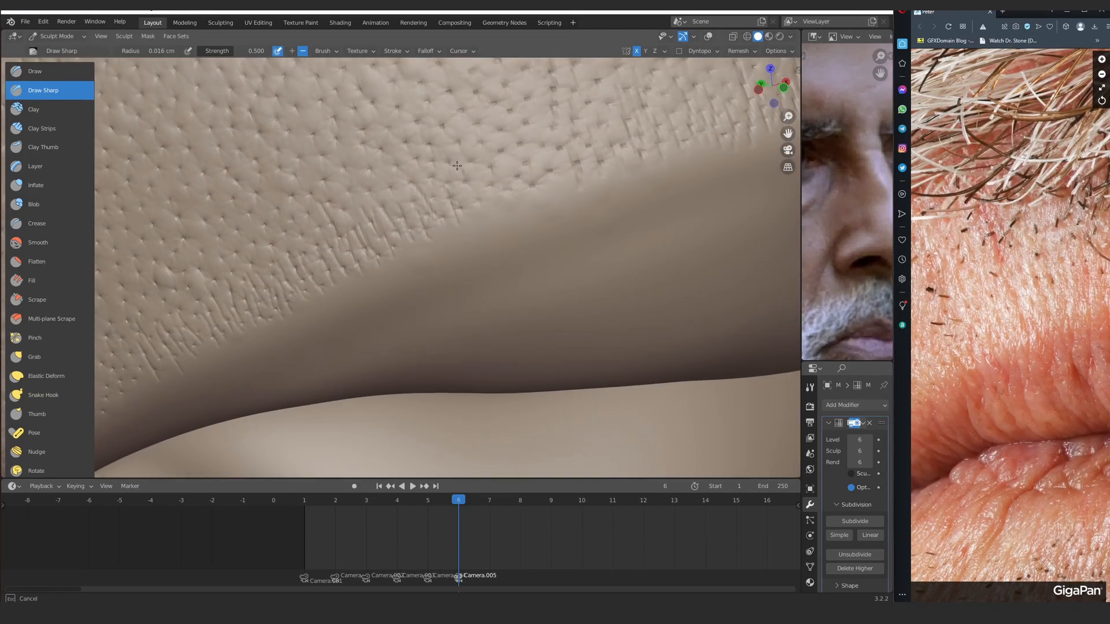
mouse_move(517, 145)
left_mouse_down("ctrl+alt")
mouse_move(513, 208)
mouse_move(462, 167)
left_mouse_up("ctrl+alt")
left_click_drag(463, 167, 449, 197, "alt")
left_click_drag(448, 211, 442, 178)
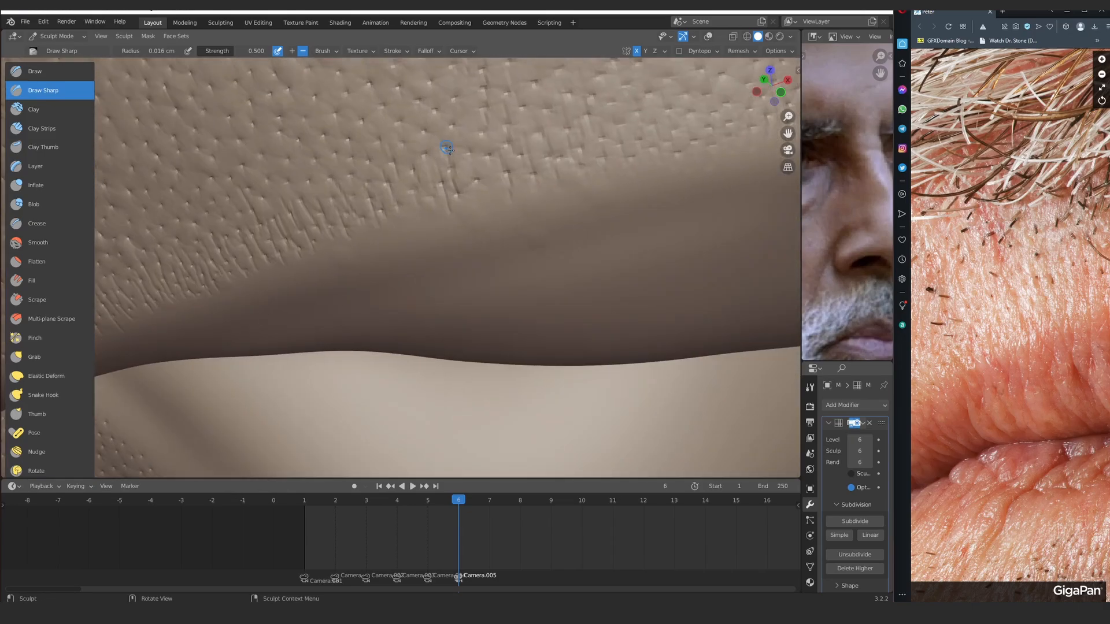
mouse_move(395, 215)
left_mouse_down("ctrl+alt")
mouse_move(393, 277)
mouse_move(399, 185)
left_mouse_up("ctrl+alt")
Turn off X symmetry and carve a crease running down from the mouth corner at a 0.033 cm radius, following the reference photo
mouse_move(1011, 439)
left_mouse_down()
mouse_move(1012, 191)
mouse_move(1012, 231)
left_mouse_up()
mouse_move(277, 243)
left_mouse_down("alt")
mouse_move(270, 189)
mouse_move(431, 178)
left_mouse_up("alt")
mouse_move(942, 243)
left_mouse_down()
mouse_move(1031, 240)
mouse_move(1005, 263)
left_mouse_up()
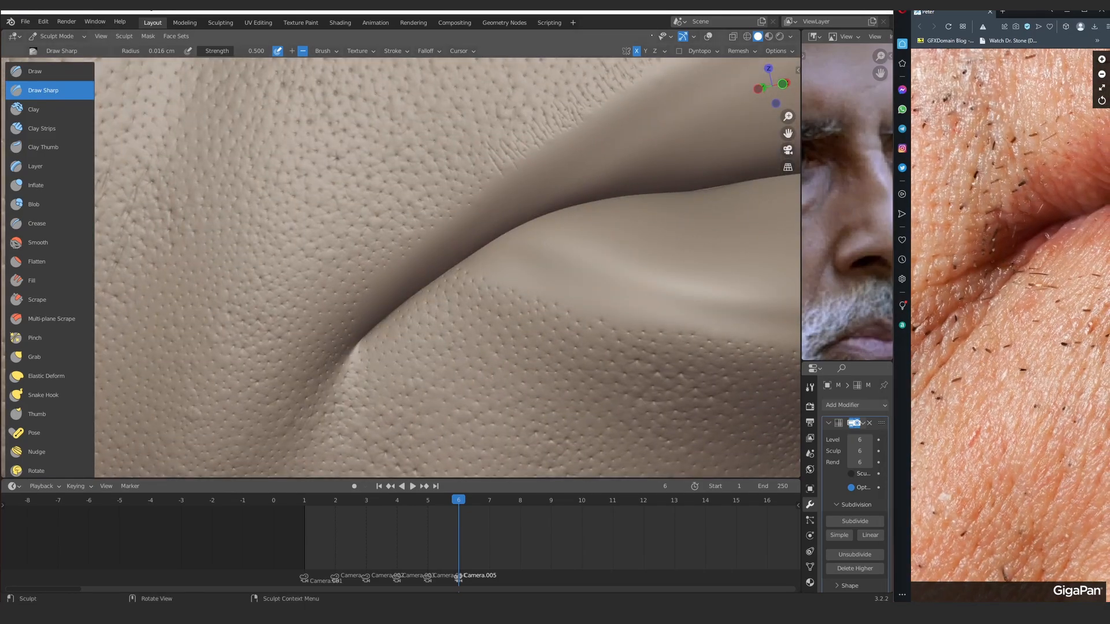
left_click_drag(300, 393, 298, 338, "ctrl+alt")
mouse_move(297, 337)
left_mouse_down("alt+shift")
mouse_move(373, 214)
mouse_move(379, 182)
mouse_move(352, 306)
left_mouse_up("alt+shift")
mouse_move(332, 323)
left_mouse_down("alt+shift")
mouse_move(333, 294)
mouse_move(362, 234)
left_mouse_up("alt+shift")
key("f")
left_click(366, 235)
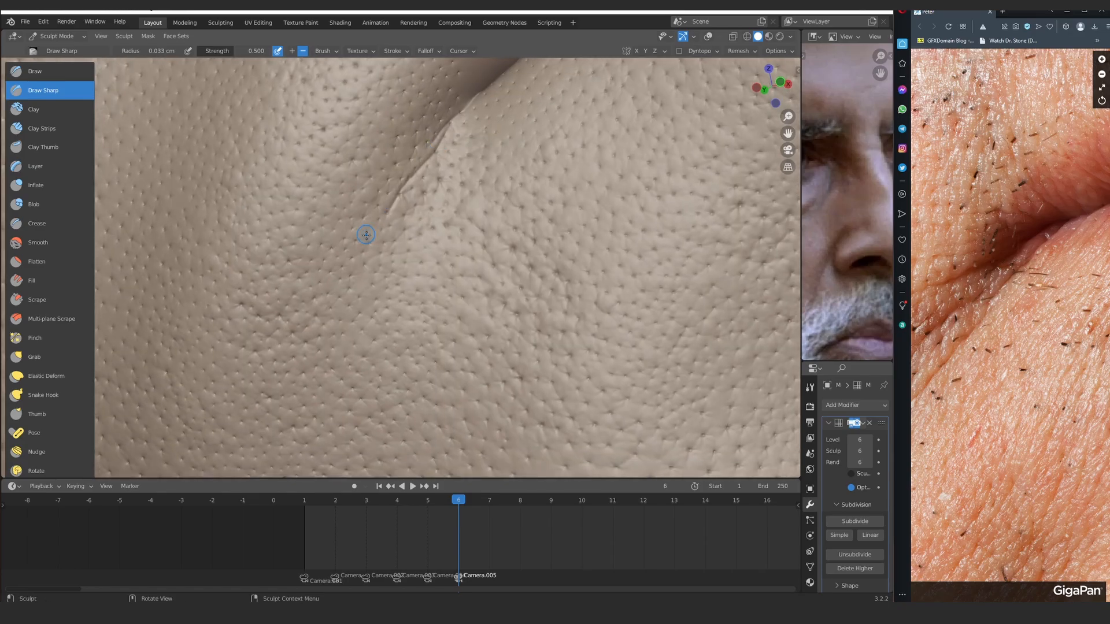
left_click_drag(327, 293, 315, 306)
mouse_move(443, 145)
left_mouse_down("ctrl+alt")
mouse_move(443, 206)
mouse_move(440, 138)
left_mouse_up("ctrl+alt")
left_click_drag(405, 124, 353, 185)
mouse_move(384, 151)
left_mouse_down("ctrl+alt")
mouse_move(387, 215)
mouse_move(443, 206)
left_mouse_up("ctrl+alt")
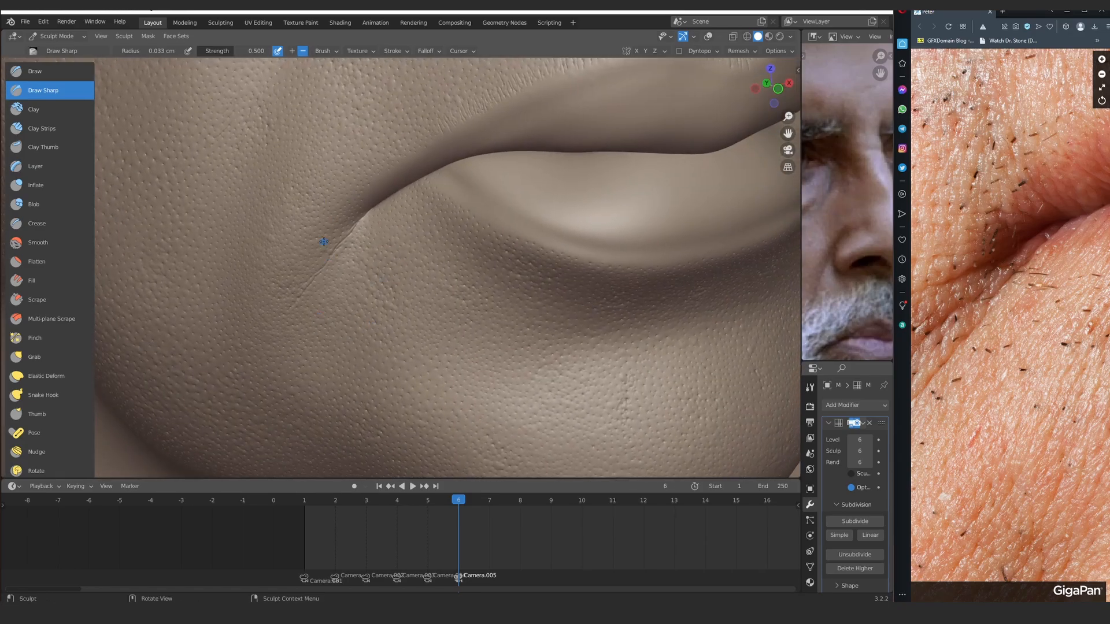
Carve a long secondary crease from the mouth corner out toward the cheek at a 0.026 cm radius
left_click_drag(324, 242, 412, 165, "ctrl+alt")
left_click_drag(503, 194, 519, 166, "alt")
left_click_drag(462, 197, 490, 162, "alt+shift")
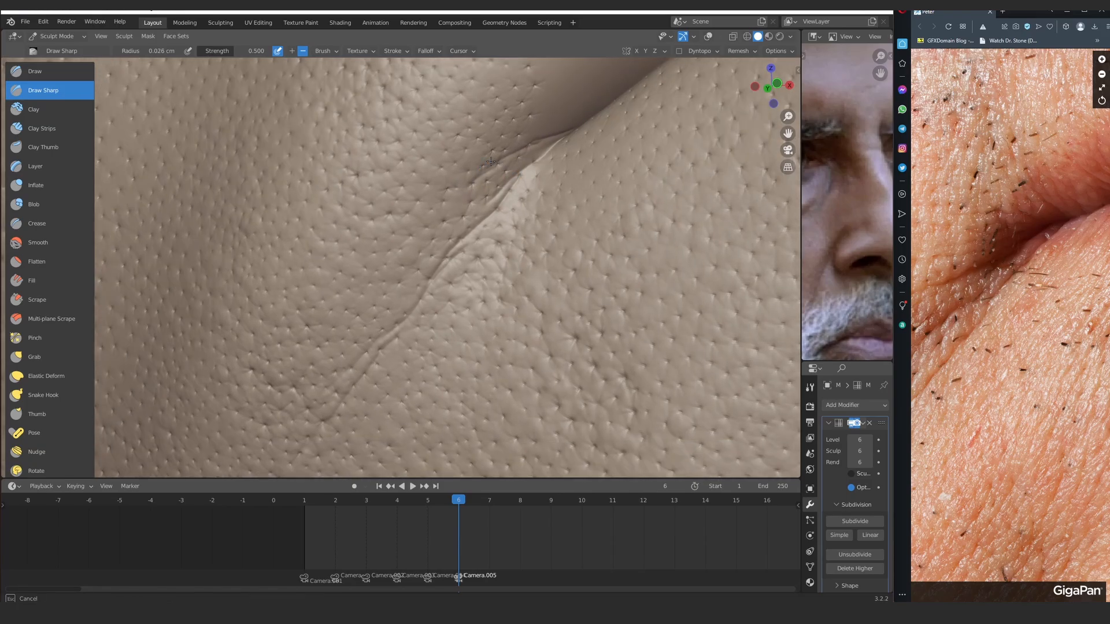
mouse_move(445, 211)
left_mouse_down("ctrl+alt")
mouse_move(440, 277)
mouse_move(414, 163)
mouse_move(436, 142)
left_mouse_up("ctrl+alt")
left_click_drag(364, 222, 273, 242)
mouse_move(393, 199)
left_mouse_down("ctrl+alt")
mouse_move(389, 260)
mouse_move(441, 201)
mouse_move(451, 166)
left_mouse_up("ctrl+alt")
Add thinner creases between the two main mouth-corner folds with the brush radius reduced to 0.024 cm
key("f")
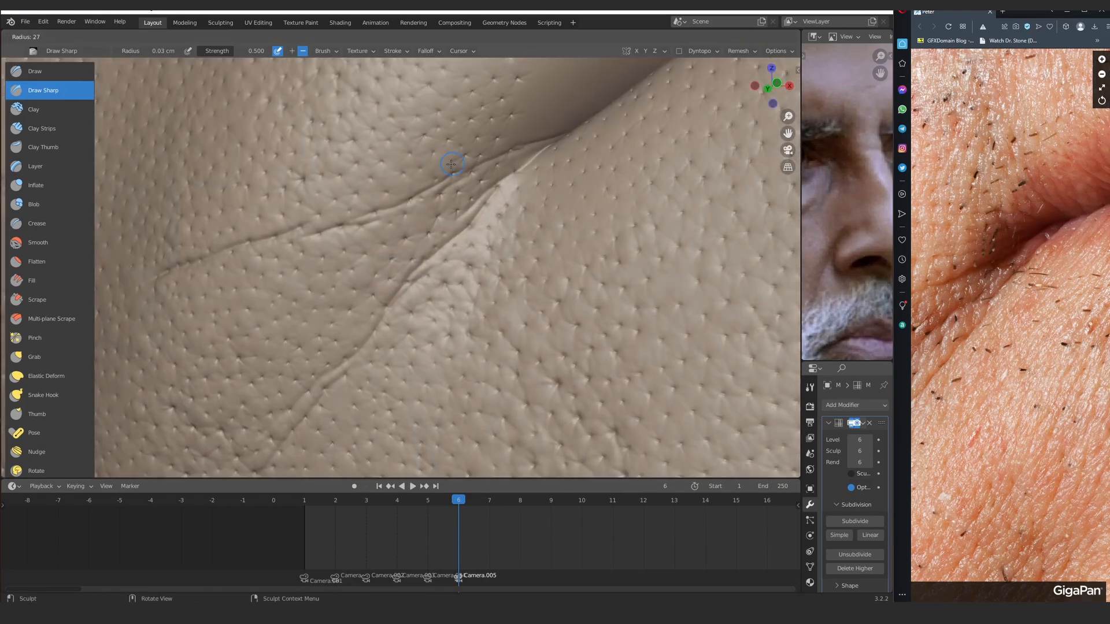
left_click(443, 167)
left_click_drag(401, 224, 428, 163, "alt+shift")
left_click_drag(377, 203, 413, 173, "alt+shift")
left_click_drag(338, 232, 361, 209, "alt+shift")
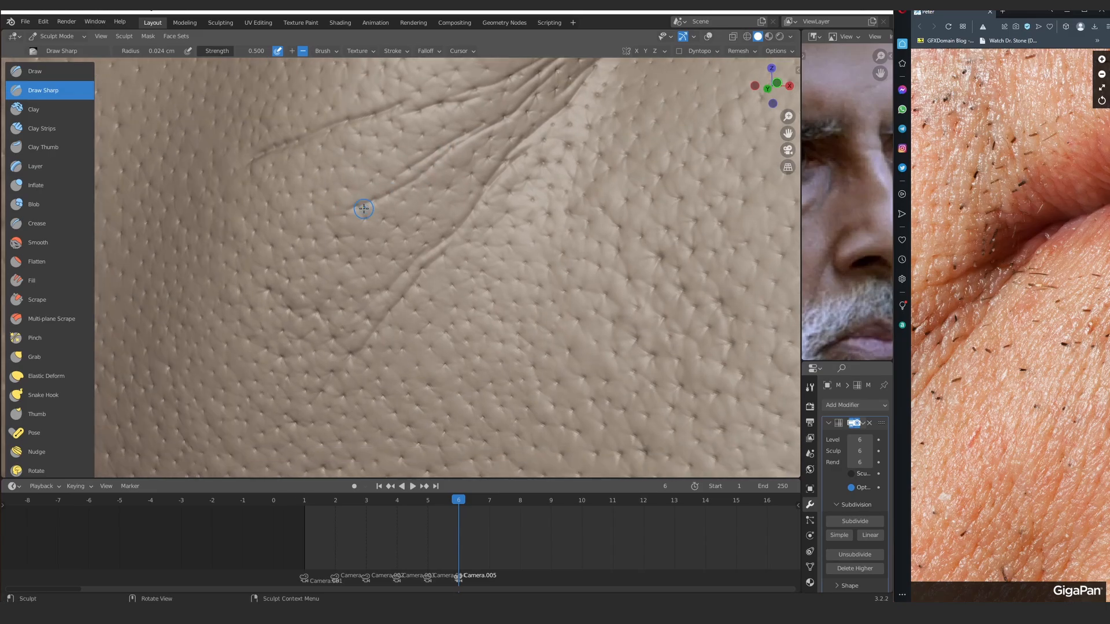
mouse_move(373, 153)
left_mouse_down("ctrl+alt")
mouse_move(379, 209)
mouse_move(397, 228)
mouse_move(401, 191)
mouse_move(449, 163)
mouse_move(428, 146)
left_mouse_up("ctrl+alt")
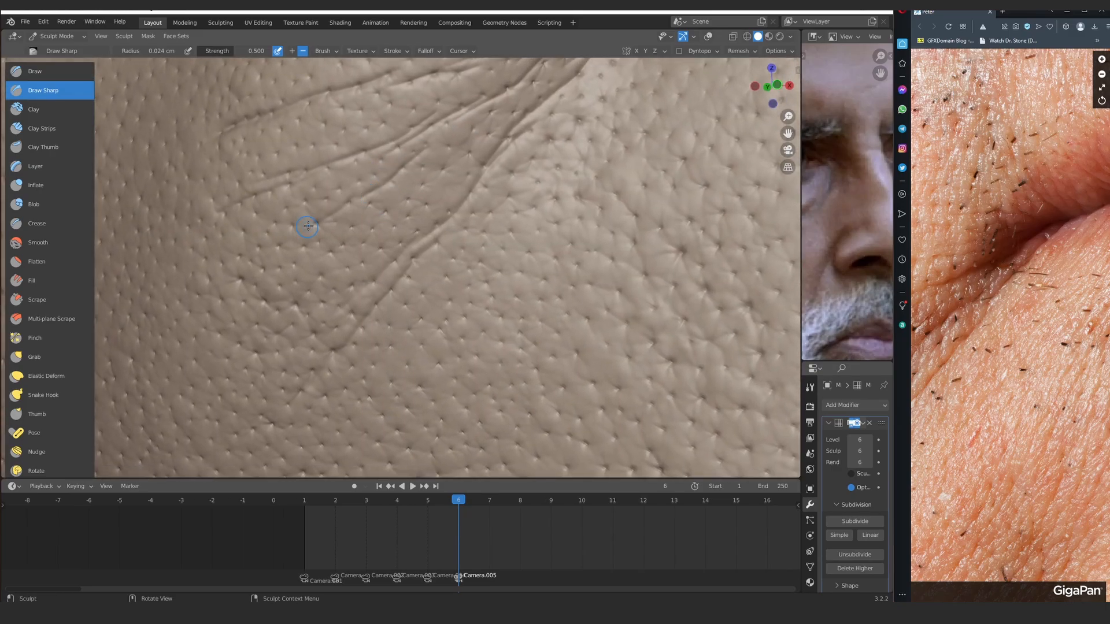
left_click_drag(362, 204, 362, 260, "ctrl+alt")
Select the Draw brush and open the active tool's brush settings
left_click(35, 71)
left_click(810, 386)
left_click(846, 453)
left_click(527, 277)
left_click_drag(386, 185, 386, 124, "ctrl+alt")
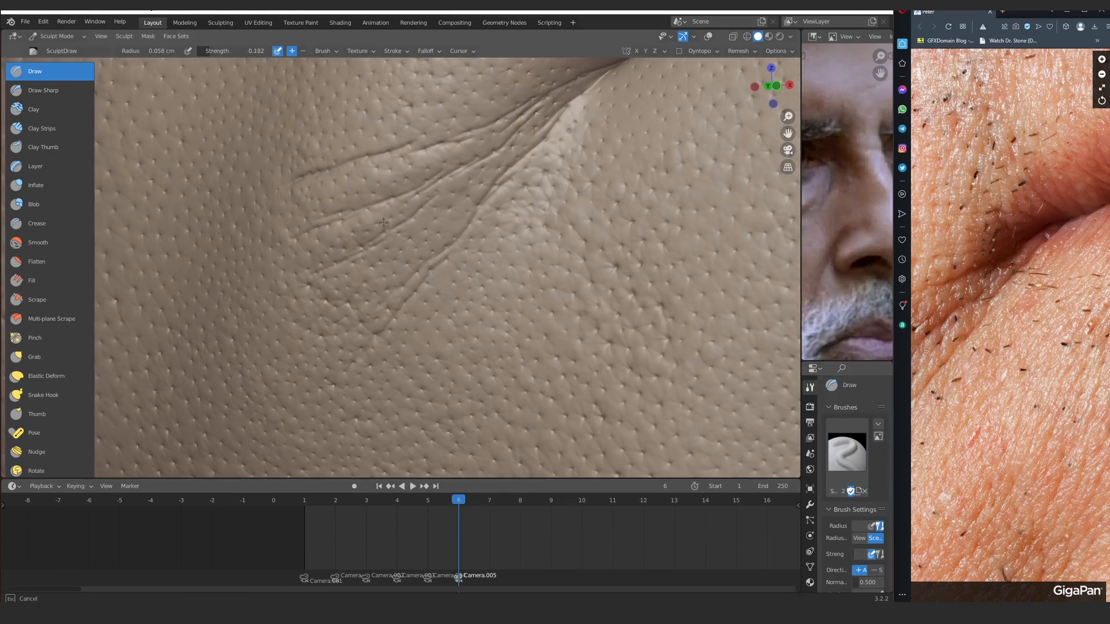
mouse_move(384, 223)
left_mouse_down("ctrl+alt")
mouse_move(383, 295)
mouse_move(411, 248)
left_mouse_up("ctrl+alt")
Return to the Draw Sharp brush and extend the mouth-corner creases toward the cheek at a 0.027 cm radius
left_click(43, 90)
left_click_drag(341, 144, 346, 165, "ctrl+alt")
left_click_drag(347, 165, 356, 248, "alt")
mouse_move(441, 243)
left_mouse_down("ctrl+alt")
mouse_move(441, 171)
mouse_move(370, 253)
left_mouse_up("ctrl+alt")
key("f")
left_click(344, 254)
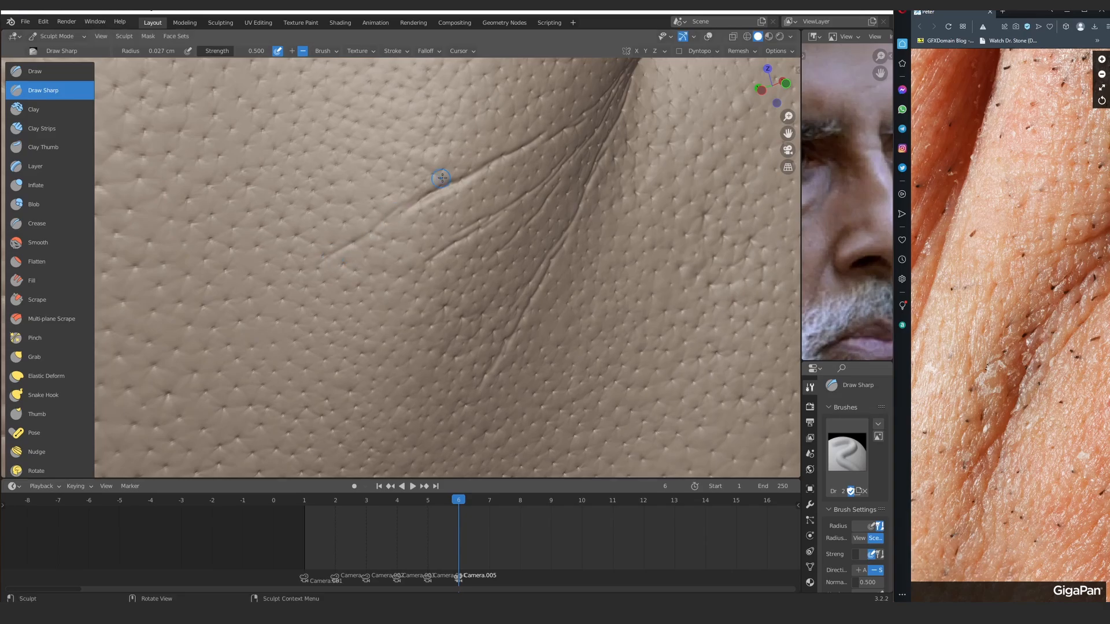
left_click_drag(441, 178, 344, 253, "alt")
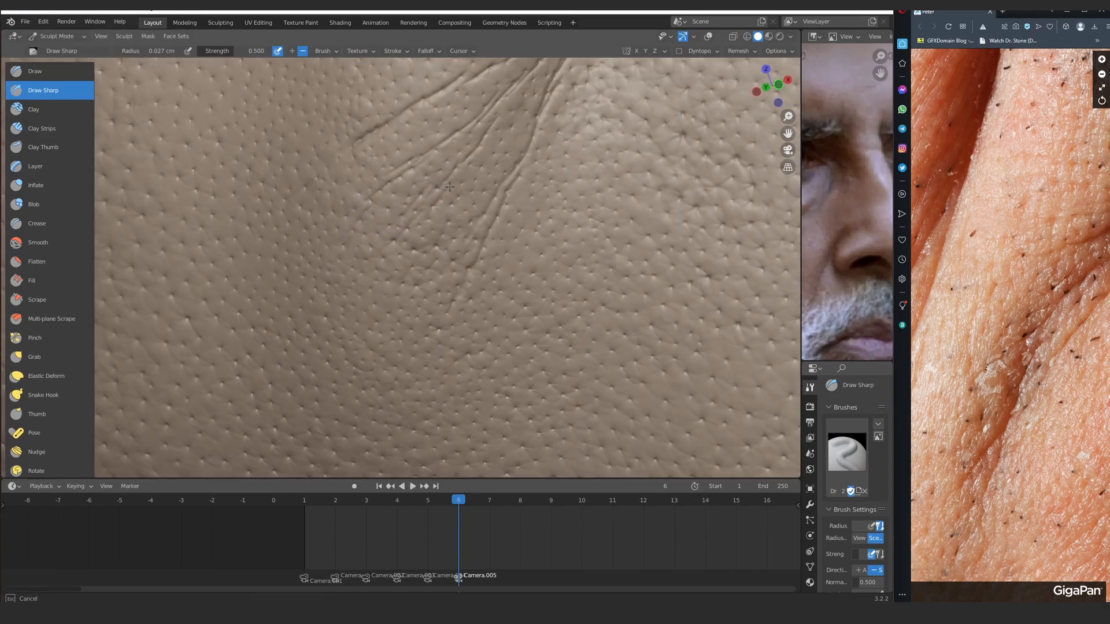
left_click_drag(450, 187, 450, 301, "ctrl+alt")
left_click_drag(578, 220, 578, 139, "ctrl+alt")
Carve diagonal creases running down from the opposite mouth corner, reducing the brush radius to 0.023 cm
mouse_move(1080, 318)
left_mouse_down()
mouse_move(931, 318)
mouse_move(995, 353)
left_mouse_up()
mouse_move(402, 334)
left_mouse_down("ctrl+alt")
mouse_move(374, 203)
mouse_move(379, 312)
left_mouse_up("ctrl+alt")
mouse_move(379, 312)
left_mouse_down("alt")
mouse_move(306, 228)
mouse_move(370, 260)
left_mouse_up("alt")
mouse_move(370, 260)
left_mouse_down("ctrl+alt")
mouse_move(399, 226)
mouse_move(406, 184)
left_mouse_up("ctrl+alt")
left_click_drag(404, 184, 407, 187)
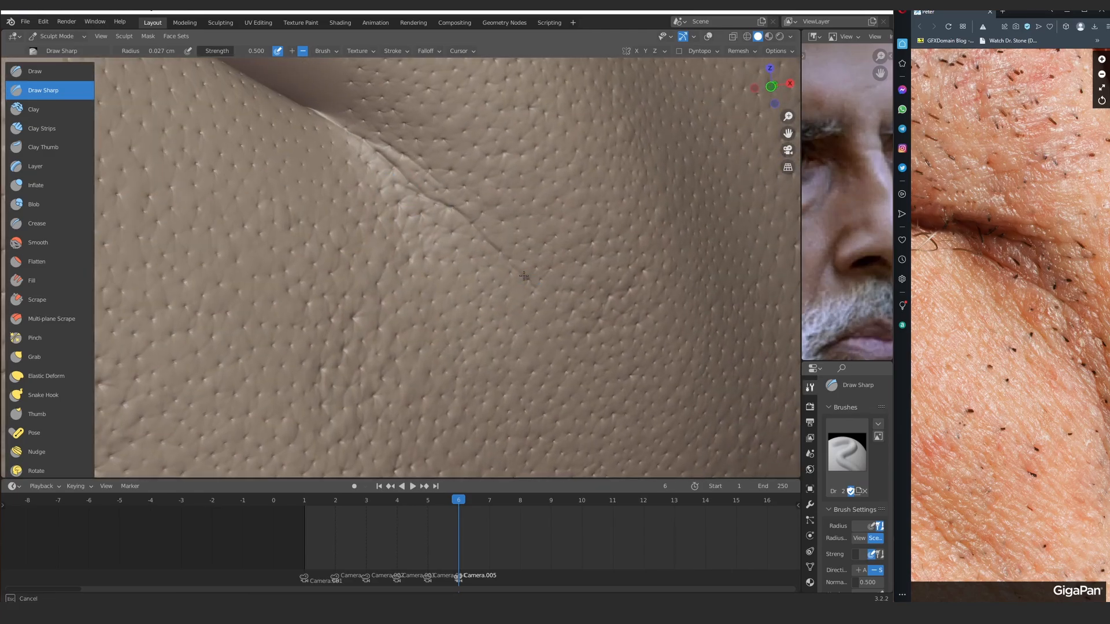
left_click_drag(524, 275, 535, 287)
mouse_move(524, 276)
left_mouse_down("ctrl+alt")
mouse_move(474, 341)
mouse_move(409, 161)
left_mouse_up("ctrl+alt")
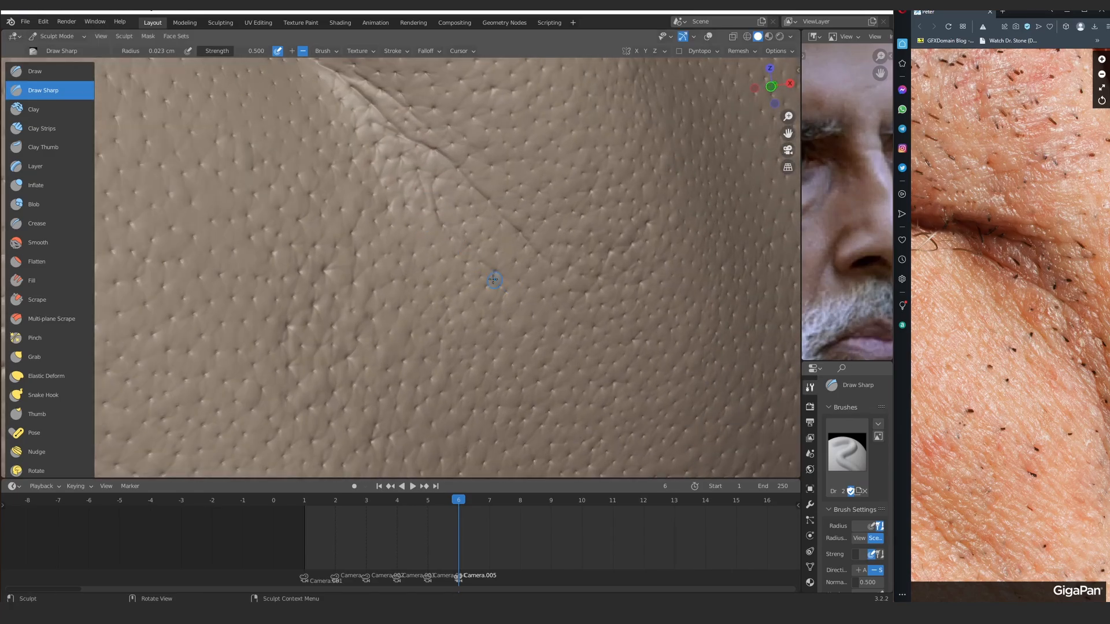
mouse_move(537, 328)
left_mouse_down("ctrl+alt")
mouse_move(438, 300)
mouse_move(376, 166)
mouse_move(399, 312)
mouse_move(397, 232)
mouse_move(422, 214)
left_mouse_up("ctrl+alt")
Return to the first mouth corner and carve short curved wrinkles along the upper lip's outer edge at a 0.018 cm radius
left_click_drag(341, 228, 347, 145, "ctrl+alt")
left_click_drag(936, 404, 1092, 393)
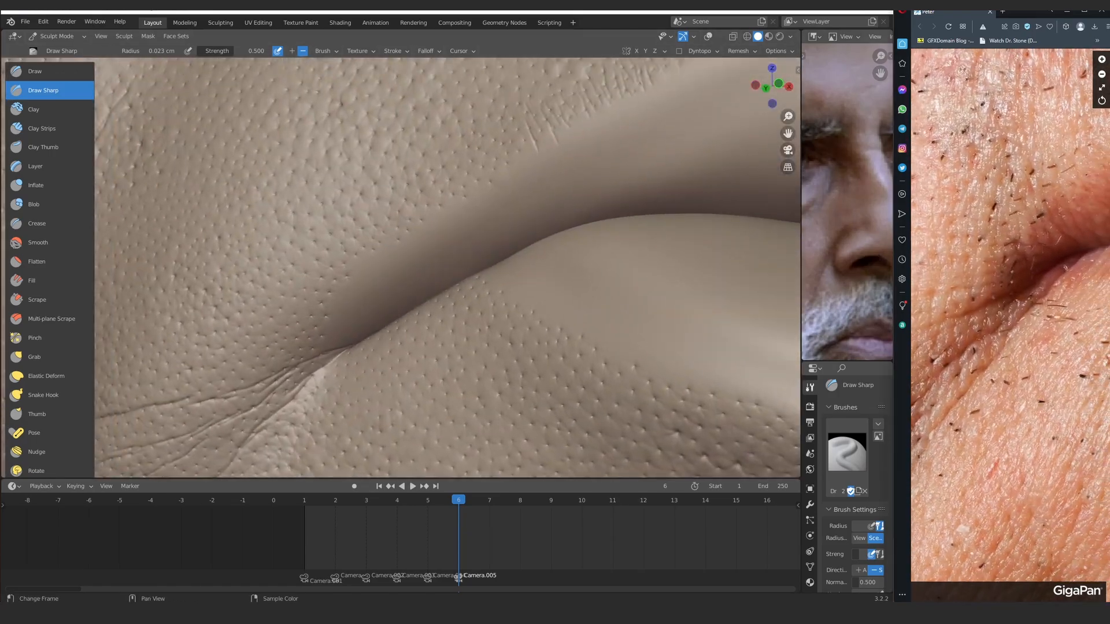
mouse_move(370, 277)
left_mouse_down("alt")
mouse_move(388, 254)
mouse_move(353, 243)
left_mouse_up("alt")
left_click_drag(331, 234, 370, 252)
mouse_move(335, 283)
left_mouse_down("alt+shift")
mouse_move(427, 225)
mouse_move(416, 199)
mouse_move(380, 243)
left_mouse_up("alt+shift")
left_click_drag(380, 243, 379, 214, "ctrl+alt")
left_click_drag(342, 255, 407, 268)
left_click_drag(436, 211, 434, 231, "alt")
mouse_move(433, 231)
left_mouse_down("alt+shift")
mouse_move(339, 255)
mouse_move(342, 288)
left_mouse_up("alt+shift")
left_click_drag(317, 237, 342, 267)
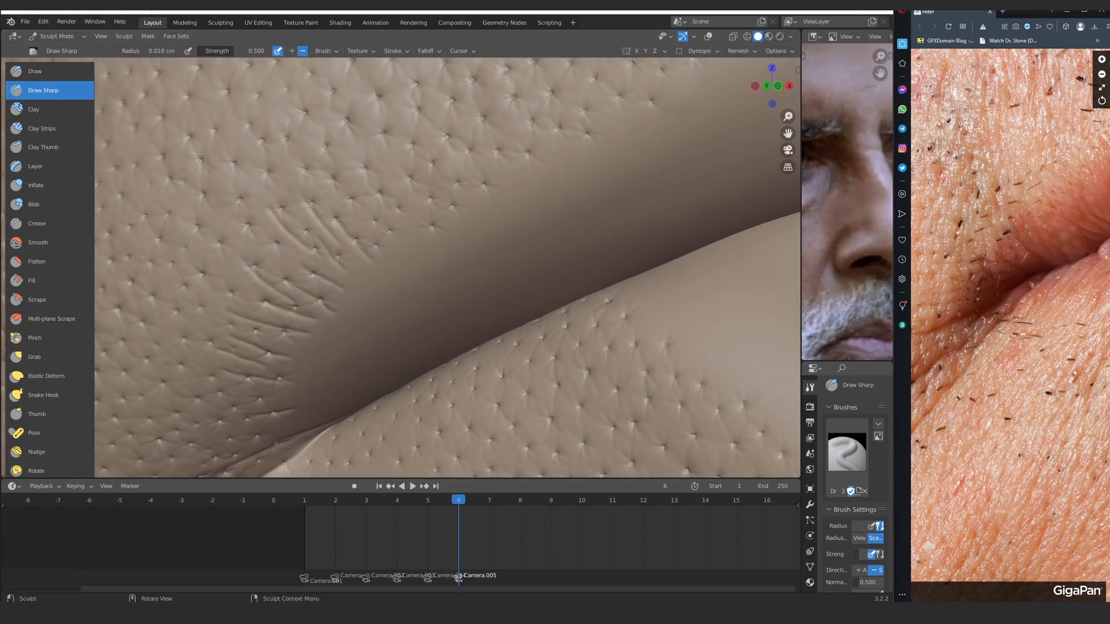
Continue the short wrinkle lines along the upper lip's edge from the mouth corner toward the center
middle_click_drag(366, 155, 306, 225)
left_click_drag(296, 306, 274, 274)
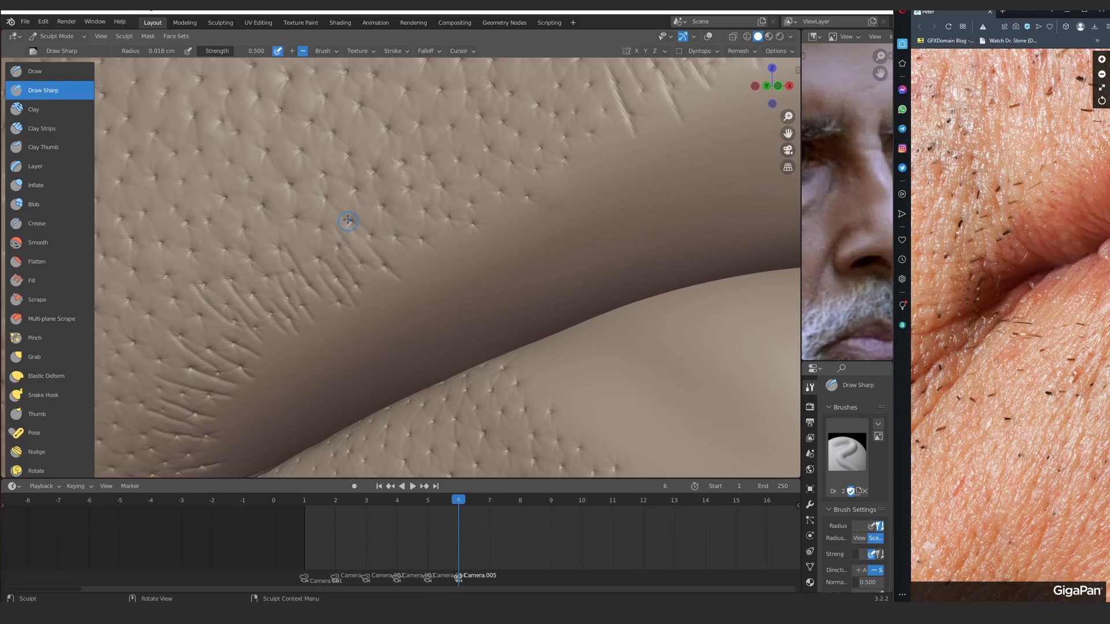
middle_click_drag(358, 187, 387, 235)
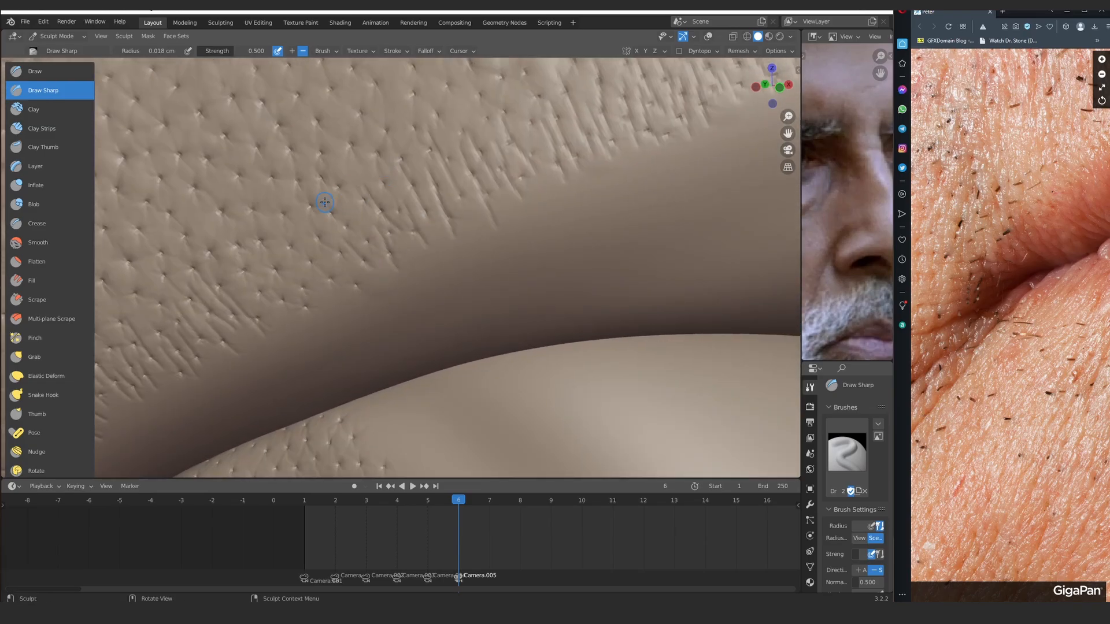
left_click_drag(286, 307, 276, 292)
mouse_move(276, 291)
left_mouse_down("ctrl+alt")
mouse_move(414, 238)
mouse_move(357, 227)
mouse_move(370, 238)
mouse_move(376, 223)
left_mouse_up("ctrl+alt")
Carve fine irregular wrinkles in the skin beside and above the mouth corner at a 0.019 cm radius
key("bracketleft")
key("bracketleft")
mouse_move(386, 233)
middle_mouse_down("ctrl")
mouse_move(386, 245)
mouse_move(396, 133)
middle_mouse_up("ctrl")
middle_click_drag(382, 260, 376, 235, "ctrl")
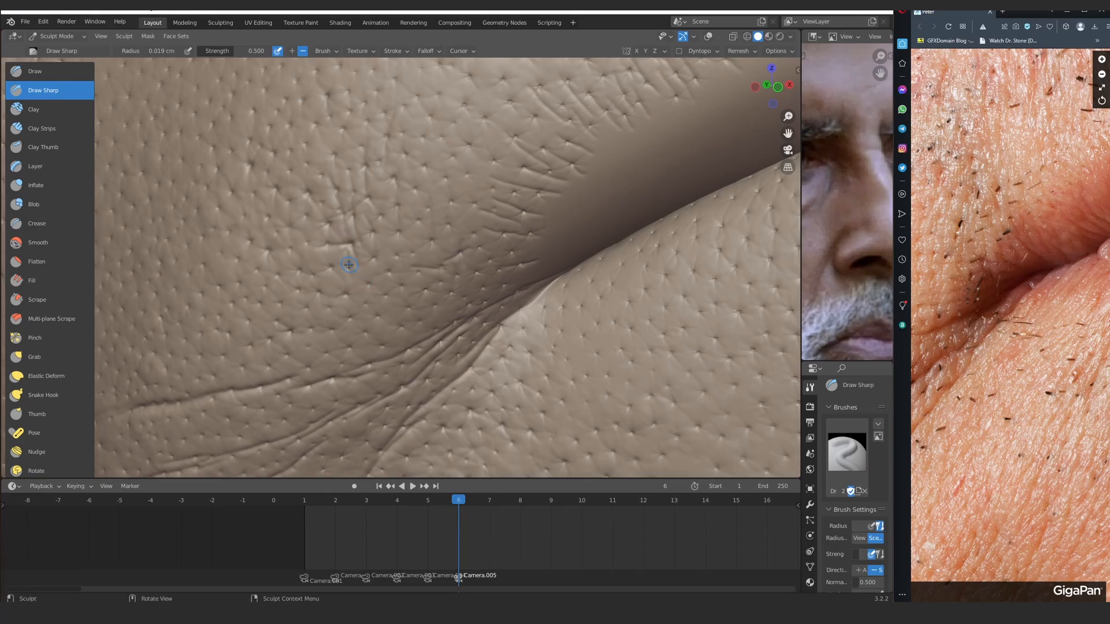
middle_click_drag(360, 237, 453, 283, "ctrl")
scroll(1010, 284, "down", 2)
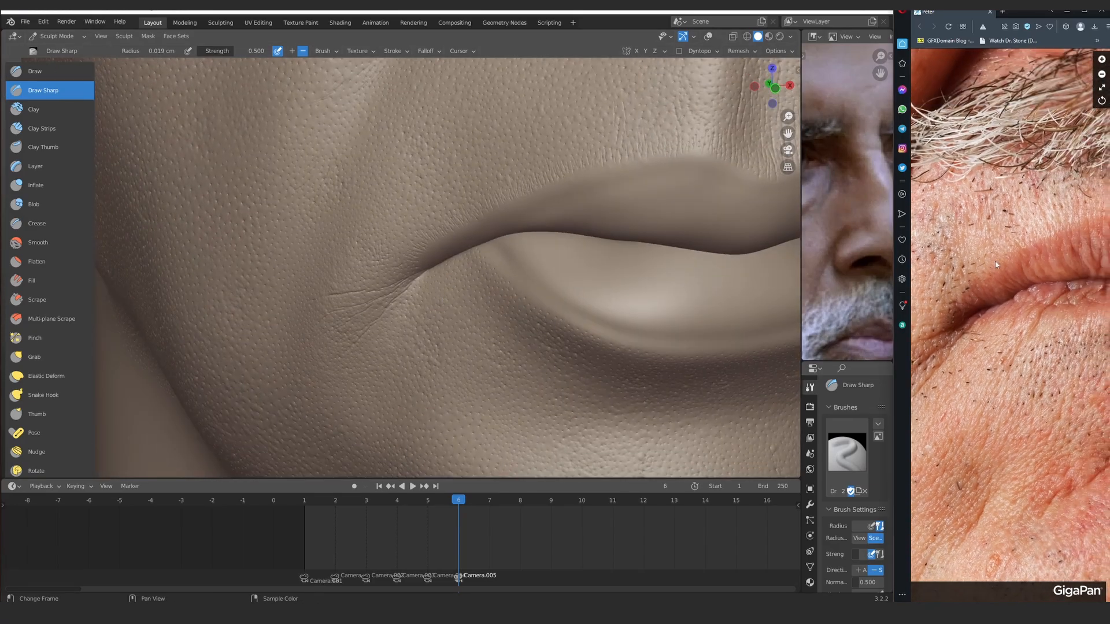
Carve a short vertical wrinkle midway between the nose and the upper lip with a 0.043 cm brush radius
scroll(1010, 243, "up", 2)
scroll(559, 252, "down", 1)
middle_click_drag(559, 252, 538, 268)
middle_click_drag(487, 154, 377, 264, "shift")
middle_click_drag(378, 265, 386, 220, "ctrl")
key("f")
left_click(405, 217)
key("f")
left_click(403, 186)
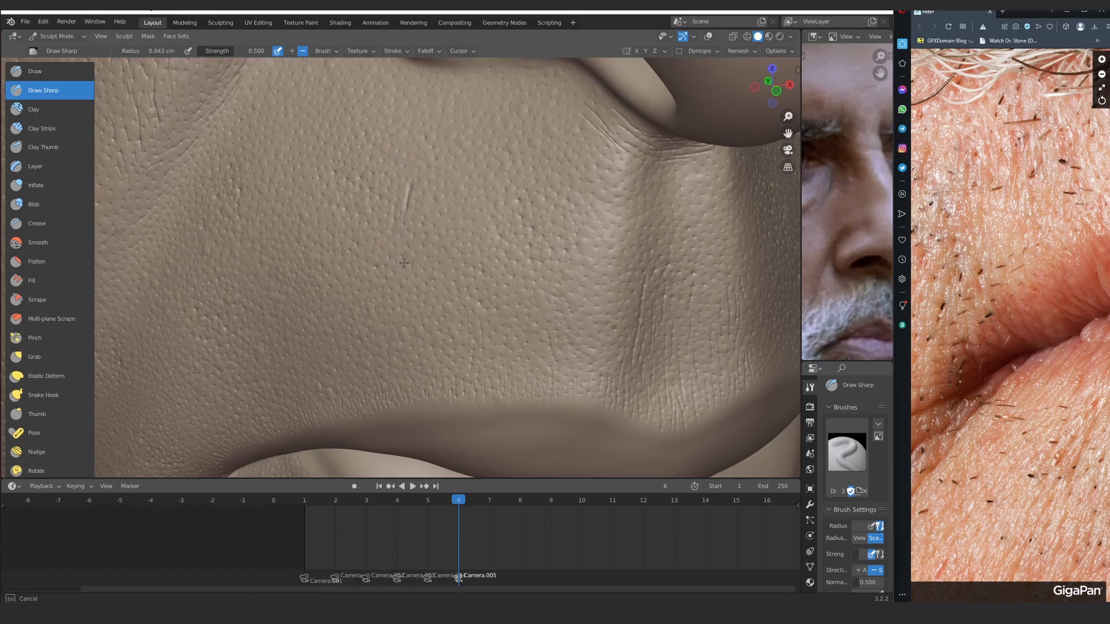
Add a cluster of fine vertical wrinkles between the nose and upper lip at a 0.026 cm radius
key("f")
left_click(400, 229)
mouse_move(388, 257)
middle_mouse_down()
mouse_move(312, 294)
mouse_move(379, 297)
mouse_move(390, 193)
mouse_move(485, 266)
middle_mouse_up()
left_click_drag(501, 254, 500, 242)
scroll(501, 243, "down", 8)
mouse_move(366, 243)
middle_mouse_down()
mouse_move(404, 206)
mouse_move(416, 237)
middle_mouse_up()
left_click(57, 36)
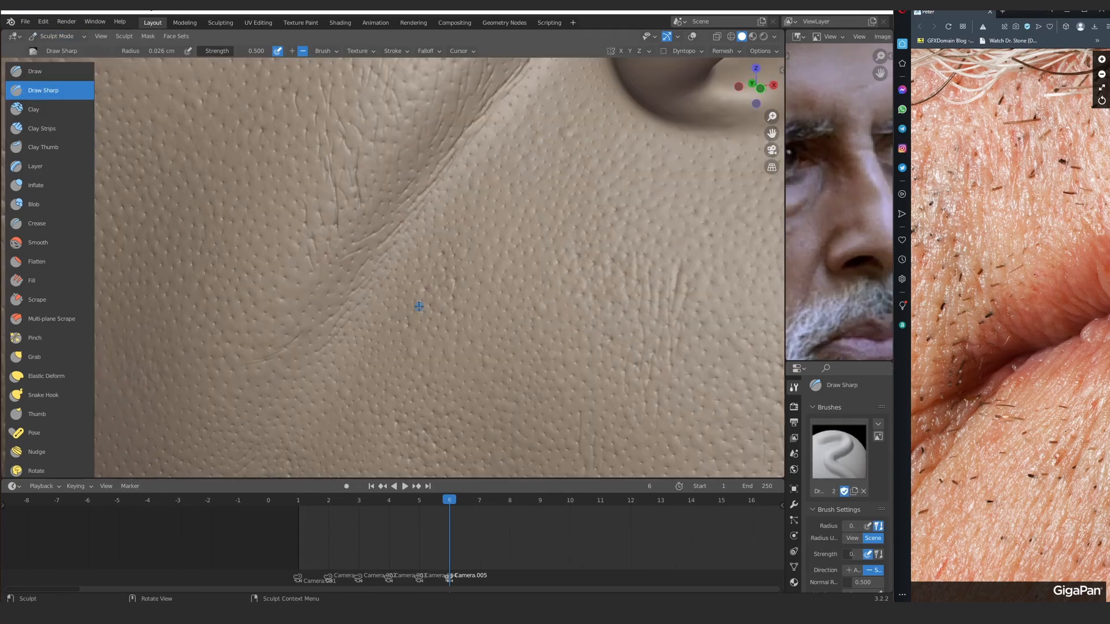
Carve vertical wrinkles just above the central part of the upper lip, enlarging the brush radius to 0.038 cm
scroll(419, 307, "down", 5)
scroll(986, 338, "down", 2)
left_click_drag(1074, 237, 1032, 299)
scroll(1032, 300, "up", 2)
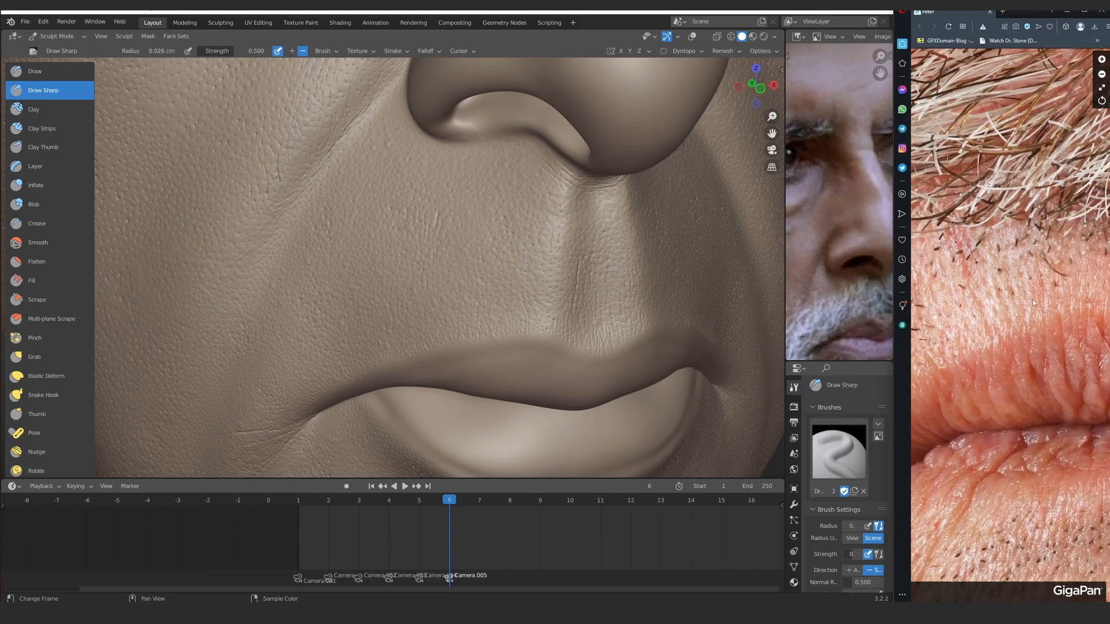
middle_click_drag(580, 393, 570, 266, "ctrl")
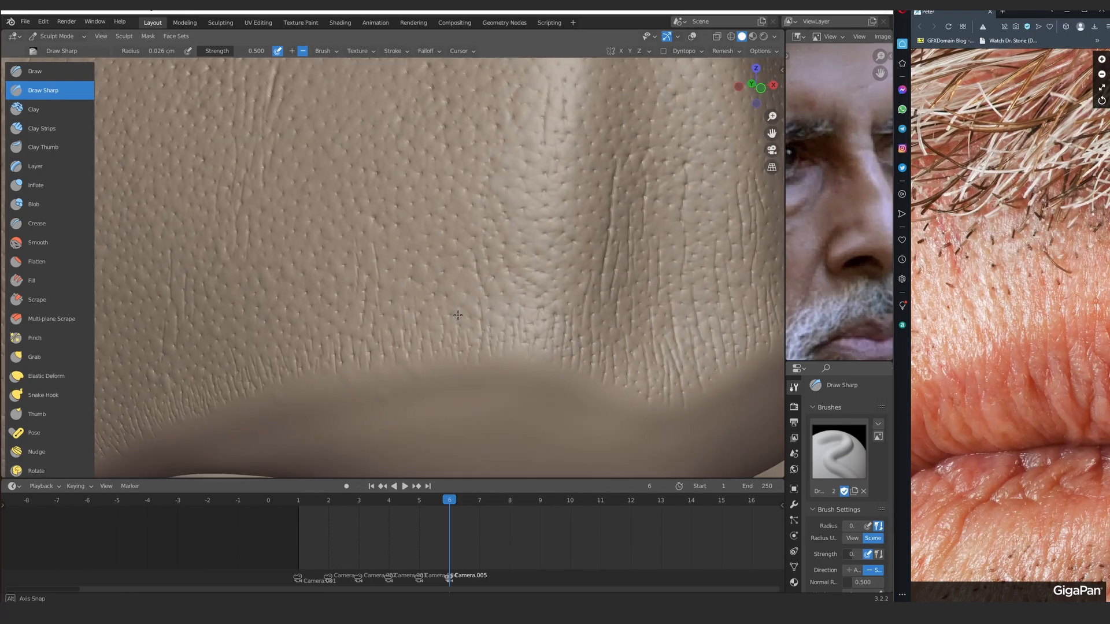
key("f")
left_click(456, 285)
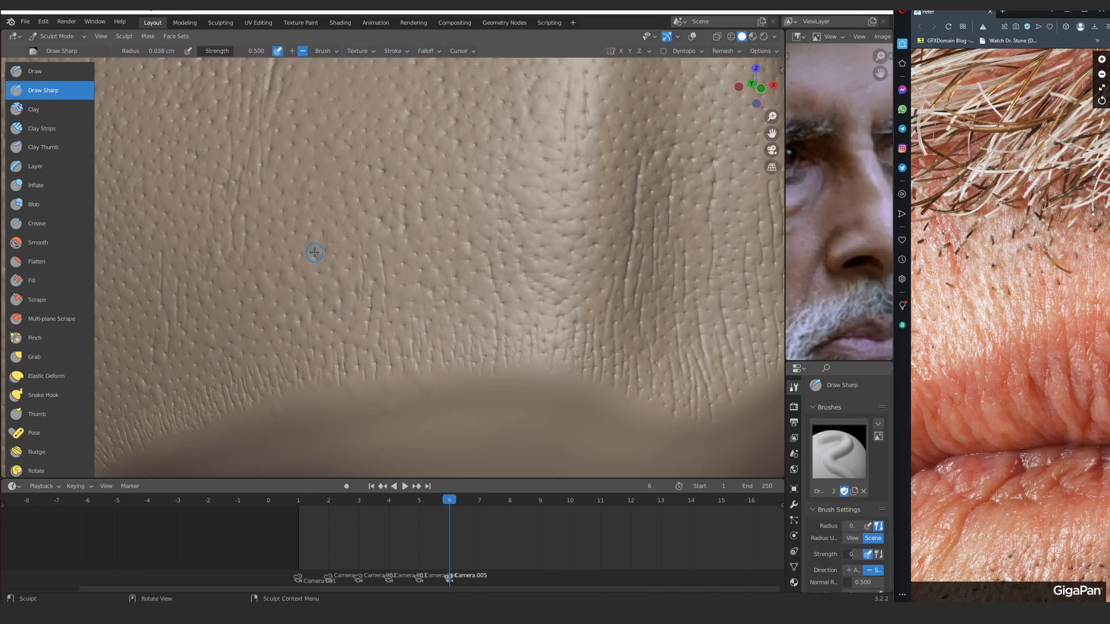
Extend the vertical wrinkles upward from the lip edge toward the nose at a 0.034 cm radius
mouse_move(367, 264)
middle_mouse_down("ctrl")
mouse_move(370, 301)
mouse_move(388, 220)
mouse_move(389, 244)
mouse_move(406, 230)
middle_mouse_up("ctrl")
key("f")
left_click(373, 258)
middle_click_drag(406, 230, 431, 252, "shift")
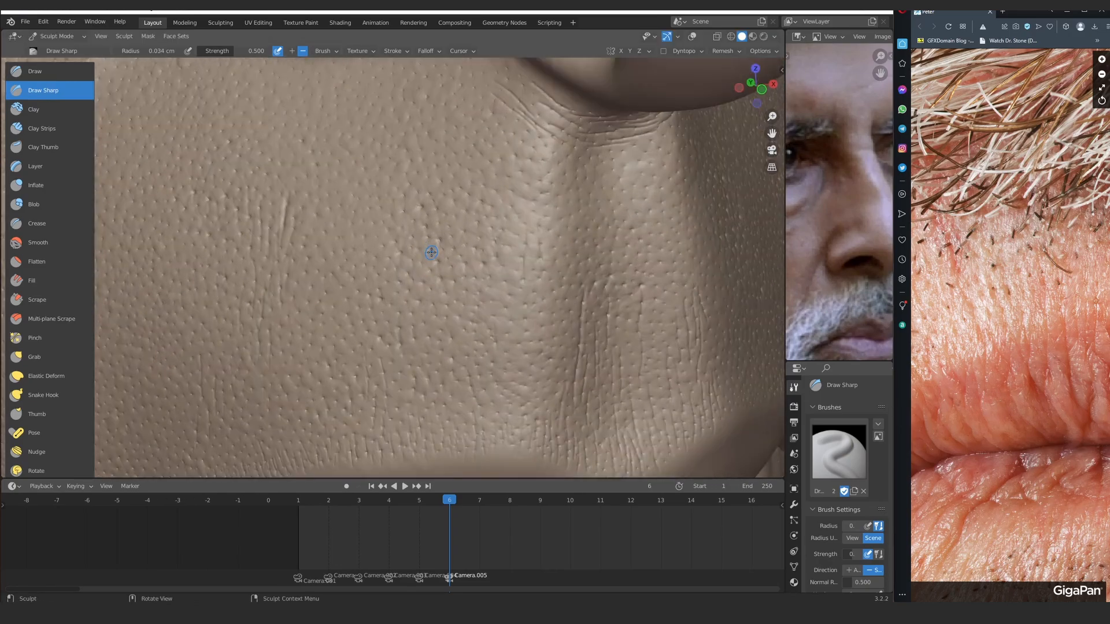
key("f")
left_click(434, 252)
mouse_move(382, 360)
left_mouse_down("alt+shift")
mouse_move(426, 324)
mouse_move(347, 280)
mouse_move(416, 312)
mouse_move(417, 254)
left_mouse_up("alt+shift")
key("f")
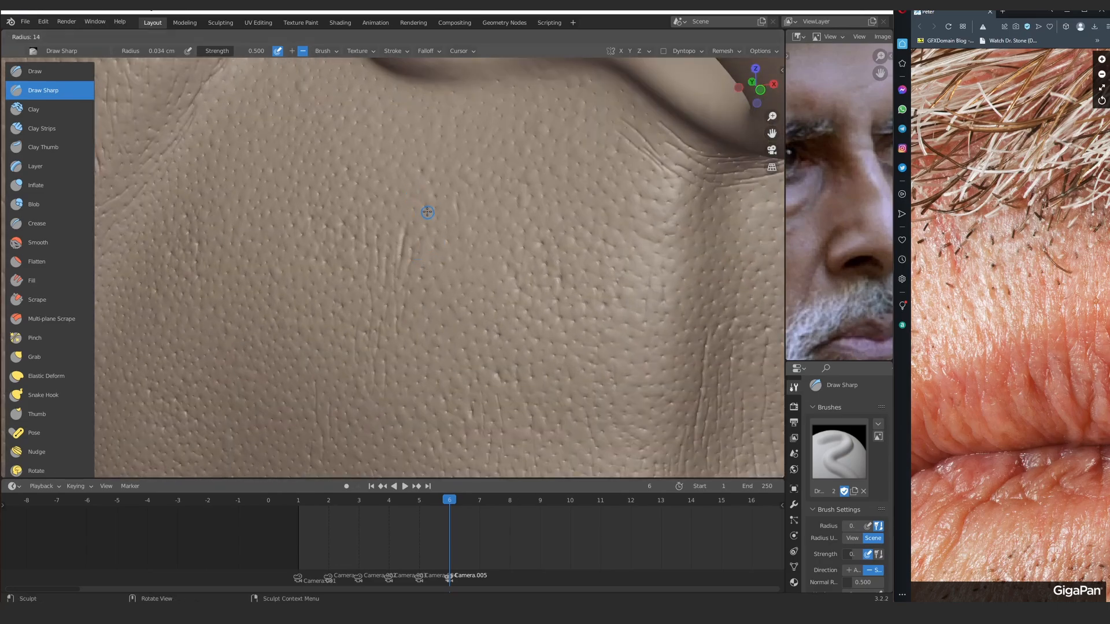
left_click(427, 213)
Deepen and add vertical wrinkles above the upper lip beside the philtrum, resizing the brush between strokes
left_click_drag(426, 214, 245, 121, "alt")
mouse_move(246, 121)
left_mouse_down("ctrl+alt")
mouse_move(378, 250)
mouse_move(515, 263)
left_mouse_up("ctrl+alt")
mouse_move(514, 263)
left_mouse_down("ctrl+alt")
mouse_move(411, 254)
mouse_move(424, 272)
mouse_move(456, 263)
mouse_move(409, 279)
mouse_move(492, 270)
left_mouse_up("ctrl+alt")
key("f")
left_click(426, 283)
key("f")
left_click(456, 262)
mouse_move(492, 269)
left_mouse_down("ctrl+alt")
mouse_move(426, 262)
mouse_move(431, 174)
mouse_move(449, 240)
mouse_move(410, 303)
left_mouse_up("ctrl+alt")
key("f")
left_click(433, 240)
left_click_drag(409, 304, 363, 156, "ctrl+alt")
left_click_drag(411, 245, 427, 276, "ctrl+alt")
scroll(992, 296, "down", 3)
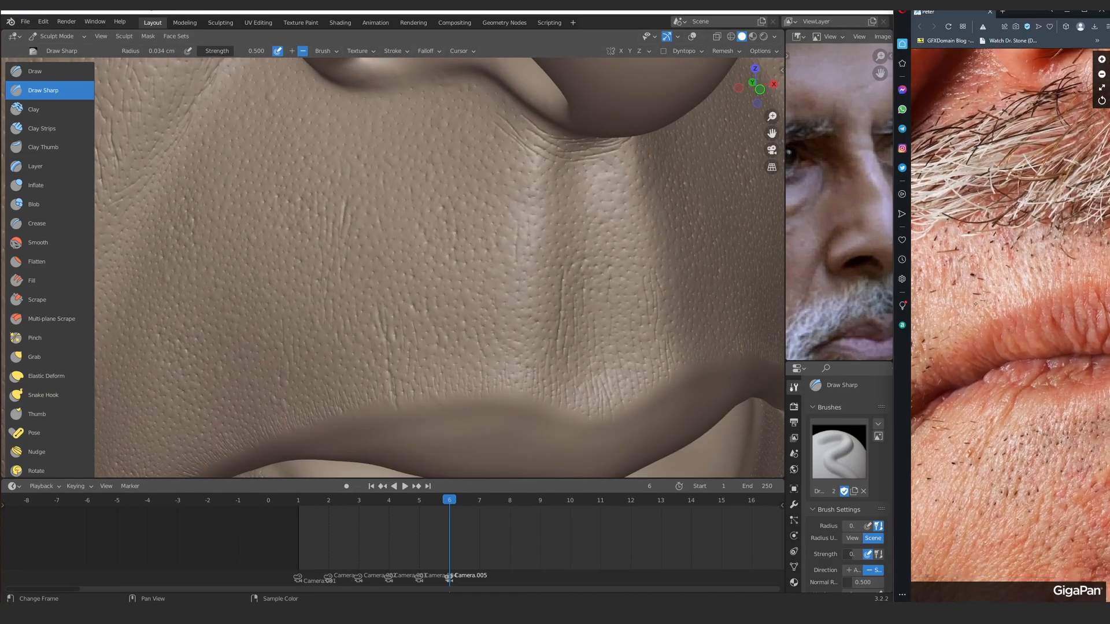
Carve long vertical wrinkles in the skin above the mouth corner at a 0.034 cm radius
left_click_drag(339, 265, 354, 182, "ctrl+alt")
mouse_move(367, 220)
left_mouse_down("ctrl+alt")
mouse_move(344, 242)
mouse_move(362, 250)
mouse_move(392, 138)
left_mouse_up("ctrl+alt")
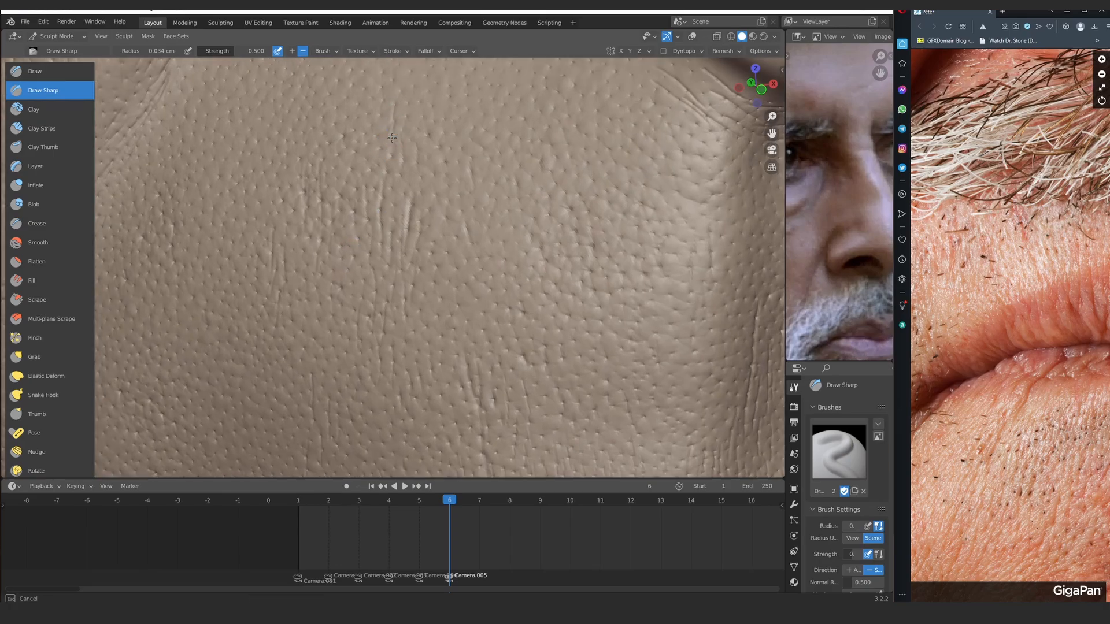
mouse_move(416, 171)
middle_mouse_down("ctrl")
mouse_move(393, 280)
mouse_move(385, 248)
mouse_move(364, 282)
mouse_move(332, 162)
mouse_move(345, 224)
middle_mouse_up("ctrl")
left_click_drag(317, 142, 337, 234)
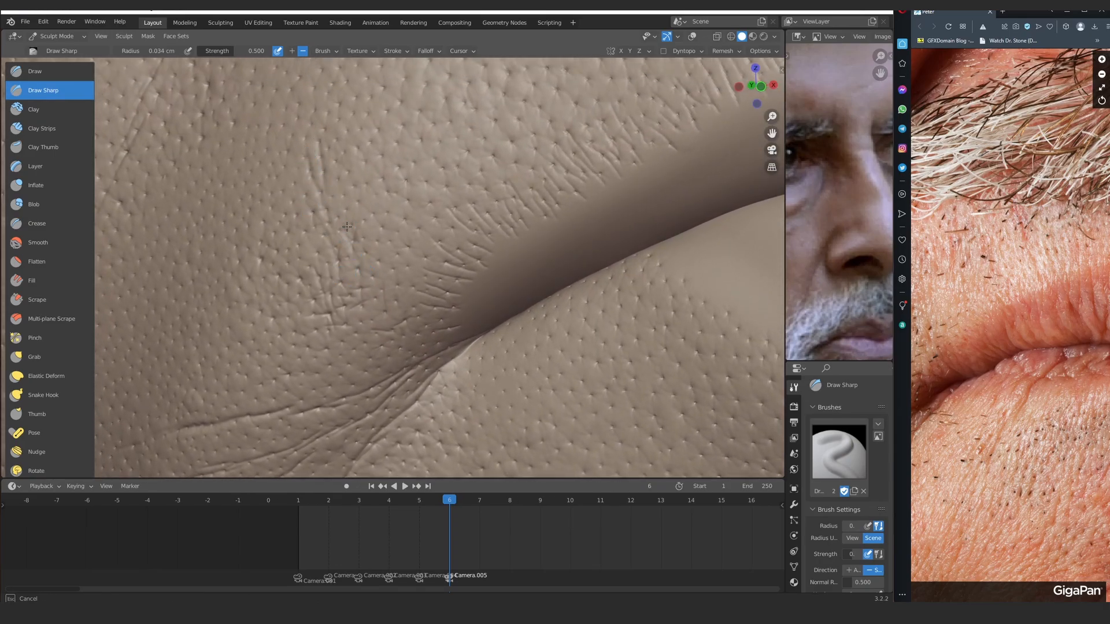
Add small crossing wrinkles between the vertical lines and the mouth-corner creases at a 0.023 cm radius
mouse_move(347, 227)
middle_mouse_down("ctrl")
mouse_move(383, 272)
mouse_move(436, 251)
mouse_move(430, 297)
mouse_move(422, 273)
middle_mouse_up("ctrl")
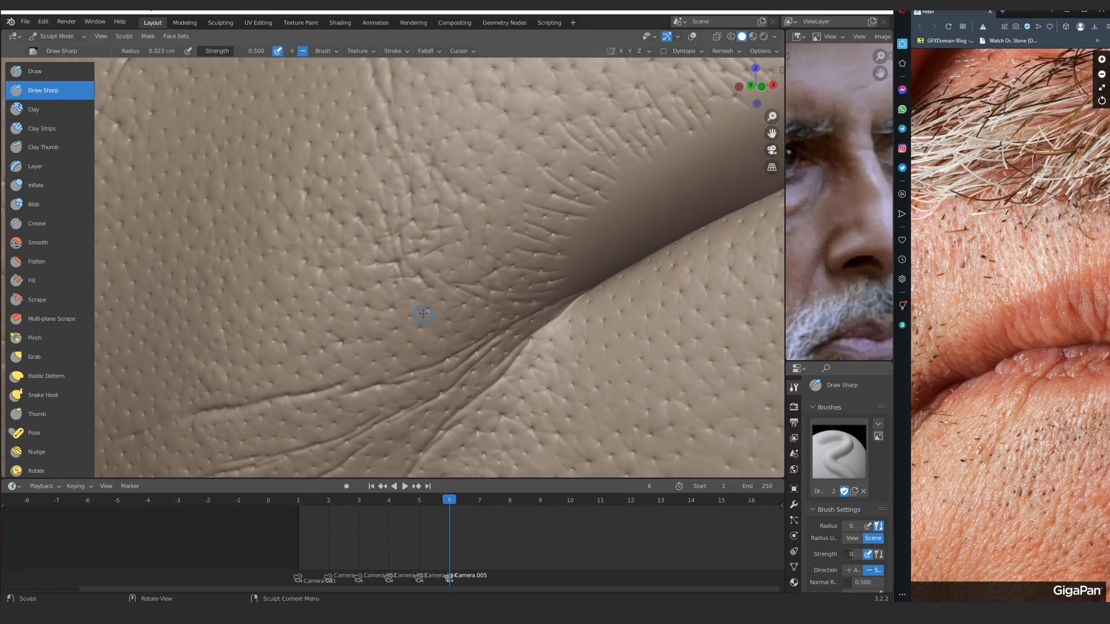
left_click_drag(372, 269, 405, 327)
middle_click_drag(386, 292, 399, 416, "ctrl")
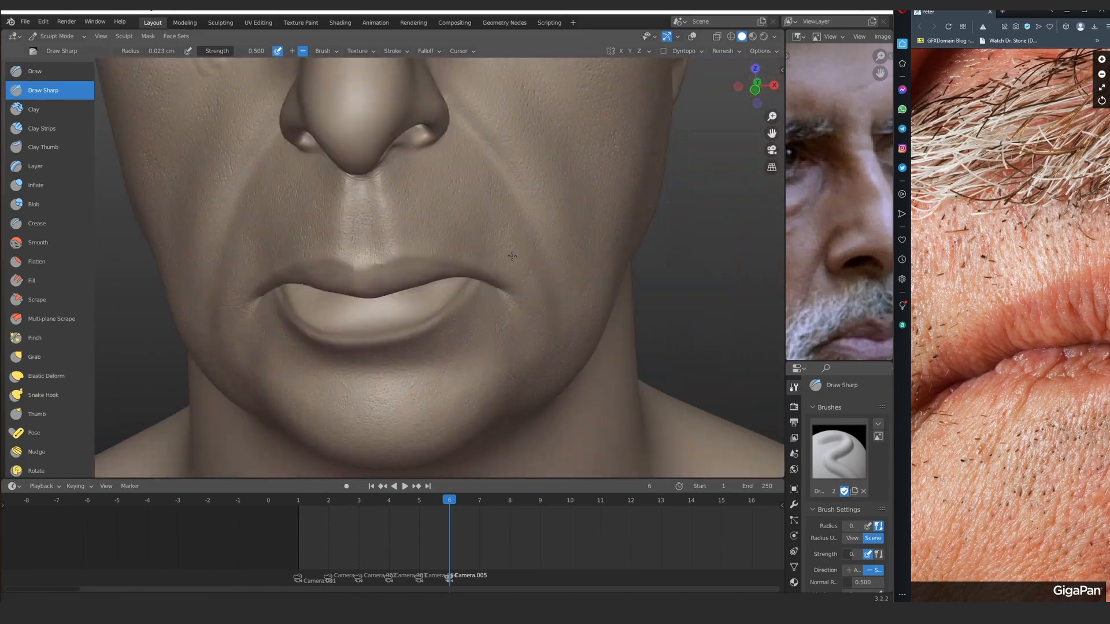
Carve a fine wrinkle in the skin above the mouth-corner creases at a 0.024 cm radius, following the reference photo
mouse_move(510, 255)
middle_mouse_down()
mouse_move(370, 293)
mouse_move(474, 246)
middle_mouse_up()
mouse_move(977, 289)
left_mouse_down()
mouse_move(1041, 240)
mouse_move(1038, 300)
left_mouse_up()
middle_click_drag(364, 194, 373, 147, "ctrl")
middle_click_drag(392, 261, 404, 277)
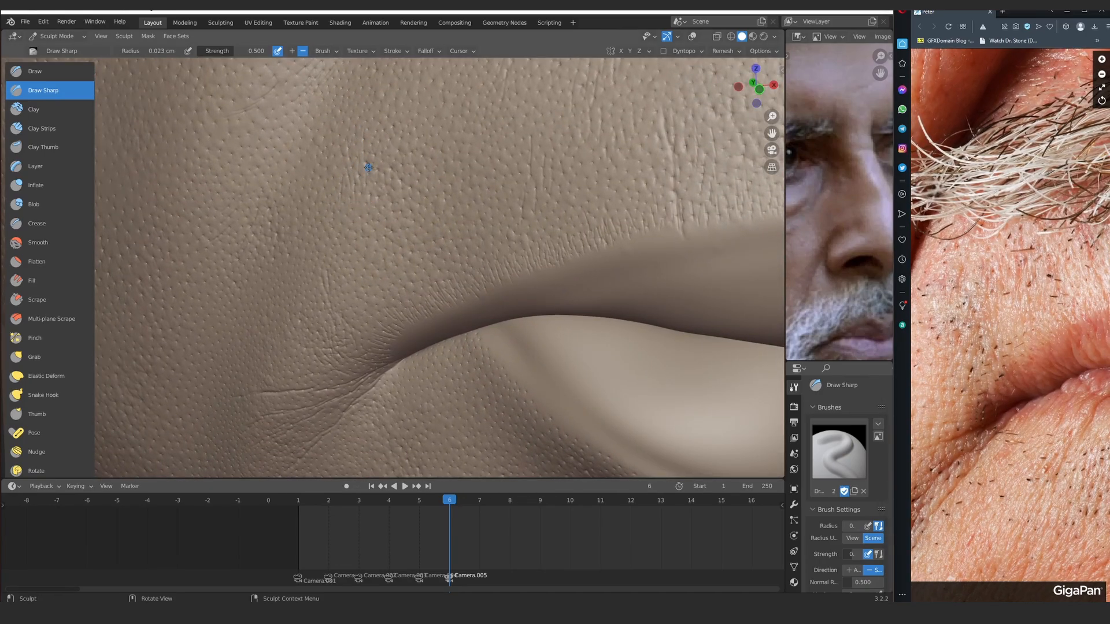
mouse_move(330, 295)
middle_mouse_down()
mouse_move(348, 256)
mouse_move(343, 275)
mouse_move(396, 245)
middle_mouse_up()
scroll(319, 302, "up", 4)
left_click_drag(398, 225, 401, 215)
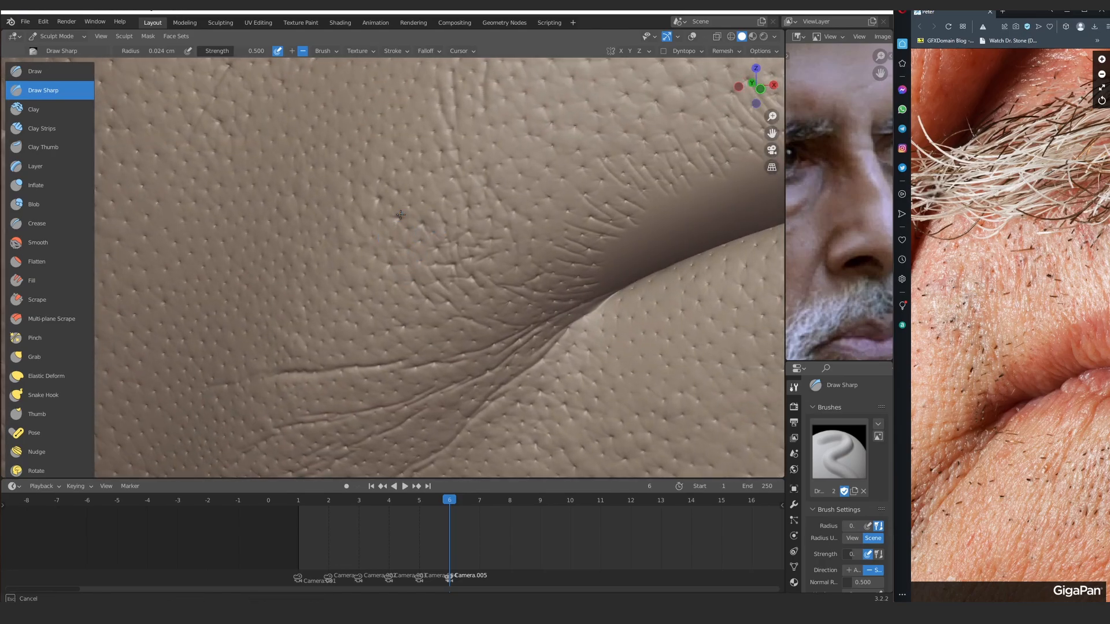
Add finer short wrinkles in the skin beside and above the mouth-corner creases at a 0.014 cm radius
scroll(427, 226, "down", 4)
scroll(416, 243, "up", 5)
key("f")
left_click(406, 242)
mouse_move(403, 292)
middle_mouse_down("shift")
mouse_move(406, 242)
mouse_move(436, 208)
middle_mouse_up("shift")
left_click_drag(442, 168, 443, 164)
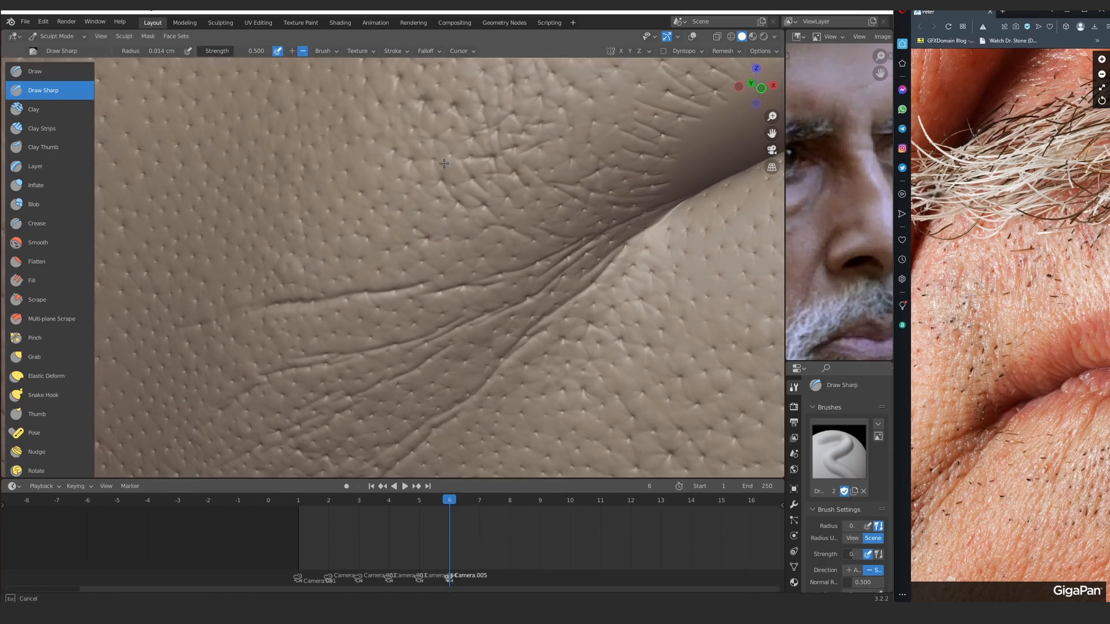
middle_click_drag(444, 263, 443, 253, "ctrl")
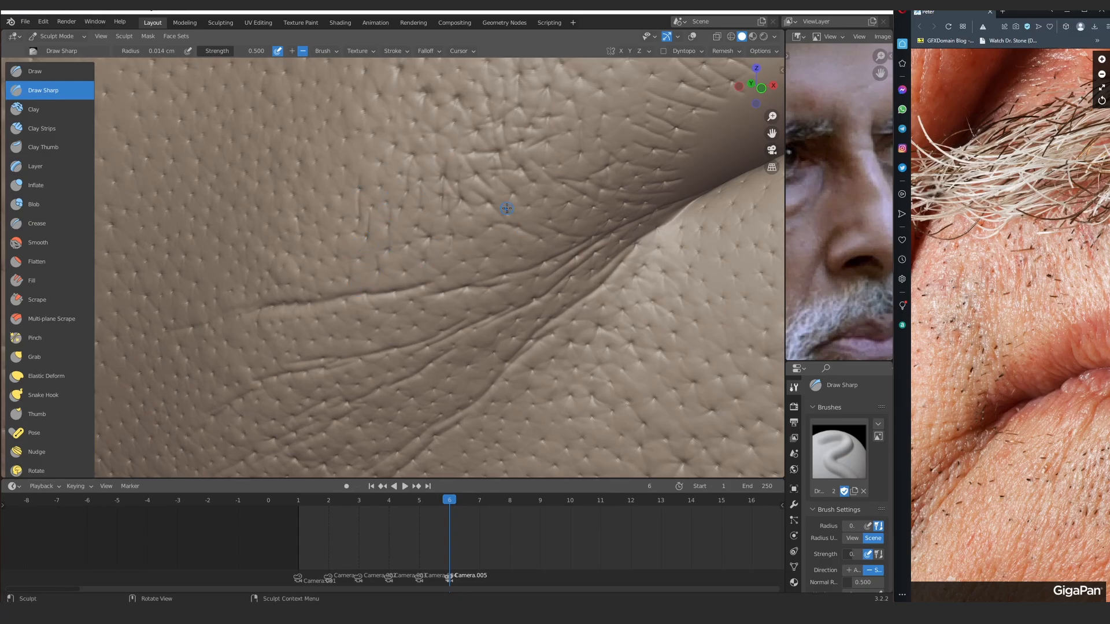
Extend thin vertical wrinkles upward from the mouth corner with the brush radius set to 0.019 cm
mouse_move(507, 208)
middle_mouse_down()
mouse_move(475, 250)
mouse_move(531, 254)
mouse_move(426, 254)
mouse_move(418, 204)
middle_mouse_up()
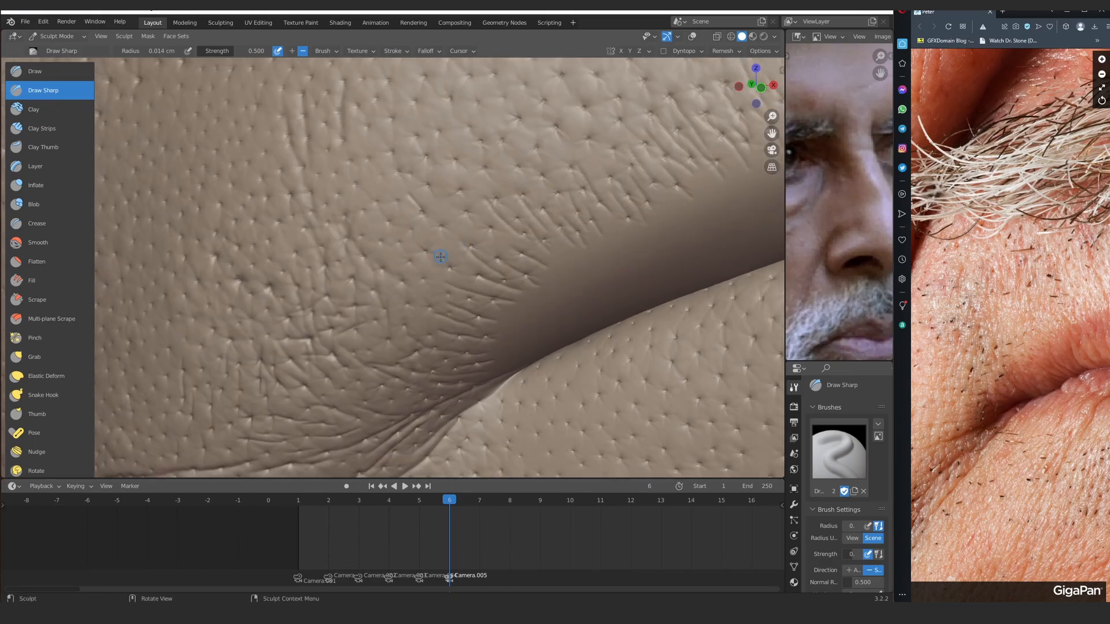
mouse_move(421, 254)
middle_mouse_down("ctrl")
mouse_move(417, 289)
mouse_move(399, 250)
mouse_move(362, 238)
mouse_move(379, 238)
middle_mouse_up("ctrl")
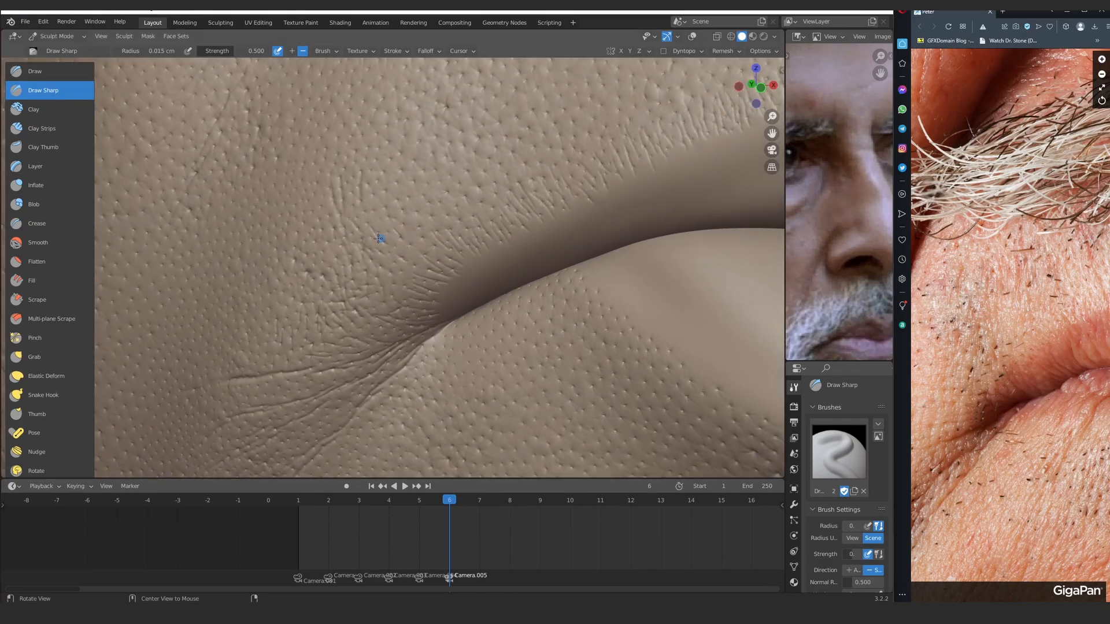
mouse_move(379, 238)
left_mouse_down("alt")
mouse_move(370, 156)
mouse_move(388, 139)
left_mouse_up("alt")
left_click_drag(399, 203, 386, 152)
key("f")
left_click(359, 222)
middle_click_drag(354, 221, 356, 248, "ctrl")
left_click_drag(317, 250, 310, 200)
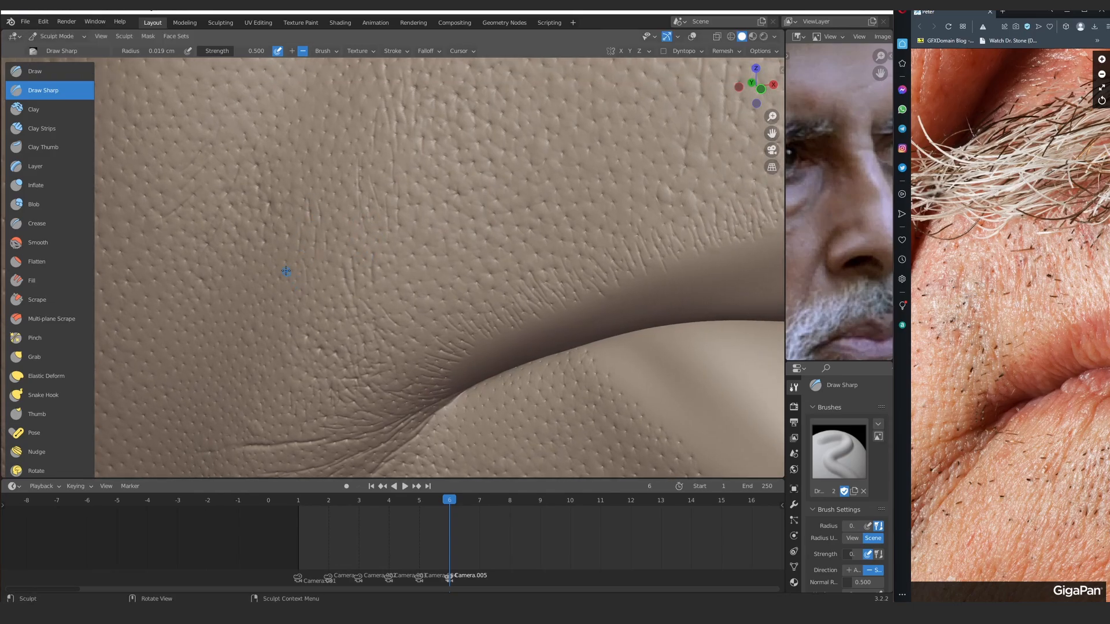
Carve short wrinkles along and below the nasolabial fold at a 0.024 cm radius
middle_click_drag(327, 312, 330, 235, "ctrl")
mouse_move(339, 190)
middle_mouse_down("ctrl")
mouse_move(328, 259)
mouse_move(309, 231)
mouse_move(366, 193)
mouse_move(317, 257)
mouse_move(359, 232)
middle_mouse_up("ctrl")
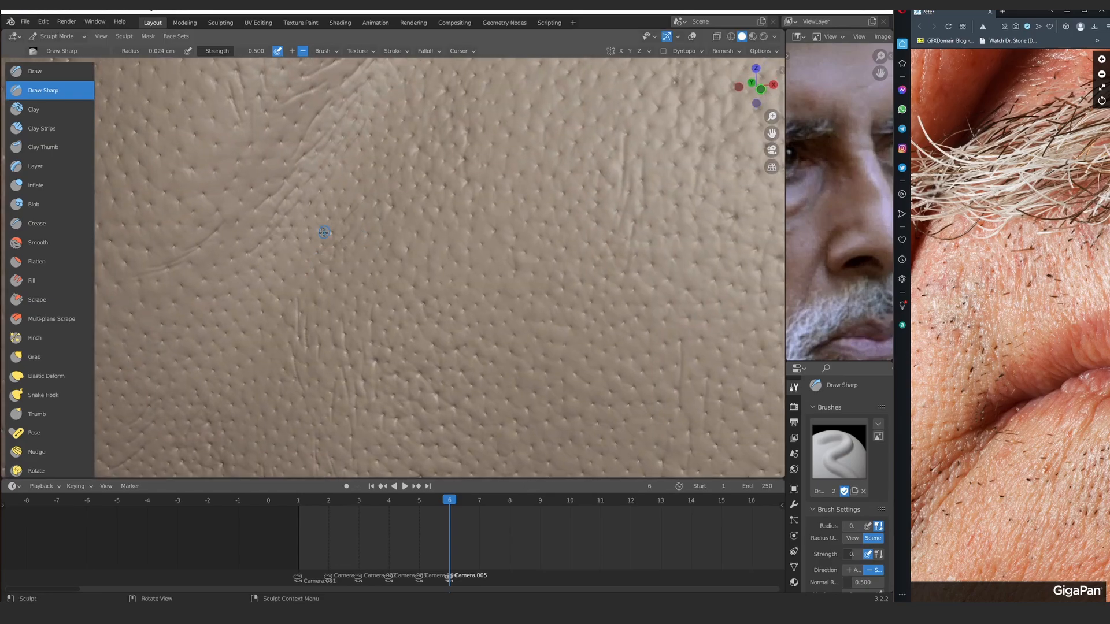
mouse_move(307, 287)
middle_mouse_down("ctrl")
mouse_move(376, 220)
mouse_move(324, 263)
mouse_move(347, 249)
middle_mouse_up("ctrl")
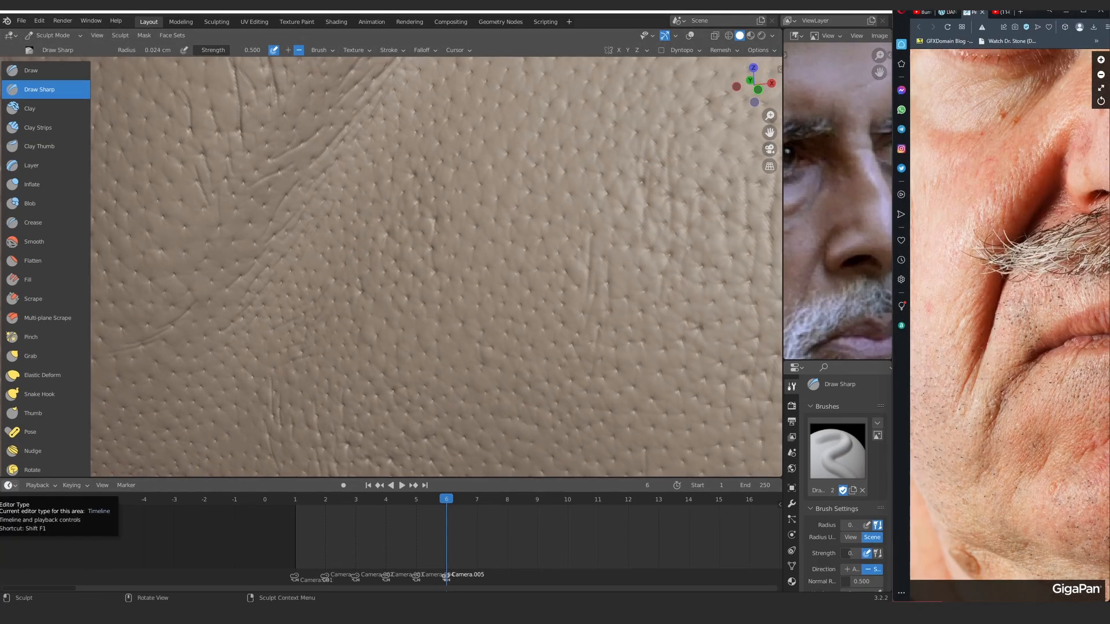
Carve vertical wrinkles along the philtrum and its side ridges at a 0.024 cm radius, following the lip reference
scroll(526, 258, "down", 8)
scroll(1010, 315, "up", 3)
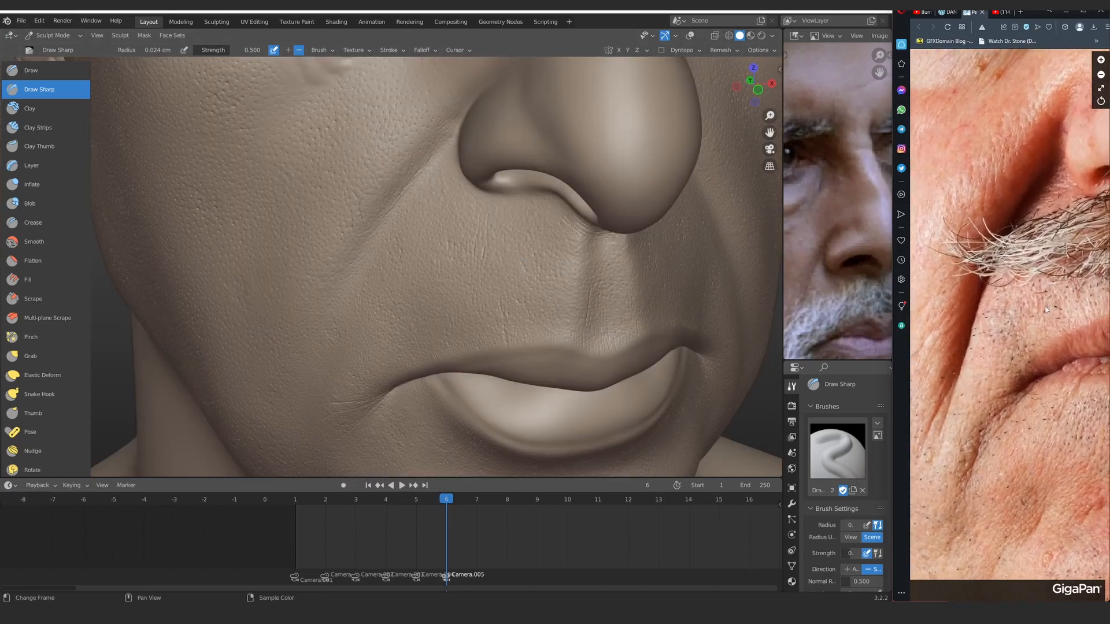
scroll(361, 300, "up", 3)
scroll(393, 295, "down", 4)
mouse_move(429, 296)
middle_mouse_down()
mouse_move(454, 261)
mouse_move(404, 265)
mouse_move(434, 223)
mouse_move(383, 204)
mouse_move(414, 248)
mouse_move(328, 192)
mouse_move(342, 216)
middle_mouse_up()
scroll(480, 272, "up", 5)
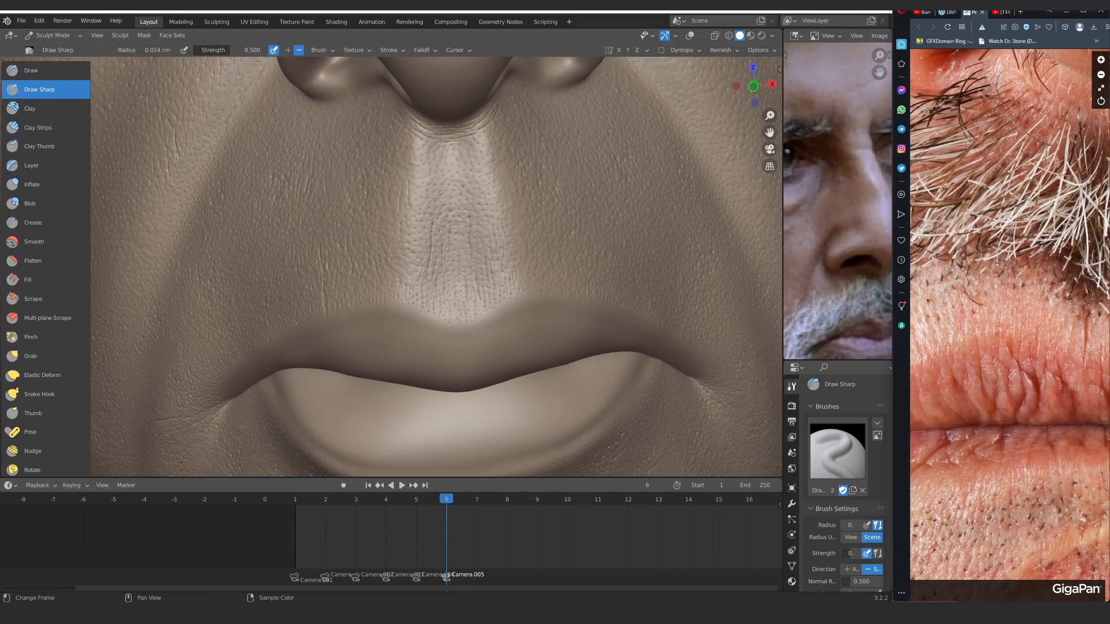
mouse_move(464, 274)
middle_mouse_down("ctrl")
mouse_move(440, 220)
mouse_move(389, 211)
mouse_move(389, 227)
middle_mouse_up("ctrl")
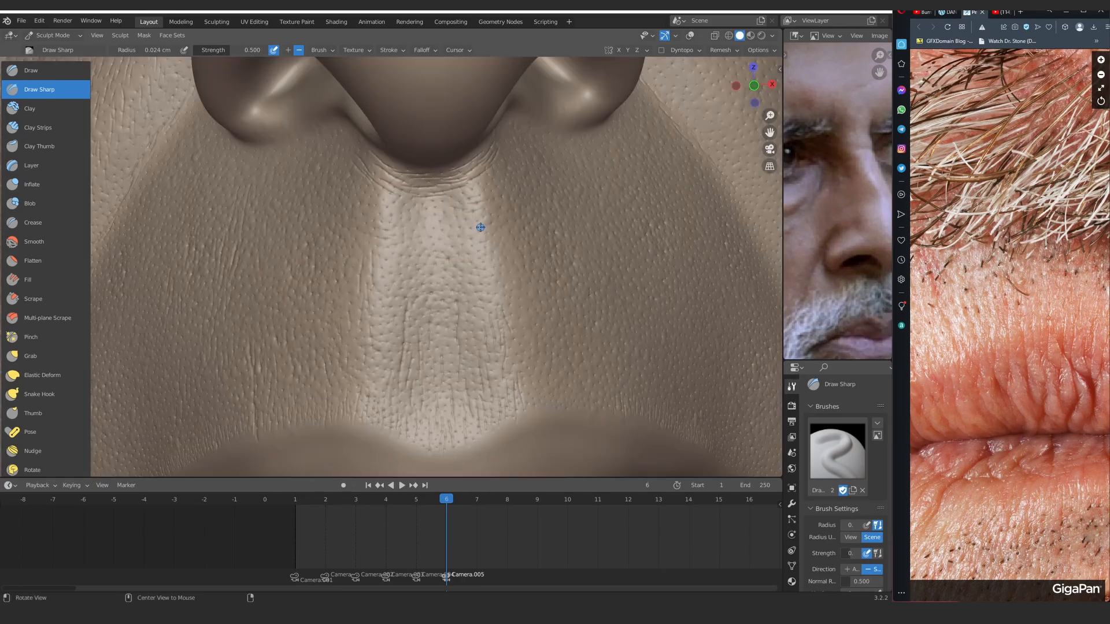
middle_click_drag(480, 227, 426, 206, "ctrl")
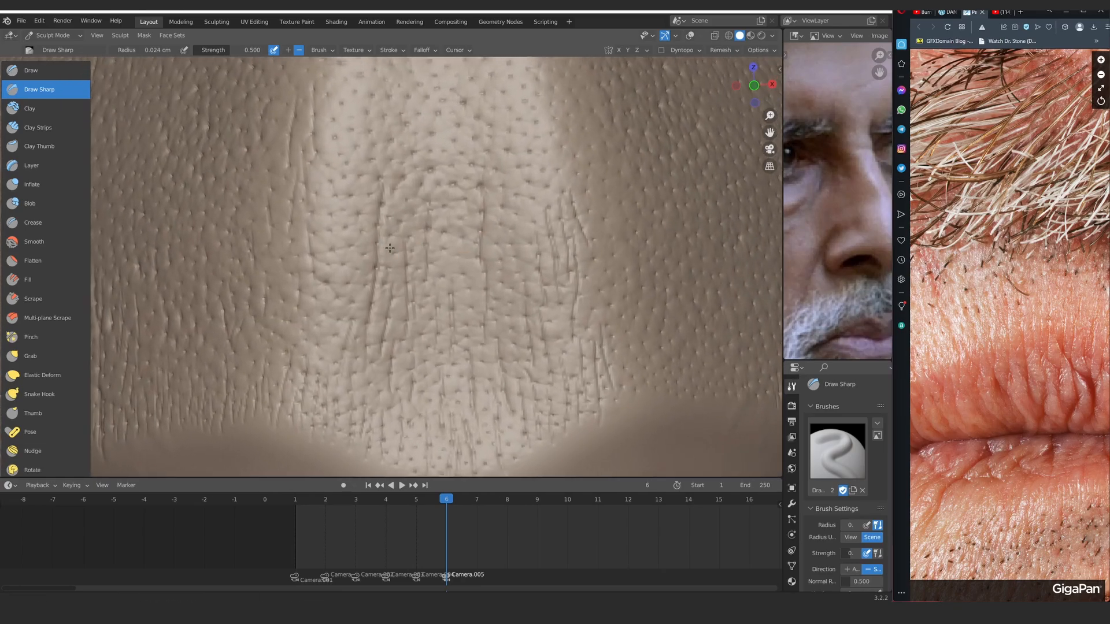
middle_click_drag(301, 237, 334, 256, "ctrl")
middle_click_drag(334, 255, 278, 255, "ctrl")
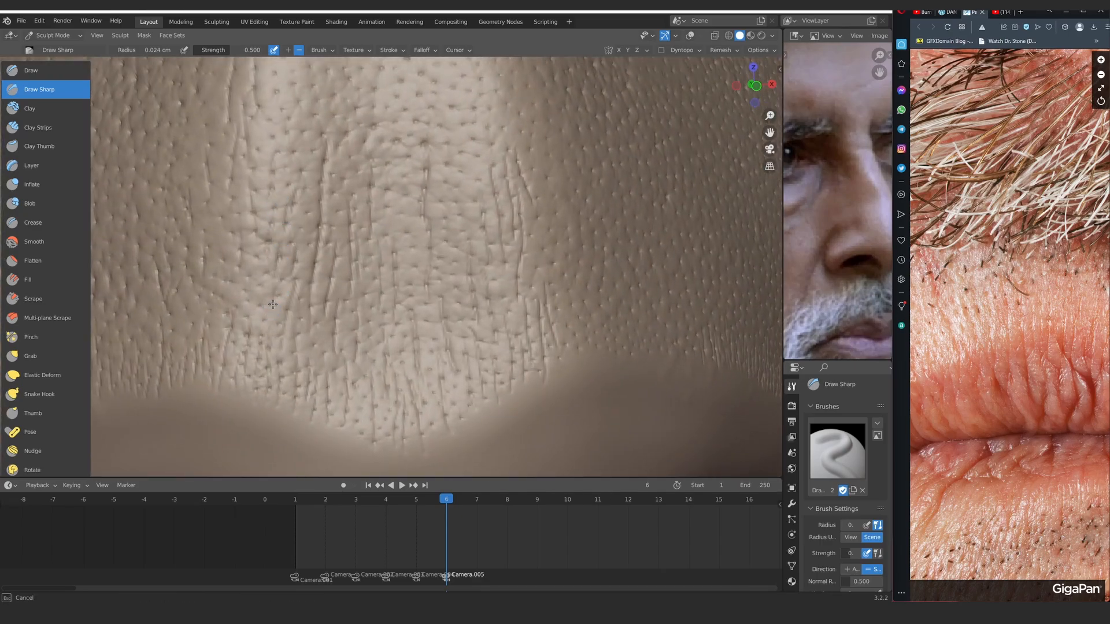
mouse_move(273, 304)
middle_mouse_down("ctrl")
mouse_move(432, 258)
mouse_move(403, 233)
mouse_move(441, 248)
middle_mouse_up("ctrl")
Deepen the vertical wrinkles above the mouth corner and around the adjoining upper lip edge at a 0.024 cm radius
scroll(1009, 314, "down", 2)
middle_click_drag(300, 255, 335, 260, "ctrl")
mouse_move(334, 260)
middle_mouse_down()
mouse_move(364, 267)
mouse_move(407, 186)
mouse_move(334, 284)
mouse_move(423, 191)
mouse_move(334, 123)
middle_mouse_up()
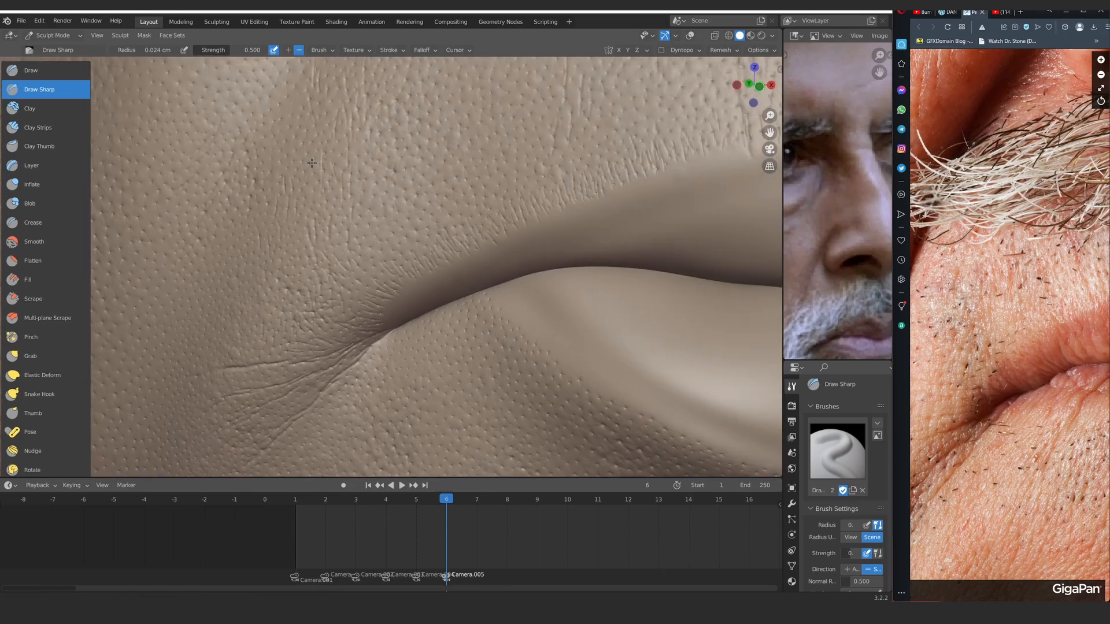
middle_click_drag(311, 163, 317, 159, "ctrl")
mouse_move(316, 160)
middle_mouse_down("shift")
mouse_move(321, 198)
mouse_move(277, 218)
mouse_move(302, 213)
mouse_move(278, 189)
middle_mouse_up("shift")
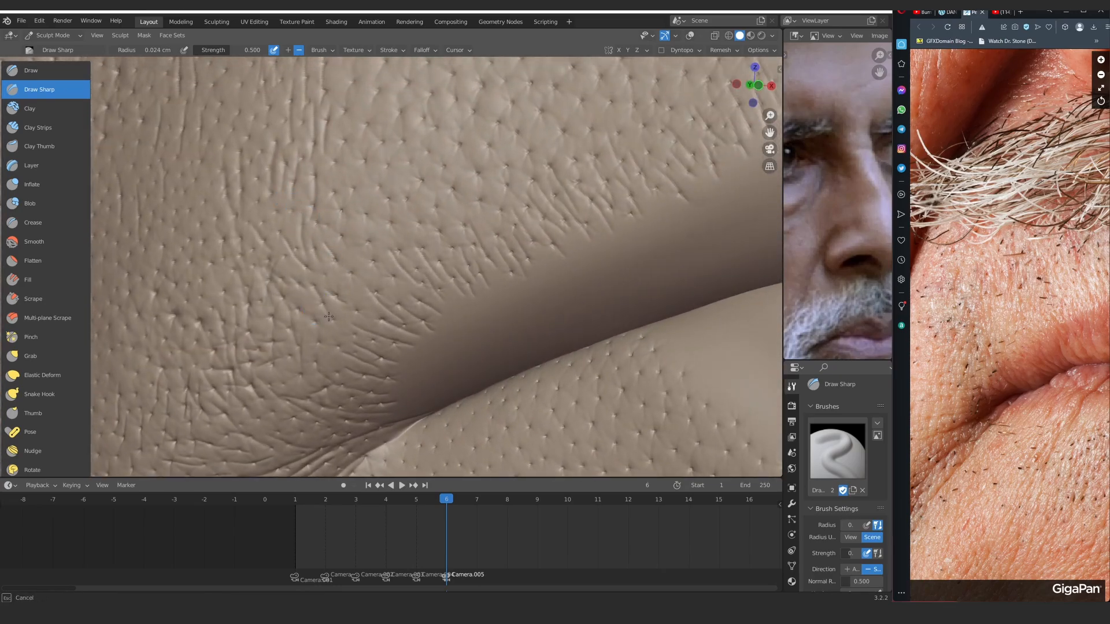
mouse_move(328, 317)
middle_mouse_down("ctrl")
mouse_move(324, 364)
mouse_move(282, 263)
mouse_move(297, 248)
middle_mouse_up("ctrl")
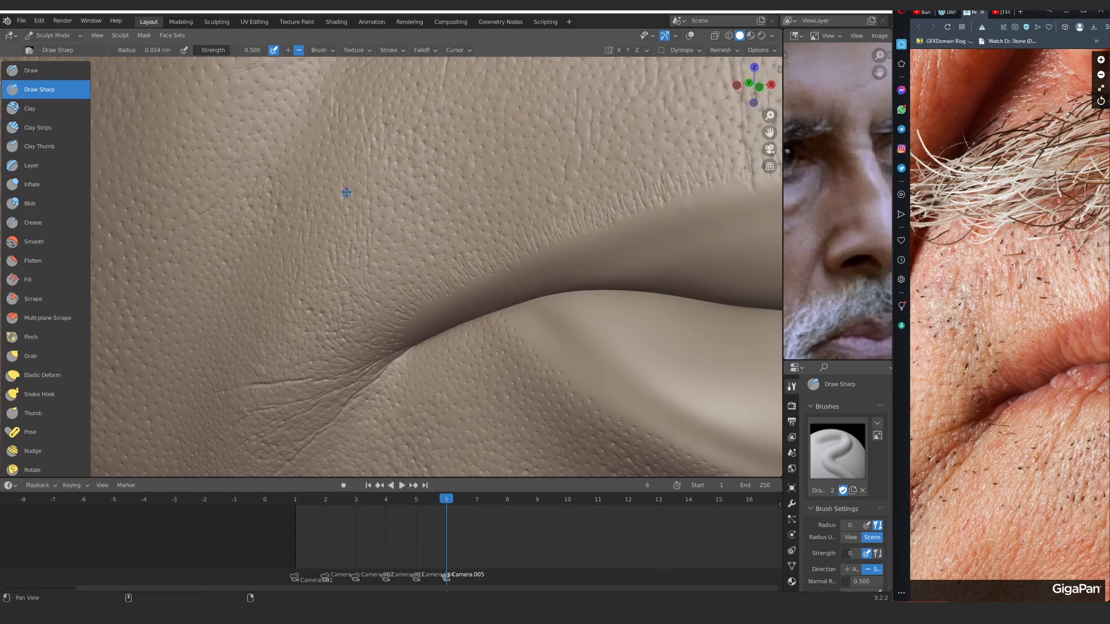
Carve curved creases around the base of the nostril and fine wrinkles in the skin below it at a 0.024 cm radius
mouse_move(346, 192)
middle_mouse_down("ctrl")
mouse_move(356, 200)
mouse_move(323, 191)
mouse_move(297, 211)
mouse_move(306, 216)
mouse_move(284, 168)
mouse_move(473, 171)
mouse_move(397, 208)
mouse_move(405, 199)
middle_mouse_up("ctrl")
left_click_drag(1005, 231, 1012, 341)
scroll(1009, 231, "up", 2)
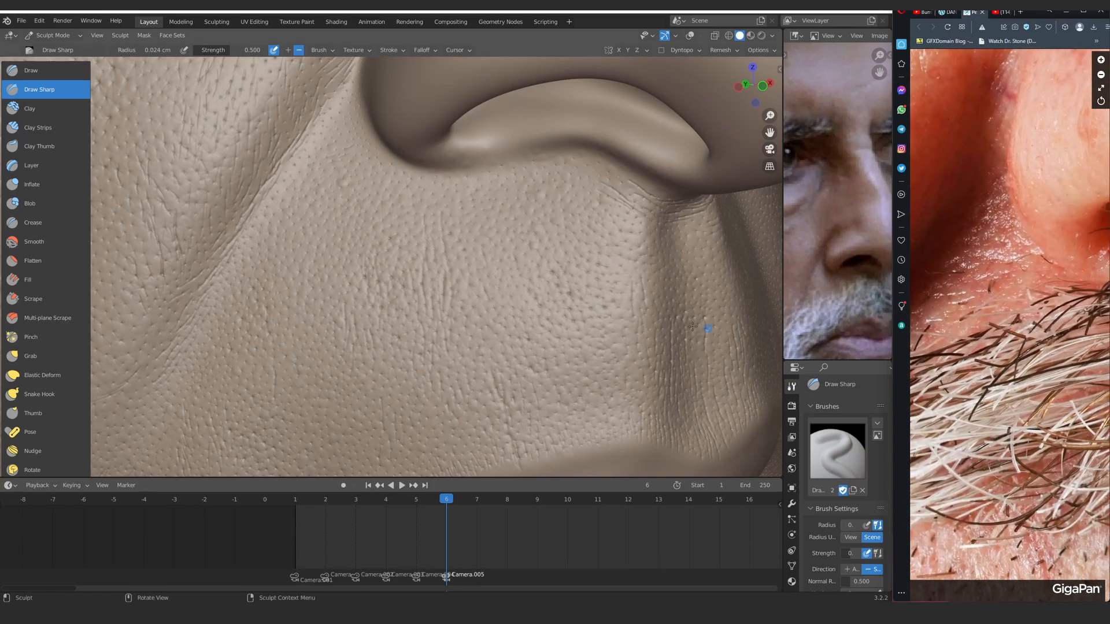
mouse_move(693, 327)
middle_mouse_down("ctrl")
mouse_move(318, 166)
mouse_move(234, 170)
middle_mouse_up("ctrl")
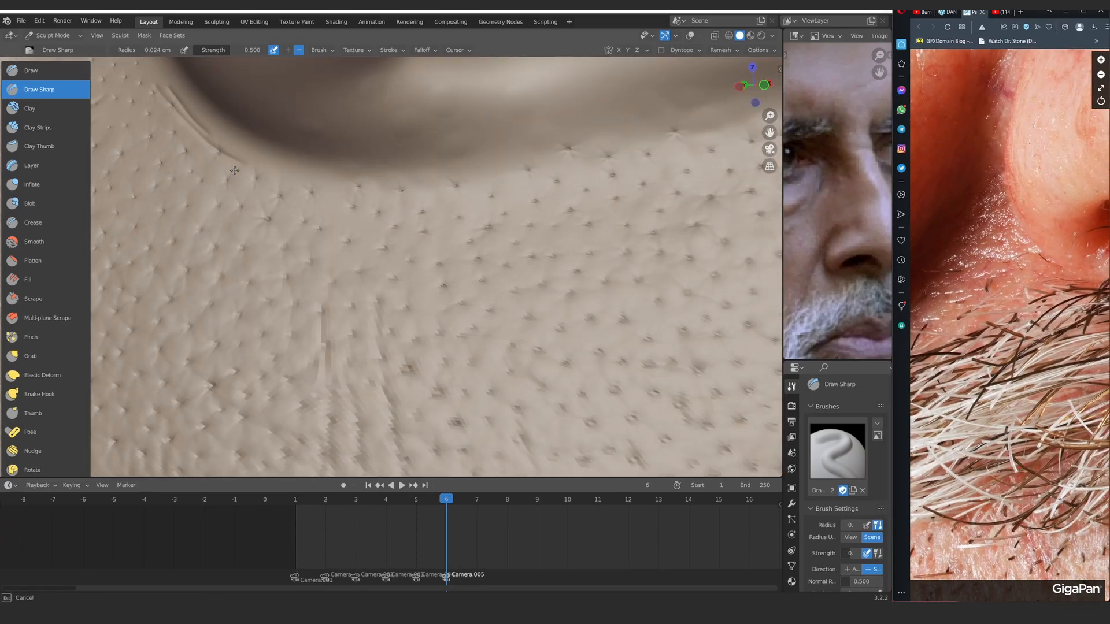
mouse_move(502, 182)
middle_mouse_down("ctrl")
mouse_move(439, 312)
mouse_move(275, 186)
middle_mouse_up("ctrl")
left_click_drag(305, 193, 339, 220)
mouse_move(340, 220)
middle_mouse_down("ctrl")
mouse_move(383, 300)
mouse_move(370, 230)
middle_mouse_up("ctrl")
left_click_drag(373, 230, 368, 209)
mouse_move(364, 267)
middle_mouse_down("ctrl")
mouse_move(381, 307)
mouse_move(389, 240)
mouse_move(378, 204)
middle_mouse_up("ctrl")
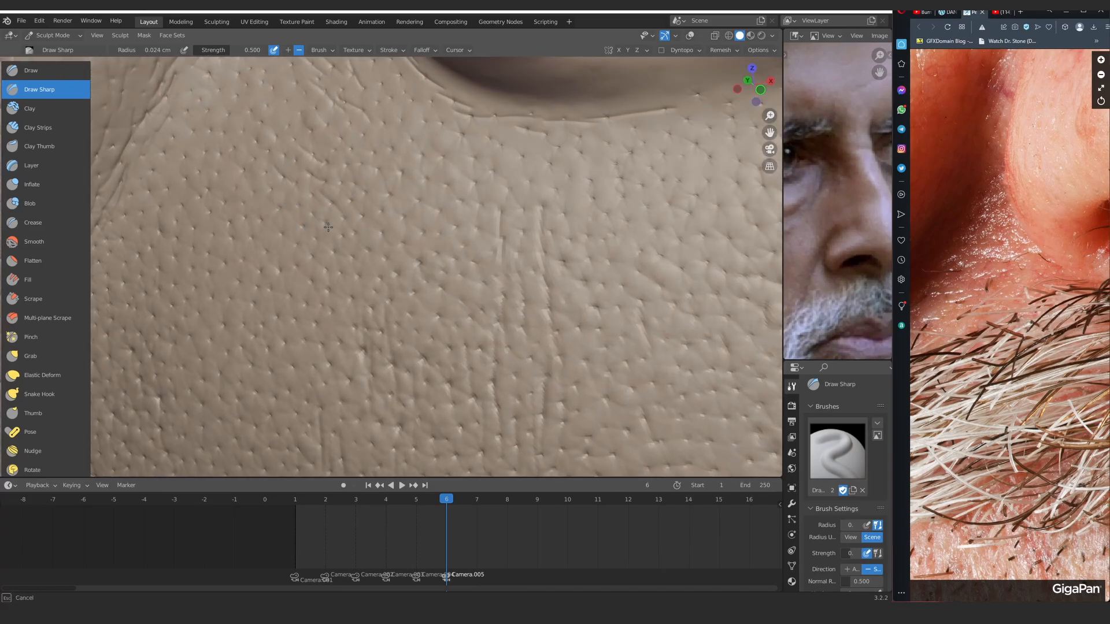
mouse_move(318, 253)
middle_mouse_down("ctrl")
mouse_move(322, 194)
mouse_move(379, 179)
mouse_move(349, 218)
mouse_move(376, 265)
mouse_move(364, 233)
middle_mouse_up("ctrl")
Examine the nasolabial fold and cheek skin in the reference photo against the sculpted cheek and upper lip
left_click_drag(971, 219, 1041, 422)
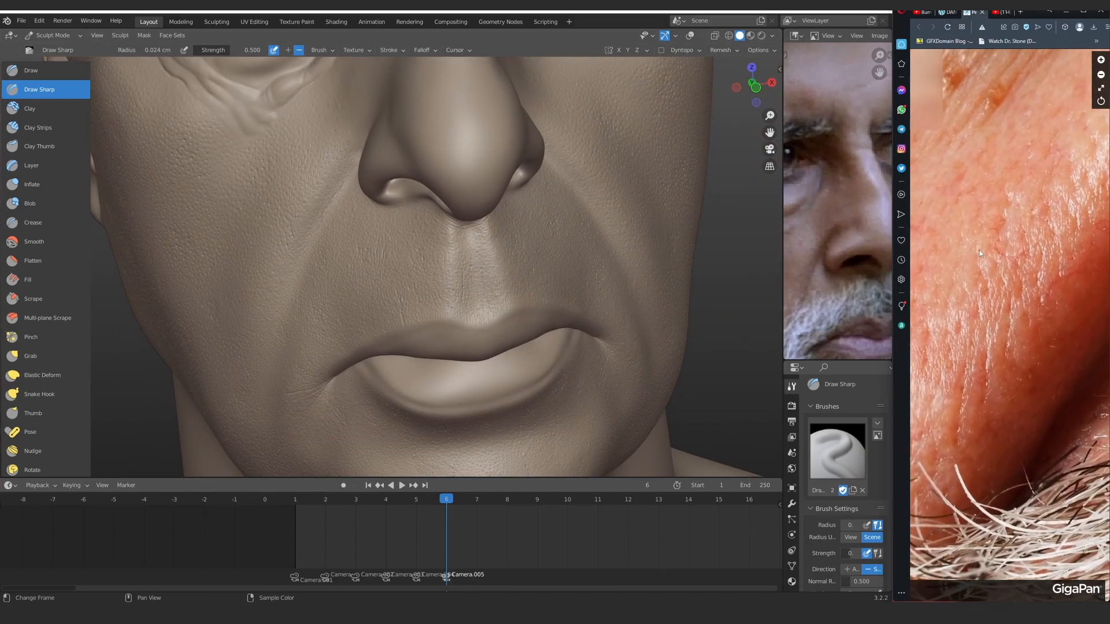
middle_click_drag(344, 193, 367, 194)
left_click_drag(988, 364, 988, 292)
scroll(988, 291, "up", 1)
middle_click_drag(405, 243, 369, 243)
middle_click_drag(370, 242, 341, 173, "ctrl")
mouse_move(341, 173)
middle_mouse_down("shift")
mouse_move(329, 219)
mouse_move(324, 190)
middle_mouse_up("shift")
mouse_move(463, 72)
middle_mouse_down("shift")
mouse_move(351, 187)
mouse_move(357, 109)
middle_mouse_up("shift")
middle_click_drag(323, 168, 347, 260, "shift")
left_click_drag(361, 202, 380, 219, "alt")
mouse_move(380, 219)
middle_mouse_down("ctrl")
mouse_move(364, 173)
mouse_move(364, 289)
middle_mouse_up("ctrl")
mouse_move(364, 289)
middle_mouse_down("shift")
mouse_move(367, 166)
mouse_move(347, 87)
middle_mouse_up("shift")
middle_click_drag(346, 86, 281, 317, "shift")
middle_click_drag(330, 191, 359, 275, "ctrl")
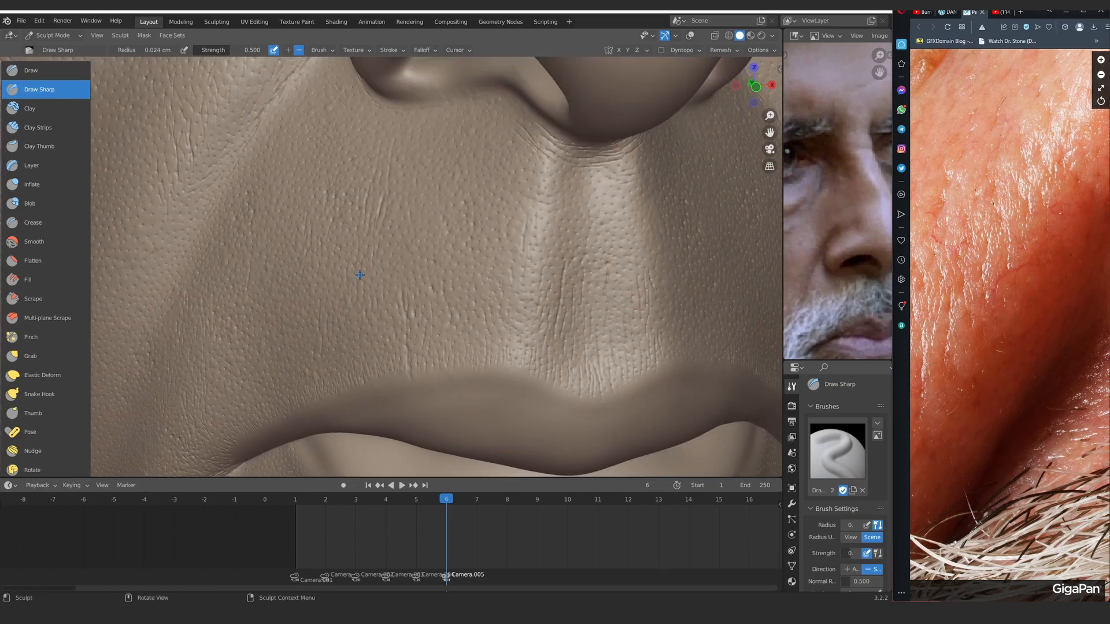
Add short vertical wrinkles above the upper lip beside the philtrum at a 0.024 cm radius, following the reference
scroll(1009, 314, "down", 2)
left_click_drag(1009, 462, 1009, 231)
scroll(1009, 313, "up", 1)
mouse_move(414, 298)
middle_mouse_down("ctrl")
mouse_move(470, 260)
mouse_move(445, 211)
middle_mouse_up("ctrl")
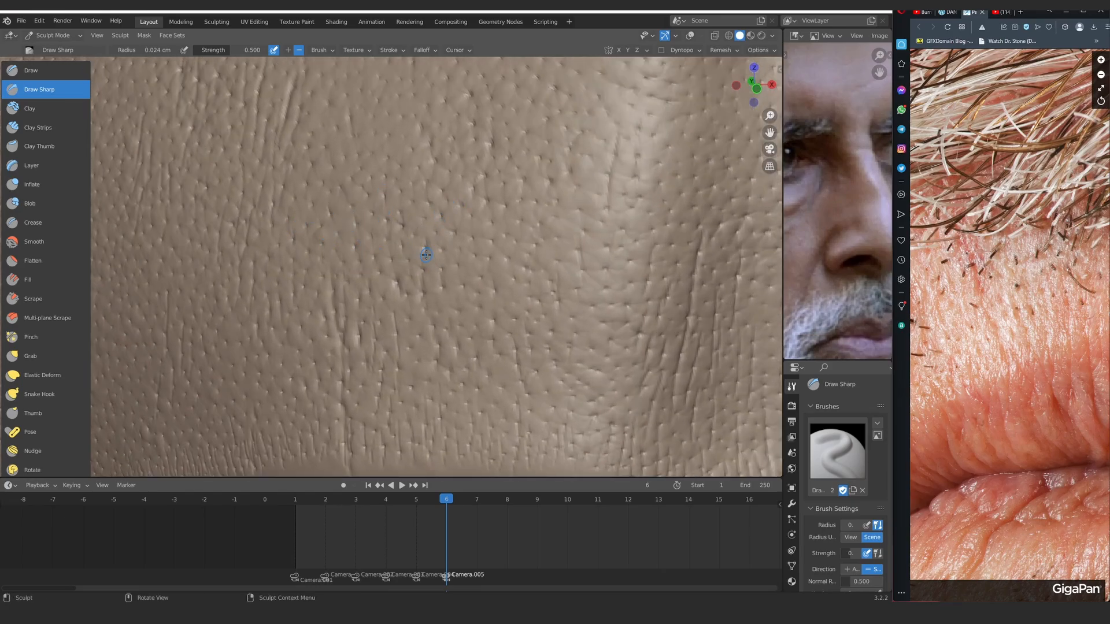
mouse_move(523, 196)
middle_mouse_down("ctrl")
mouse_move(440, 260)
mouse_move(372, 241)
mouse_move(391, 251)
mouse_move(357, 226)
mouse_move(436, 229)
mouse_move(424, 288)
middle_mouse_up("ctrl")
key("g")
key("ctrl+z")
Carve fine lines at the philtrum's base at a 0.034 cm radius and across its upper part at 0.028 cm
mouse_move(425, 288)
left_mouse_down("ctrl+alt")
mouse_move(376, 242)
mouse_move(416, 277)
mouse_move(375, 227)
left_mouse_up("ctrl+alt")
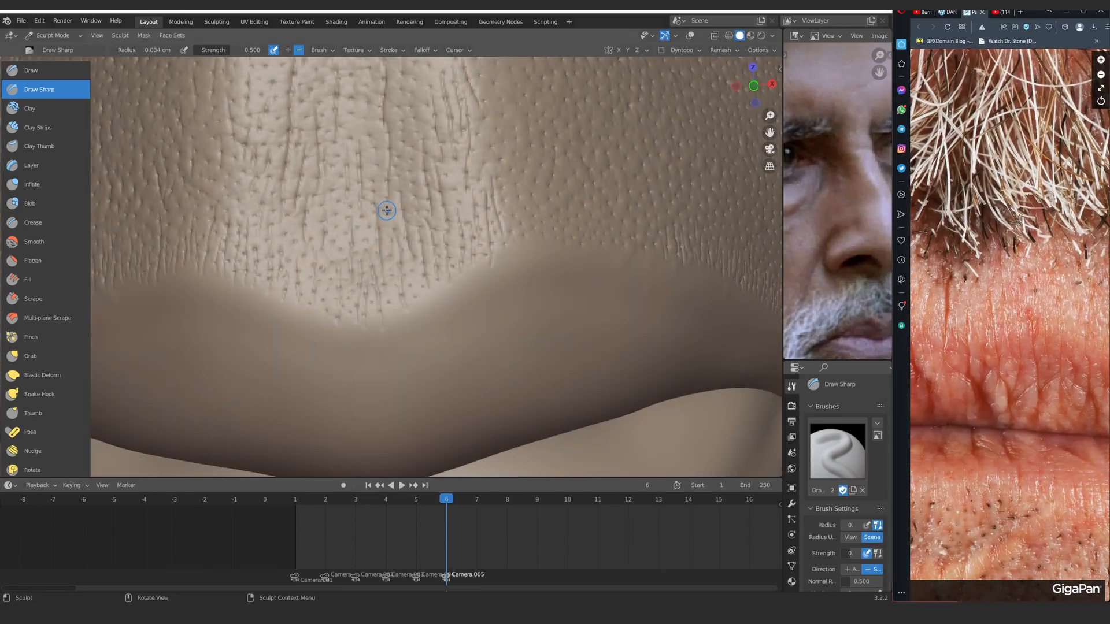
mouse_move(386, 211)
left_mouse_down("ctrl+alt")
mouse_move(359, 310)
mouse_move(360, 238)
left_mouse_up("ctrl+alt")
mouse_move(352, 285)
left_mouse_down("alt")
mouse_move(310, 294)
mouse_move(425, 227)
left_mouse_up("alt")
left_click_drag(328, 299, 341, 358, "ctrl+alt")
left_click_drag(347, 312, 409, 218, "alt")
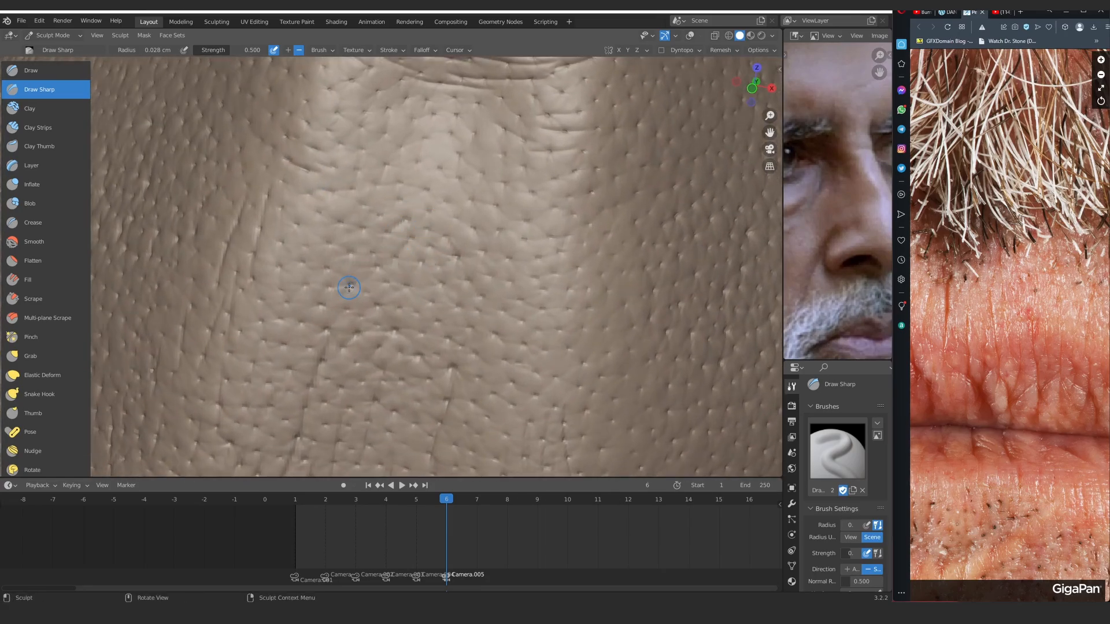
middle_click_drag(349, 287, 349, 347, "ctrl")
Deepen the vertical wrinkles between the philtrum and the upper lip edge at a 0.028 cm radius
middle_click_drag(310, 243, 396, 232)
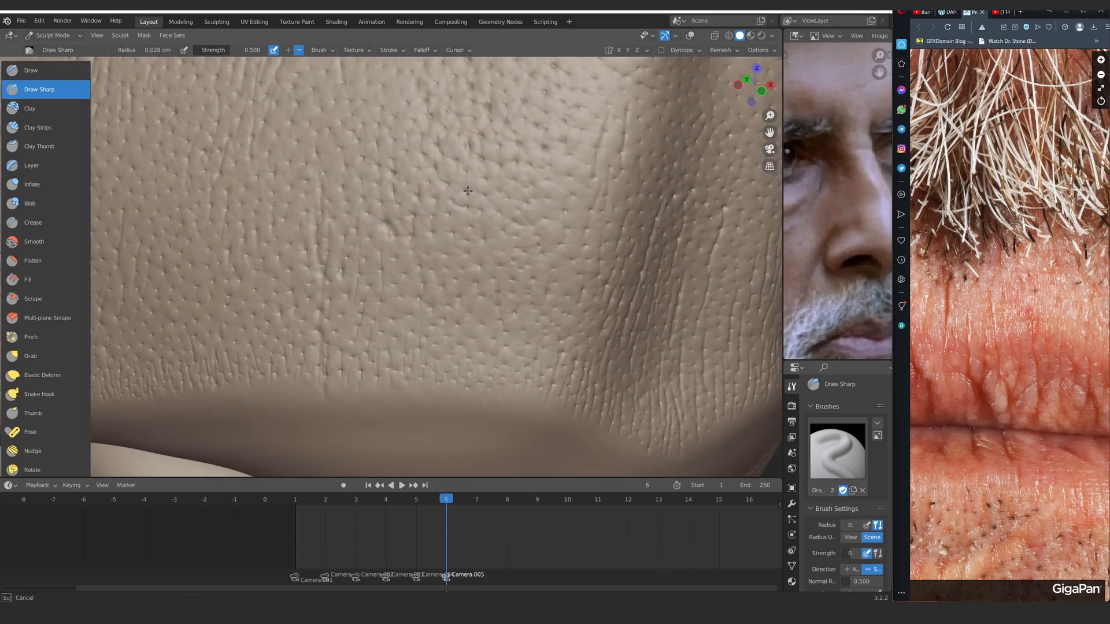
middle_click_drag(467, 191, 468, 300, "ctrl")
left_click_drag(971, 301, 1057, 318)
mouse_move(361, 300)
middle_mouse_down("ctrl")
mouse_move(358, 188)
mouse_move(375, 226)
middle_mouse_up("ctrl")
left_click_drag(428, 229, 428, 234)
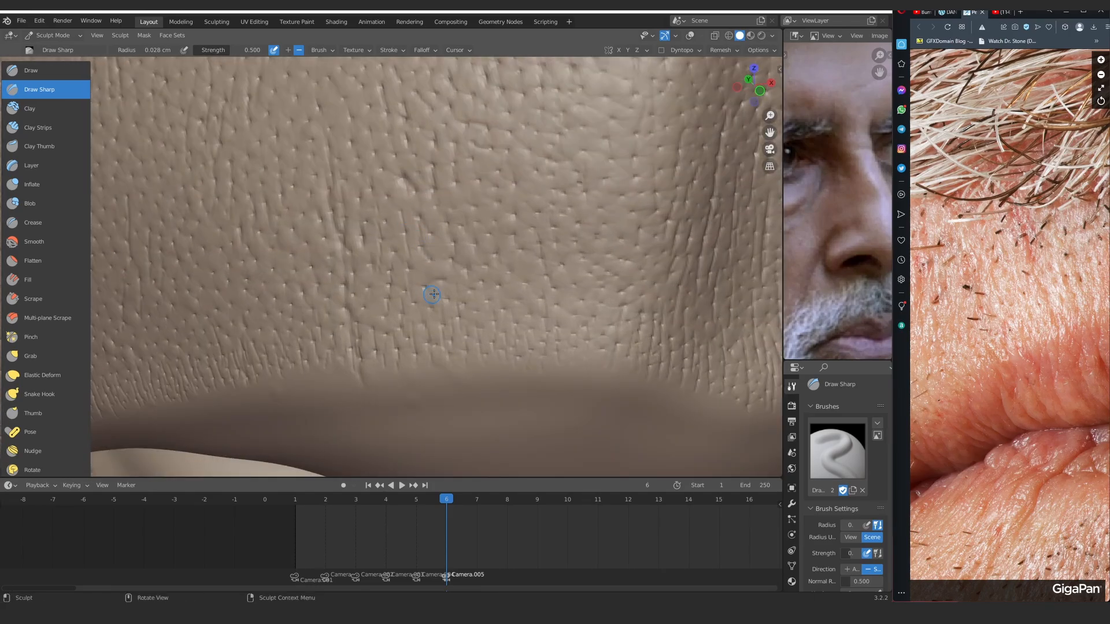
middle_click_drag(433, 294, 430, 346, "ctrl")
Carve short slanted wrinkles in the skin between the nostril and the upper lip at a 0.028 cm radius
middle_click_drag(411, 251, 341, 243)
mouse_move(315, 271)
middle_mouse_down("ctrl")
mouse_move(313, 225)
mouse_move(346, 179)
mouse_move(277, 176)
middle_mouse_up("ctrl")
left_click_drag(268, 173, 267, 173)
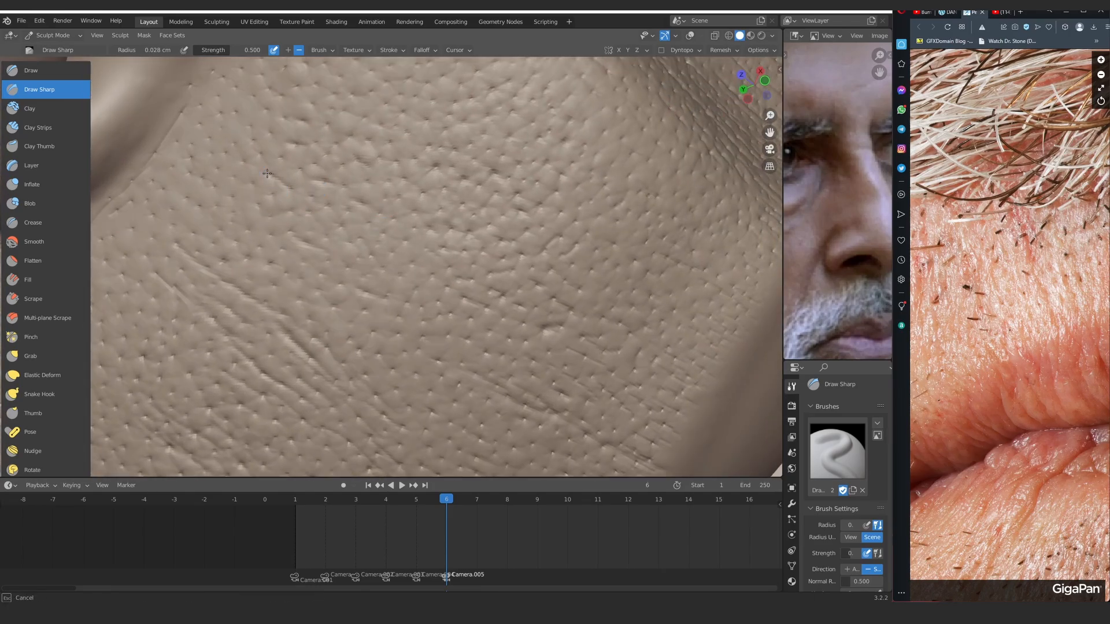
middle_click_drag(415, 230, 415, 283, "ctrl")
mouse_move(415, 283)
middle_mouse_down()
mouse_move(370, 272)
mouse_move(405, 231)
middle_mouse_up()
mouse_move(405, 232)
middle_mouse_down()
mouse_move(409, 253)
mouse_move(357, 267)
middle_mouse_up()
left_click_drag(357, 267, 355, 268)
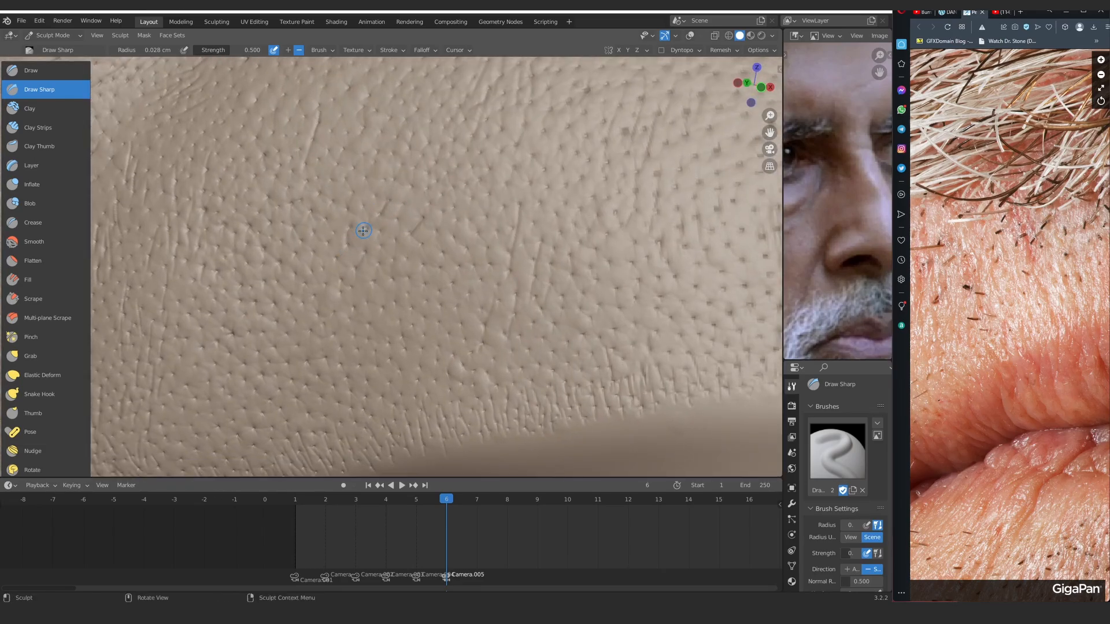
Add small wrinkles just above the outer upper lip edge at a 0.028 cm radius
mouse_move(324, 185)
middle_mouse_down("ctrl")
mouse_move(312, 242)
mouse_move(407, 245)
mouse_move(388, 220)
mouse_move(396, 243)
middle_mouse_up("ctrl")
left_click_drag(407, 312, 406, 314)
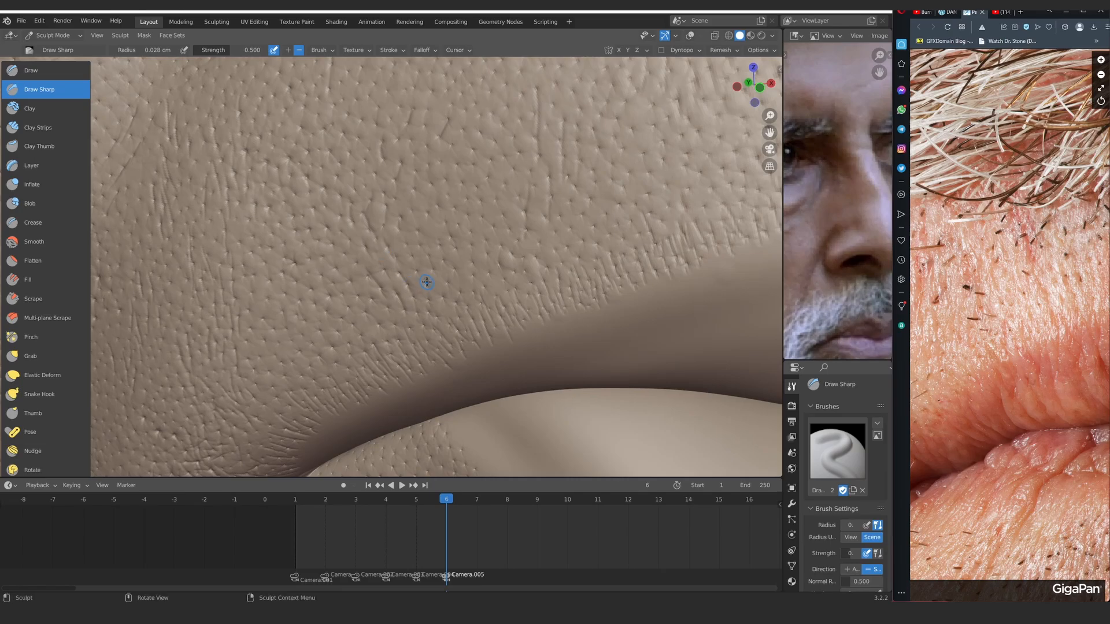
middle_click_drag(427, 282, 457, 261)
middle_click_drag(451, 301, 453, 251, "ctrl")
left_click_drag(453, 250, 453, 250)
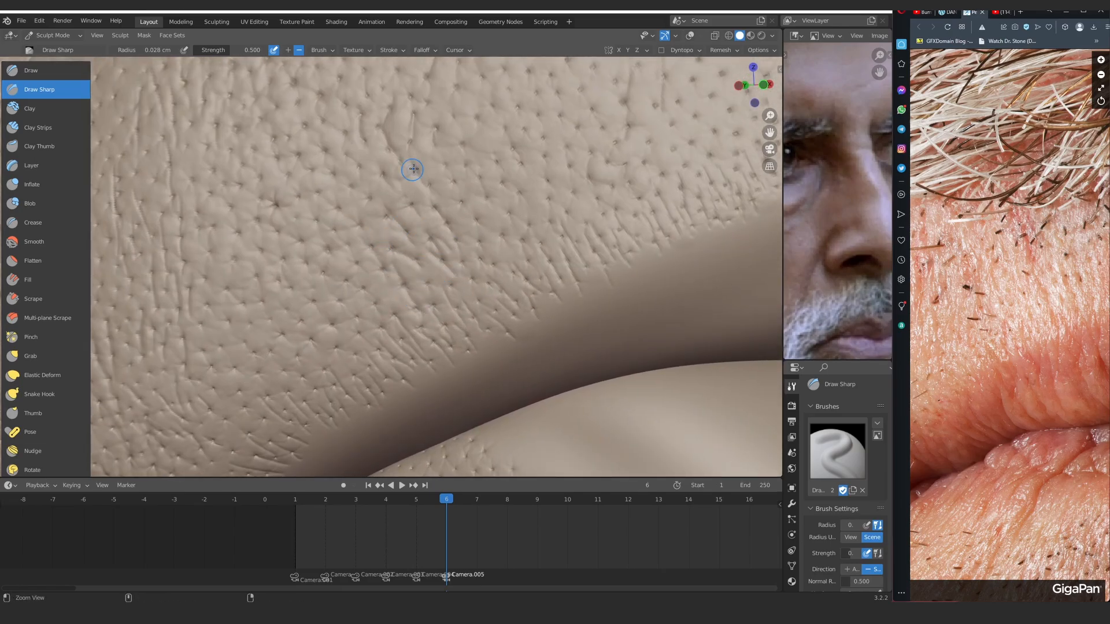
Connect the pores above the outer upper lip with small crossing wrinkles at a 0.028 cm radius
mouse_move(413, 169)
left_mouse_down("ctrl+alt")
mouse_move(413, 243)
mouse_move(461, 272)
left_mouse_up("ctrl+alt")
left_click_drag(460, 271, 461, 202, "ctrl+alt")
left_click_drag(286, 302, 284, 303)
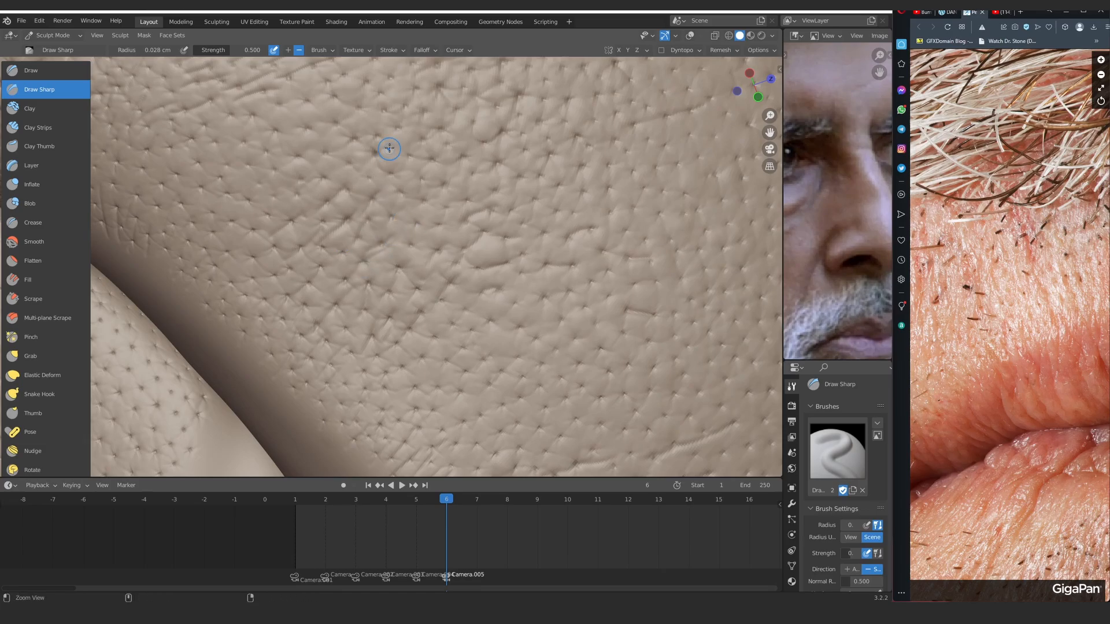
left_click_drag(389, 147, 389, 220, "ctrl+alt")
left_click_drag(389, 220, 349, 221, "alt")
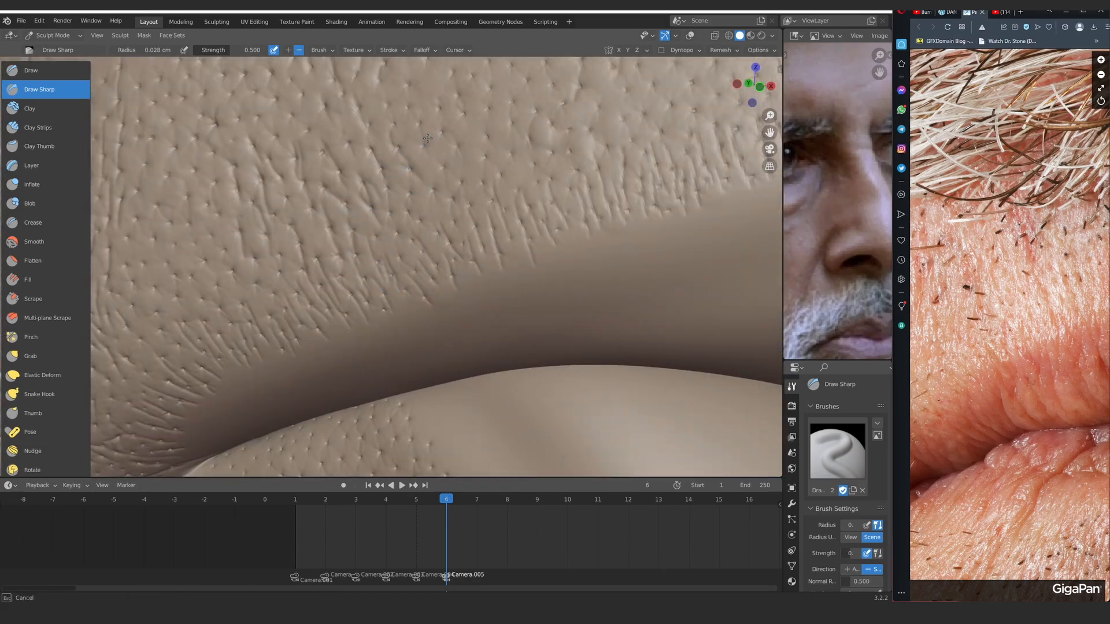
left_click_drag(427, 138, 382, 211, "alt")
Add thin vertical and slanted wrinkles between the nostril and the outer upper lip, using brush radii of 0.048 and 0.036 cm
left_click_drag(382, 116, 384, 183, "ctrl+alt")
left_click_drag(961, 341, 1078, 304)
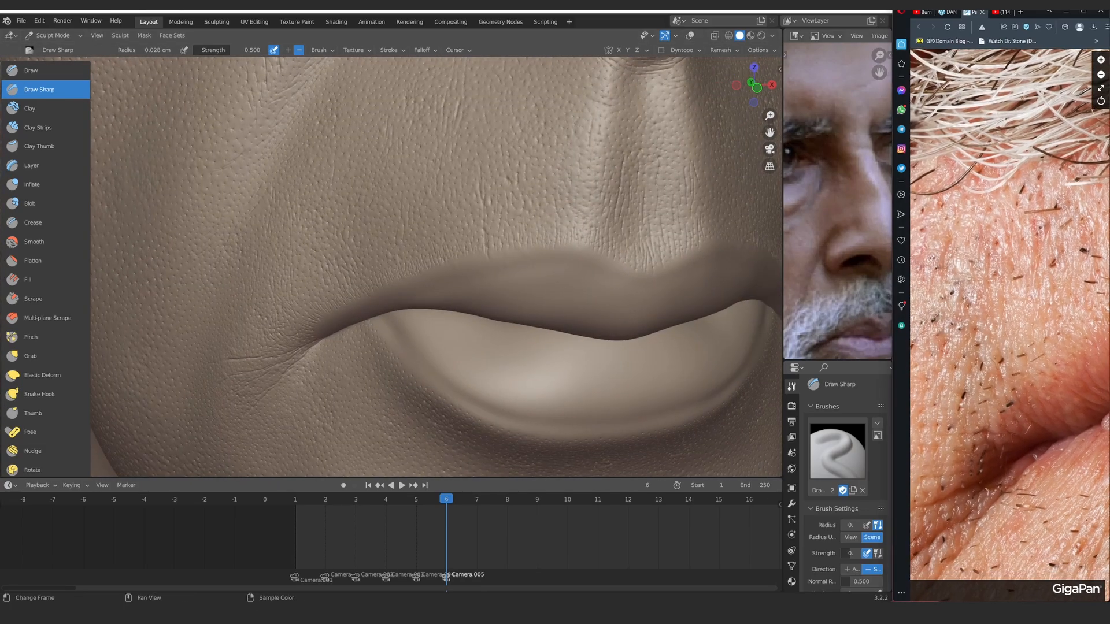
mouse_move(329, 214)
left_mouse_down("ctrl+alt")
mouse_move(329, 165)
mouse_move(357, 240)
mouse_move(328, 172)
left_mouse_up("ctrl+alt")
left_click_drag(327, 172, 326, 174)
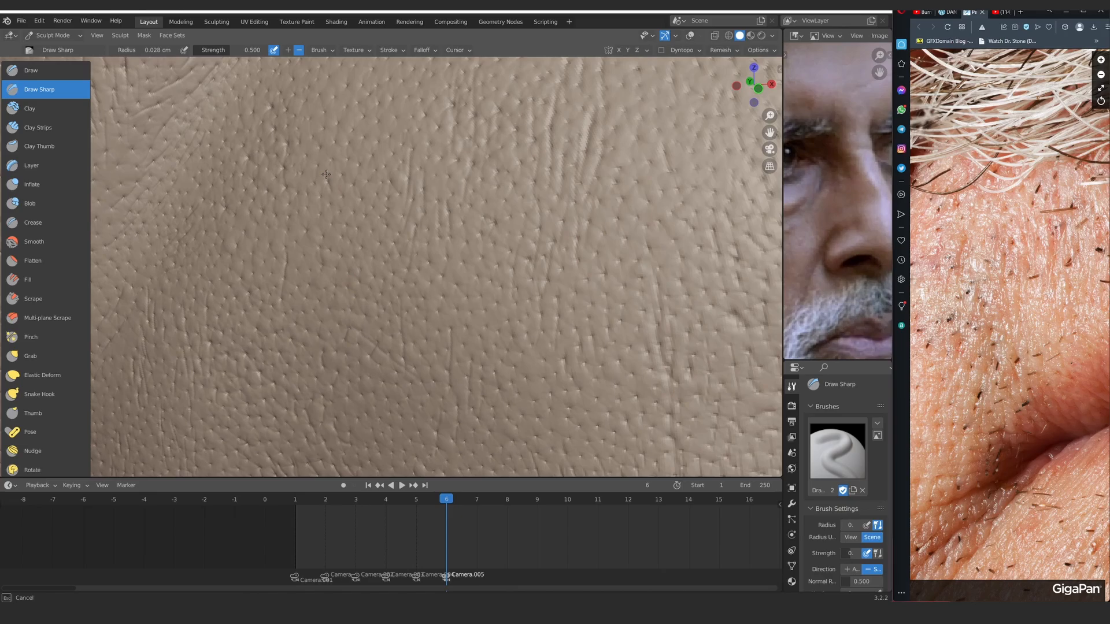
mouse_move(356, 215)
left_mouse_down("ctrl+alt")
mouse_move(356, 202)
mouse_move(329, 263)
left_mouse_up("ctrl+alt")
key("f")
left_click(358, 201)
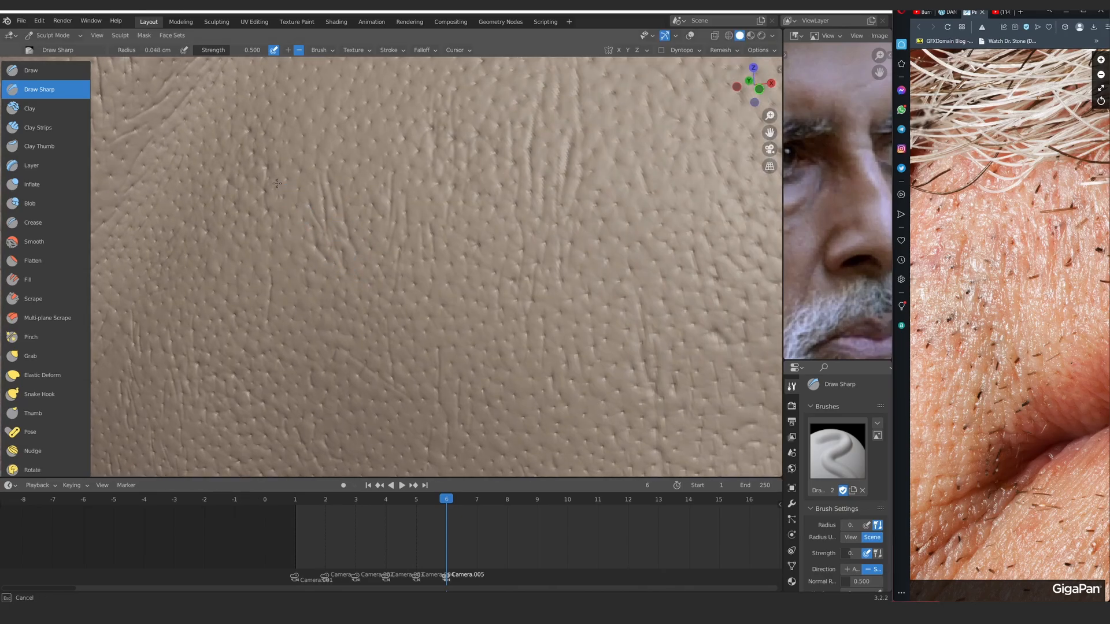
mouse_move(340, 151)
left_mouse_down("ctrl+alt")
mouse_move(354, 203)
mouse_move(341, 159)
left_mouse_up("ctrl+alt")
left_click_drag(341, 159, 339, 218, "alt+shift")
key("f")
left_click(336, 218)
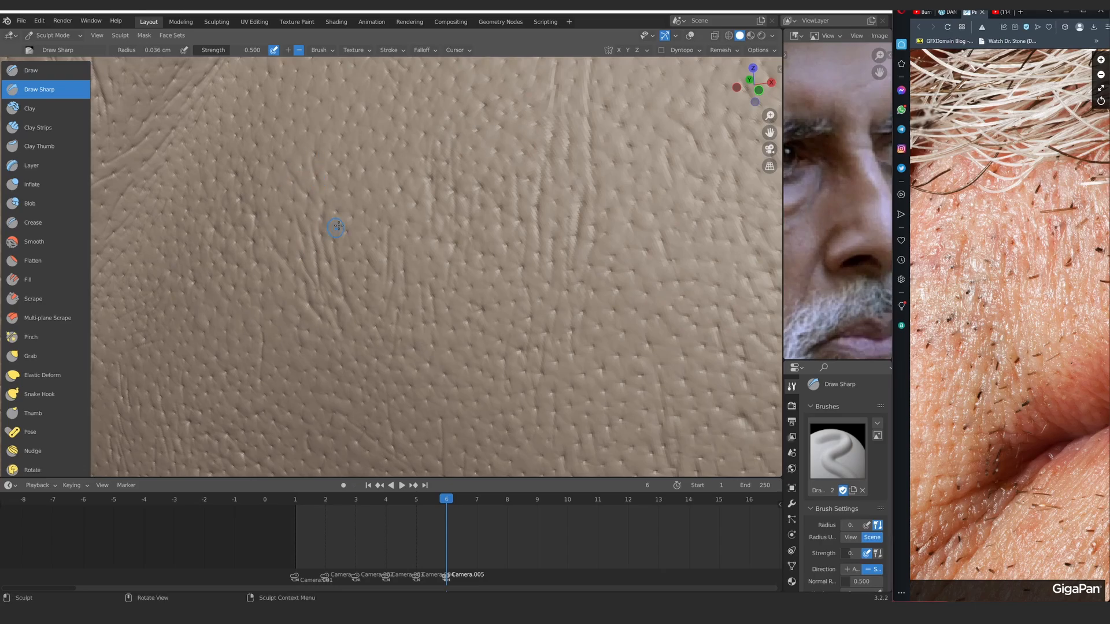
Carve fine wrinkles along the smile fold beside and below the nostril at a 0.022 cm radius
mouse_move(923, 13)
left_mouse_down()
mouse_move(65, 287)
mouse_move(1, 287)
left_mouse_up()
left_click(965, 12)
left_click_drag(1049, 400, 1071, 405)
mouse_move(370, 191)
left_mouse_down("ctrl+alt")
mouse_move(386, 268)
mouse_move(362, 172)
mouse_move(372, 155)
mouse_move(299, 193)
mouse_move(299, 178)
left_mouse_up("ctrl+alt")
mouse_move(329, 339)
left_mouse_down("ctrl+alt")
mouse_move(352, 255)
mouse_move(298, 220)
left_mouse_up("ctrl+alt")
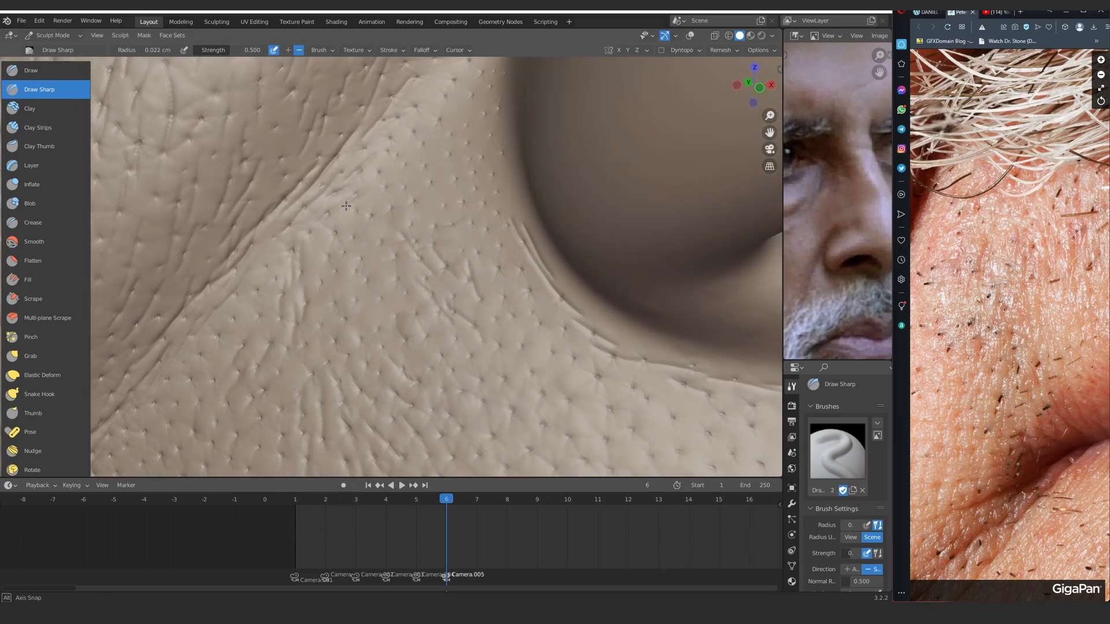
left_click_drag(346, 206, 290, 280, "ctrl+alt")
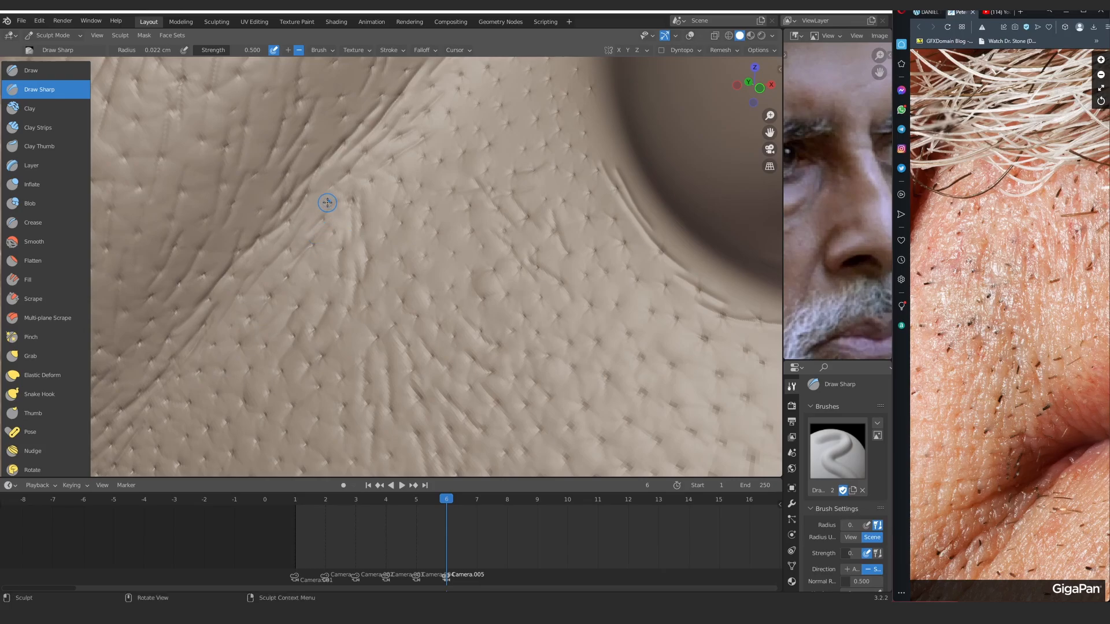
mouse_move(327, 202)
left_mouse_down("alt")
mouse_move(344, 238)
mouse_move(315, 264)
mouse_move(304, 259)
left_mouse_up("alt")
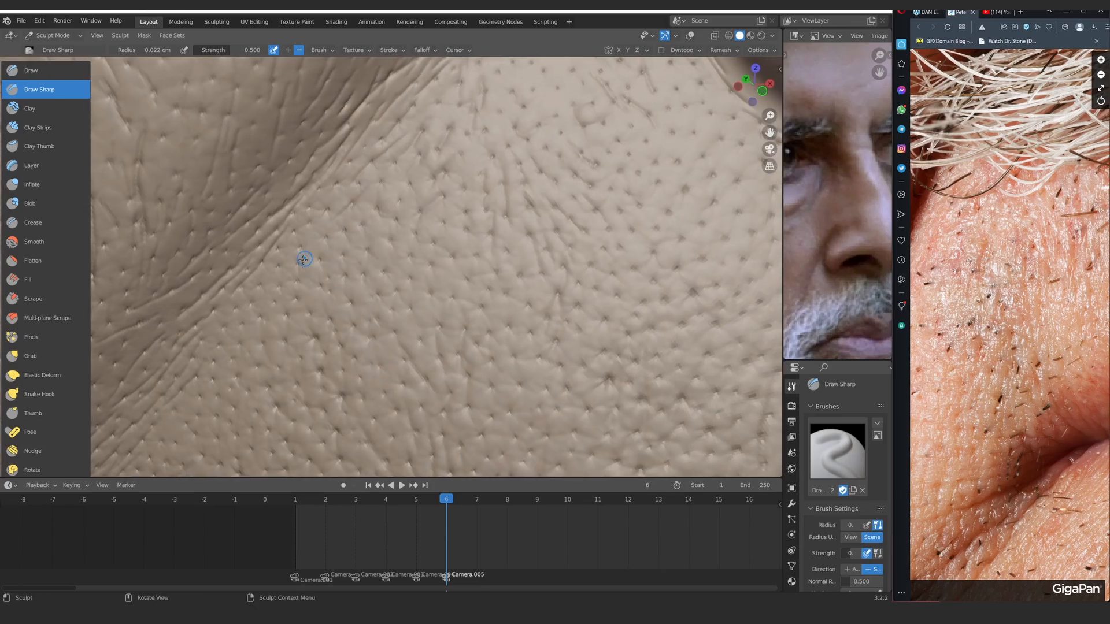
Fill the skin between the smile fold and the outer upper lip with fine slanted wrinkles, reducing the radius to 0.02 cm
mouse_move(363, 213)
left_mouse_down("ctrl+alt")
mouse_move(362, 246)
mouse_move(358, 215)
mouse_move(370, 235)
mouse_move(431, 200)
mouse_move(359, 255)
mouse_move(473, 166)
mouse_move(345, 271)
mouse_move(433, 199)
mouse_move(358, 260)
mouse_move(392, 185)
mouse_move(382, 232)
left_mouse_up("ctrl+alt")
left_click_drag(382, 231, 408, 230, "alt")
left_click_drag(407, 282, 411, 233, "ctrl+alt")
mouse_move(445, 268)
left_mouse_down("alt+shift")
mouse_move(423, 213)
mouse_move(451, 260)
left_mouse_up("alt+shift")
left_click_drag(504, 193, 470, 79, "alt+shift")
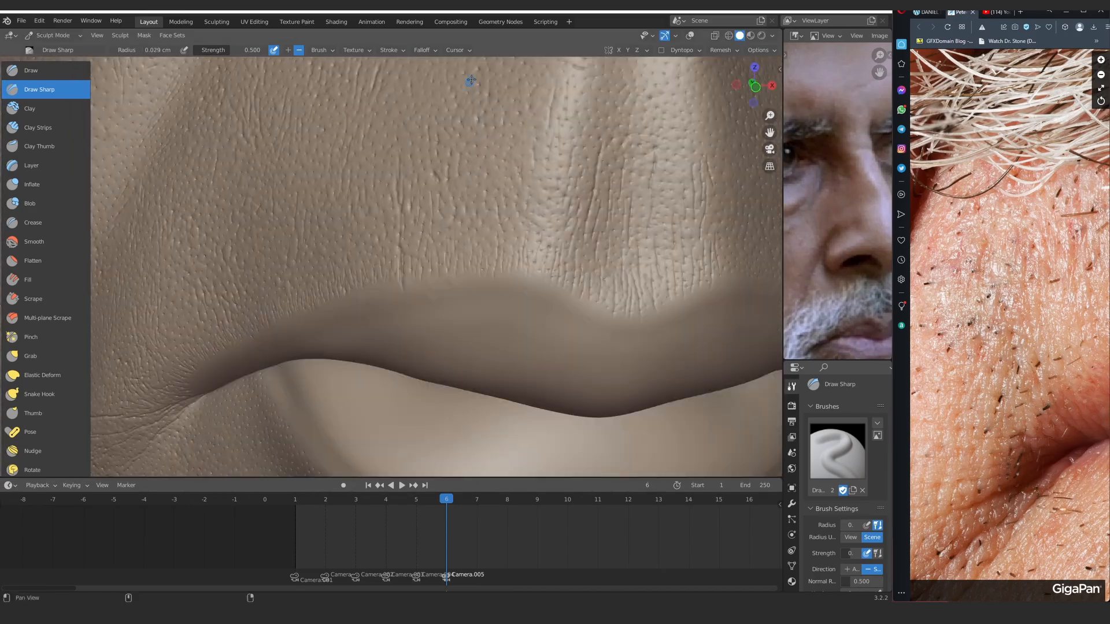
left_click_drag(376, 277, 393, 231, "ctrl+alt")
left_click_drag(345, 297, 614, 158, "alt+shift")
left_click_drag(404, 289, 419, 243, "ctrl+alt")
left_click_drag(359, 282, 371, 287, "alt")
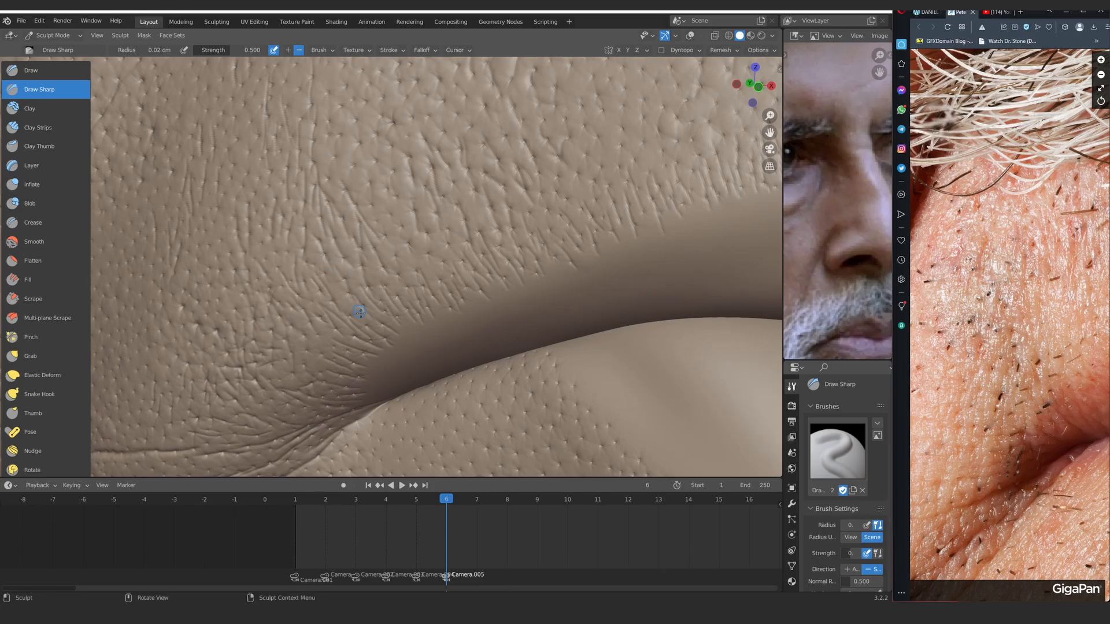
Carve fine crossing wrinkles in the skin just above the mouth corner at a 0.02 cm radius
mouse_move(326, 278)
left_mouse_down("alt")
mouse_move(410, 223)
mouse_move(398, 145)
mouse_move(349, 322)
mouse_move(390, 280)
mouse_move(379, 243)
mouse_move(399, 304)
mouse_move(404, 213)
mouse_move(424, 274)
mouse_move(391, 290)
mouse_move(386, 246)
mouse_move(343, 234)
left_mouse_up("alt")
mouse_move(347, 234)
left_mouse_down()
mouse_move(323, 215)
mouse_move(369, 328)
mouse_move(300, 306)
left_mouse_up()
mouse_move(262, 231)
left_mouse_down()
mouse_move(349, 269)
mouse_move(341, 281)
left_mouse_up()
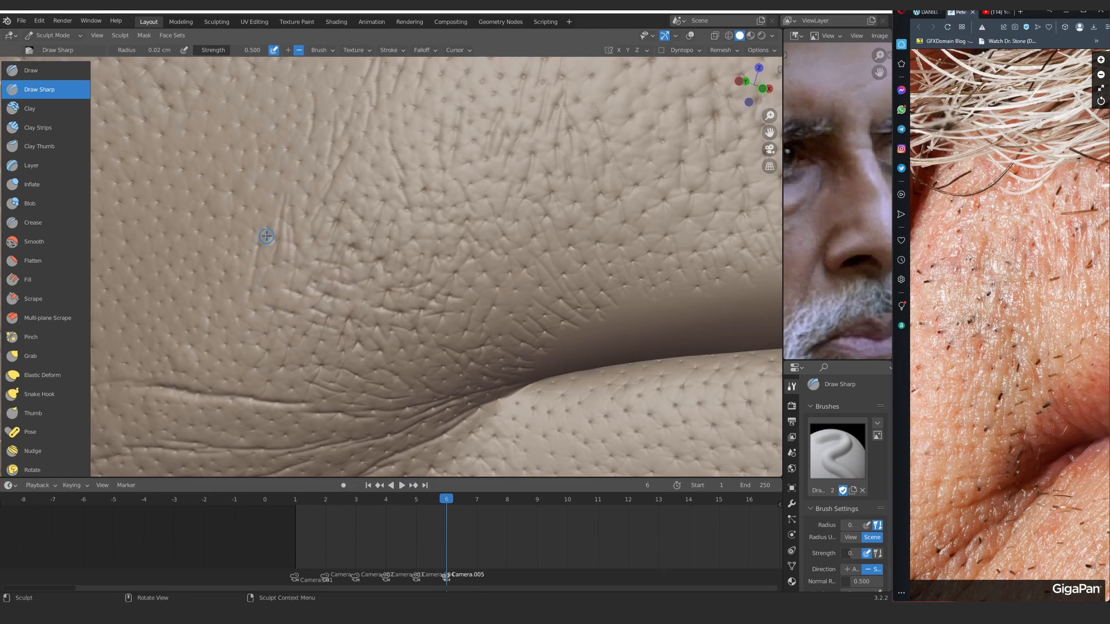
mouse_move(364, 180)
left_mouse_down()
mouse_move(385, 109)
mouse_move(407, 87)
left_mouse_up()
mouse_move(351, 204)
middle_mouse_down()
mouse_move(334, 226)
mouse_move(341, 213)
middle_mouse_up()
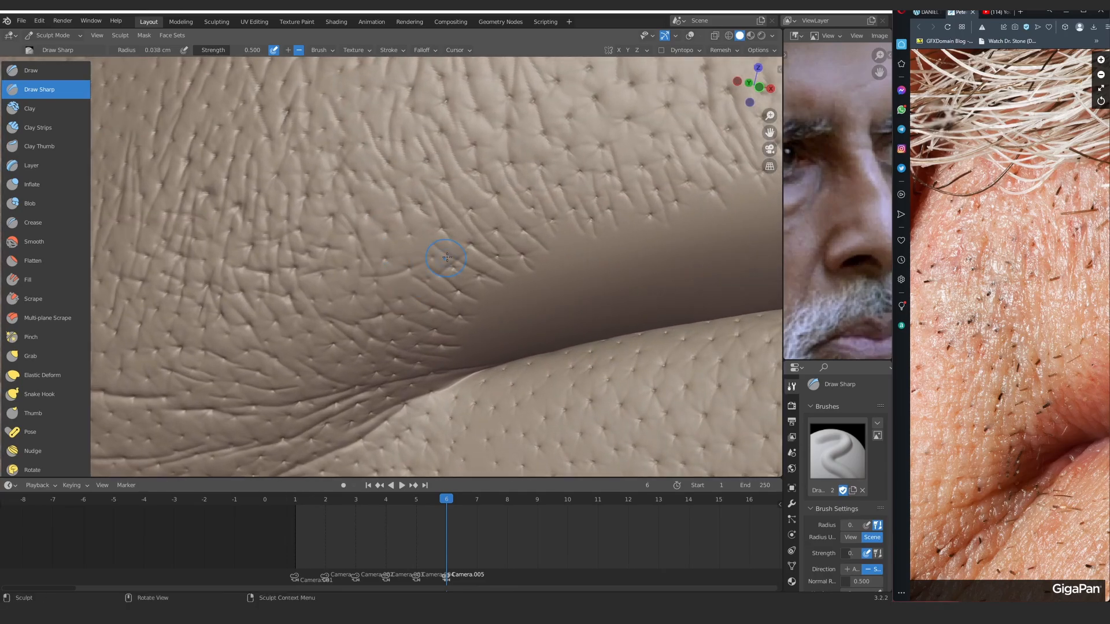
Carve small horizontal wrinkles across the vertical ones beside and above the mouth corner at a 0.014 cm radius
scroll(363, 249, "down", 4)
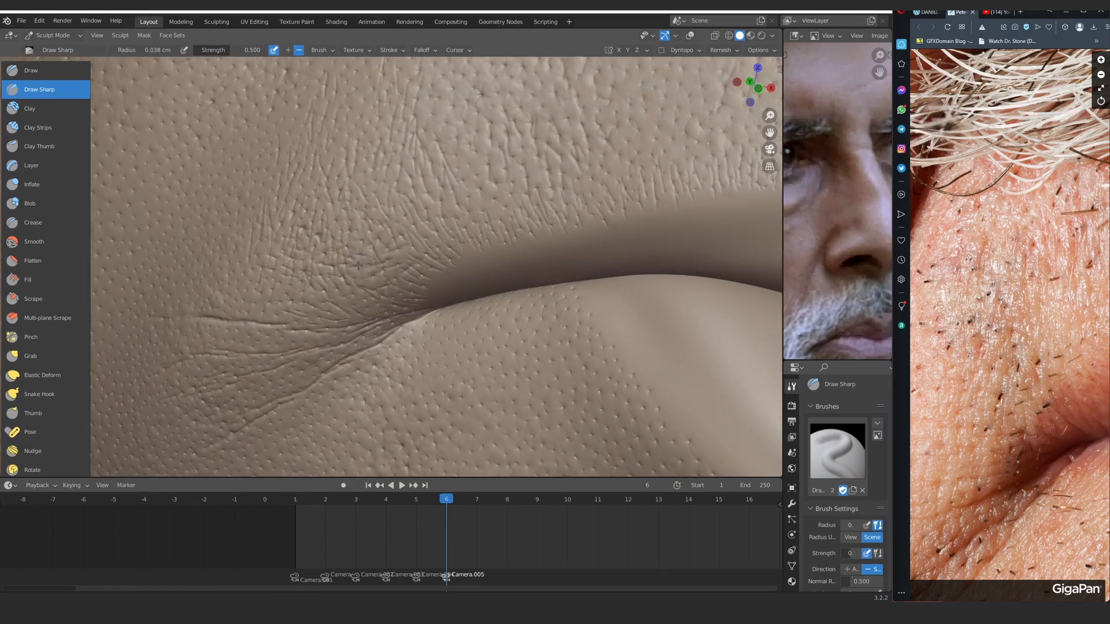
scroll(379, 231, "up", 2)
middle_click_drag(379, 231, 399, 228)
key("f")
left_click_drag(947, 347, 1029, 330)
scroll(405, 260, "down", 2)
middle_click_drag(347, 243, 330, 225)
scroll(324, 220, "up", 3)
key("f")
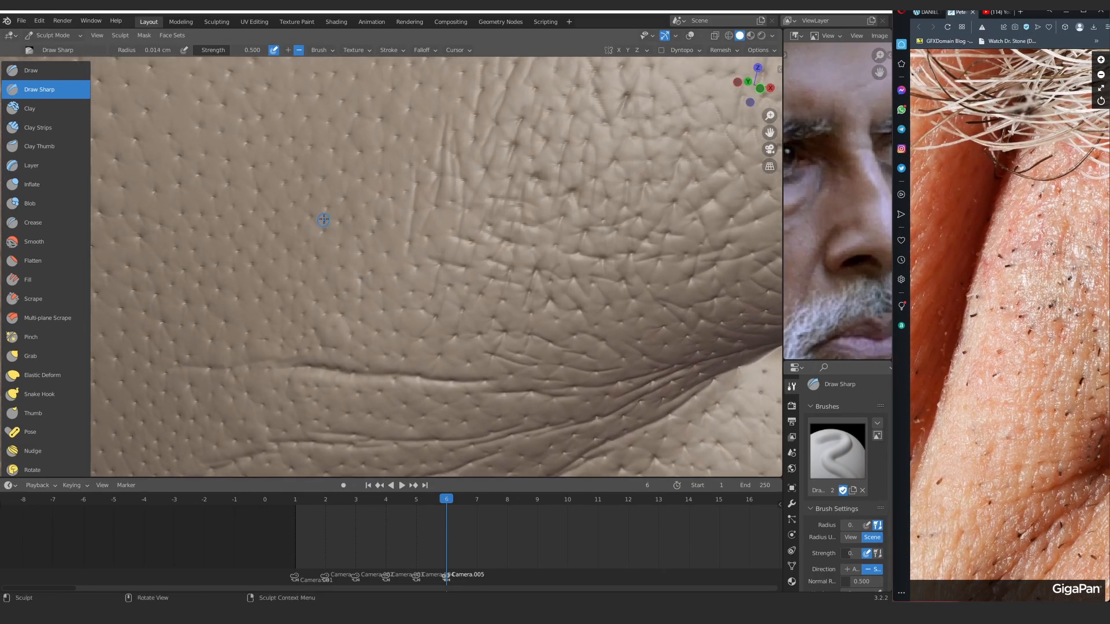
mouse_move(343, 249)
left_mouse_down()
mouse_move(374, 253)
mouse_move(422, 226)
left_mouse_up()
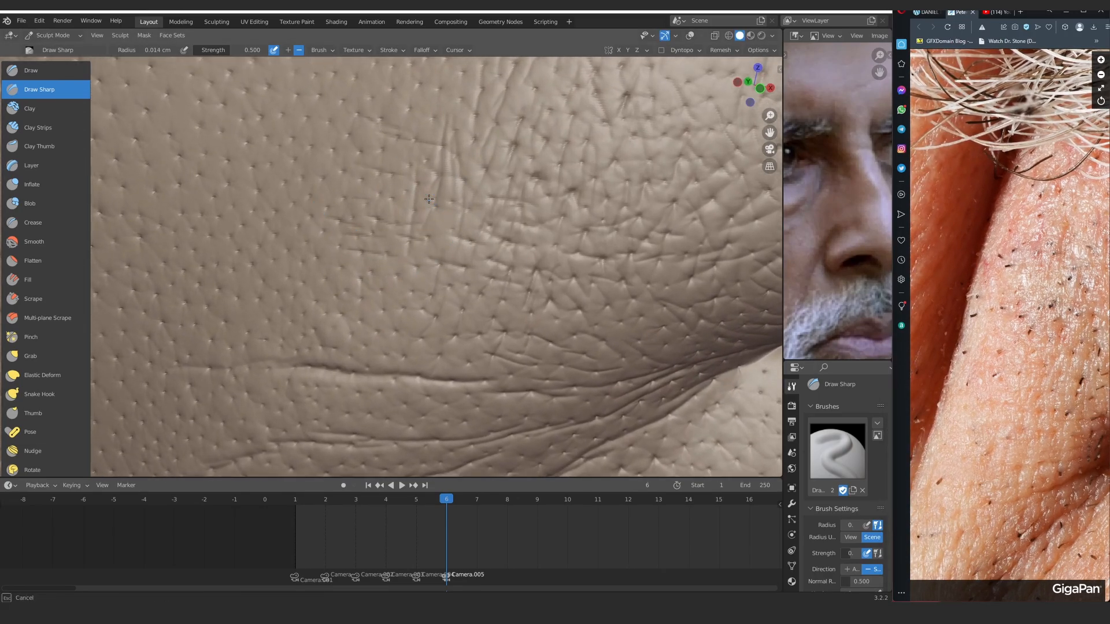
left_click_drag(429, 199, 468, 211)
left_click_drag(538, 179, 462, 165)
left_click_drag(351, 275, 430, 296)
left_click_drag(363, 320, 396, 331)
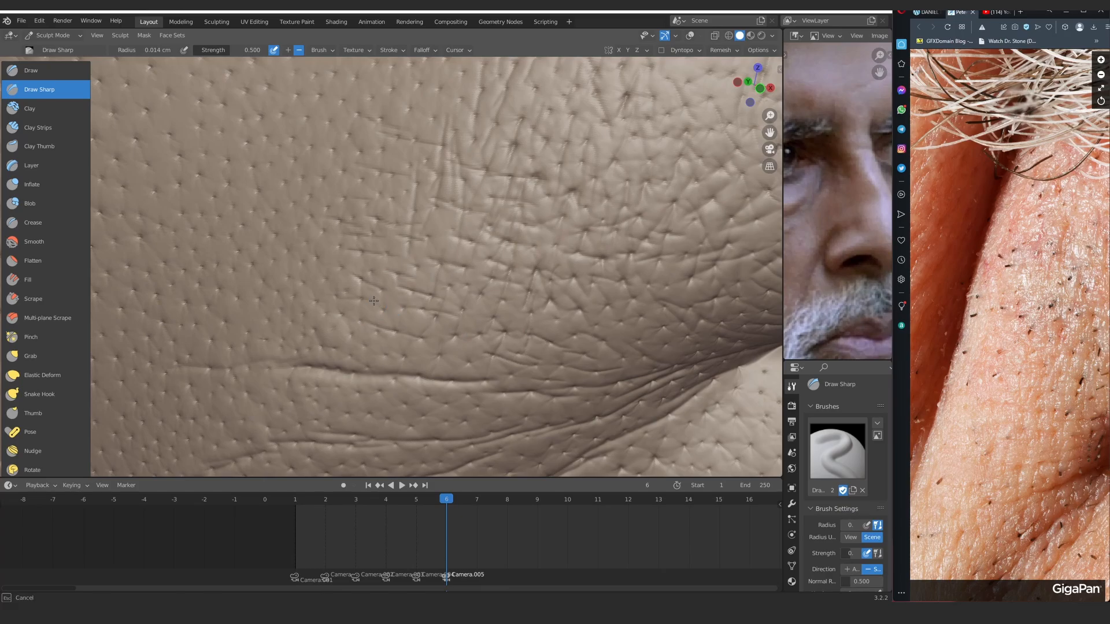
Extend the crossing wrinkles above the mouth corner upward into the cheek at a 0.027 cm radius
scroll(373, 301, "down", 5)
middle_click_drag(302, 219, 309, 226)
scroll(310, 225, "up", 3)
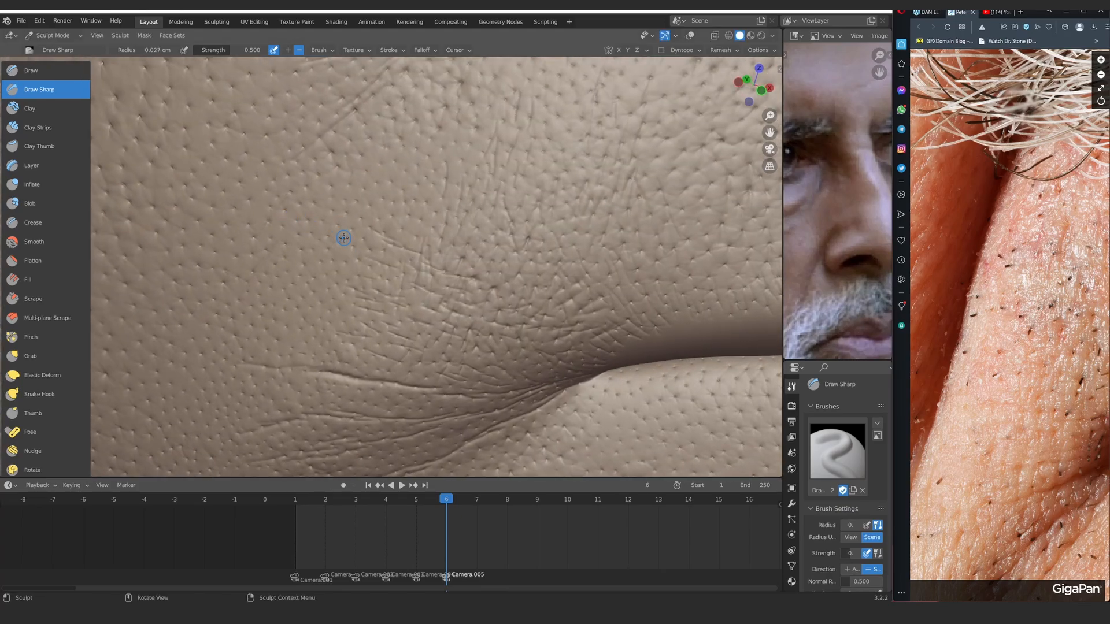
scroll(377, 285, "down", 2)
middle_click_drag(377, 285, 383, 280)
scroll(368, 208, "up", 4)
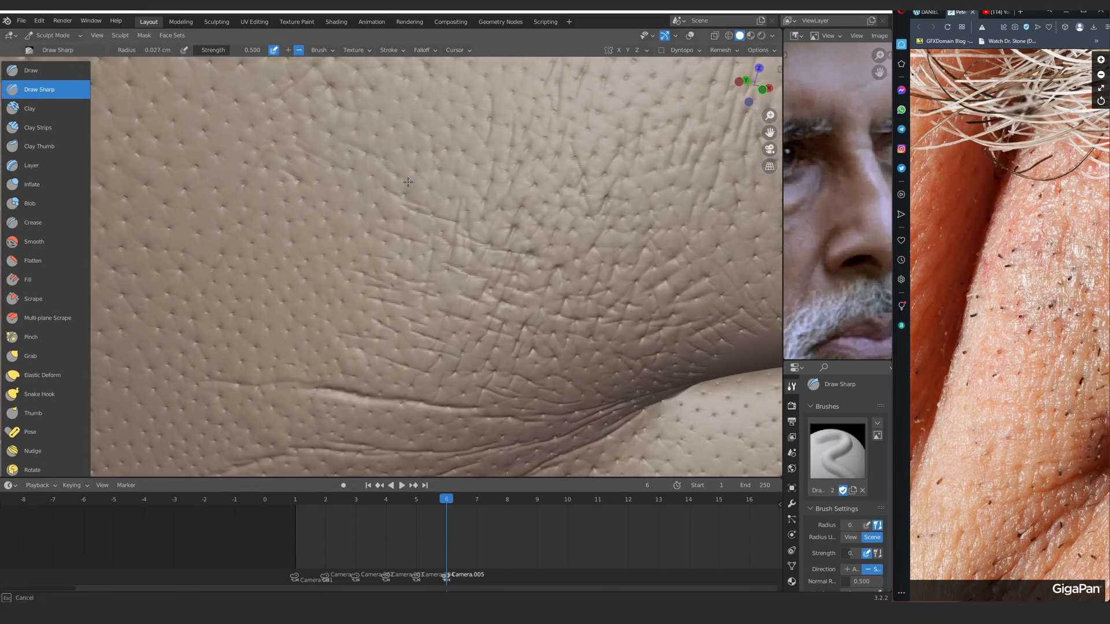
mouse_move(408, 182)
middle_mouse_down("shift")
mouse_move(374, 243)
mouse_move(369, 209)
mouse_move(431, 161)
middle_mouse_up("shift")
Connect the cheek pores outward of the mouth corner with very fine creases, using radii of 0.012 and 0.019 cm
scroll(368, 119, "up", 3)
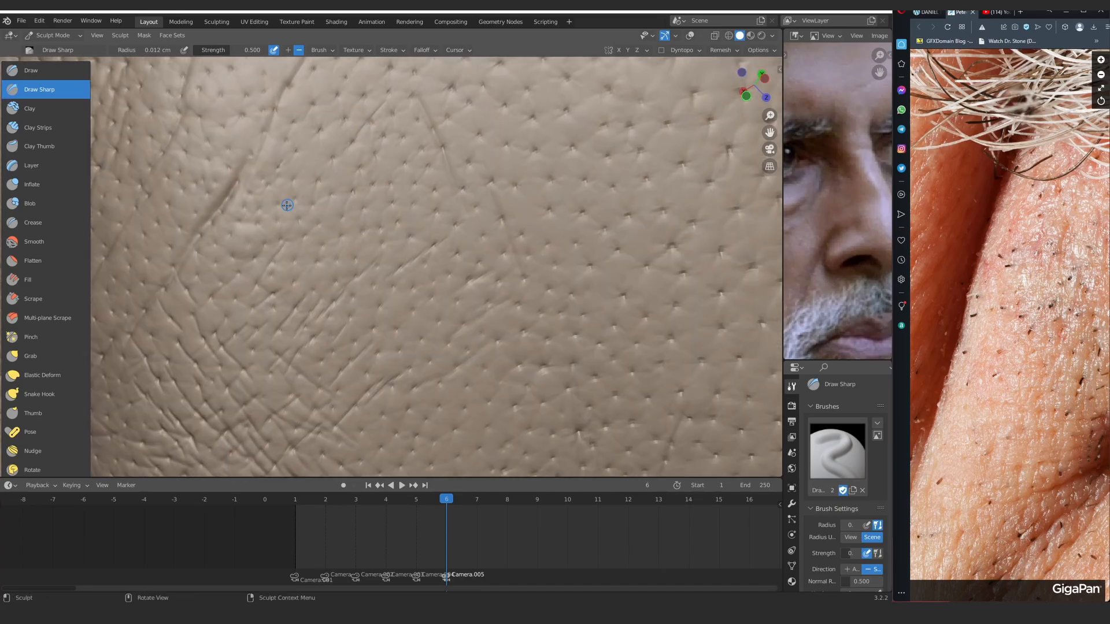
mouse_move(315, 259)
middle_mouse_down()
mouse_move(301, 244)
mouse_move(438, 223)
mouse_move(314, 130)
middle_mouse_up()
scroll(439, 223, "down", 4)
scroll(438, 223, "up", 3)
middle_click_drag(350, 195, 332, 200)
mouse_move(256, 145)
middle_mouse_down()
mouse_move(332, 185)
mouse_move(297, 223)
middle_mouse_up()
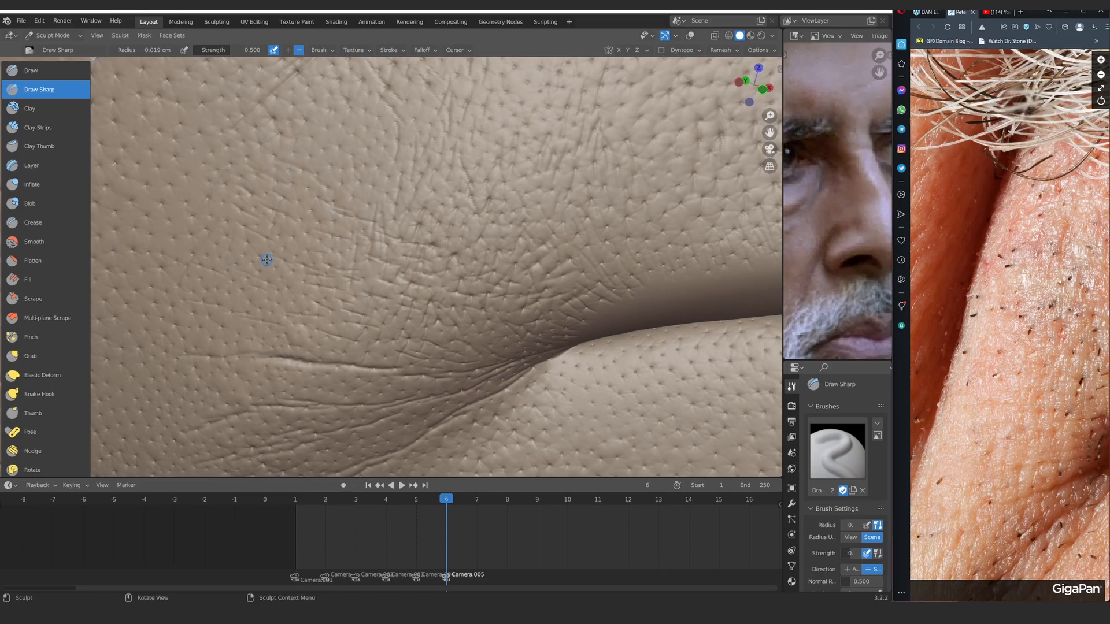
Set the radius to 0.027 cm and add vertical wrinkles beside the philtrum, following the mouth reference photo
scroll(350, 147, "down", 5)
middle_click_drag(468, 202, 422, 213)
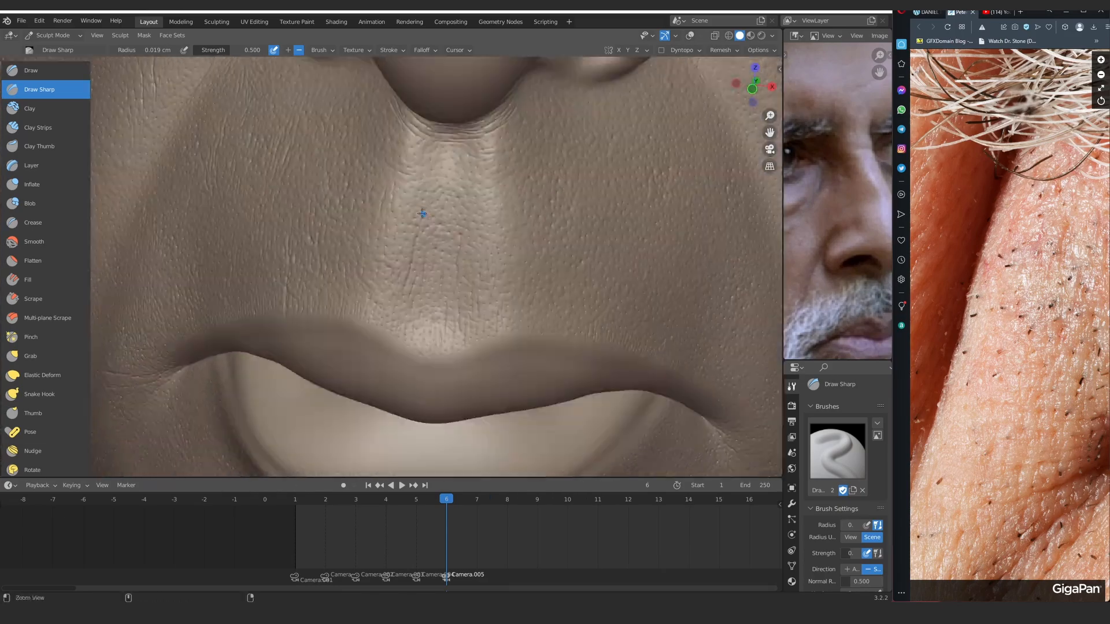
scroll(422, 213, "down", 3)
mouse_move(1064, 341)
left_mouse_down()
mouse_move(1000, 301)
mouse_move(971, 264)
mouse_move(965, 340)
left_mouse_up()
middle_click_drag(394, 260, 409, 255)
scroll(407, 256, "up", 6)
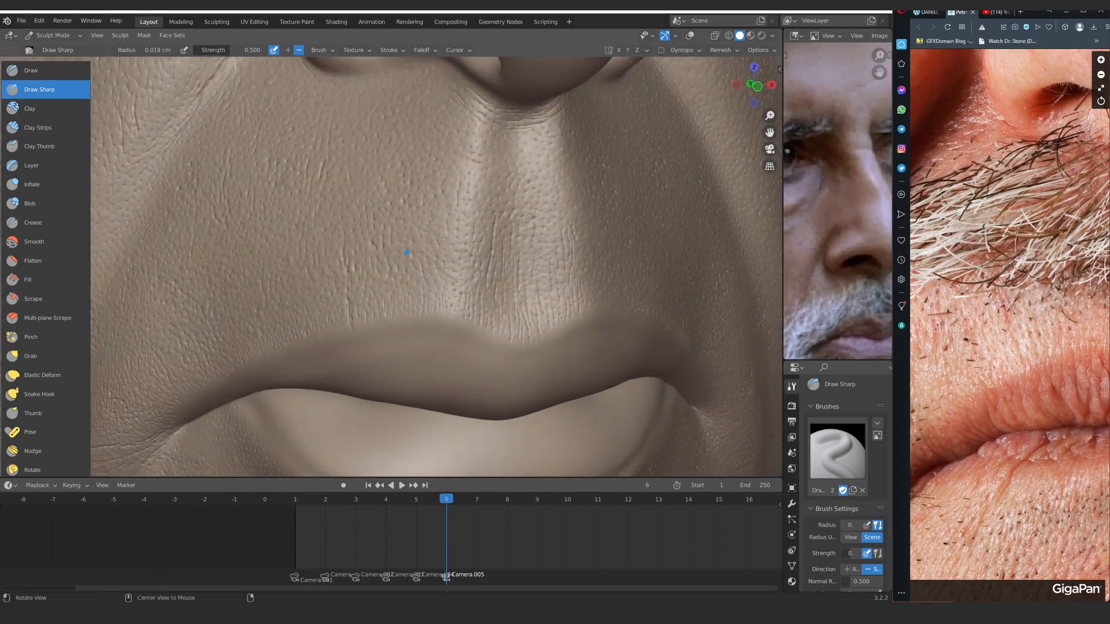
key("f")
left_click(346, 272)
left_click_drag(328, 263, 332, 268)
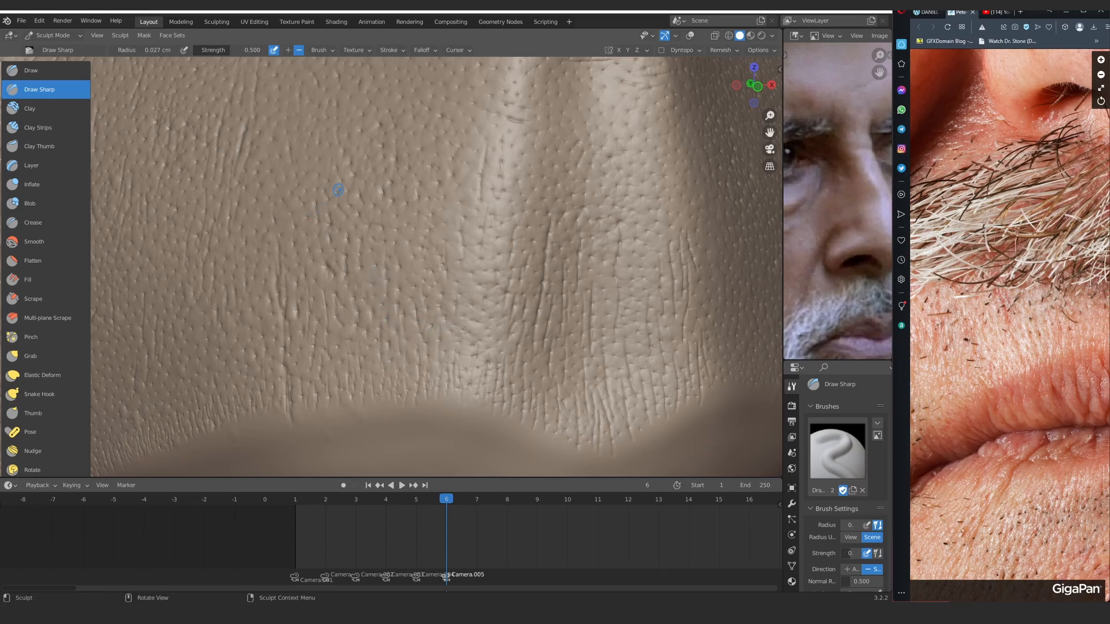
Carve short slanted wrinkles just above the middle of the upper lip's side edge at a 0.027 cm radius
middle_click_drag(399, 151, 399, 225, "shift")
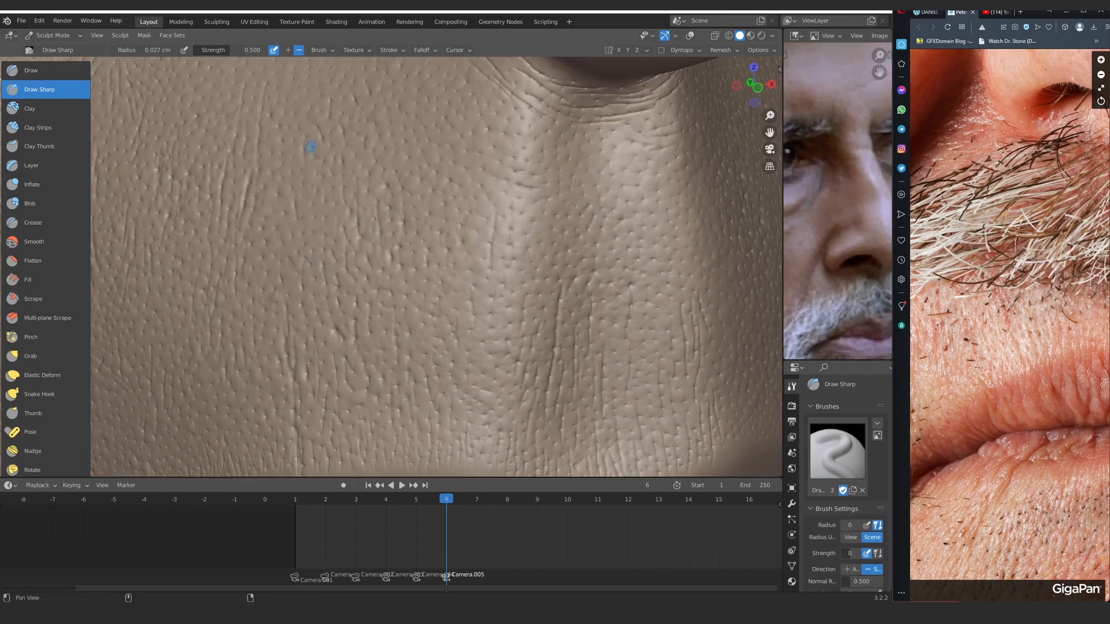
middle_click_drag(309, 144, 312, 222, "shift")
mouse_move(243, 222)
middle_mouse_down()
mouse_move(261, 208)
mouse_move(302, 223)
mouse_move(302, 144)
middle_mouse_up()
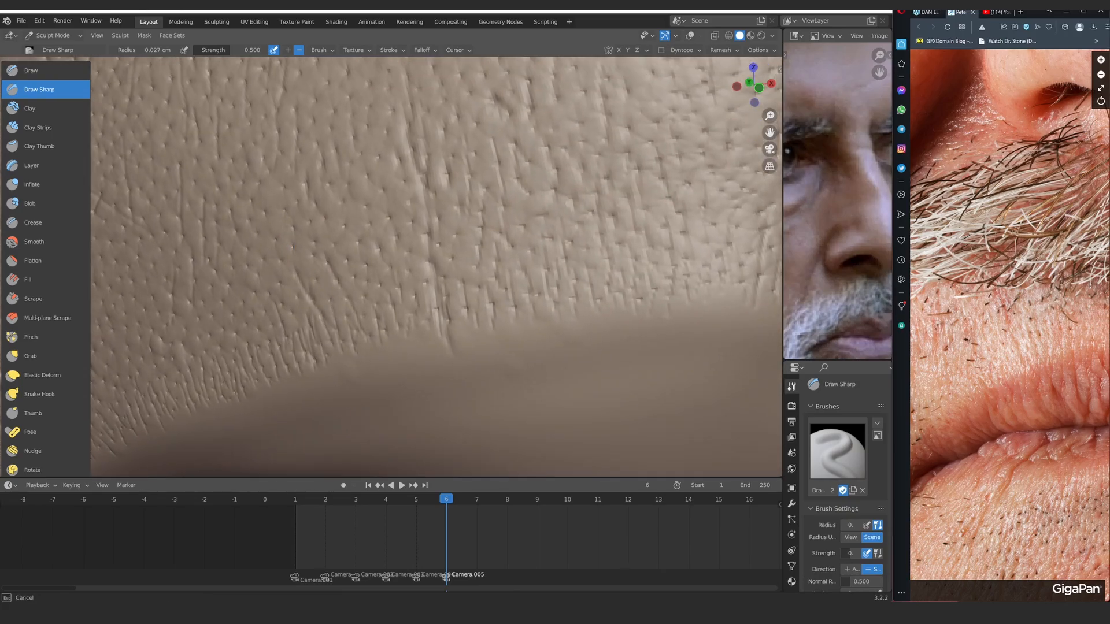
left_click_drag(316, 272, 329, 302)
mouse_move(336, 248)
left_mouse_down()
mouse_move(341, 277)
mouse_move(361, 298)
left_mouse_up()
mouse_move(386, 283)
middle_mouse_down("shift")
mouse_move(379, 242)
mouse_move(346, 269)
middle_mouse_up("shift")
left_click_drag(332, 257, 344, 295)
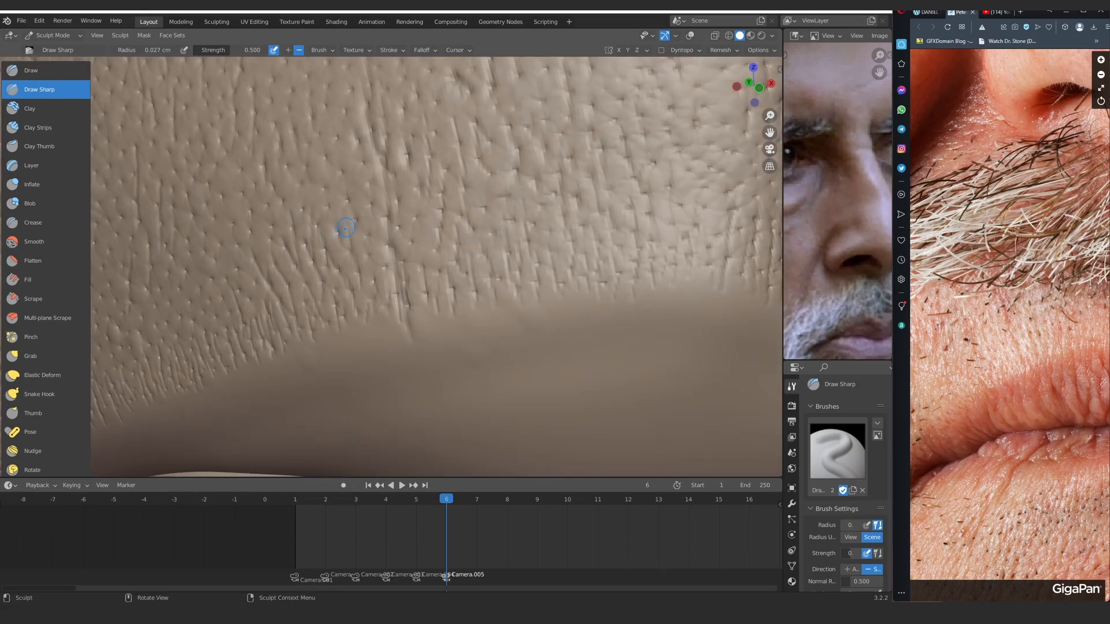
Continue the slanted lip-edge wrinkles toward the mouth corner, lengthening them upward at a 0.027 cm radius
middle_click_drag(334, 270, 404, 231)
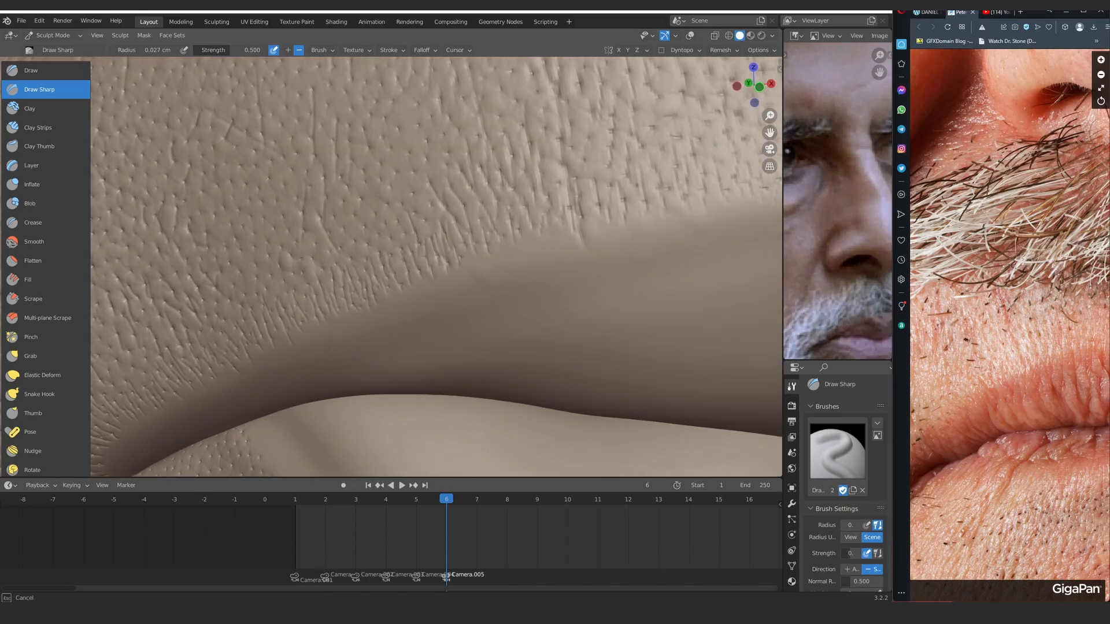
left_click_drag(375, 232, 387, 255)
left_click_drag(385, 214, 393, 233)
left_click_drag(376, 179, 417, 275, "alt+shift")
left_click_drag(410, 217, 420, 257)
left_click_drag(404, 162, 400, 220, "ctrl+alt")
mouse_move(400, 219)
left_mouse_down("alt")
mouse_move(398, 234)
mouse_move(362, 199)
mouse_move(369, 271)
mouse_move(402, 218)
mouse_move(376, 211)
left_mouse_up("alt")
left_click_drag(372, 211, 394, 246)
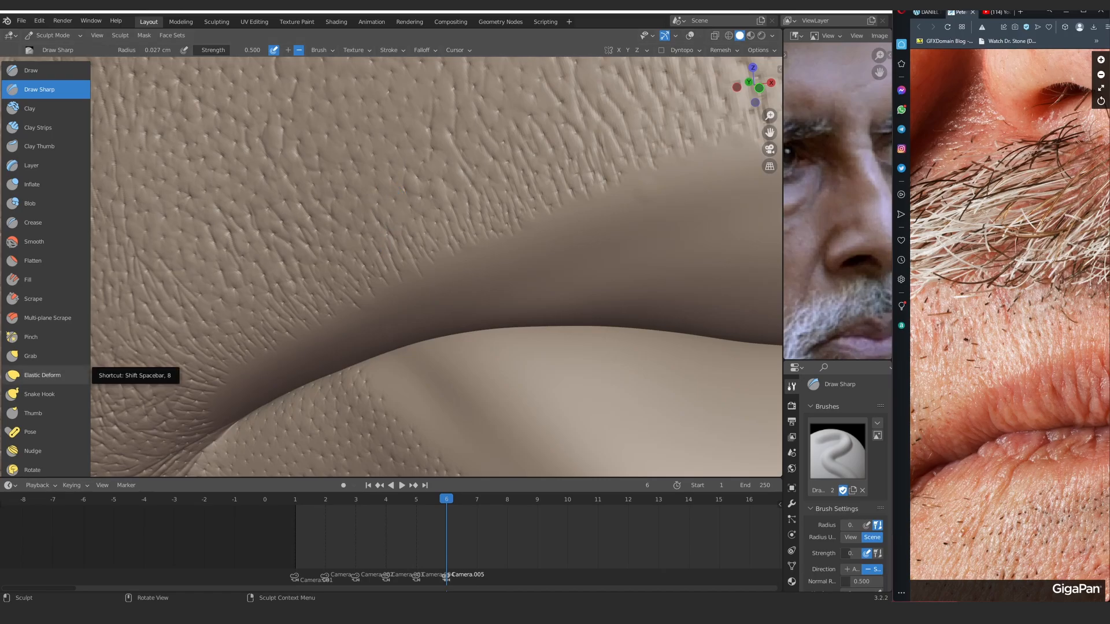
Link the pores above the outer upper lip with longer slanted wrinkles at a 0.027 cm radius
mouse_move(426, 179)
left_mouse_down("ctrl+alt")
mouse_move(409, 181)
mouse_move(445, 198)
mouse_move(385, 175)
left_mouse_up("ctrl+alt")
left_click_drag(334, 218, 357, 287)
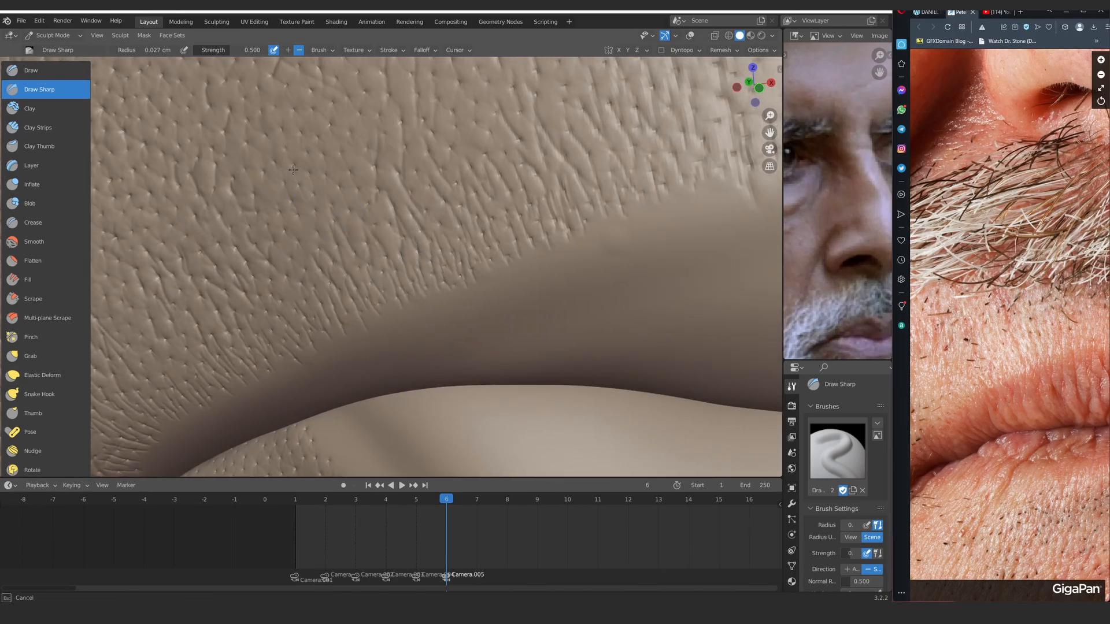
left_click_drag(293, 170, 293, 174)
left_click_drag(353, 215, 325, 159)
left_click_drag(312, 286, 287, 218)
left_click_drag(328, 265, 318, 243)
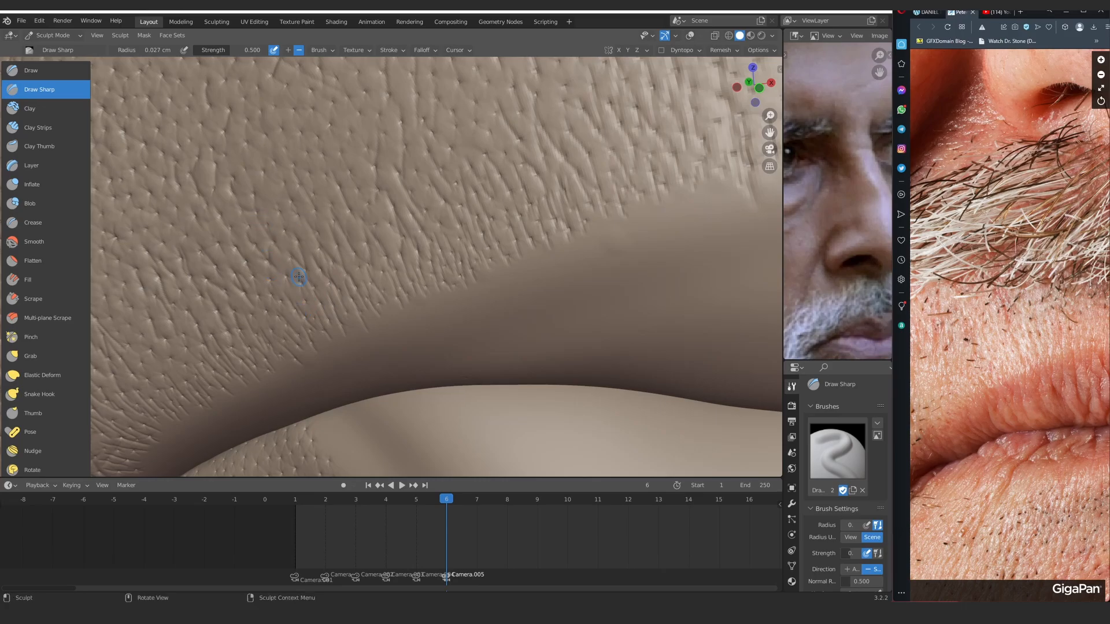
Carve long vertical wrinkles higher in the skin between the upper lip edge and the nostril at a 0.027 cm radius
middle_click_drag(277, 214, 286, 337, "ctrl")
left_click_drag(312, 241, 341, 308)
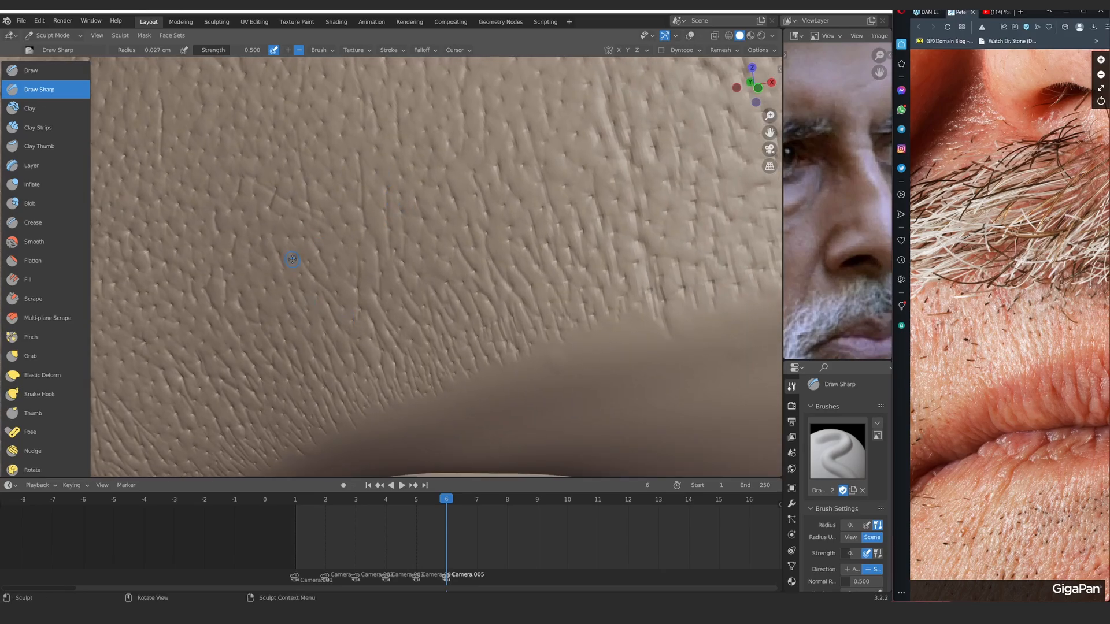
left_click_drag(394, 197, 423, 255)
left_click_drag(436, 234, 413, 152)
scroll(383, 247, "down", 7)
scroll(420, 251, "up", 7)
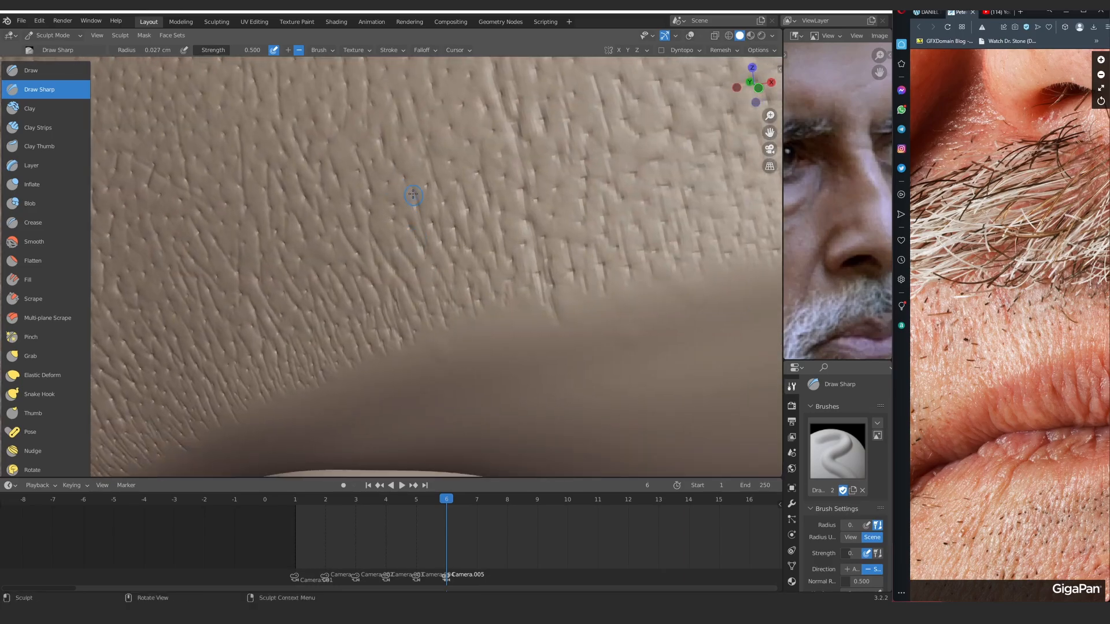
scroll(518, 216, "down", 6)
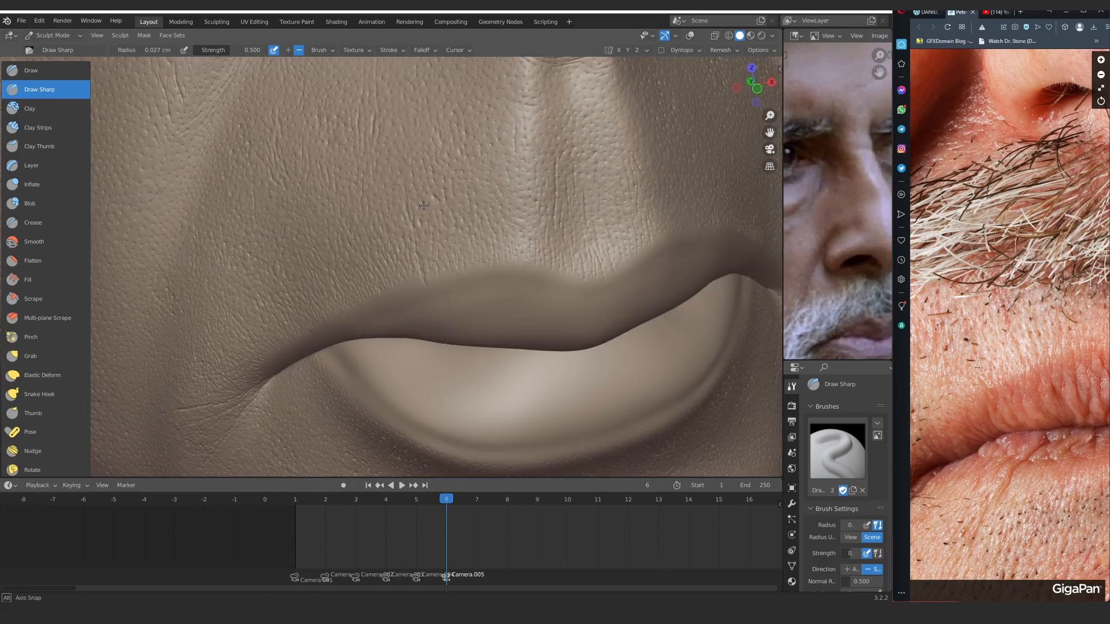
scroll(384, 240, "up", 7)
scroll(326, 215, "down", 6)
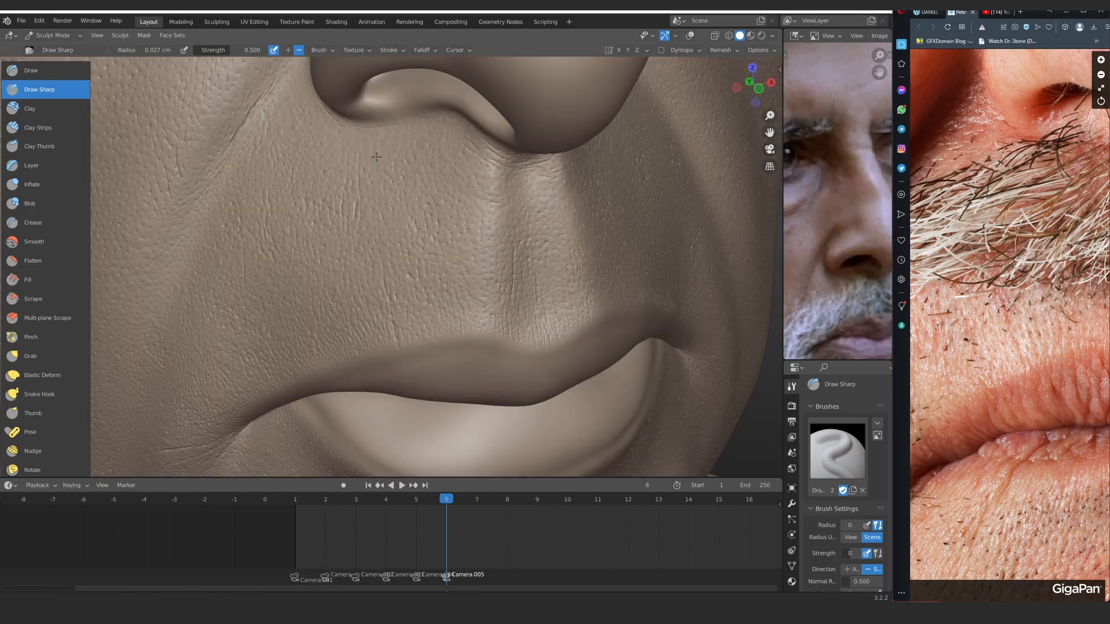
Add short vertical wrinkles in the skin alongside the philtrum ridge at a 0.027 cm radius
scroll(452, 217, "up", 7)
middle_click_drag(453, 217, 282, 217, "shift")
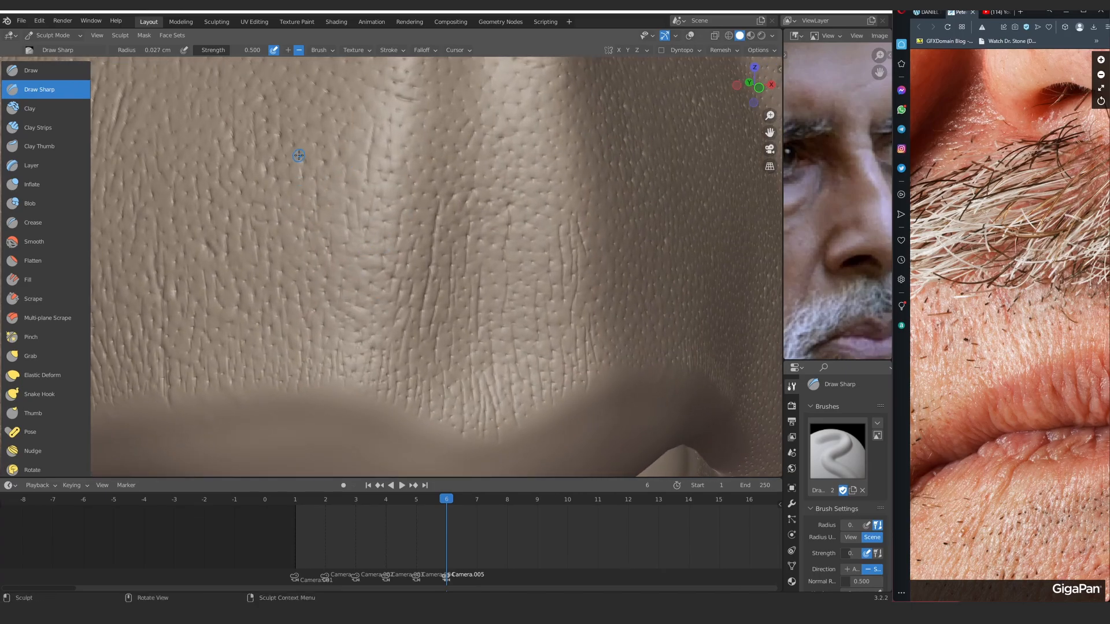
left_click_drag(335, 95, 331, 124)
left_click_drag(297, 228, 294, 250)
left_click_drag(267, 106, 262, 164)
scroll(293, 253, "down", 7)
Carve vertical wrinkles above the upper lip edge beside the philtrum with Draw Sharp at a 0.027 cm radius
scroll(377, 255, "up", 9)
middle_click_drag(417, 245, 373, 243)
mouse_move(351, 227)
left_mouse_down()
mouse_move(353, 276)
mouse_move(372, 272)
left_mouse_up()
left_click_drag(391, 211, 407, 279)
left_click_drag(429, 223, 427, 254)
left_click_drag(444, 255, 443, 280)
left_click_drag(445, 186, 443, 243)
left_click_drag(467, 247, 468, 278)
left_click_drag(479, 208, 487, 278)
left_click_drag(591, 259, 591, 283)
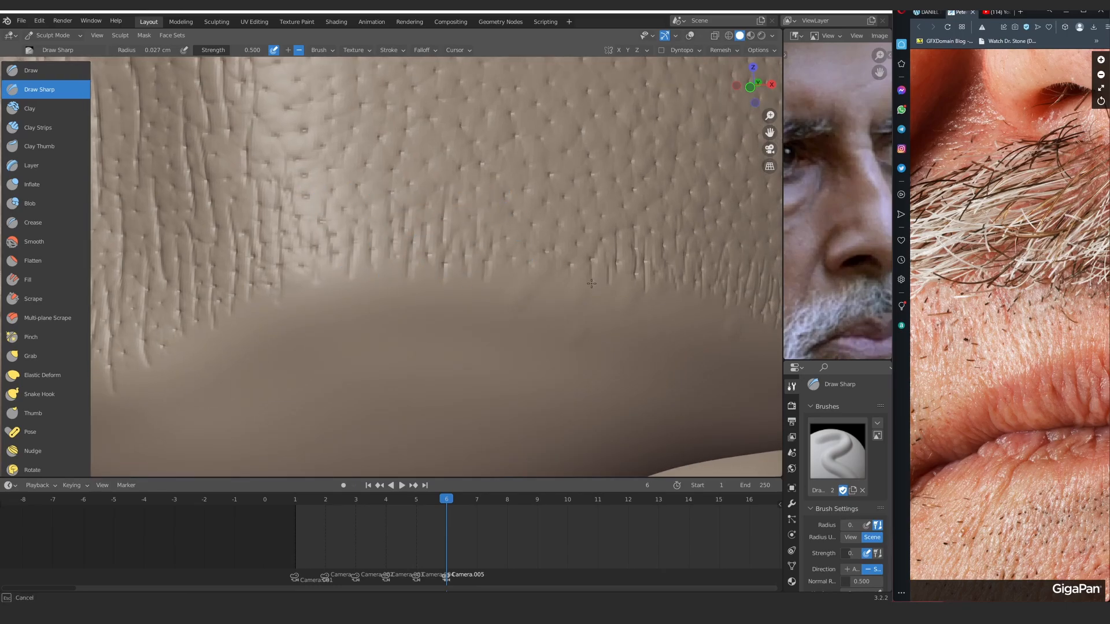
left_click_drag(531, 232, 530, 268)
left_click_drag(515, 256, 515, 281)
left_click_drag(512, 179, 511, 242)
Carve fine slanted wrinkles between the pores on the outer side of the philtrum ridge at a 0.027 cm radius
scroll(537, 111, "down", 6)
middle_click_drag(538, 112, 404, 220)
scroll(366, 241, "up", 4)
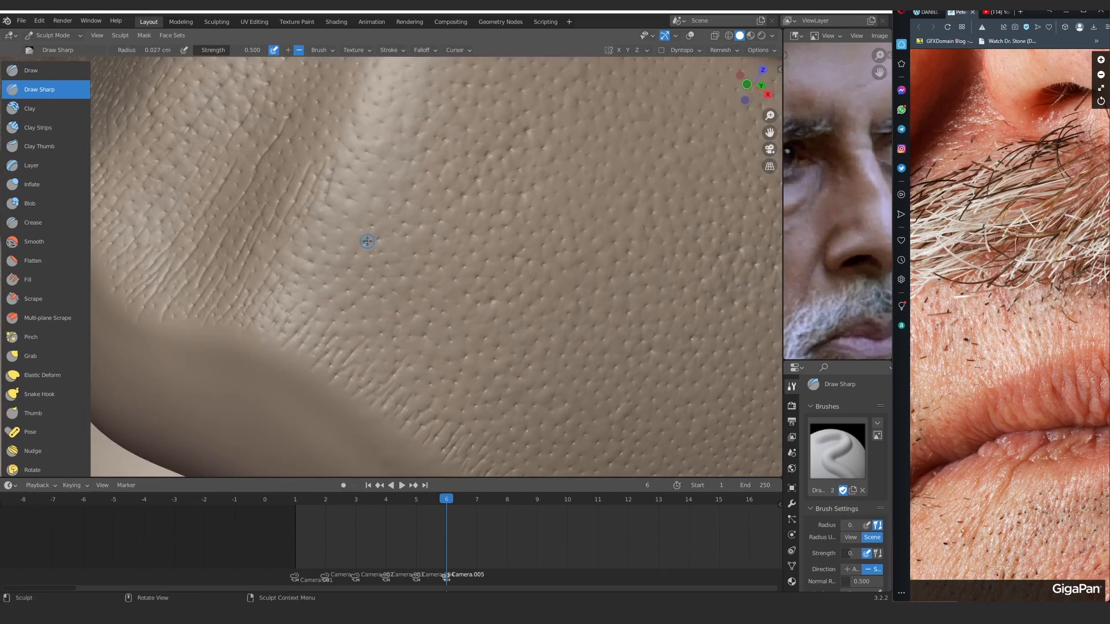
left_click_drag(1090, 353, 1035, 342)
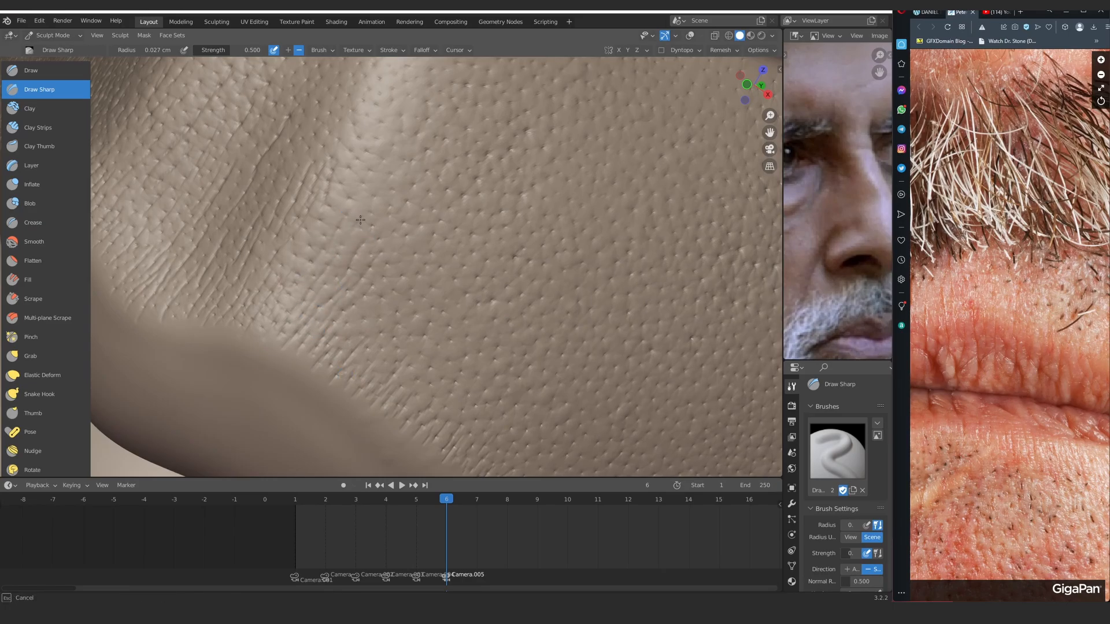
left_click_drag(351, 167, 375, 127)
scroll(295, 247, "down", 6)
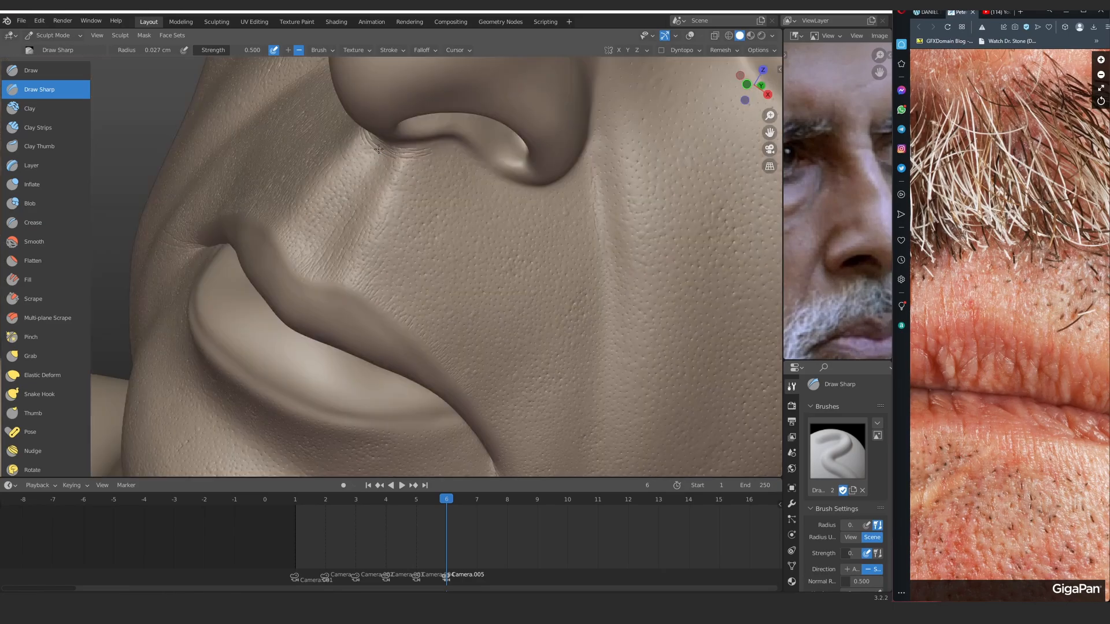
middle_click_drag(296, 248, 330, 223)
scroll(329, 223, "up", 5)
left_click_drag(294, 170, 297, 153)
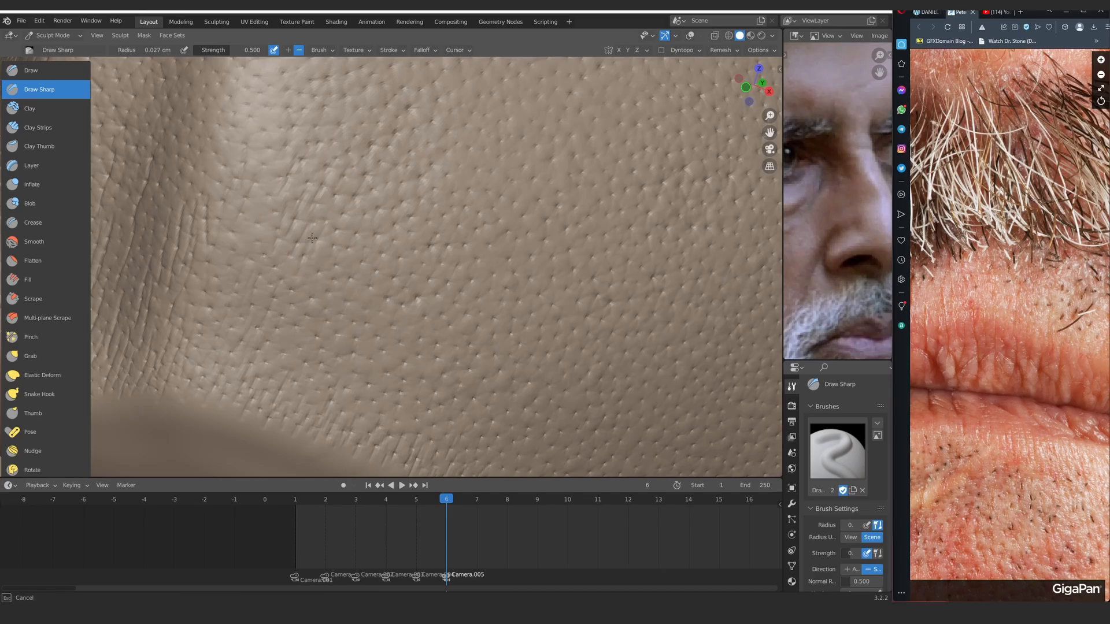
scroll(302, 231, "down", 5)
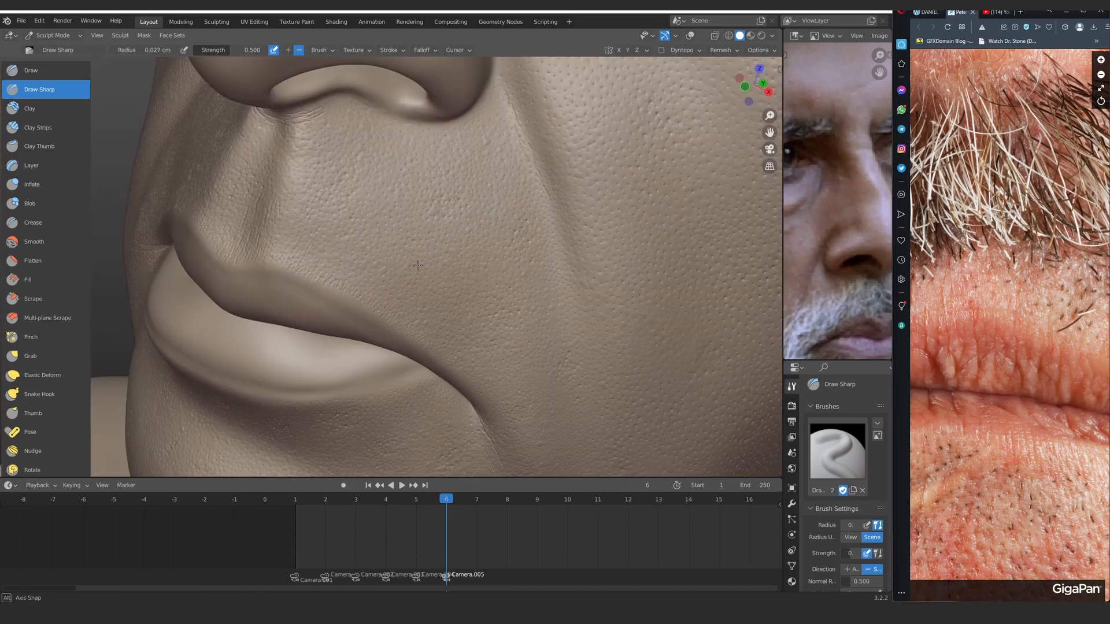
Carve longer slanted wrinkles above the middle of the outer upper lip edge at a 0.027 cm radius
scroll(441, 250, "up", 5)
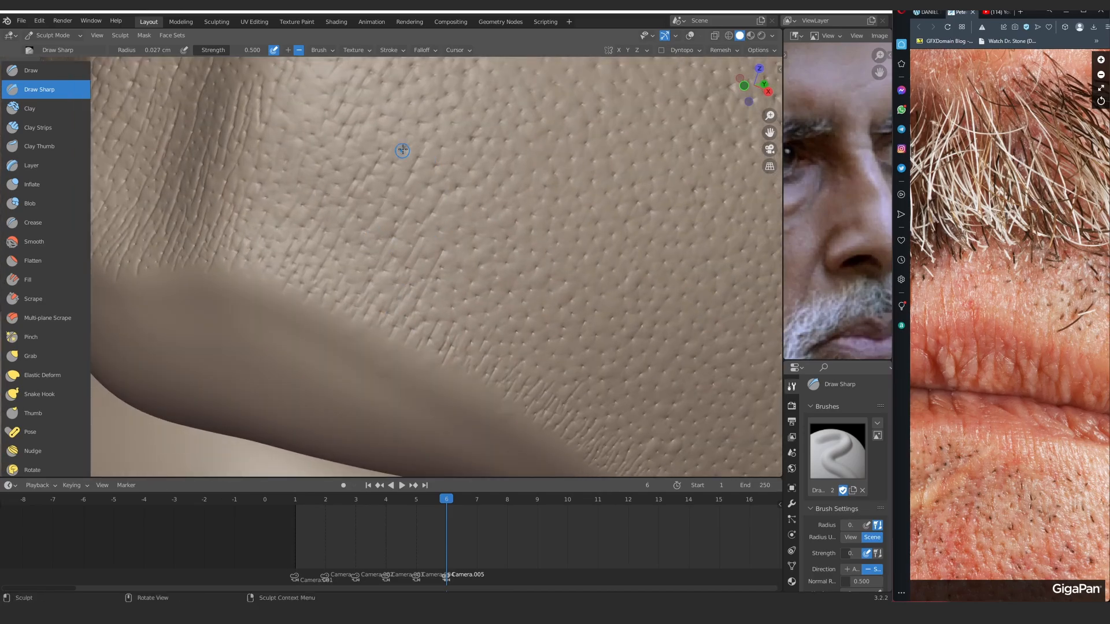
scroll(406, 213, "down", 5)
scroll(330, 229, "up", 5)
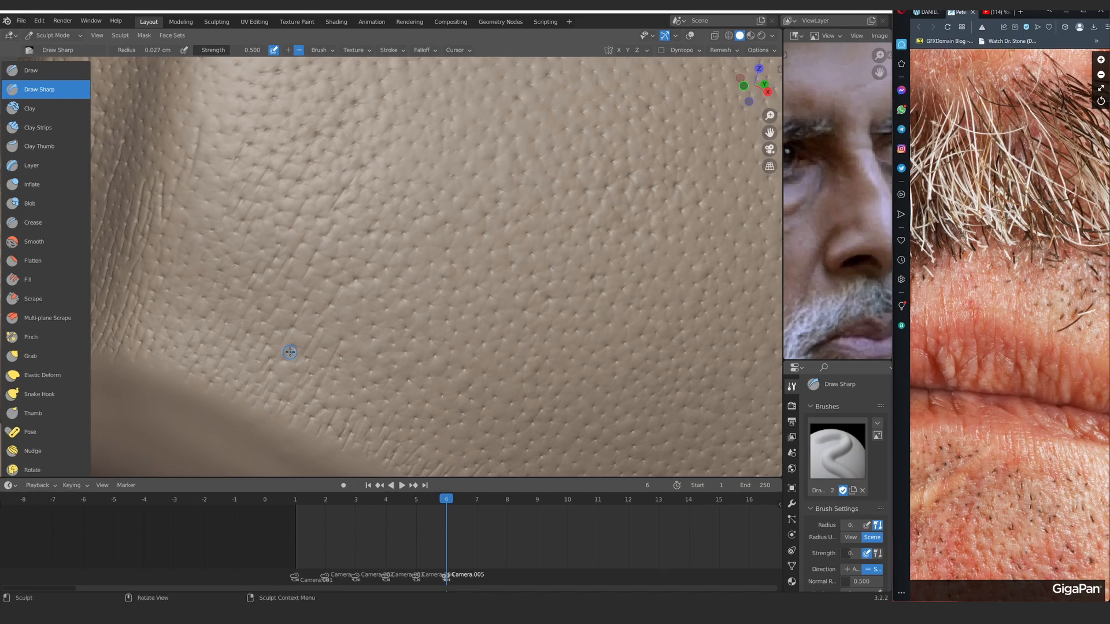
middle_click_drag(361, 359, 310, 258, "shift")
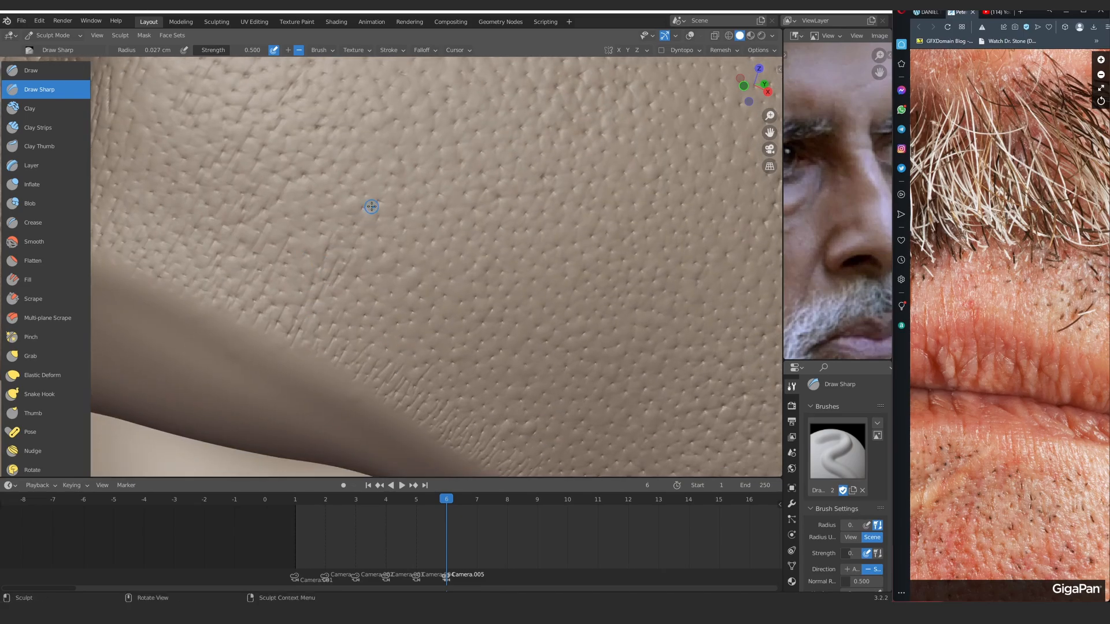
left_click_drag(368, 255, 307, 346)
mouse_move(319, 240)
left_mouse_down()
mouse_move(313, 254)
mouse_move(267, 246)
left_mouse_up()
left_click_drag(386, 259, 363, 296)
Extend the slanted wrinkles along the upper lip edge farther toward the mouth corner
scroll(349, 326, "down", 5)
scroll(358, 242, "up", 3)
mouse_move(354, 243)
middle_mouse_down()
mouse_move(371, 239)
mouse_move(349, 227)
middle_mouse_up()
scroll(324, 214, "up", 3)
mouse_move(291, 180)
left_mouse_down()
mouse_move(278, 212)
mouse_move(298, 233)
left_mouse_up()
left_click_drag(327, 205, 307, 245)
Set the brush radius to 0.015 cm and carve fine short wrinkles along the outer upper lip edge
key("f")
left_click(342, 214)
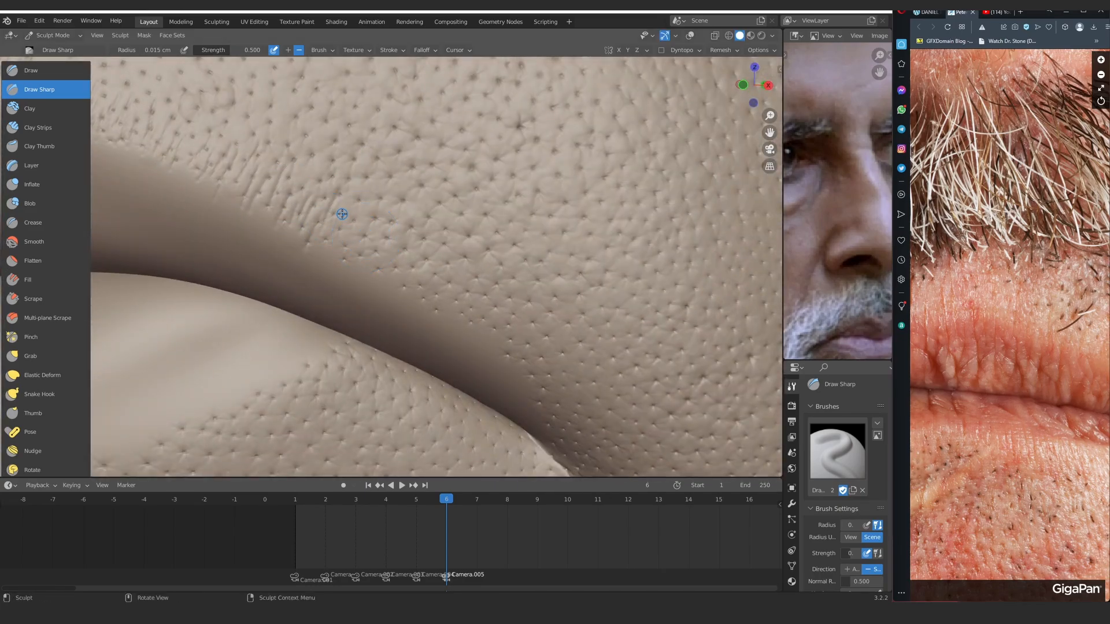
left_click_drag(397, 208, 373, 261)
left_click_drag(370, 216, 362, 230)
left_click_drag(440, 201, 410, 255)
left_click_drag(434, 274, 419, 306)
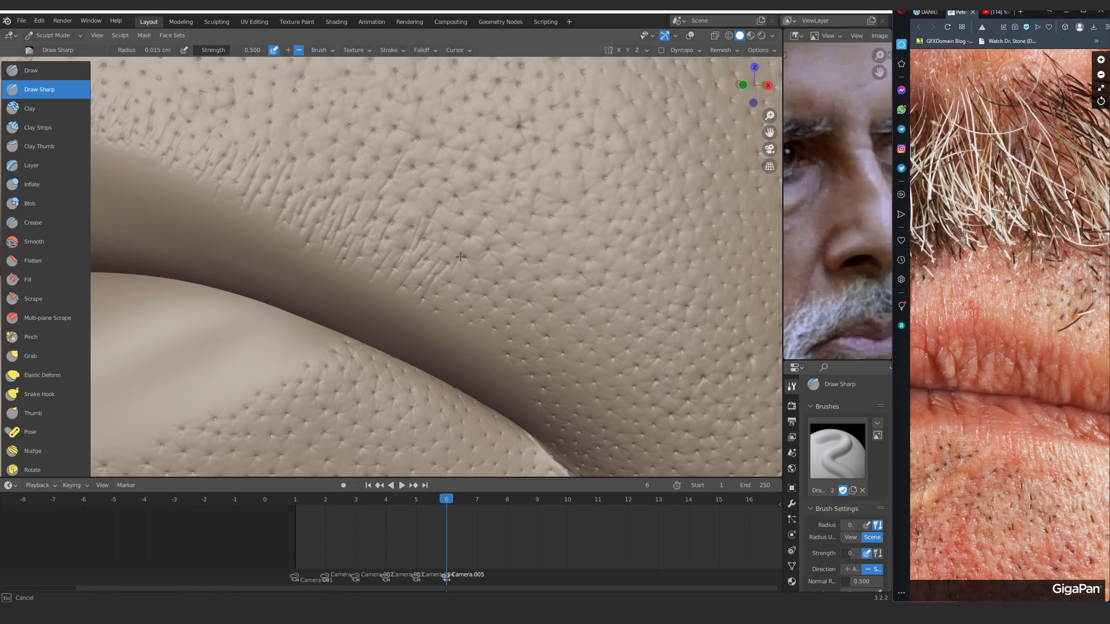
Fan fine wrinkles outward from the upper lip edge around the mouth corner at a 0.015 cm radius
middle_click_drag(479, 272, 451, 241)
mouse_move(412, 194)
left_mouse_down()
mouse_move(390, 225)
mouse_move(409, 243)
left_mouse_up()
left_click_drag(1069, 387, 925, 260)
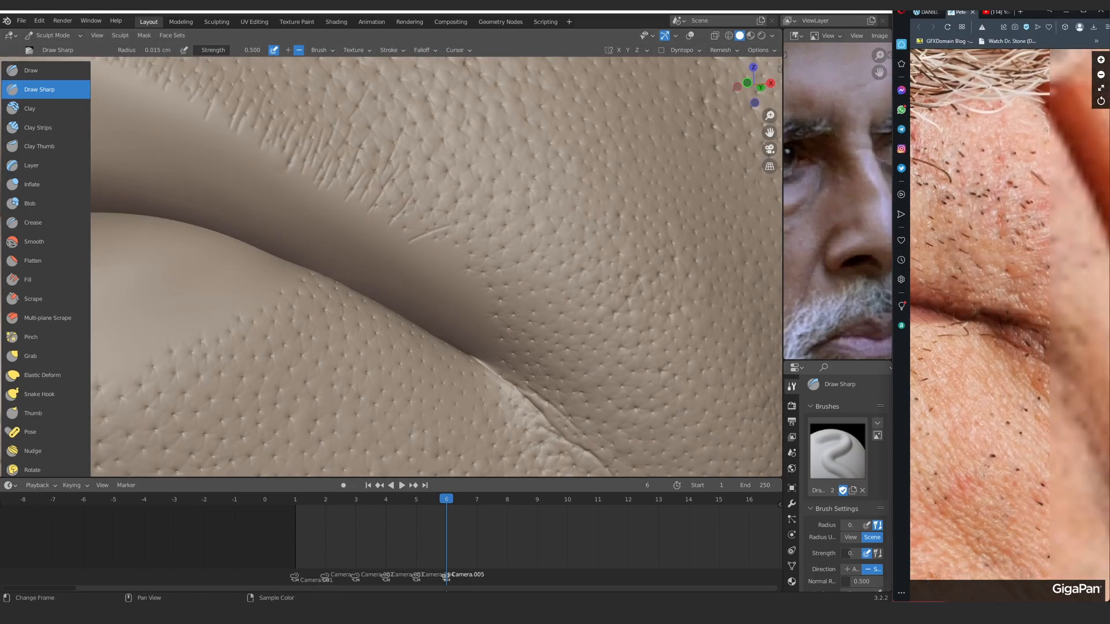
left_click_drag(485, 301, 527, 298)
left_click_drag(483, 314, 543, 330)
left_click_drag(478, 290, 520, 276)
left_click_drag(463, 276, 503, 247)
mouse_move(450, 254)
left_mouse_down()
mouse_move(482, 236)
mouse_move(480, 213)
left_mouse_up()
left_click_drag(426, 246, 472, 220)
mouse_move(399, 234)
left_mouse_down()
mouse_move(454, 202)
mouse_move(369, 255)
mouse_move(439, 208)
left_mouse_up()
Set the brush radius to 0.021 cm and carve a cluster of slanted wrinkles below the lower lip near the mouth corner
left_click_drag(1029, 346, 982, 213)
left_click_drag(492, 394, 404, 205, "alt+shift")
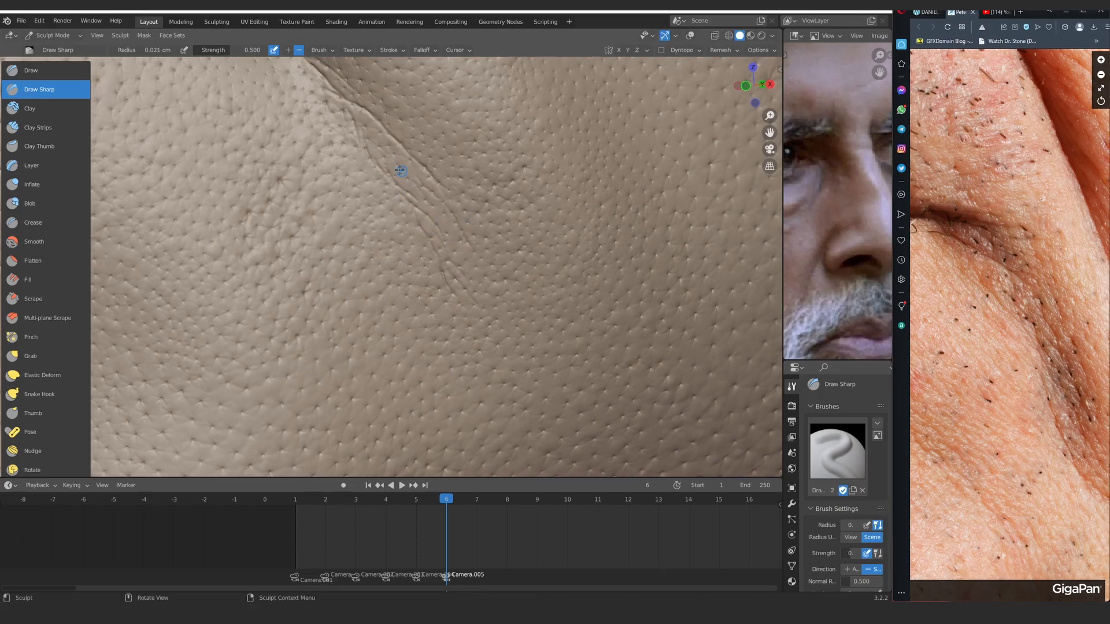
mouse_move(441, 189)
left_mouse_down("alt")
mouse_move(462, 277)
mouse_move(462, 198)
mouse_move(426, 191)
left_mouse_up("alt")
mouse_move(421, 177)
left_mouse_down()
mouse_move(535, 204)
mouse_move(570, 193)
left_mouse_up()
mouse_move(469, 150)
left_mouse_down("ctrl+alt")
mouse_move(434, 254)
mouse_move(446, 218)
mouse_move(381, 211)
mouse_move(449, 240)
mouse_move(404, 254)
left_mouse_up("ctrl+alt")
left_click_drag(329, 280, 416, 261)
mouse_move(322, 265)
left_mouse_down()
mouse_move(447, 235)
mouse_move(428, 272)
left_mouse_up()
left_click_drag(337, 304, 397, 280)
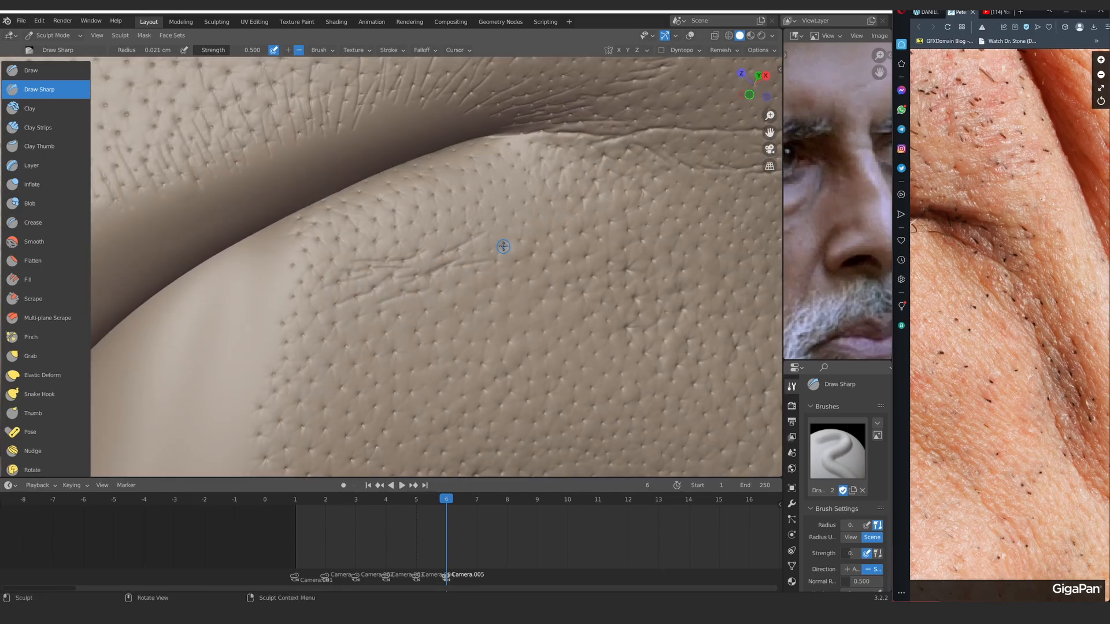
Carve a long diagonal crease in the chin skin below the mouth corner at a 0.021 cm radius
left_click_drag(504, 246, 362, 232, "alt")
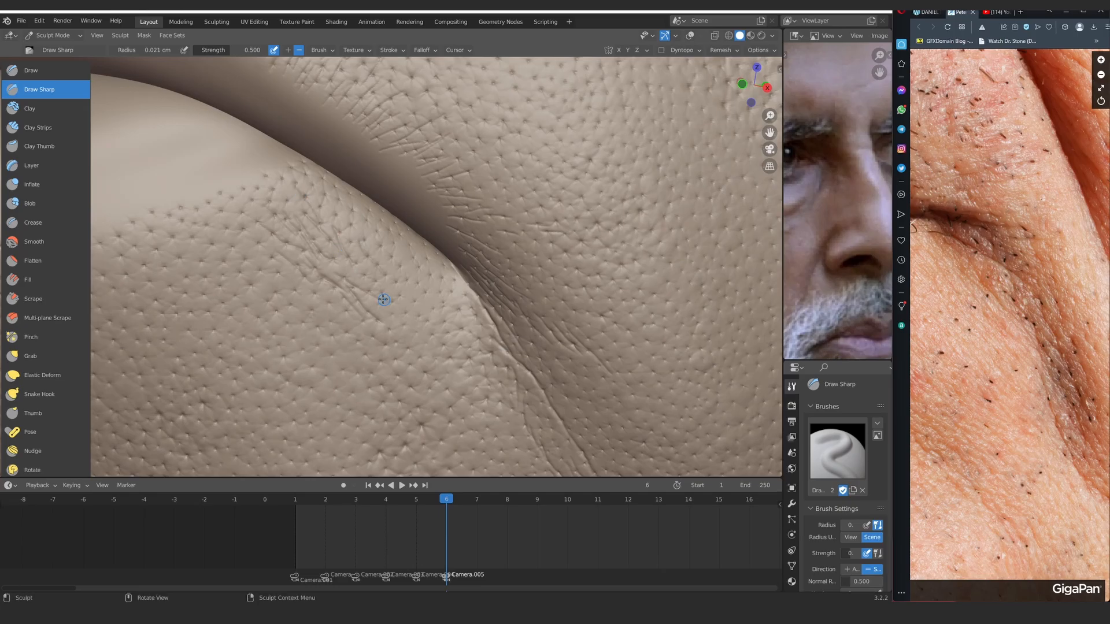
left_click_drag(383, 299, 376, 405, "ctrl+alt")
left_click_drag(376, 405, 445, 324, "alt+shift")
left_click_drag(994, 324, 1023, 214)
left_click_drag(430, 323, 434, 208, "ctrl+alt")
left_click_drag(359, 209, 425, 287)
left_click_drag(425, 287, 389, 245, "alt+shift")
middle_click_drag(417, 280, 387, 231, "shift")
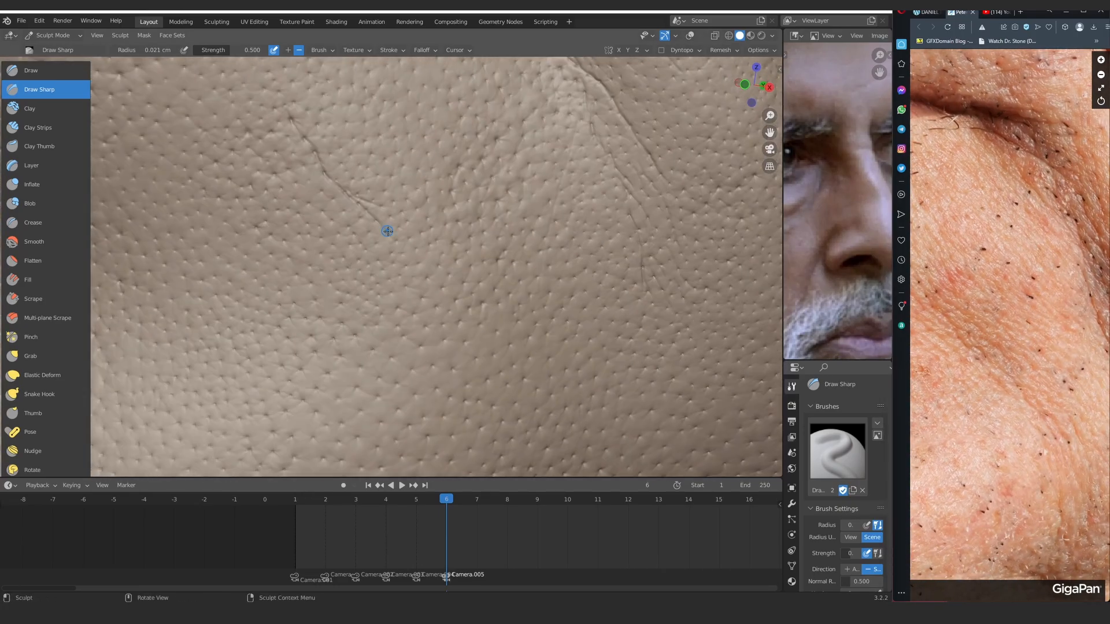
Carve the first slanted wrinkles down from the lower lip's outer edge, following the reference photo, at a 0.021 cm radius
mouse_move(337, 138)
middle_mouse_down("ctrl")
mouse_move(389, 223)
mouse_move(386, 151)
middle_mouse_up("ctrl")
middle_click_drag(386, 151, 379, 248, "shift")
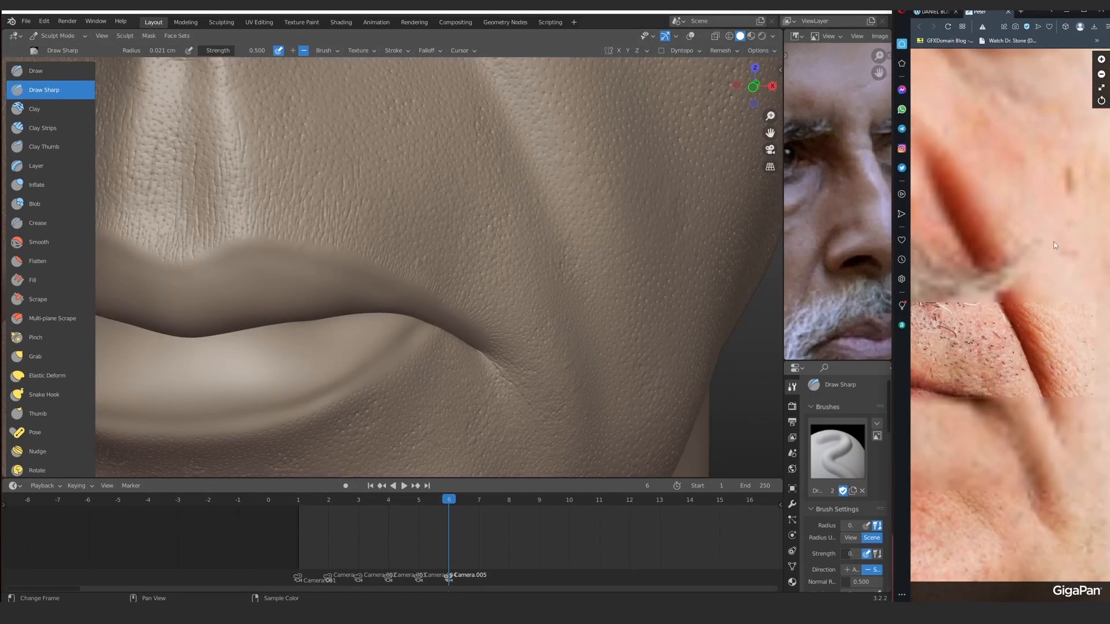
mouse_move(404, 232)
middle_mouse_down("ctrl")
mouse_move(405, 266)
mouse_move(372, 218)
mouse_move(478, 269)
mouse_move(369, 191)
middle_mouse_up("ctrl")
mouse_move(370, 191)
middle_mouse_down("ctrl")
mouse_move(370, 144)
mouse_move(347, 99)
mouse_move(267, 154)
mouse_move(390, 143)
middle_mouse_up("ctrl")
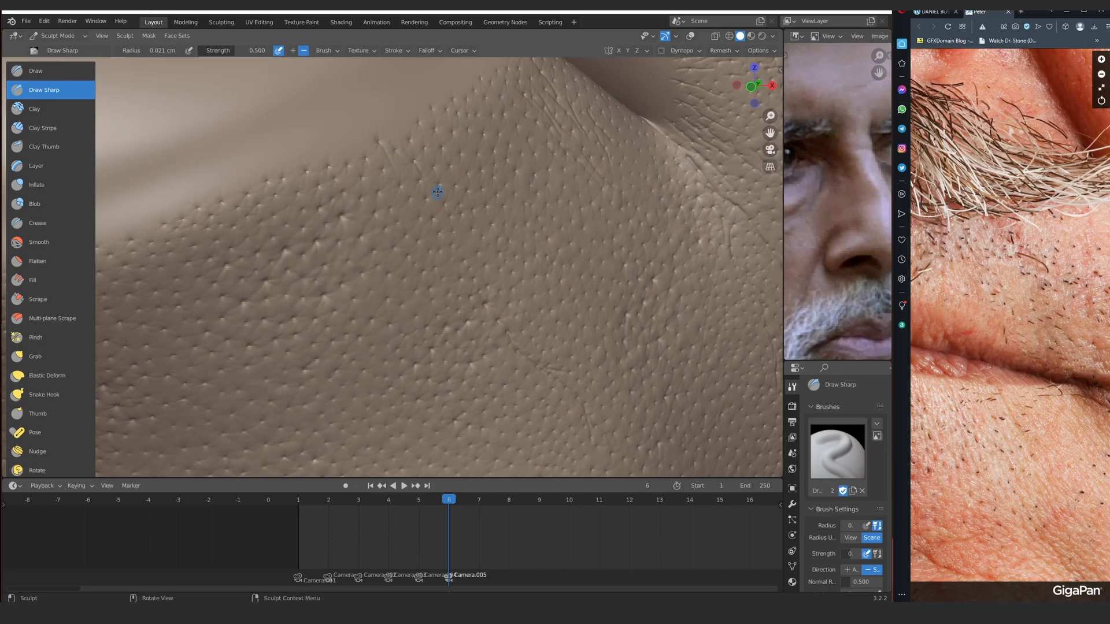
mouse_move(438, 190)
middle_mouse_down("ctrl")
mouse_move(411, 307)
mouse_move(411, 220)
middle_mouse_up("ctrl")
mouse_move(411, 221)
middle_mouse_down()
mouse_move(389, 220)
mouse_move(412, 244)
middle_mouse_up()
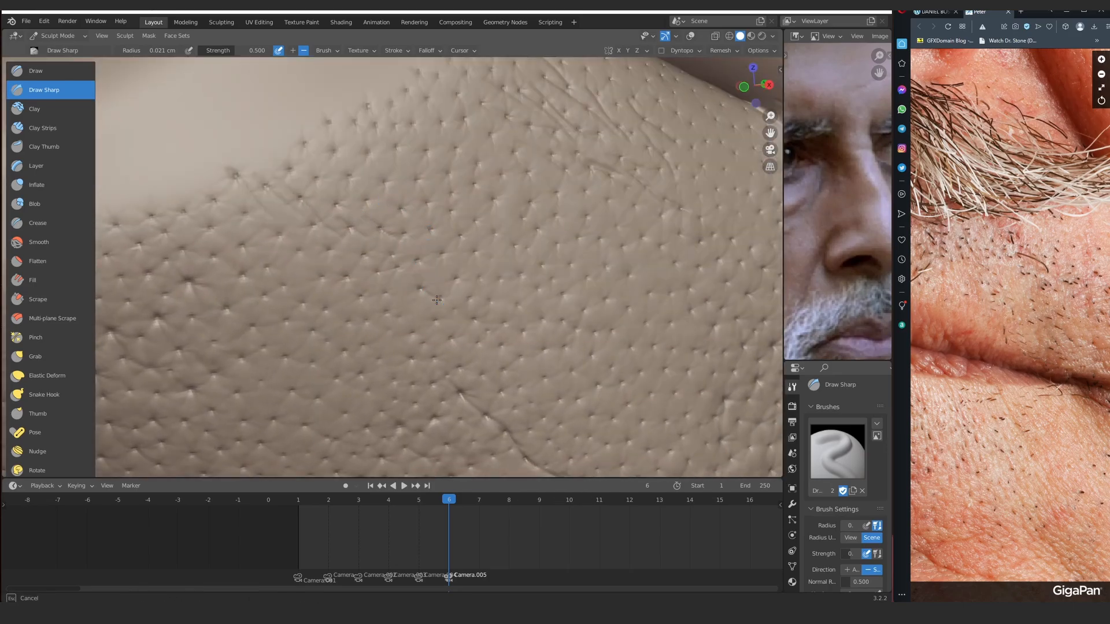
middle_click_drag(437, 299, 508, 260)
scroll(1030, 336, "up", 5)
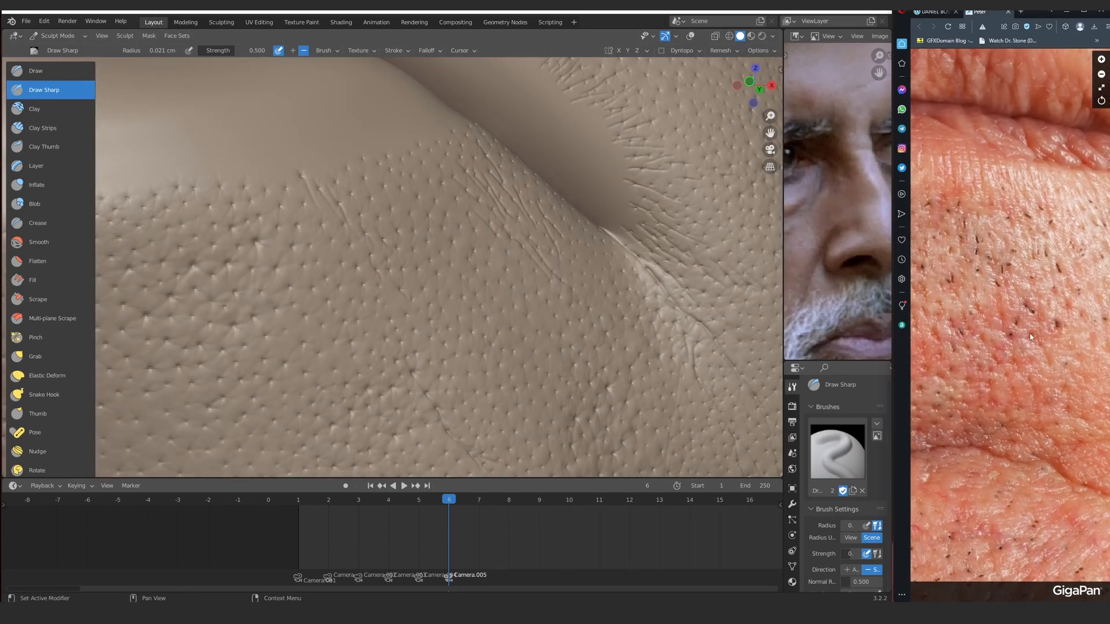
Add a row of short wrinkles along the lower lip's outer edge and link nearby pores below it
middle_click_drag(426, 265, 362, 250)
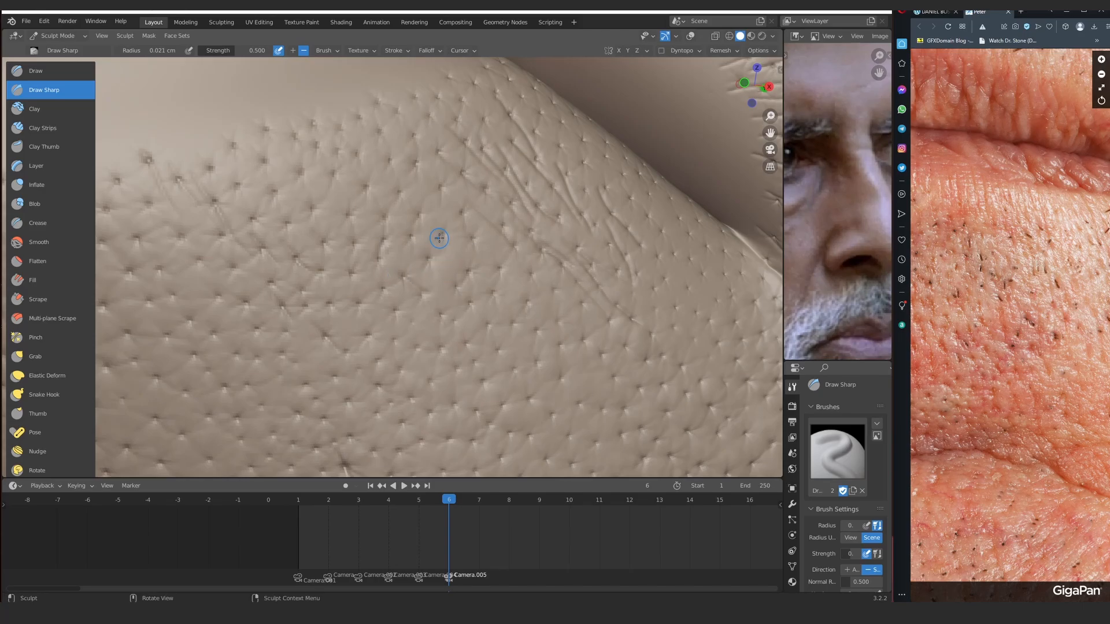
left_click_drag(342, 213, 374, 210)
mouse_move(372, 257)
middle_mouse_down()
mouse_move(411, 280)
mouse_move(348, 303)
middle_mouse_up()
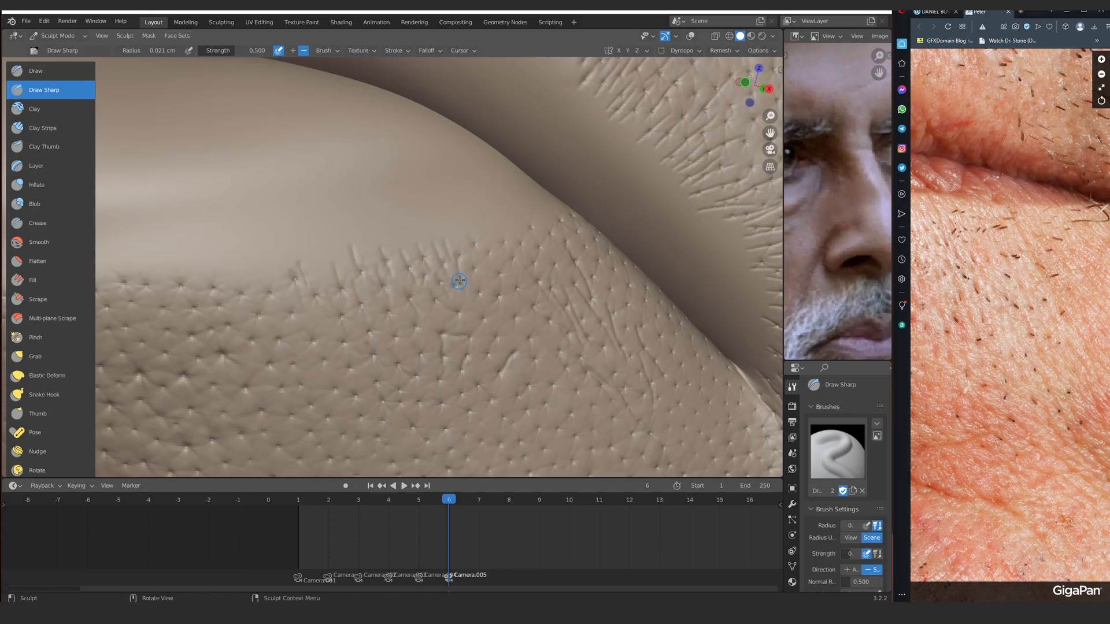
mouse_move(459, 280)
middle_mouse_down()
mouse_move(384, 300)
mouse_move(476, 309)
middle_mouse_up()
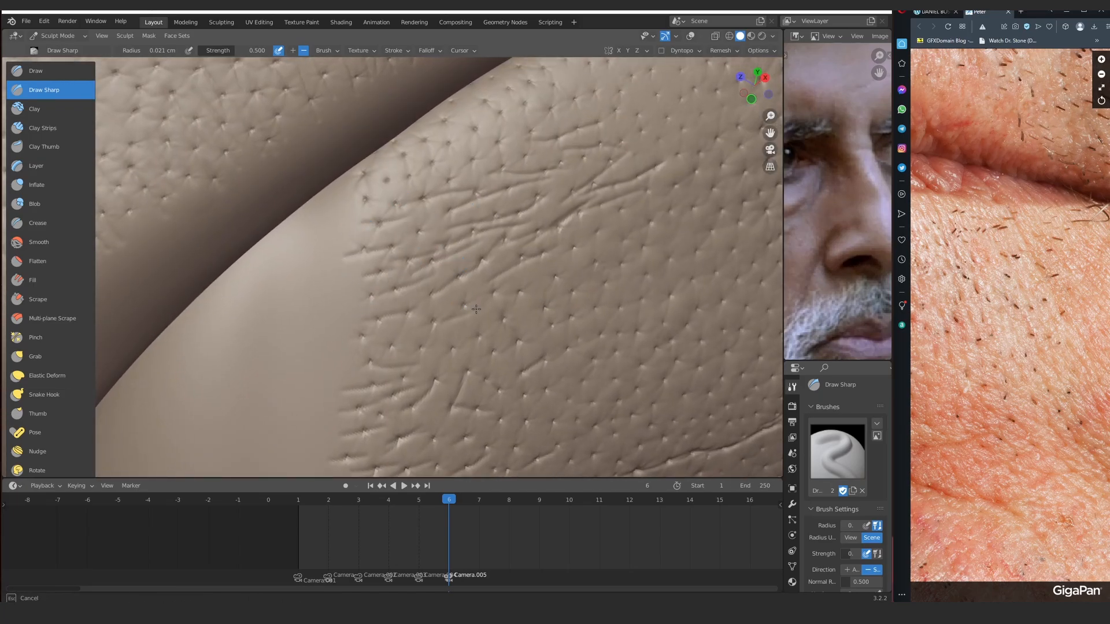
left_click_drag(476, 309, 442, 308)
Lengthen the diagonal chin crease and add fine parallel wrinkles beside it at a 0.021 cm radius
mouse_move(520, 252)
left_mouse_down("alt")
mouse_move(406, 235)
mouse_move(374, 294)
left_mouse_up("alt")
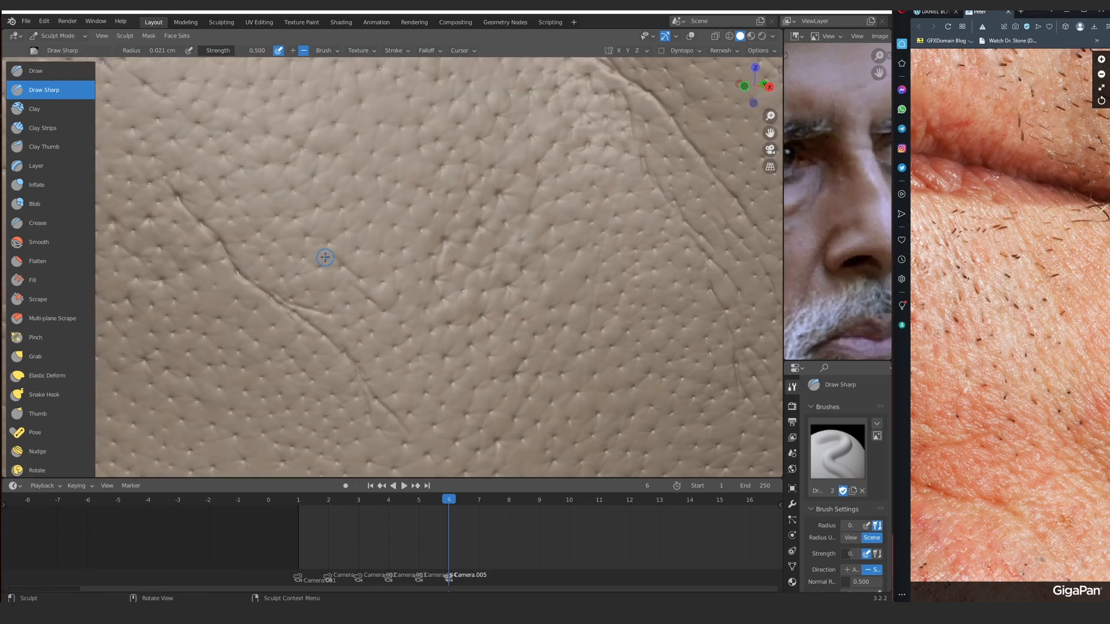
middle_click_drag(325, 257, 368, 296)
middle_click_drag(385, 344, 472, 257)
mouse_move(472, 257)
left_mouse_down("ctrl+alt")
mouse_move(384, 272)
mouse_move(448, 255)
mouse_move(378, 240)
left_mouse_up("ctrl+alt")
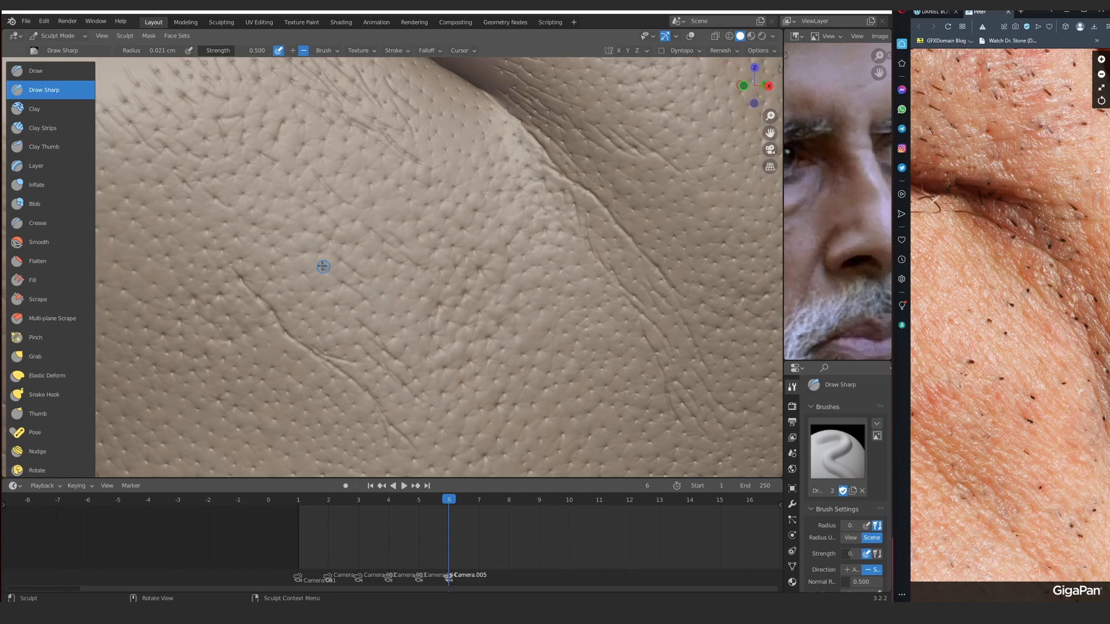
Fill the skin between the lower lip edge and the diagonal chin crease with slanted wrinkles at 0.5 strength
middle_click_drag(423, 229, 463, 257)
mouse_move(370, 272)
left_mouse_down()
mouse_move(414, 269)
mouse_move(421, 242)
left_mouse_up()
mouse_move(433, 215)
left_mouse_down()
mouse_move(479, 207)
mouse_move(505, 218)
left_mouse_up()
left_click_drag(466, 205, 530, 202)
middle_click_drag(419, 210, 346, 247)
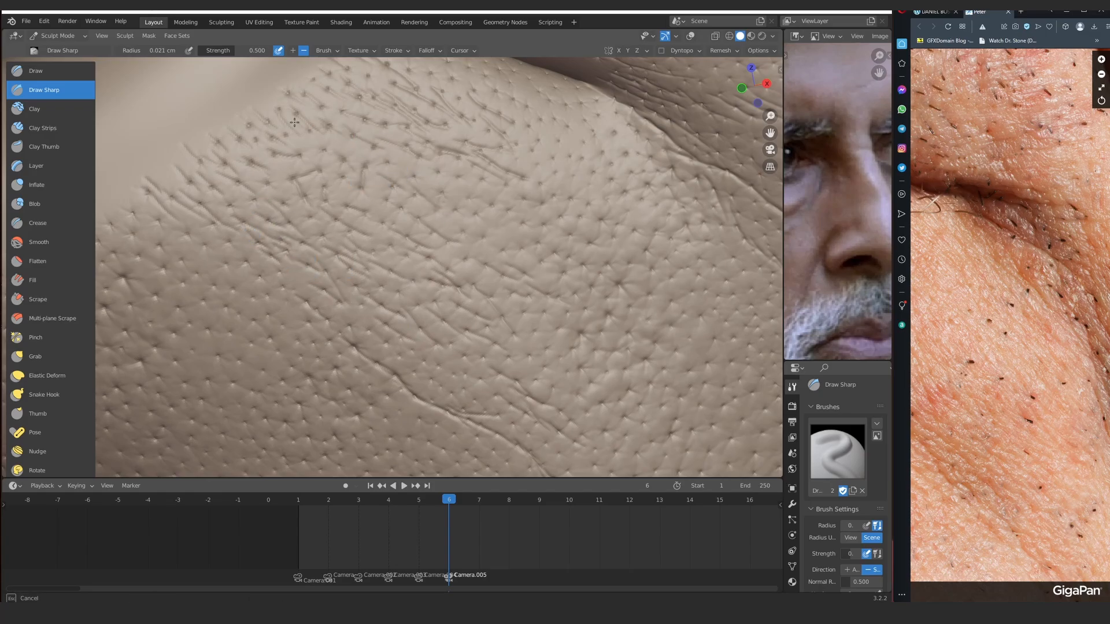
left_click_drag(334, 183, 388, 220)
mouse_move(401, 236)
middle_mouse_down("ctrl")
mouse_move(451, 225)
mouse_move(373, 200)
mouse_move(399, 217)
middle_mouse_up("ctrl")
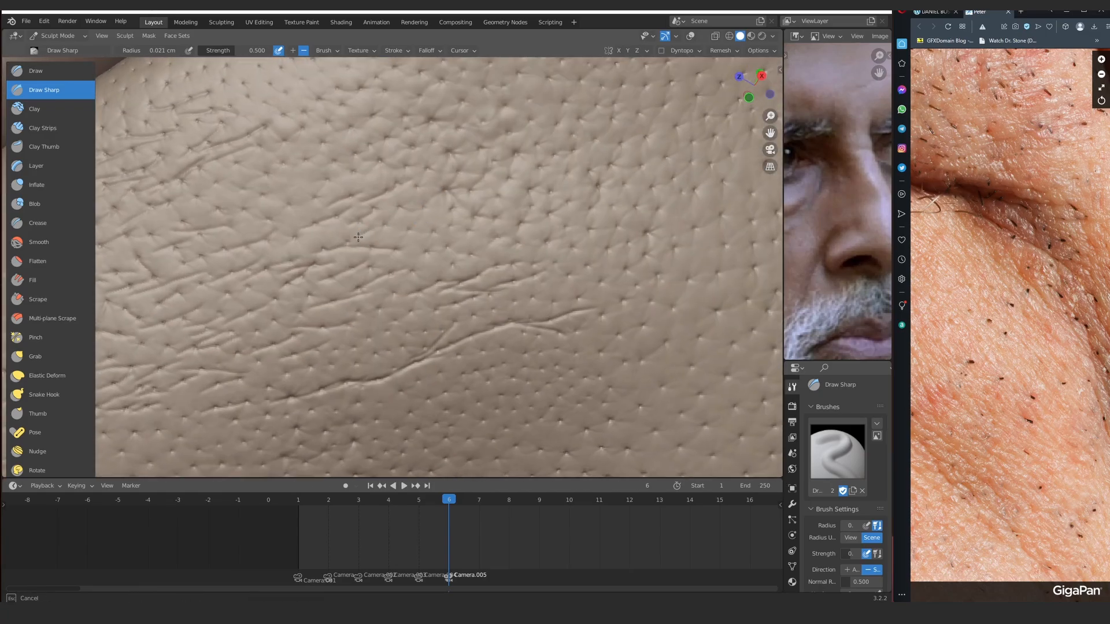
Set the brush strength to 0.4 and carve softer wrinkles between the chin crease and the lower lip
left_click(242, 51)
type("0.4")
key("Return")
mouse_move(505, 206)
middle_mouse_down("ctrl")
mouse_move(322, 304)
mouse_move(370, 236)
mouse_move(312, 241)
mouse_move(240, 228)
middle_mouse_up("ctrl")
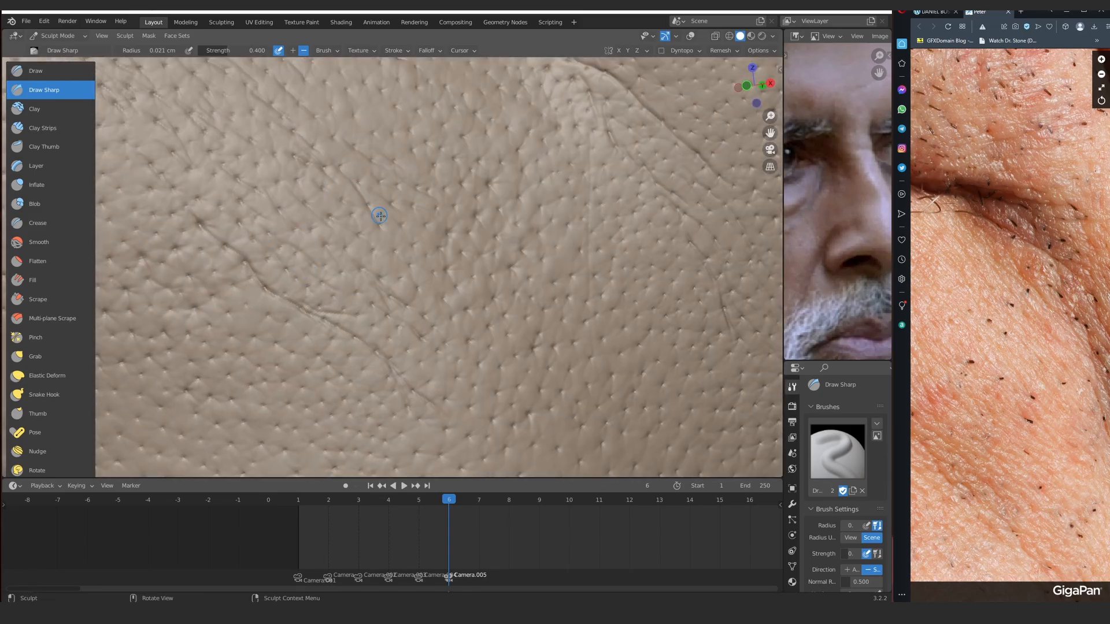
middle_click_drag(380, 216, 361, 223)
mouse_move(287, 182)
middle_mouse_down()
mouse_move(358, 193)
mouse_move(327, 265)
middle_mouse_up()
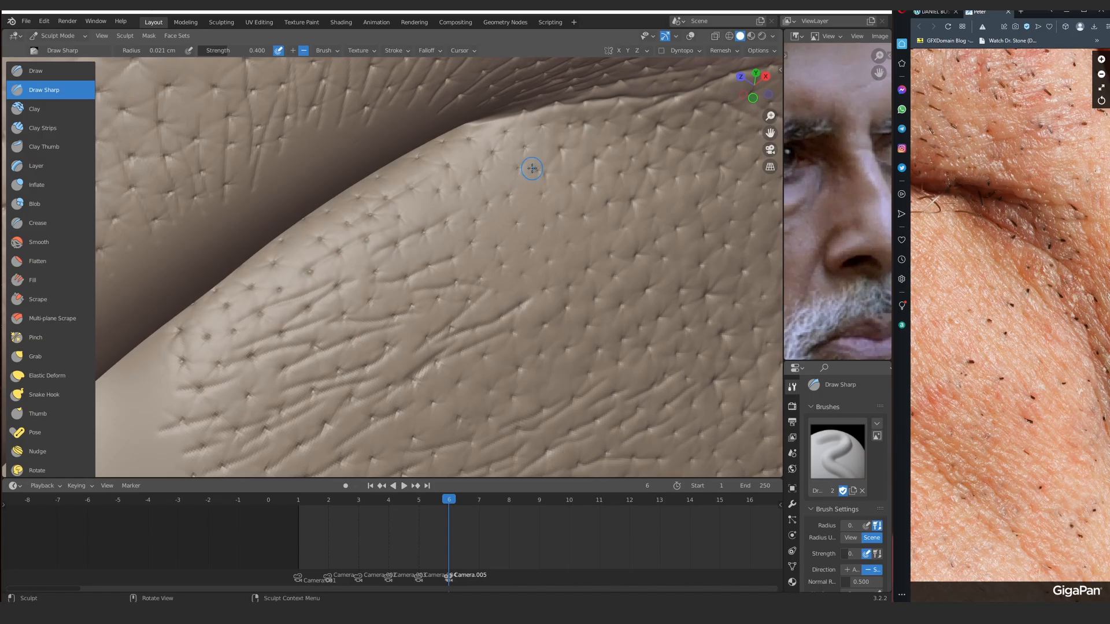
Carve long wrinkles below the lower lip running out toward the mouth corner at 0.4 strength
middle_click_drag(463, 225, 387, 263)
mouse_move(457, 311)
middle_mouse_down()
mouse_move(384, 203)
mouse_move(273, 218)
middle_mouse_up()
middle_click_drag(503, 257, 469, 246)
left_click_drag(468, 246, 543, 231)
left_click_drag(514, 239, 627, 214)
left_click_drag(656, 230, 704, 227)
left_click_drag(530, 244, 607, 248)
Examine the skin detail around the lower lip and chin from near and far against the reference photo
scroll(440, 231, "down", 4)
mouse_move(520, 243)
middle_mouse_down()
mouse_move(352, 208)
mouse_move(400, 215)
mouse_move(413, 258)
mouse_move(413, 238)
middle_mouse_up()
scroll(299, 156, "up", 4)
scroll(378, 218, "down", 6)
scroll(352, 208, "up", 4)
scroll(324, 212, "down", 7)
scroll(401, 215, "up", 7)
scroll(400, 215, "down", 6)
scroll(405, 225, "up", 6)
scroll(323, 170, "down", 7)
left_click_drag(1005, 370, 1017, 191)
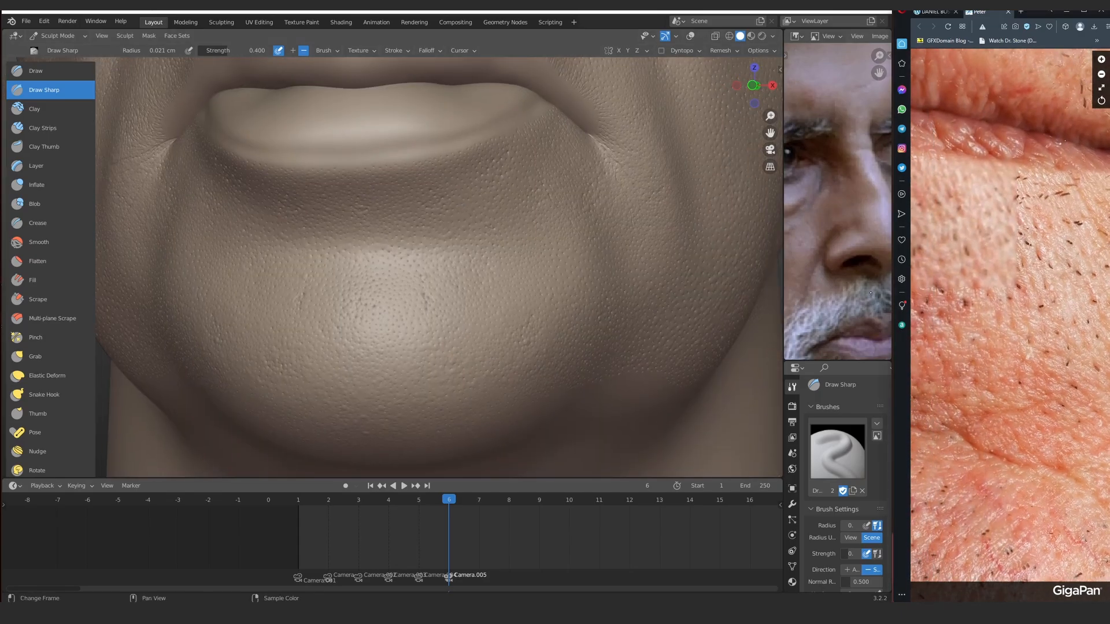
Set the brush to 0.5 strength and 0.018 cm radius and carve short vertical wrinkles along the lower lip edge
scroll(339, 168, "up", 7)
middle_click_drag(332, 179, 339, 163)
left_click(255, 51)
mouse_move(372, 207)
left_mouse_down()
mouse_move(387, 189)
mouse_move(385, 205)
left_mouse_up()
type(".5")
key("Return")
key("bracketleft")
middle_click_drag(406, 148, 258, 245)
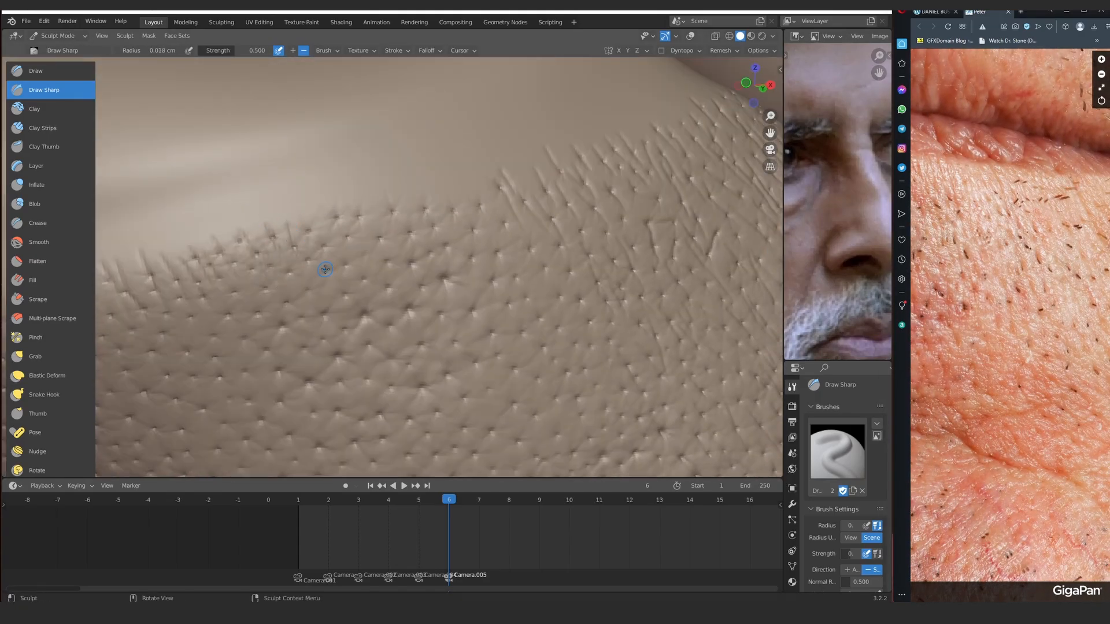
left_click_drag(418, 249, 392, 195)
left_click_drag(439, 242, 429, 210)
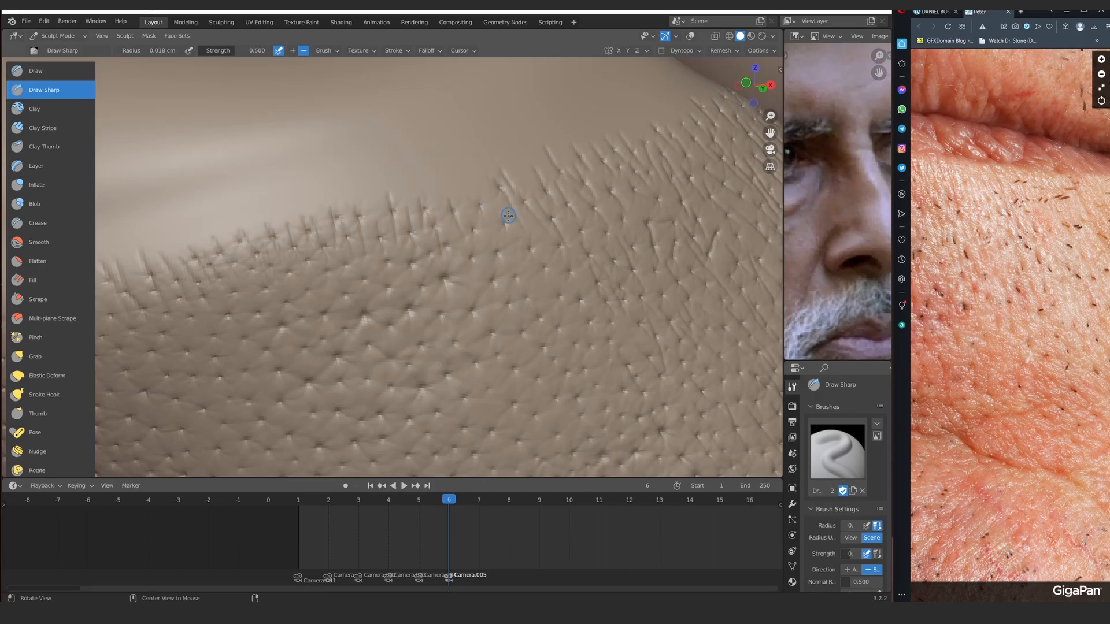
Set the brush radius to 0.023 cm and carve long slanted wrinkles from the lower lip edge into the chin skin
mouse_move(508, 216)
left_mouse_down("ctrl+alt")
mouse_move(376, 287)
mouse_move(434, 257)
mouse_move(397, 255)
left_mouse_up("ctrl+alt")
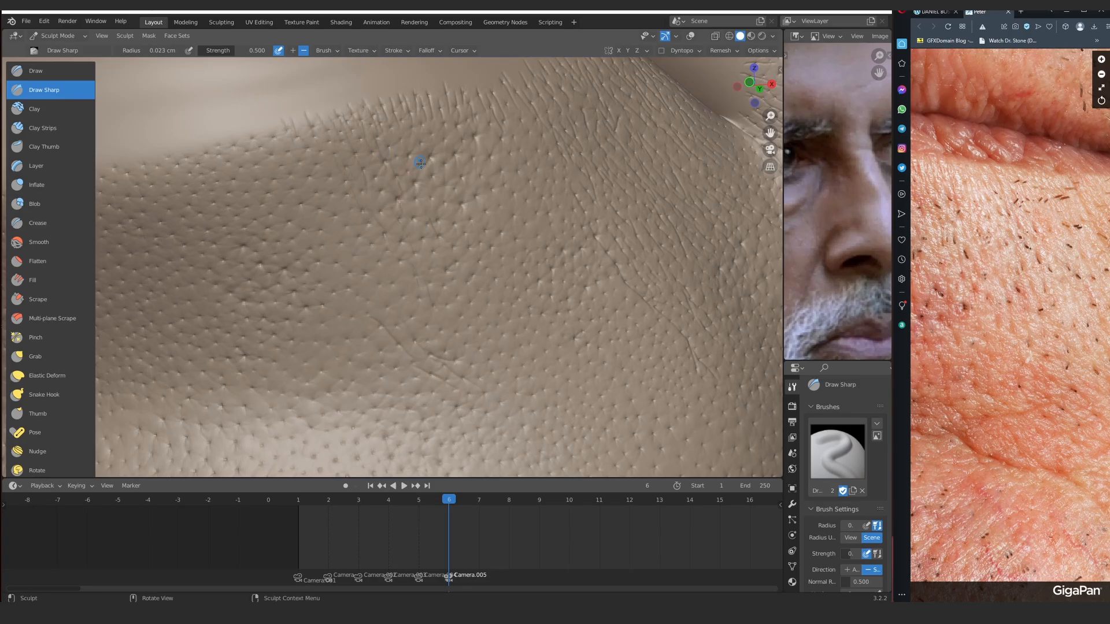
left_click_drag(450, 218, 370, 271, "ctrl+alt")
left_click_drag(370, 272, 324, 243, "alt")
left_click_drag(231, 323, 320, 234, "ctrl+alt")
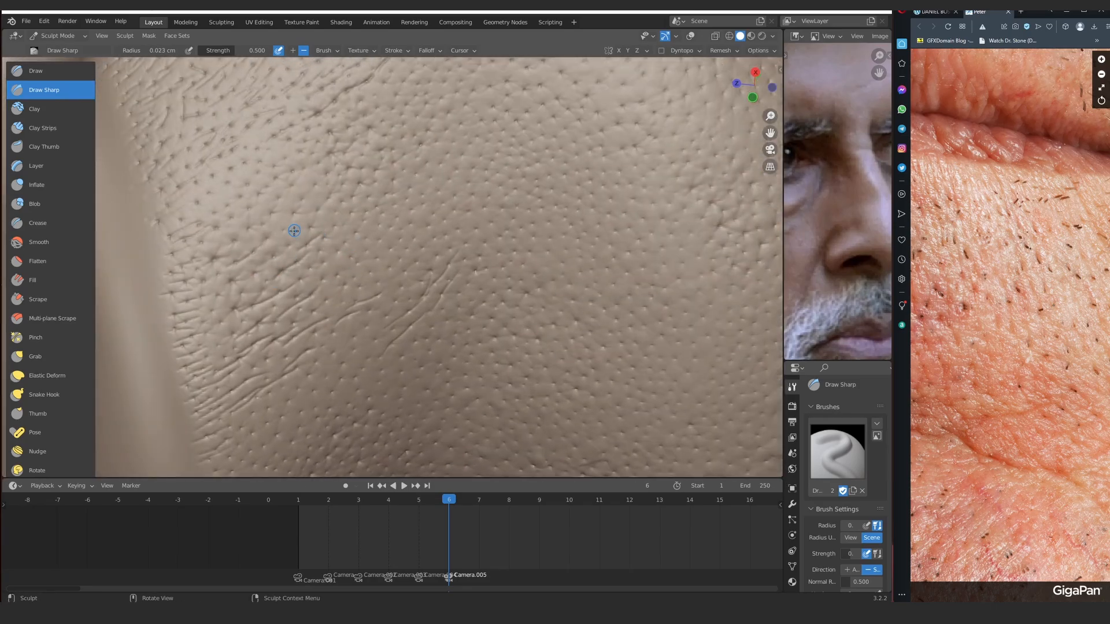
left_click_drag(260, 283, 198, 319)
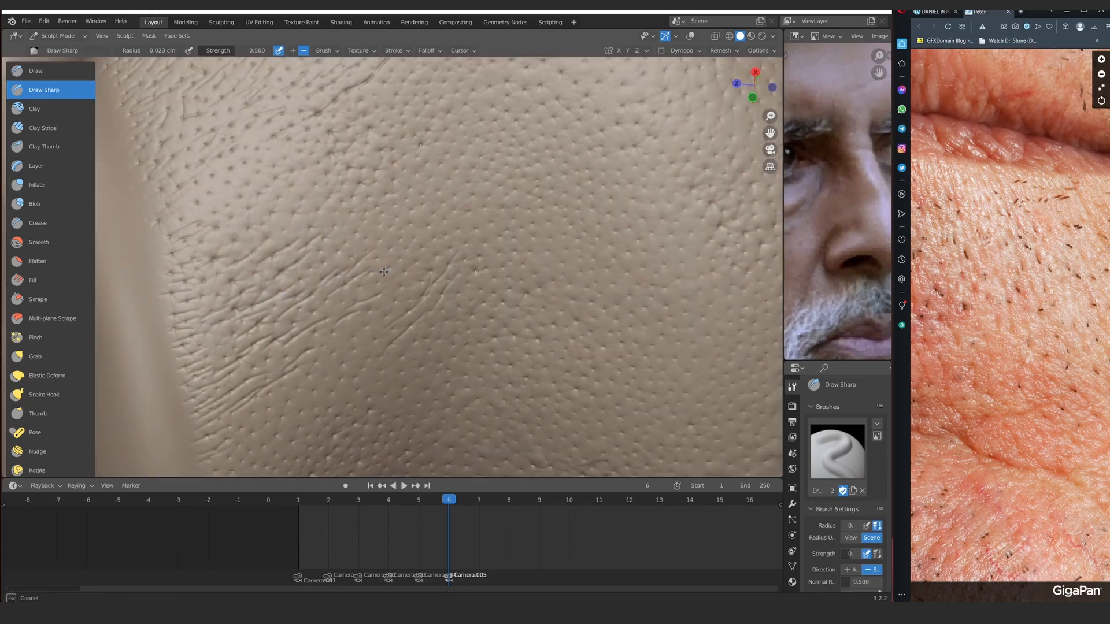
Carve fine horizontal creases into the fold between lower lip and chin, reducing the brush radius to 0.025 cm
mouse_move(308, 276)
left_mouse_down("alt")
mouse_move(370, 346)
mouse_move(368, 265)
mouse_move(386, 340)
mouse_move(156, 265)
left_mouse_up("alt")
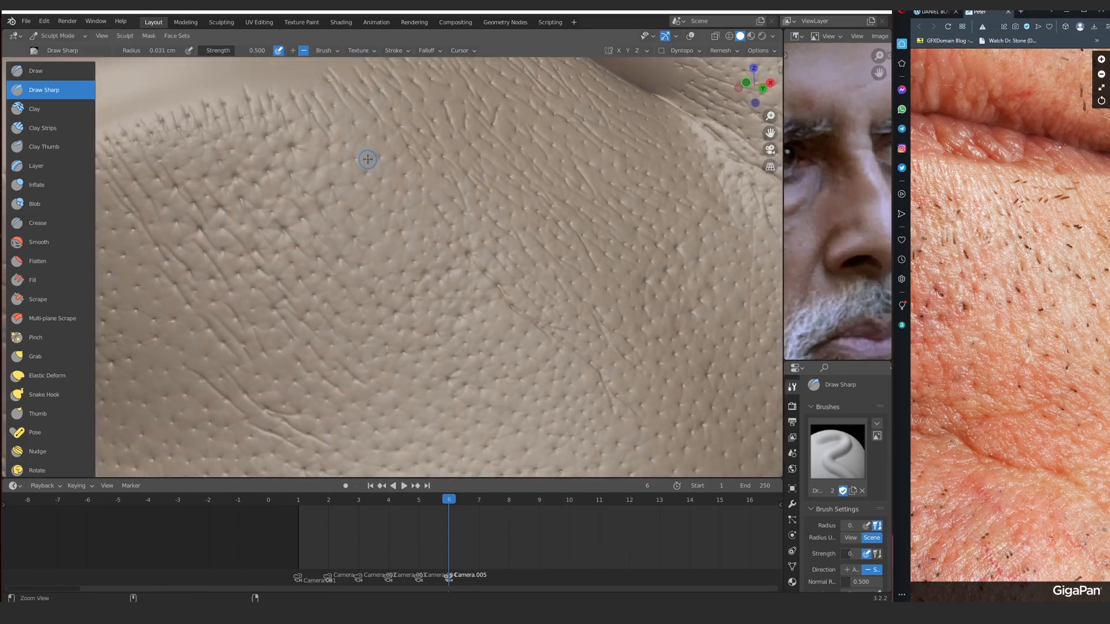
mouse_move(366, 159)
left_mouse_down("alt")
mouse_move(431, 211)
mouse_move(384, 223)
mouse_move(477, 211)
left_mouse_up("alt")
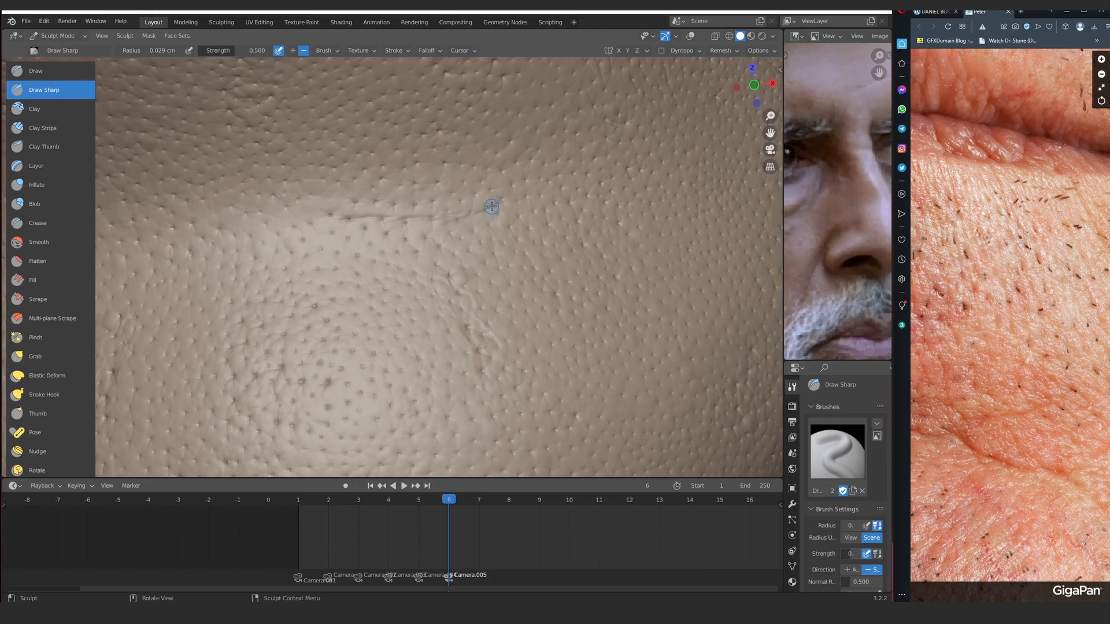
left_click_drag(561, 137, 561, 191, "ctrl+alt")
left_click_drag(1011, 462, 977, 312)
mouse_move(391, 237)
left_mouse_down("ctrl+alt")
mouse_move(392, 289)
mouse_move(365, 234)
mouse_move(391, 286)
mouse_move(389, 260)
mouse_move(373, 282)
mouse_move(347, 289)
left_mouse_up("ctrl+alt")
left_click_drag(280, 283, 311, 296)
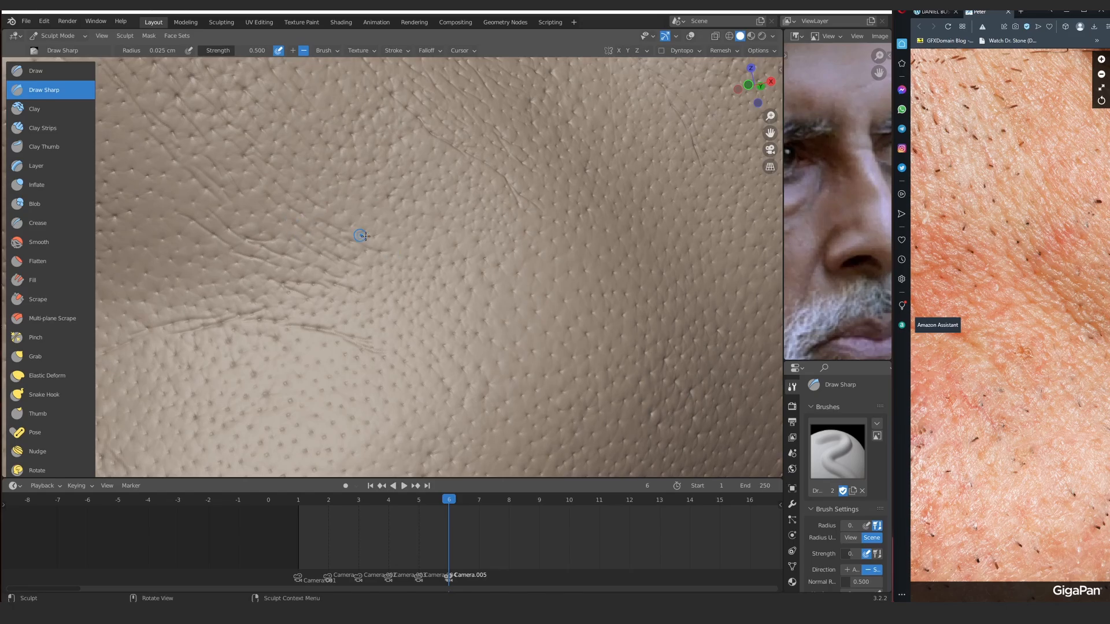
Carve short slanted wrinkles above the outer end of the chin crease with the 0.025 cm brush
mouse_move(362, 215)
left_mouse_down("ctrl+alt")
mouse_move(362, 271)
mouse_move(370, 231)
left_mouse_up("ctrl+alt")
left_click_drag(370, 231, 376, 240, "alt")
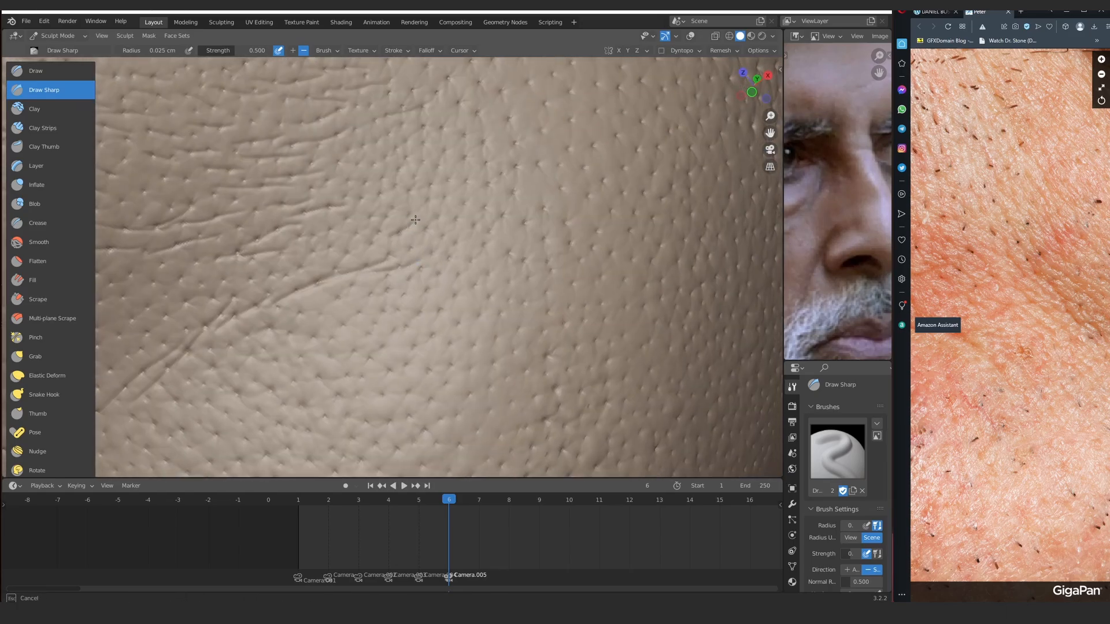
mouse_move(396, 177)
left_mouse_down()
mouse_move(363, 200)
mouse_move(341, 180)
left_mouse_up()
mouse_move(443, 157)
left_mouse_down()
mouse_move(408, 171)
mouse_move(389, 203)
left_mouse_up()
left_click_drag(463, 166, 422, 185)
left_click_drag(449, 190, 406, 212)
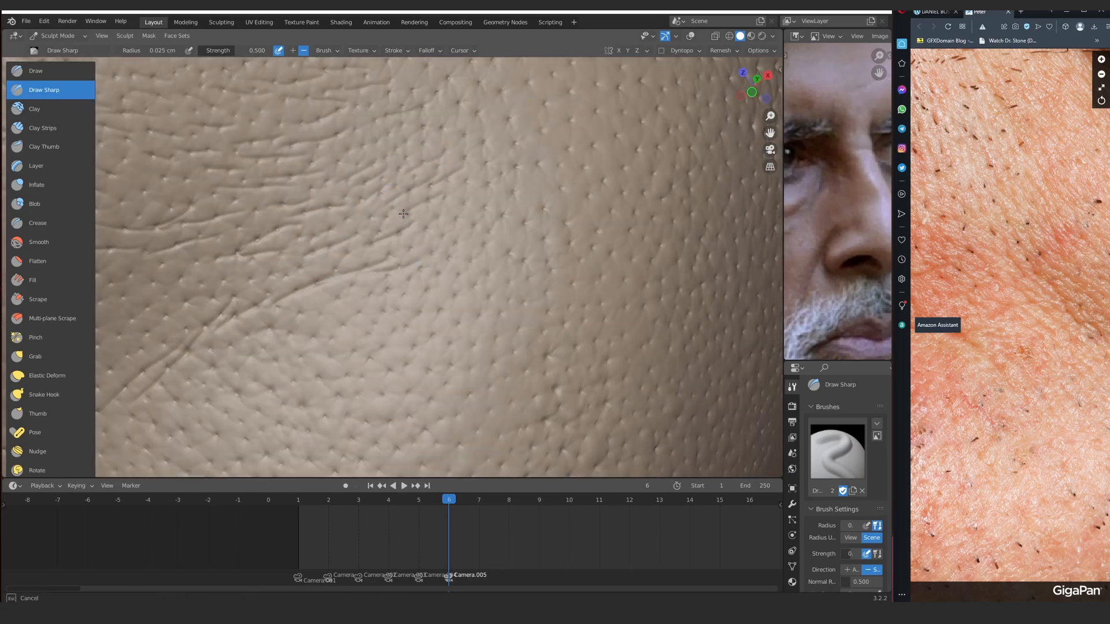
left_click_drag(404, 126, 366, 145)
left_click_drag(448, 116, 381, 153)
left_click_drag(473, 133, 408, 161)
Extend the chin crease with fine horizontal lines and add a few short wrinkles in the skin above it
mouse_move(408, 162)
left_mouse_down("ctrl+alt")
mouse_move(285, 346)
mouse_move(416, 341)
left_mouse_up("ctrl+alt")
mouse_move(416, 341)
left_mouse_down("ctrl+alt")
mouse_move(428, 300)
mouse_move(414, 283)
left_mouse_up("ctrl+alt")
scroll(1003, 262, "down", 2)
scroll(1003, 262, "up", 2)
mouse_move(419, 384)
left_mouse_down("ctrl+alt")
mouse_move(416, 341)
mouse_move(342, 344)
left_mouse_up("ctrl+alt")
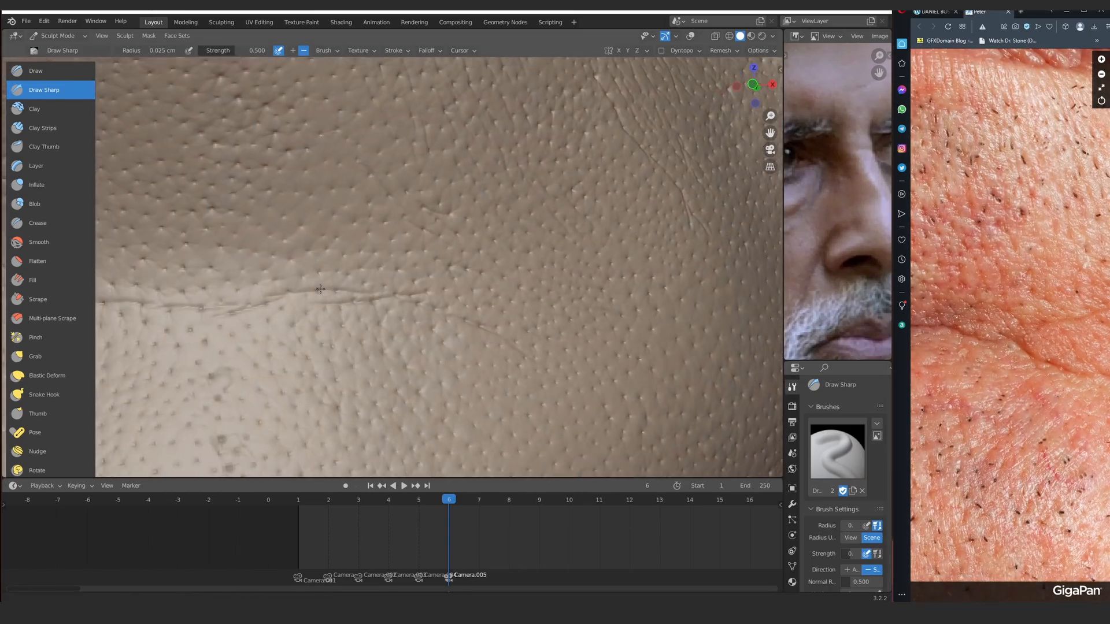
left_click_drag(324, 289, 313, 270, "alt")
left_click_drag(351, 243, 293, 260)
left_click_drag(273, 117, 283, 184)
Set the brush radius to 0.031 cm and carve short vertical wrinkles along the lower lip edge
middle_click_drag(264, 214, 315, 106)
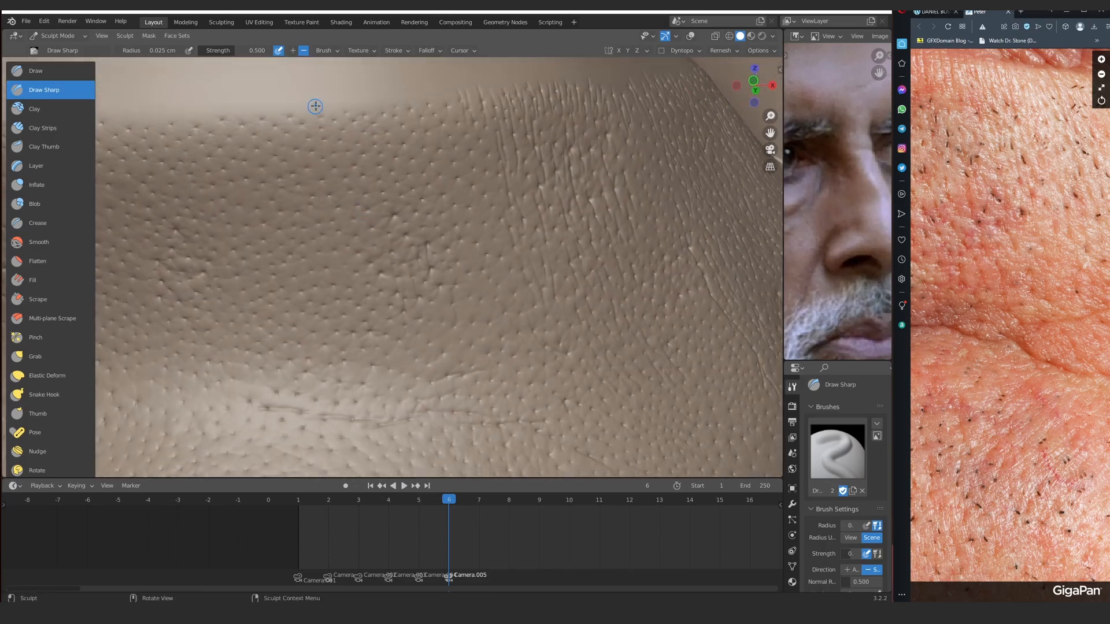
mouse_move(302, 161)
middle_mouse_down("ctrl")
mouse_move(367, 180)
mouse_move(413, 290)
mouse_move(398, 338)
middle_mouse_up("ctrl")
mouse_move(313, 159)
left_mouse_down()
mouse_move(313, 140)
mouse_move(354, 141)
left_mouse_up()
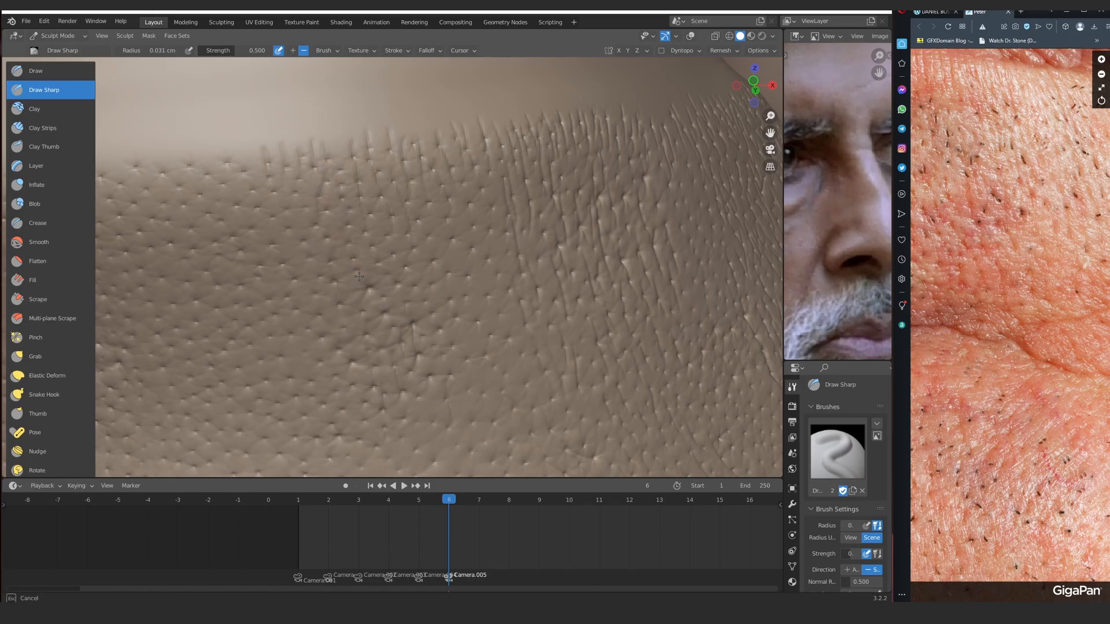
mouse_move(359, 277)
middle_mouse_down()
mouse_move(307, 230)
mouse_move(333, 232)
middle_mouse_up()
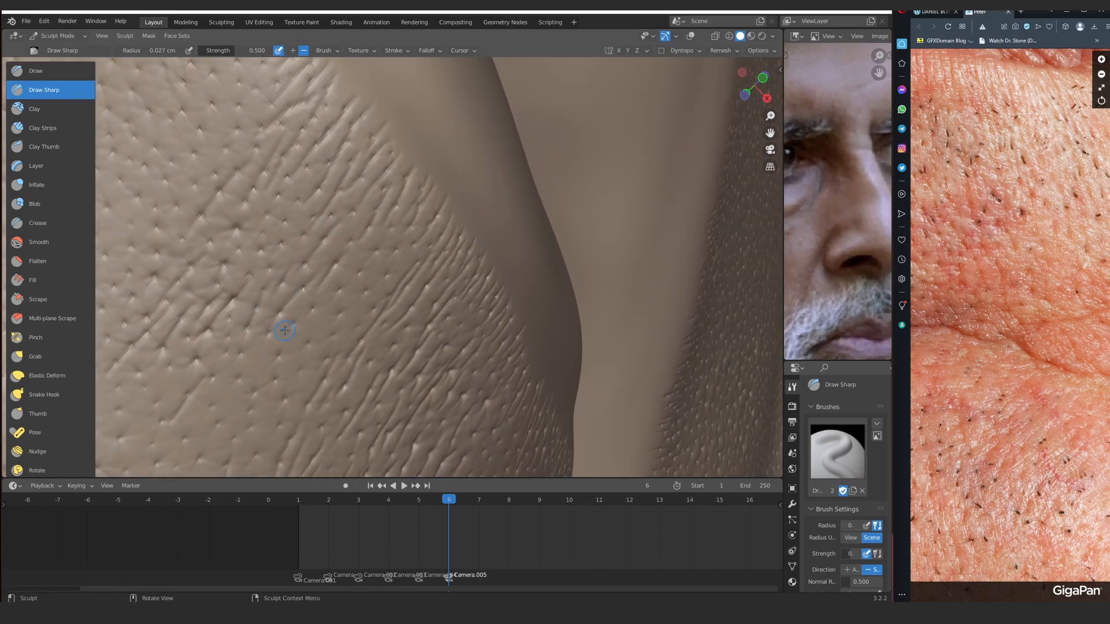
Set the brush radius to 0.027 cm and add fine wrinkles between the lower lip edge and the chin crease
mouse_move(364, 210)
left_mouse_down("ctrl+alt")
mouse_move(349, 456)
mouse_move(341, 346)
left_mouse_up("ctrl+alt")
mouse_move(341, 347)
left_mouse_down("ctrl+alt")
mouse_move(307, 202)
mouse_move(361, 235)
left_mouse_up("ctrl+alt")
middle_click_drag(378, 224, 359, 186)
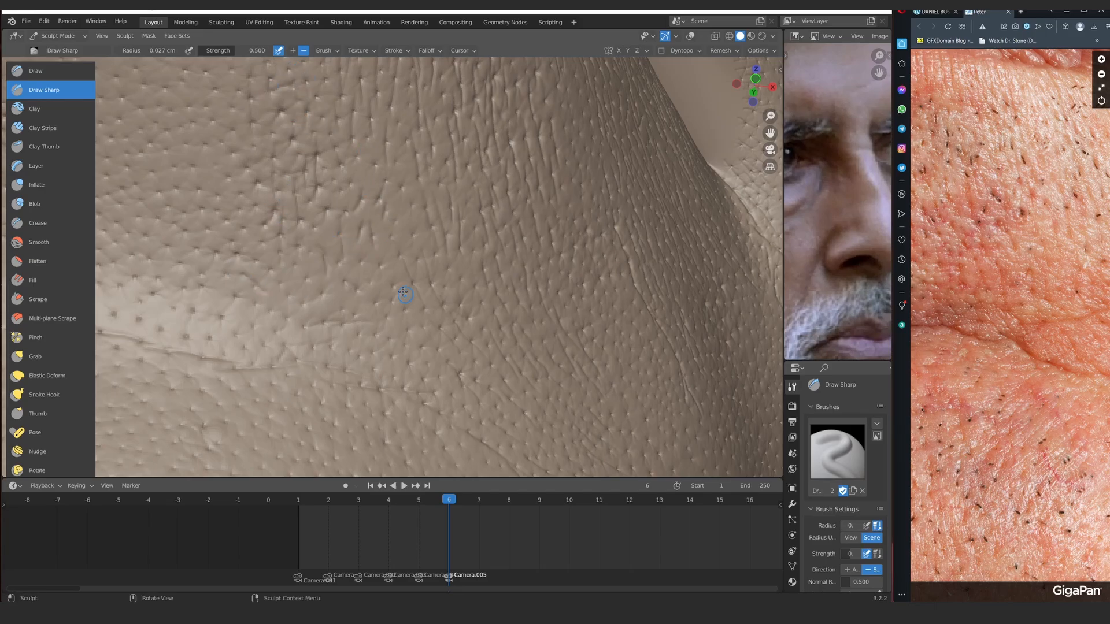
mouse_move(379, 255)
middle_mouse_down()
mouse_move(332, 247)
mouse_move(418, 241)
middle_mouse_up()
mouse_move(418, 240)
left_mouse_down()
mouse_move(351, 231)
mouse_move(342, 247)
left_mouse_up()
middle_click_drag(342, 247, 346, 300, "ctrl")
Carve short slanted wrinkles just above and across the chin crease with the 0.027 cm brush
middle_click_drag(346, 300, 456, 220)
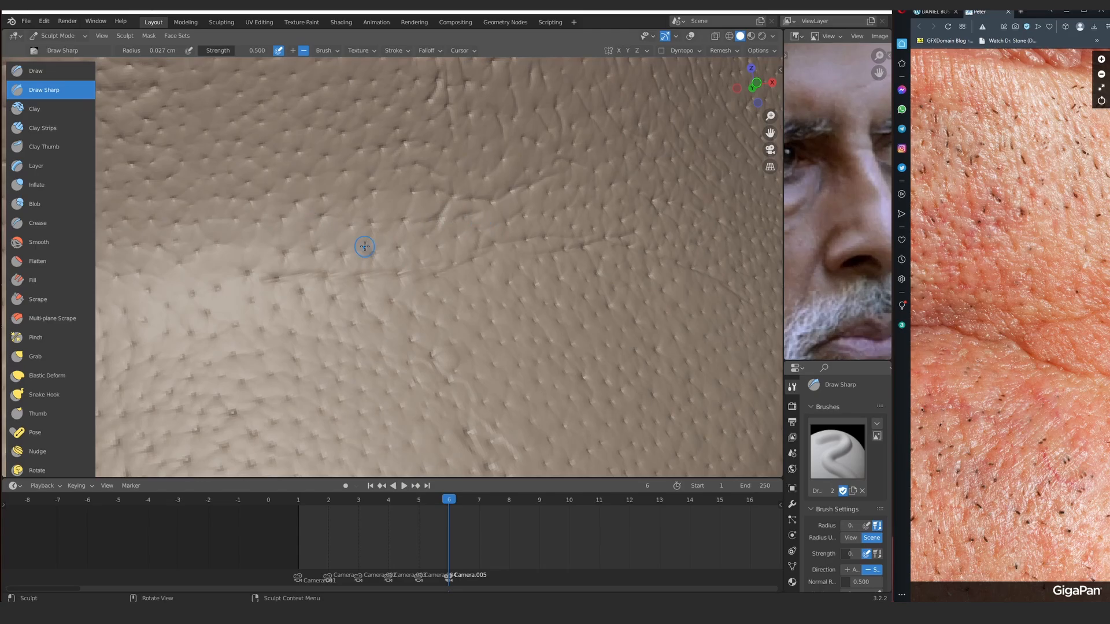
mouse_move(322, 215)
left_mouse_down()
mouse_move(368, 187)
mouse_move(399, 191)
left_mouse_up()
left_click_drag(371, 254, 407, 241)
left_click_drag(317, 277, 360, 252)
middle_click_drag(307, 255, 393, 252, "ctrl")
middle_click_drag(393, 252, 382, 231, "ctrl")
left_click_drag(381, 231, 430, 203)
mouse_move(340, 152)
left_mouse_down()
mouse_move(361, 115)
mouse_move(305, 142)
left_mouse_up()
Carve long horizontal lines that continue the chin crease across the middle toward the opposite side of the chin
middle_click_drag(305, 142, 341, 167, "ctrl")
mouse_move(341, 168)
middle_mouse_down()
mouse_move(374, 193)
mouse_move(370, 225)
middle_mouse_up()
mouse_move(370, 225)
middle_mouse_down()
mouse_move(359, 253)
mouse_move(366, 179)
middle_mouse_up()
middle_click_drag(390, 233, 377, 112, "ctrl")
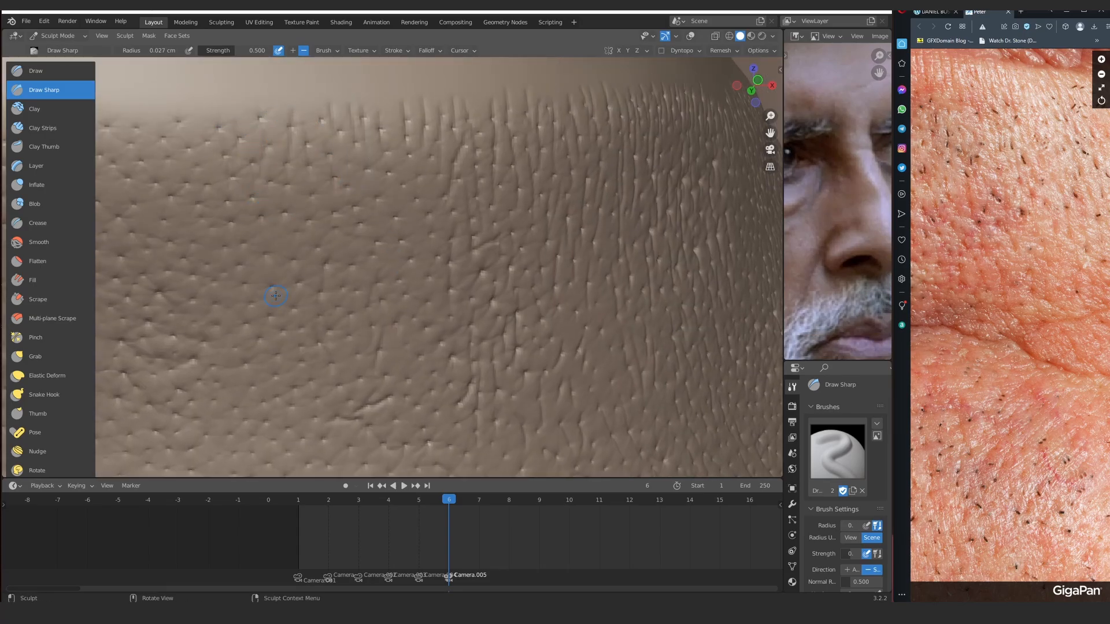
mouse_move(286, 271)
middle_mouse_down("ctrl")
mouse_move(315, 287)
mouse_move(337, 347)
mouse_move(418, 242)
mouse_move(586, 122)
middle_mouse_up("ctrl")
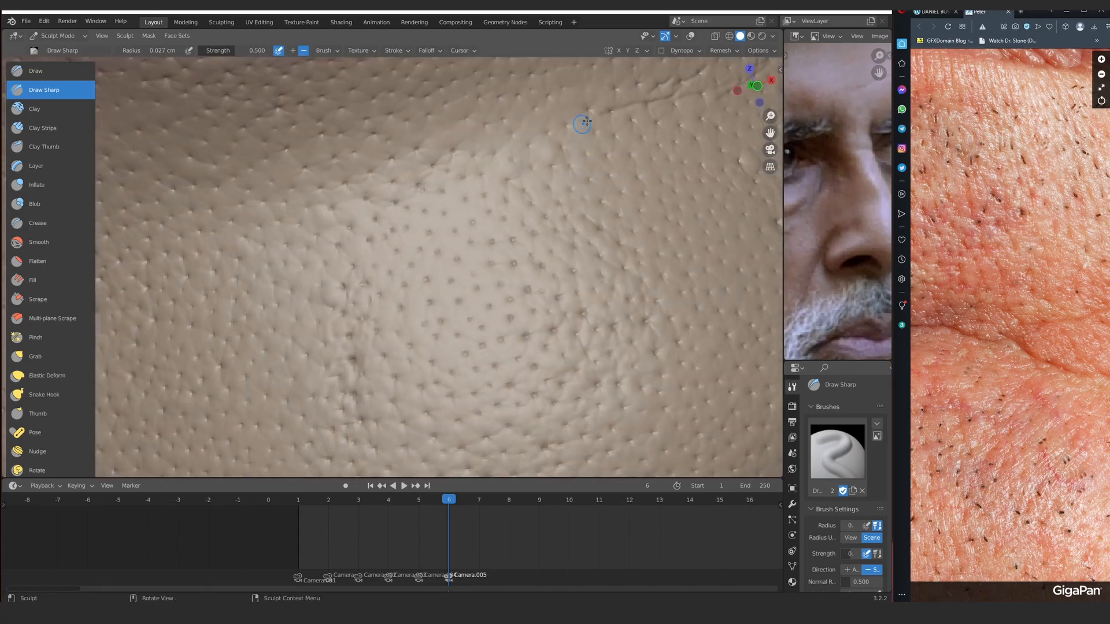
mouse_move(583, 122)
left_mouse_down()
mouse_move(506, 159)
mouse_move(257, 209)
left_mouse_up()
mouse_move(257, 209)
middle_mouse_down("ctrl")
mouse_move(301, 312)
mouse_move(473, 175)
mouse_move(486, 180)
middle_mouse_up("ctrl")
left_click_drag(322, 186, 289, 197)
mouse_move(251, 220)
middle_mouse_down("ctrl")
mouse_move(389, 282)
mouse_move(494, 168)
middle_mouse_up("ctrl")
left_click_drag(494, 168, 397, 189)
left_click_drag(332, 204, 497, 190)
left_click_drag(480, 201, 439, 213)
Compare the skin between lower lip and chin with the lip area of the close-up reference photo
middle_click_drag(439, 212, 416, 254, "ctrl")
middle_click_drag(416, 254, 431, 248)
scroll(838, 219, "down", 4)
mouse_move(930, 332)
left_mouse_down()
mouse_move(1000, 384)
mouse_move(976, 407)
left_mouse_up()
middle_click_drag(509, 306, 468, 193, "ctrl")
mouse_move(439, 300)
middle_mouse_down("ctrl")
mouse_move(398, 214)
mouse_move(427, 142)
middle_mouse_up("ctrl")
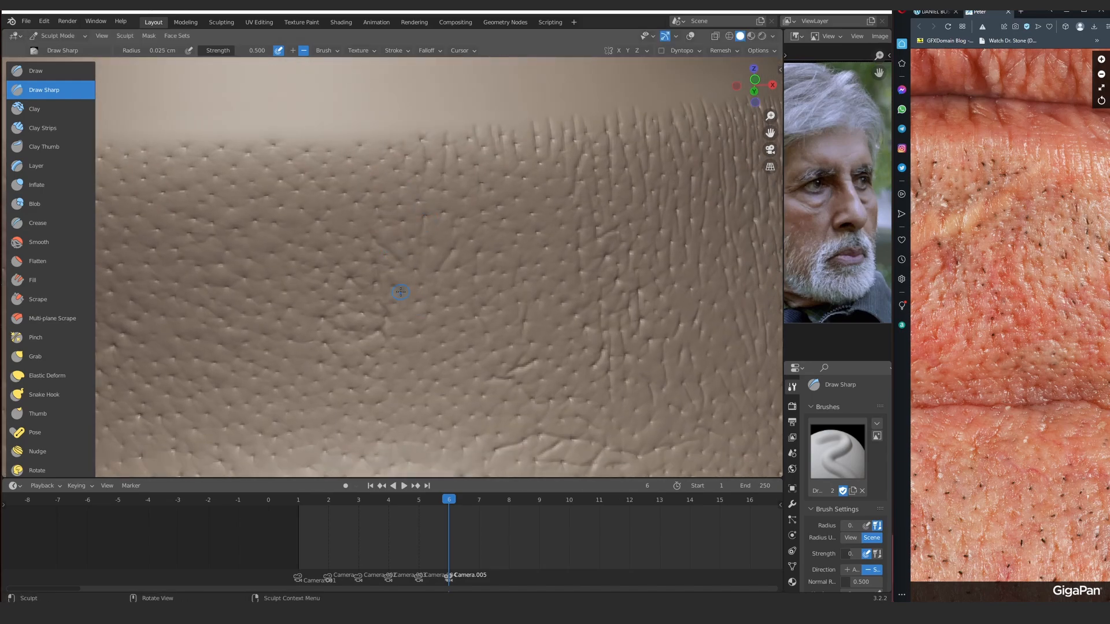
middle_click_drag(462, 340, 457, 200, "shift")
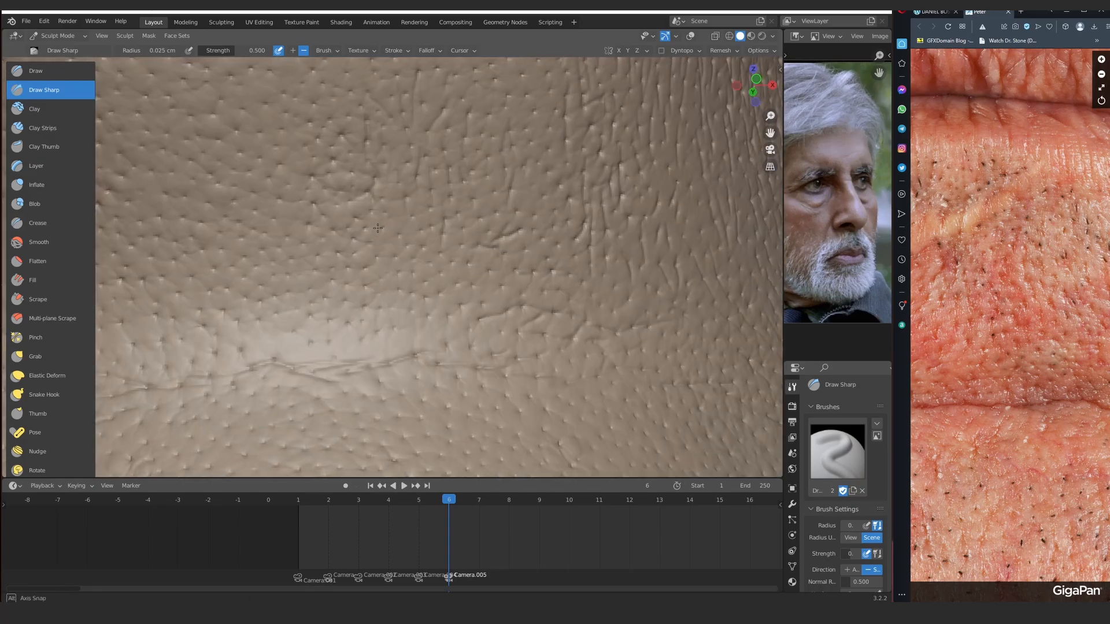
middle_click_drag(412, 297, 401, 285)
Try a row of horizontal wrinkles above the chin crease with a 0.025 cm brush, and undo them
left_click_drag(402, 271, 364, 273)
left_click_drag(415, 255, 364, 258)
left_click_drag(445, 240, 418, 246)
left_click_drag(465, 278, 428, 281)
left_click_drag(481, 265, 441, 270)
mouse_move(375, 298)
left_mouse_down()
mouse_move(340, 302)
mouse_move(249, 267)
left_mouse_up()
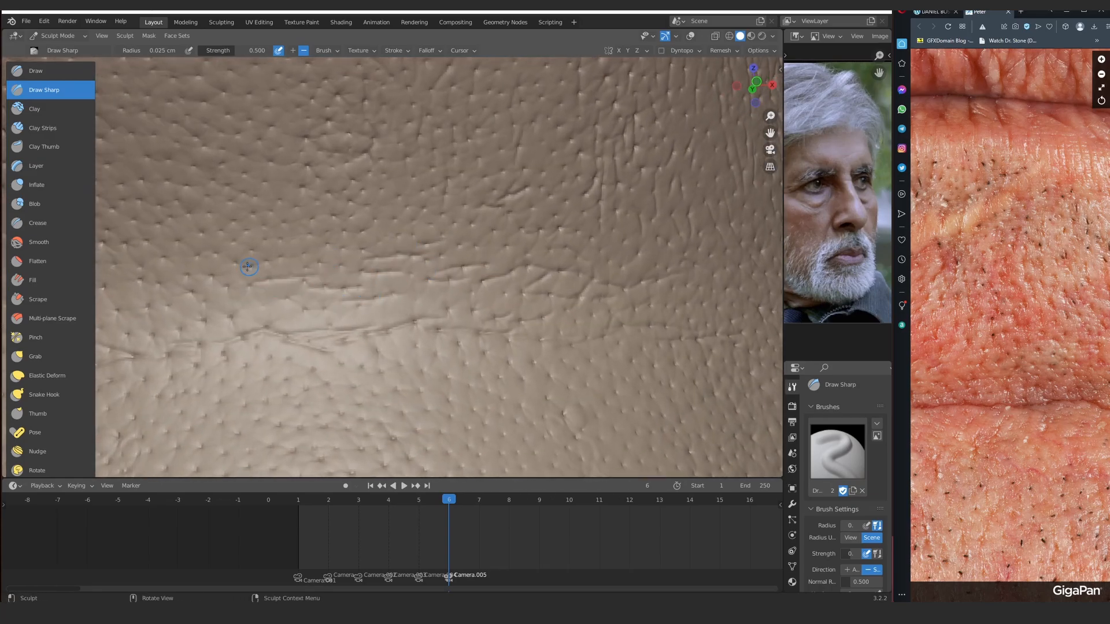
left_click_drag(342, 261, 237, 267)
left_click_drag(345, 247, 260, 238)
key("ctrl+z")
key("ctrl+z")
key("ctrl+z")
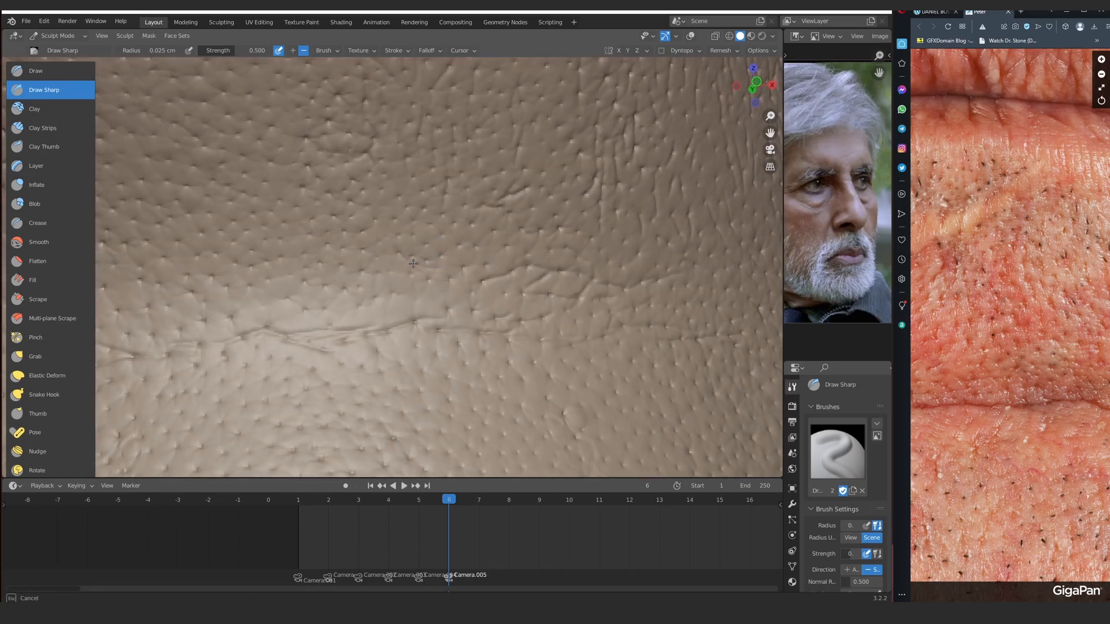
Carve short irregular horizontal wrinkles in the hollow above the chin crease, varying the brush radius between 0.018 and 0.036 cm
left_click(398, 272)
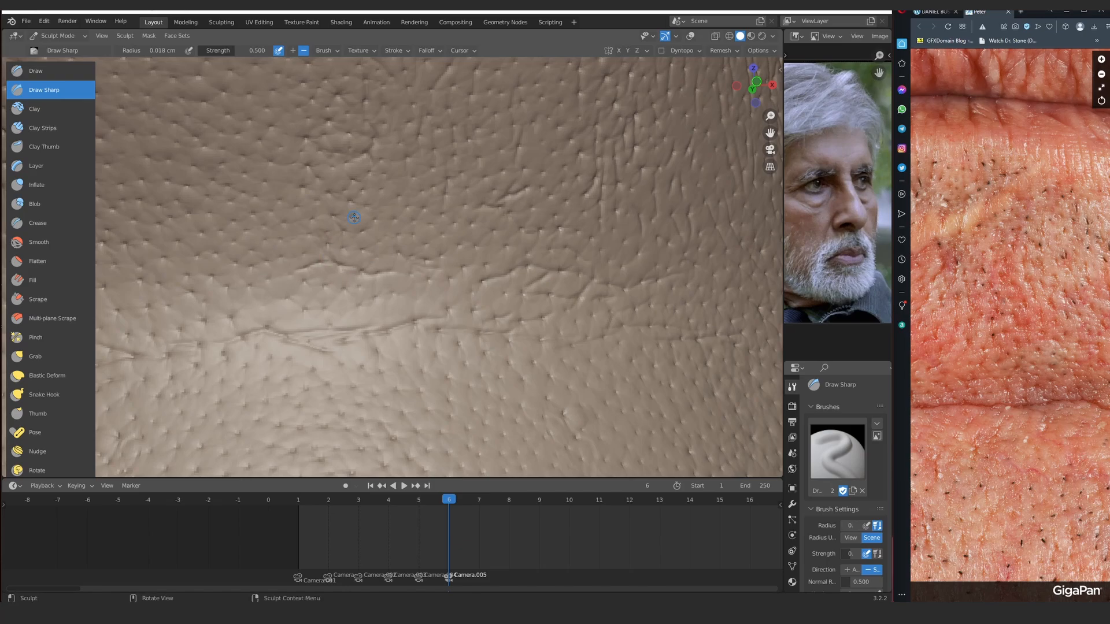
scroll(344, 233, "down", 5)
mouse_move(336, 215)
left_mouse_down()
mouse_move(365, 220)
mouse_move(359, 251)
mouse_move(367, 253)
left_mouse_up()
scroll(379, 213, "up", 5)
left_click_drag(389, 254, 416, 255)
mouse_move(416, 280)
left_mouse_down()
mouse_move(431, 278)
mouse_move(359, 282)
left_mouse_up()
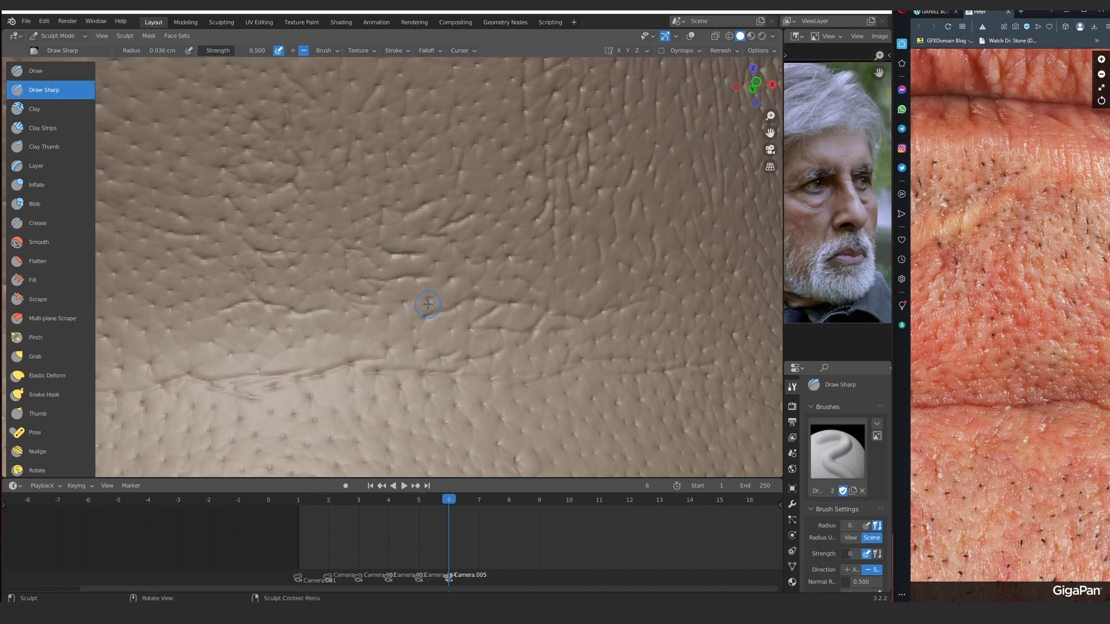
Fill the skin directly above the chin crease with more broken wrinkles using the 0.036 cm brush
left_click_drag(431, 333, 259, 346)
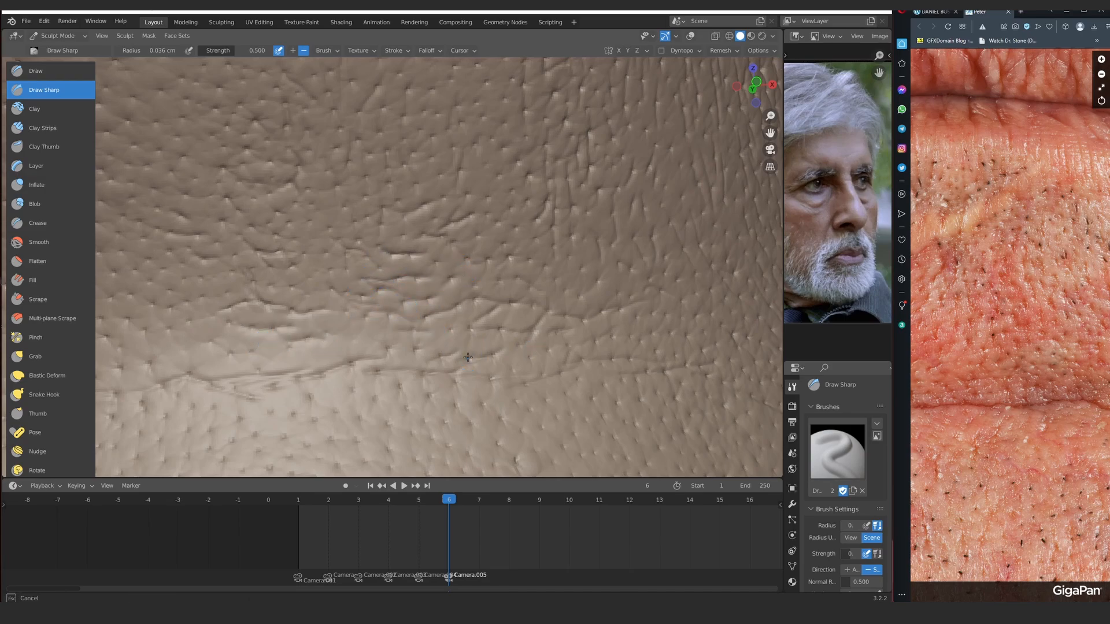
left_click_drag(467, 357, 522, 340)
left_click_drag(449, 334, 465, 324)
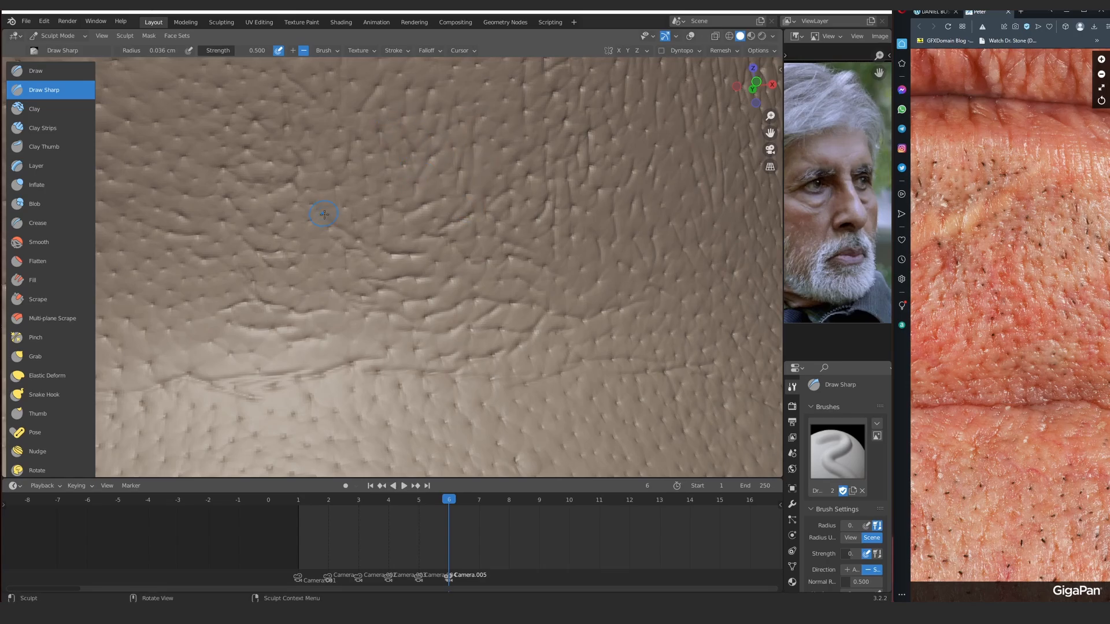
left_click_drag(308, 282, 267, 292)
middle_click_drag(176, 262, 191, 370, "ctrl")
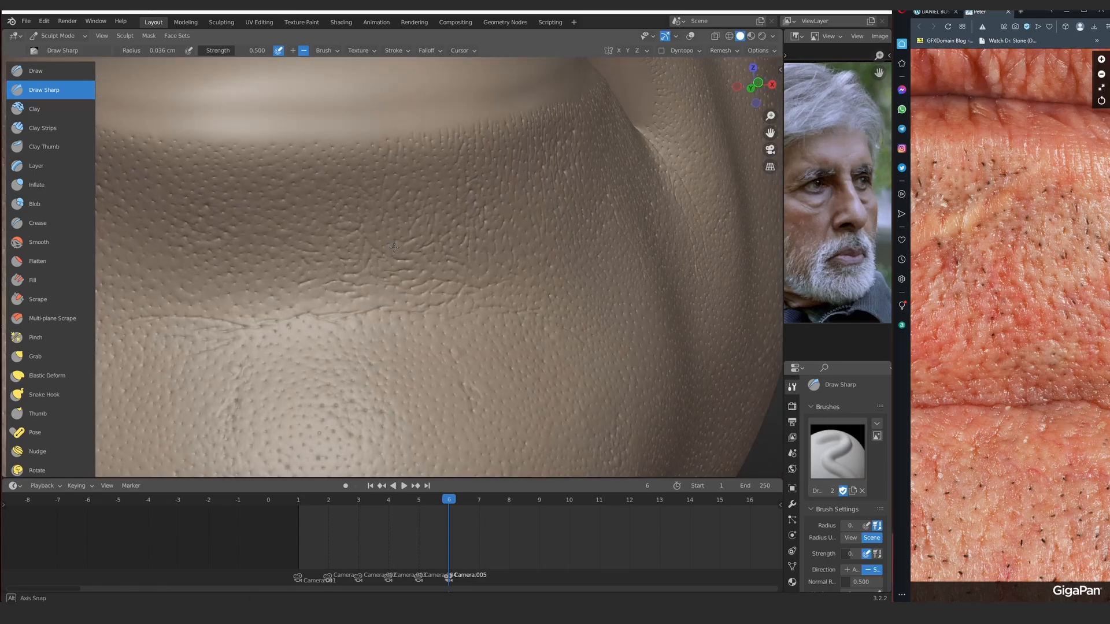
Carve a few short wrinkles in the untouched skin beside the wrinkled patch below the lower lip
middle_click_drag(370, 246, 408, 253)
scroll(409, 253, "up", 6)
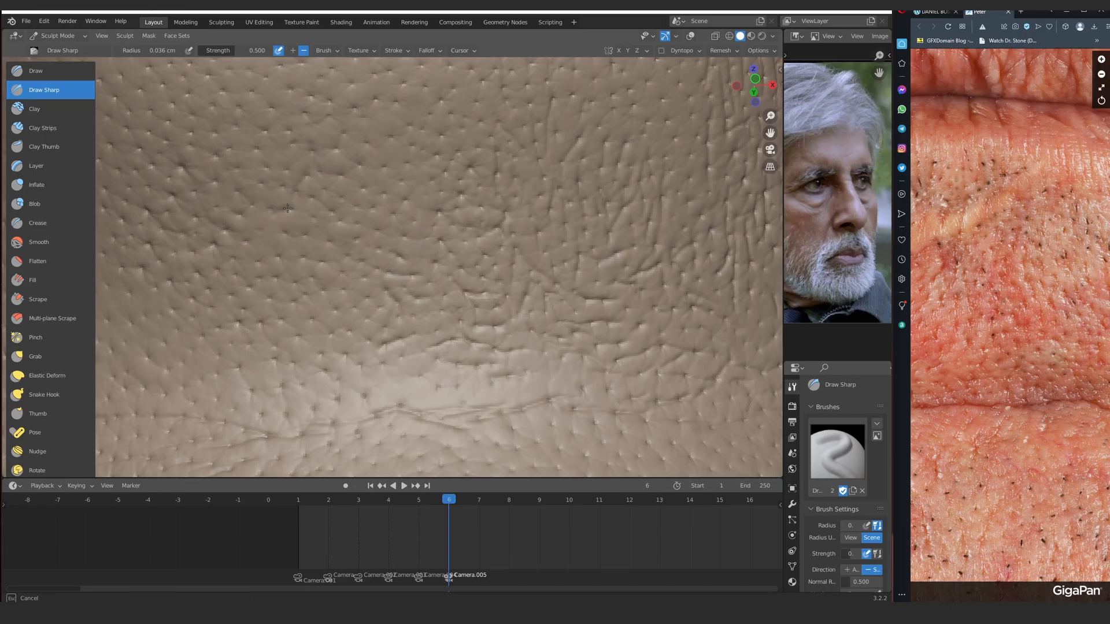
left_click_drag(278, 286, 306, 246)
left_click_drag(362, 184, 356, 225)
scroll(350, 218, "down", 4)
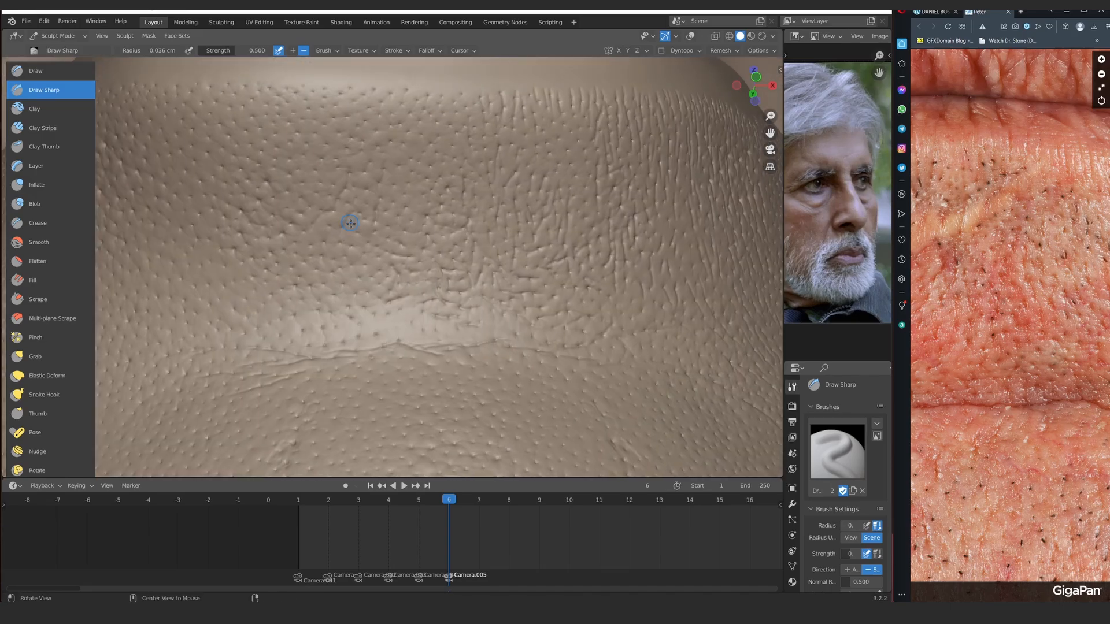
Carve slanted wrinkles above the opposite half of the chin crease with the 0.036 cm brush
middle_click_drag(349, 218, 357, 208)
scroll(350, 208, "up", 4)
scroll(335, 291, "down", 4)
scroll(436, 241, "up", 4)
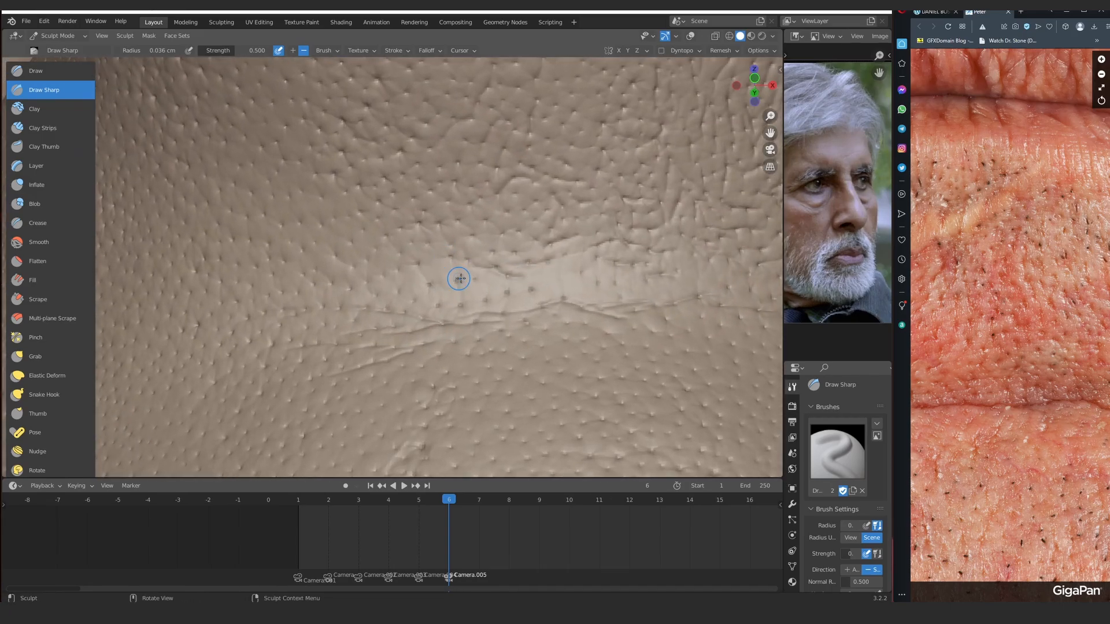
mouse_move(459, 288)
left_mouse_down()
mouse_move(540, 293)
mouse_move(406, 272)
mouse_move(446, 257)
left_mouse_up()
left_click_drag(340, 238, 391, 219)
left_click_drag(382, 230, 427, 220)
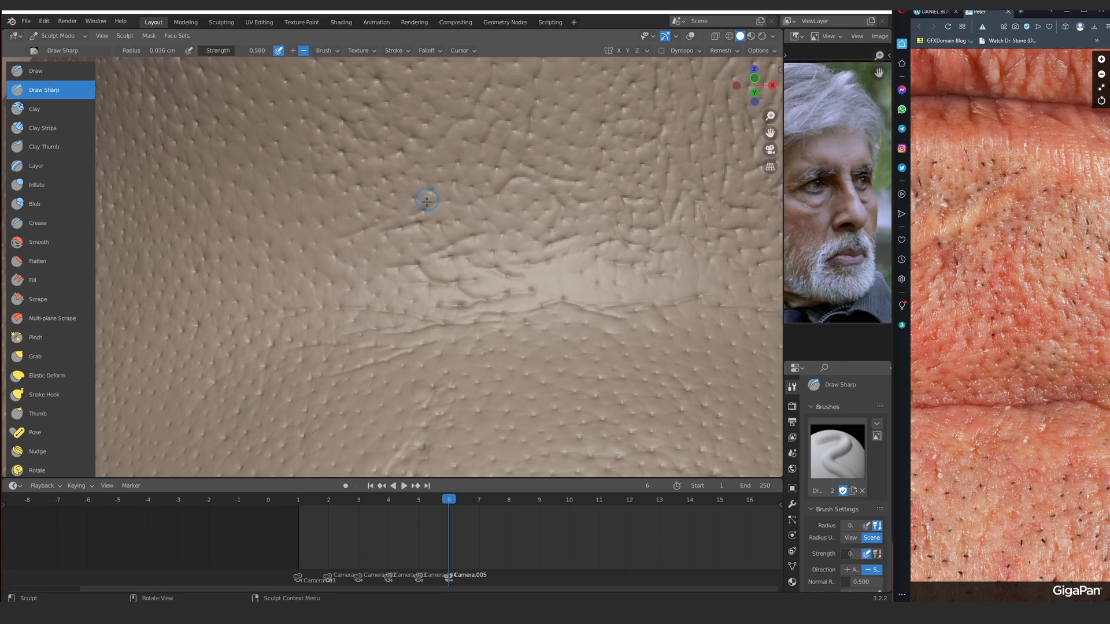
Extend the wrinkles outward along the opposite end of the chin crease with long, shallow strokes
scroll(344, 274, "up", 3)
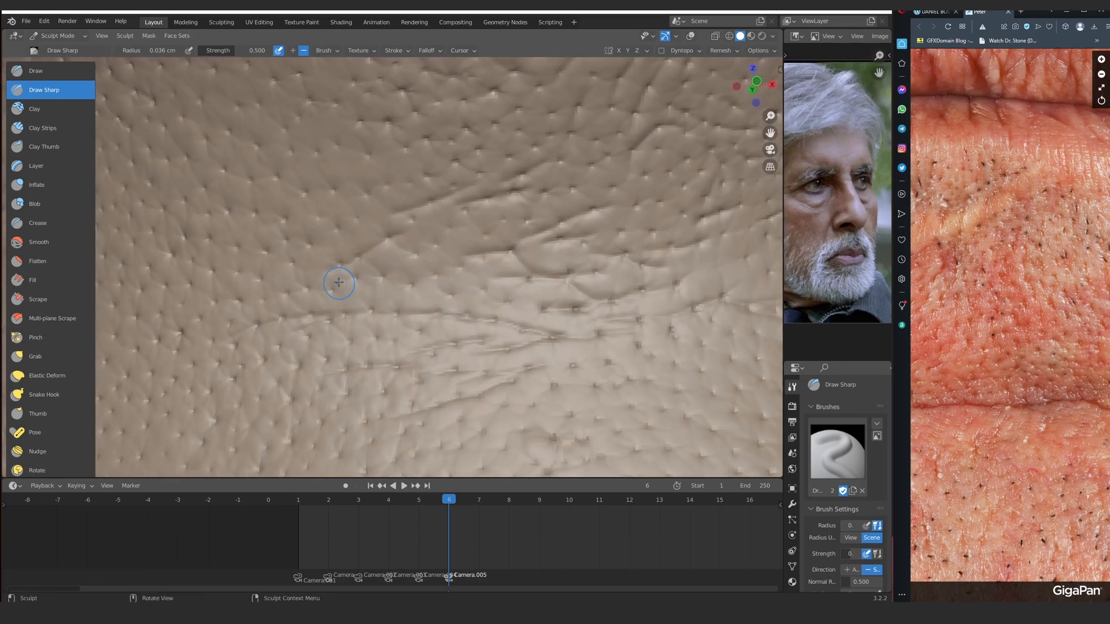
left_click_drag(339, 282, 396, 279)
left_click_drag(378, 290, 445, 276)
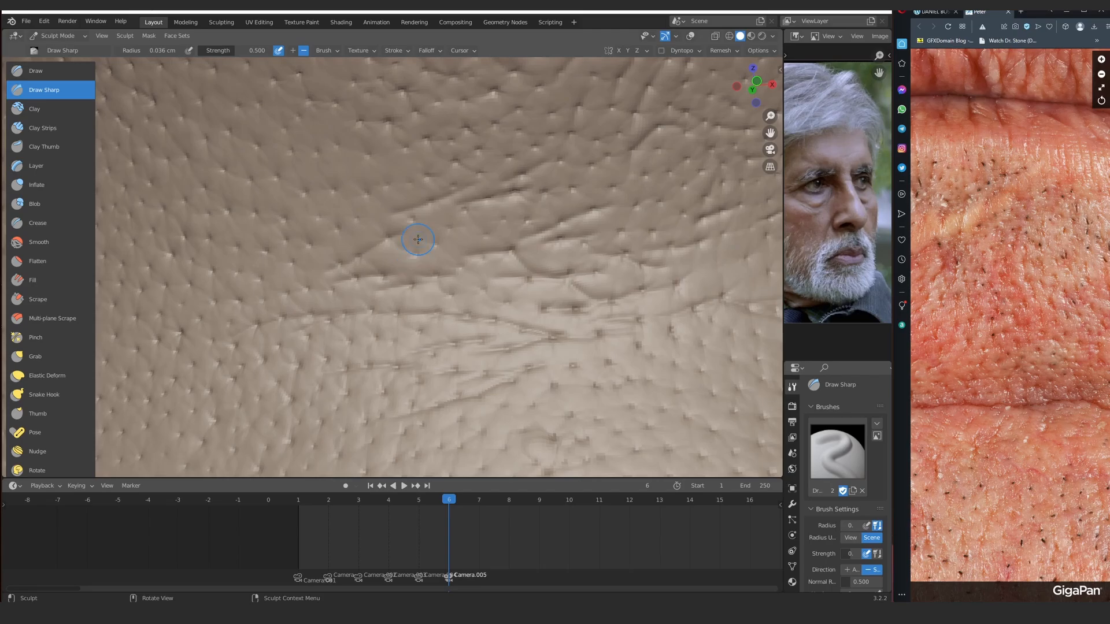
mouse_move(195, 265)
left_mouse_down()
mouse_move(240, 272)
mouse_move(319, 252)
left_mouse_up()
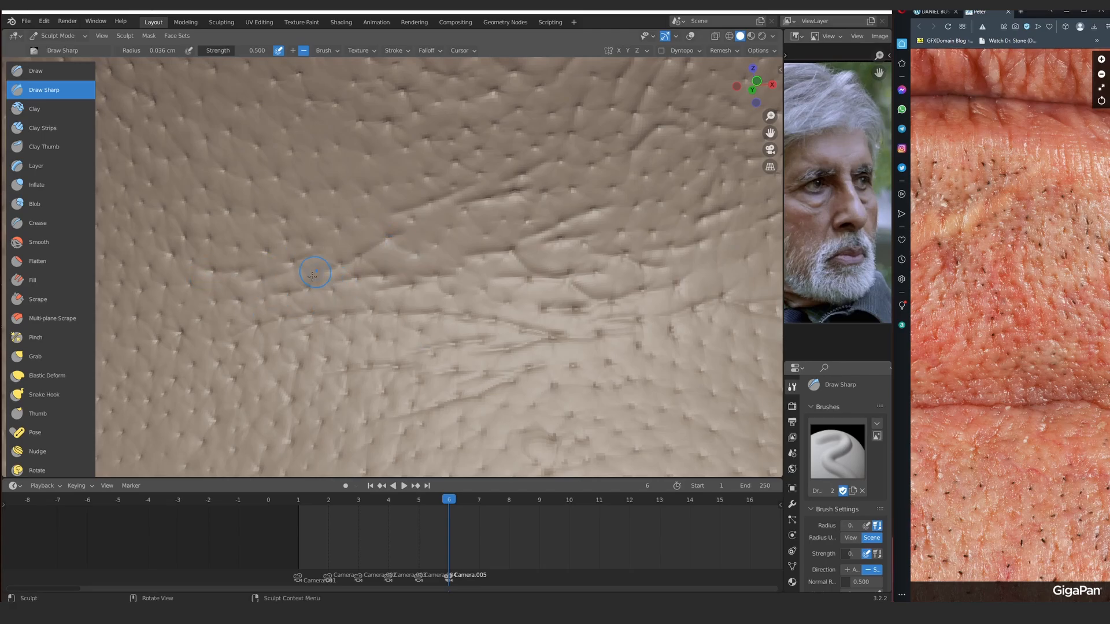
left_click_drag(321, 305, 392, 291)
Set the brush radius to 0.02 cm and carve short vertical wrinkles along the middle of the lower lip edge
scroll(435, 260, "down", 4)
middle_click_drag(441, 245, 435, 231)
scroll(413, 98, "up", 4)
key("f")
left_click(379, 231)
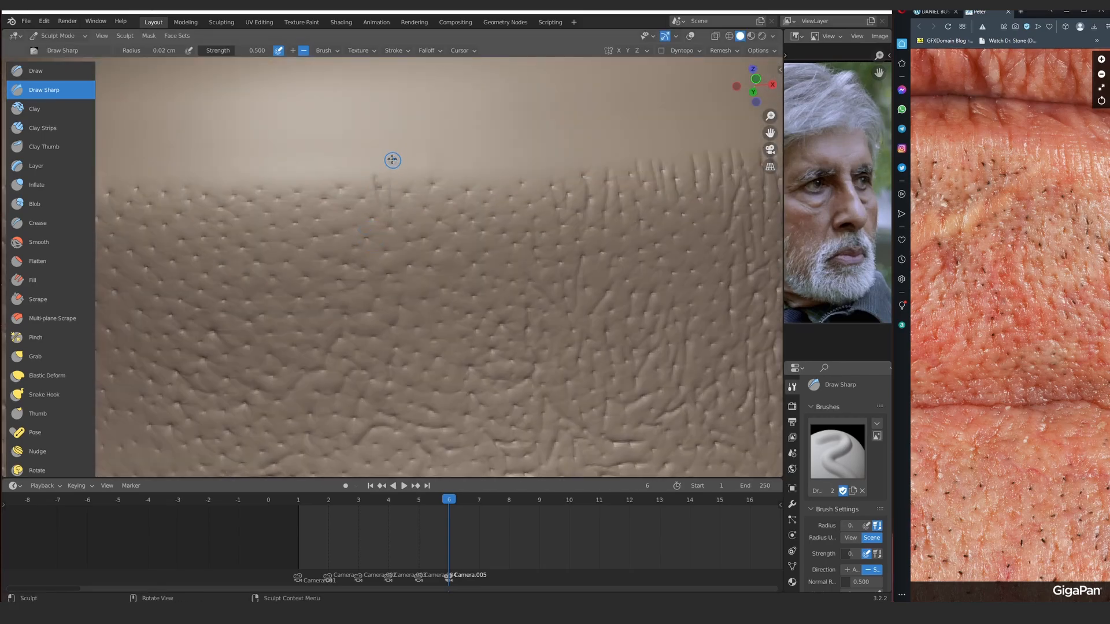
left_click_drag(404, 166, 406, 194)
left_click_drag(420, 174, 424, 207)
mouse_move(523, 171)
left_mouse_down()
mouse_move(522, 194)
mouse_move(480, 210)
left_mouse_up()
left_click_drag(502, 172, 500, 199)
Set the brush radius to 0.038 cm and carve irregular wrinkles in the skin below the lower lip edge
key("f")
left_click(409, 263)
left_click_drag(364, 300, 362, 302)
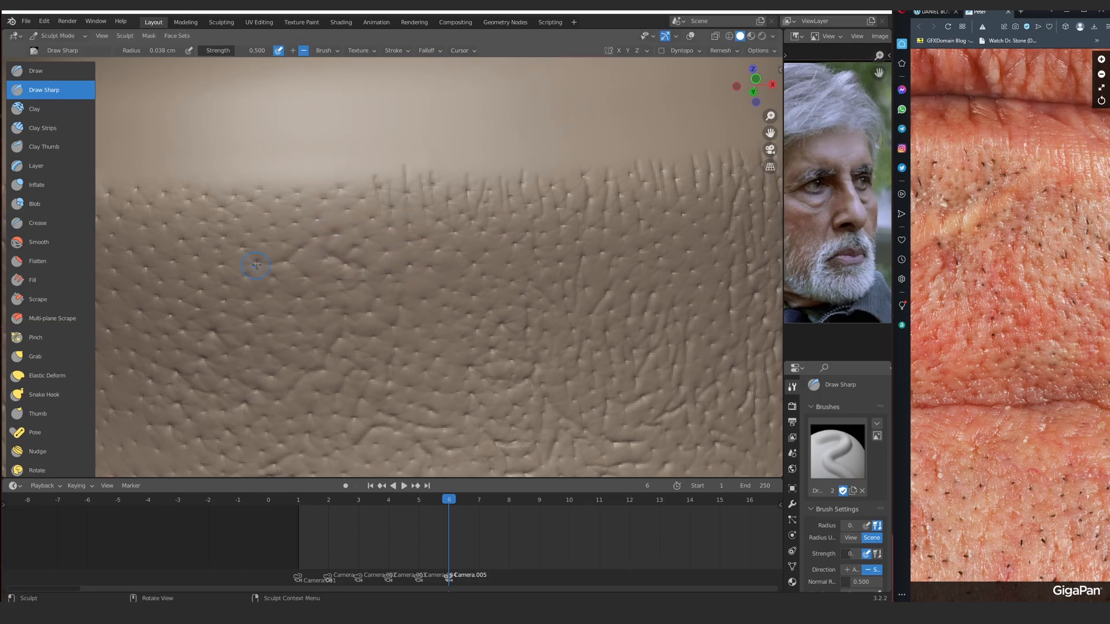
Set the brush radius to 0.018 cm and carve short wrinkles along the lip edge near the opposite mouth corner
scroll(280, 394, "down", 2)
middle_click_drag(280, 394, 356, 346)
key("f")
left_click(356, 211)
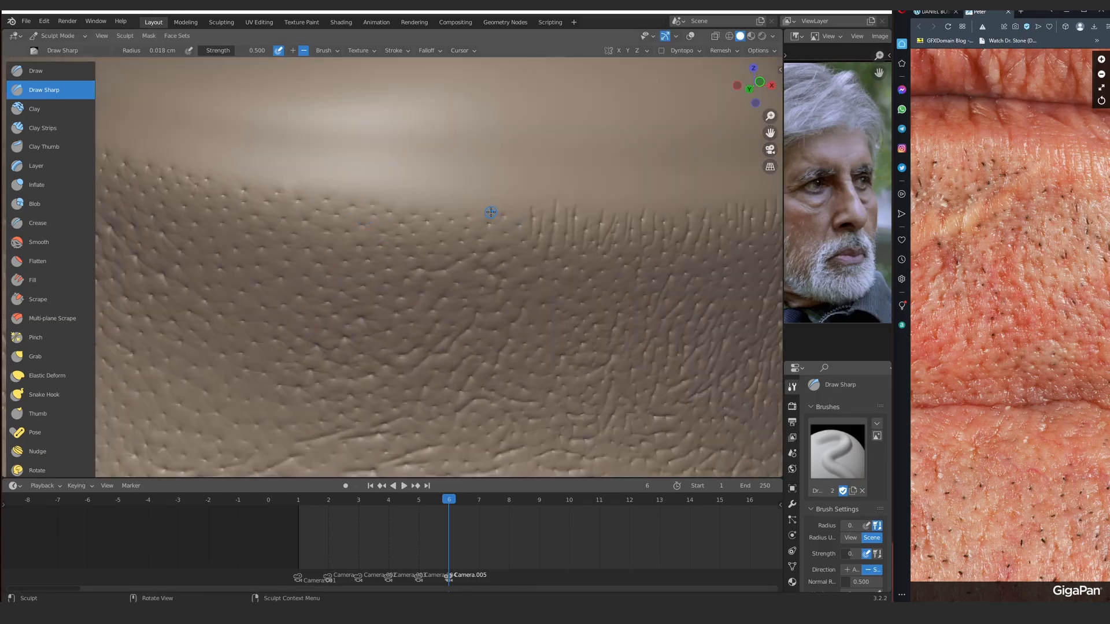
mouse_move(512, 218)
middle_mouse_down()
mouse_move(470, 243)
mouse_move(324, 173)
middle_mouse_up()
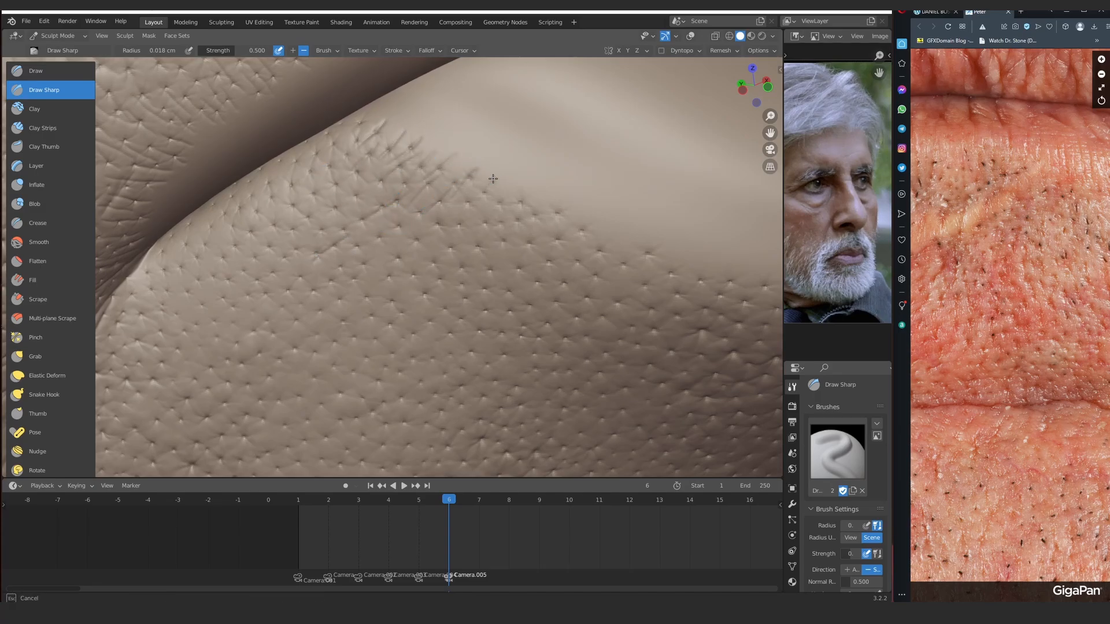
scroll(394, 235, "down", 6)
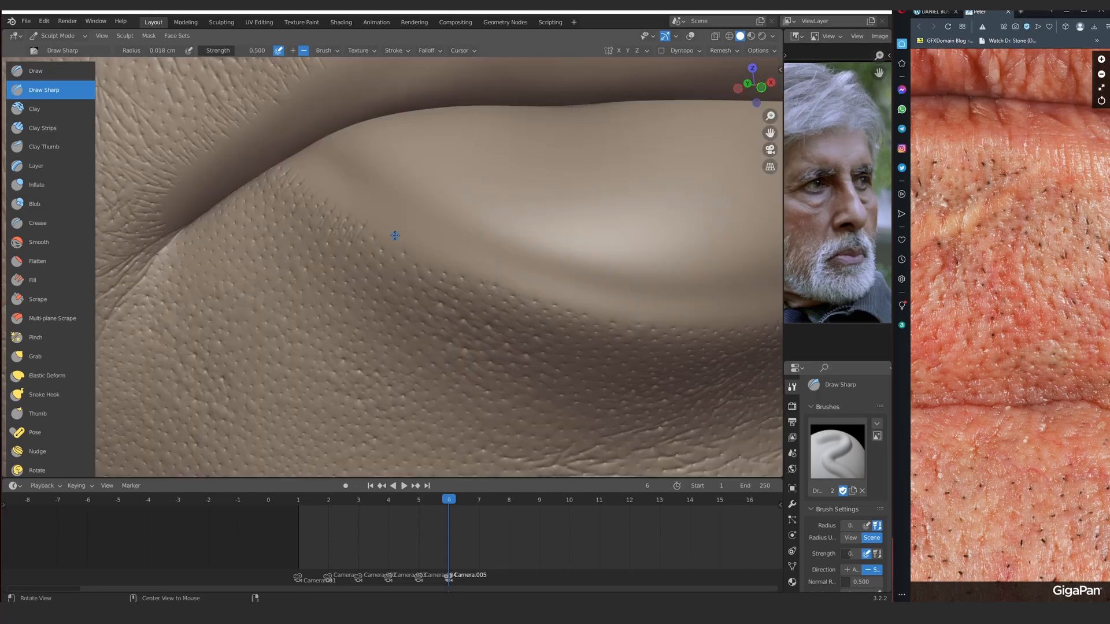
Set the brush radius to 0.024 cm and carve short slanted wrinkles along the lower lip edge near the mouth corner
scroll(394, 235, "up", 6)
left_click(310, 281)
scroll(399, 272, "down", 6)
scroll(399, 272, "up", 6)
key("f")
left_click(326, 228)
left_click_drag(316, 241, 326, 228)
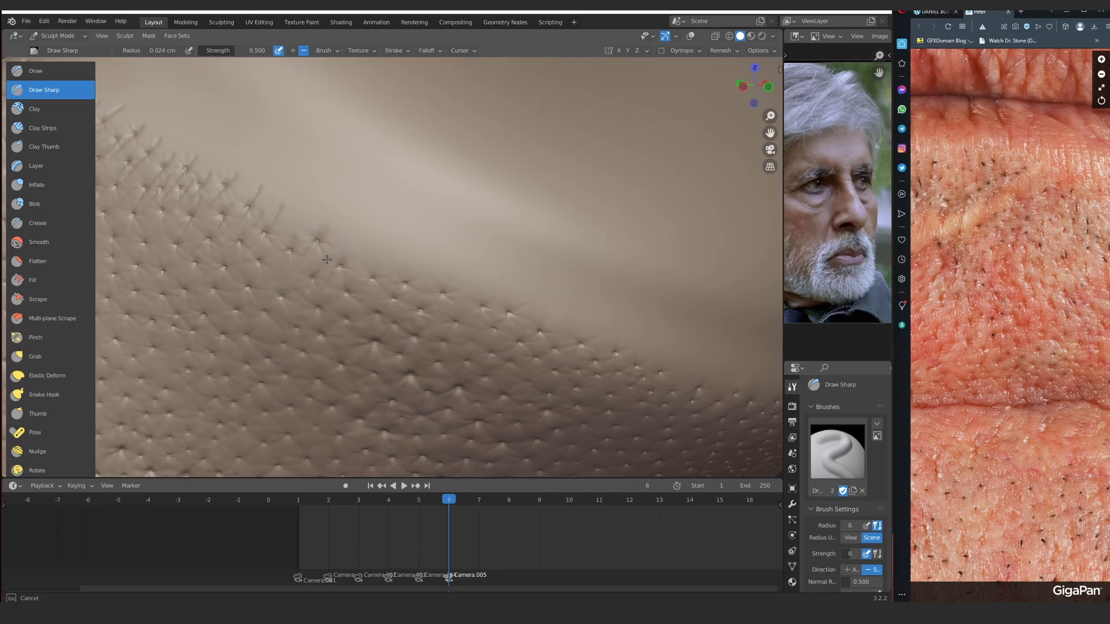
middle_click_drag(412, 271, 380, 180)
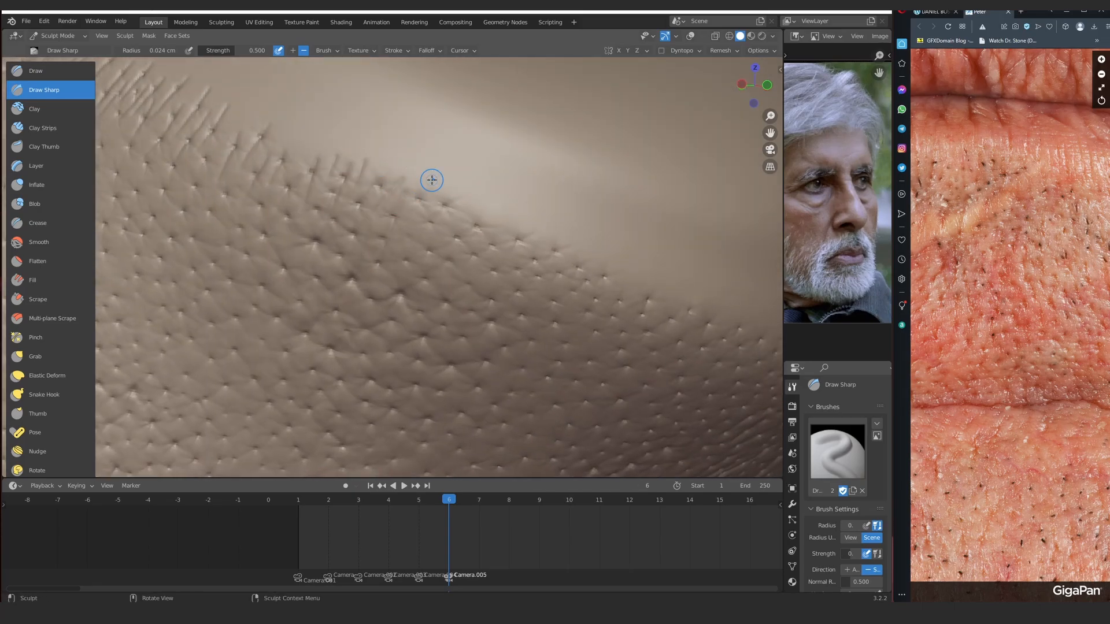
Set the brush radius to 0.018 cm and continue the short lip-edge wrinkles toward the middle of the lower lip
scroll(485, 257, "down", 6)
middle_click_drag(485, 257, 470, 243)
scroll(471, 243, "up", 6)
key("f")
left_click(235, 229)
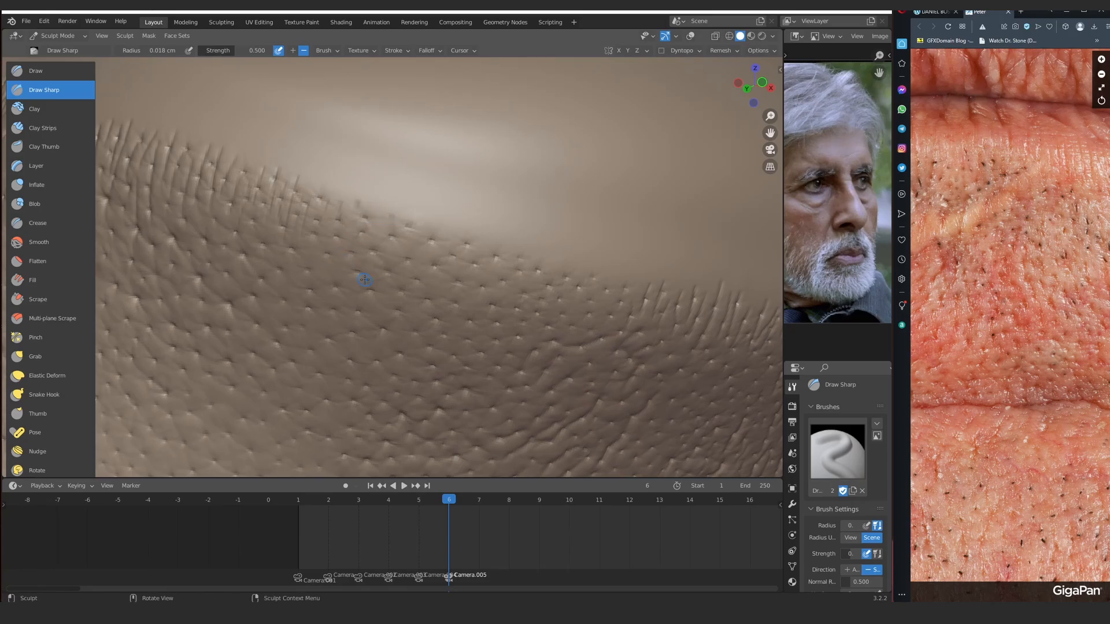
middle_click_drag(414, 180, 316, 284)
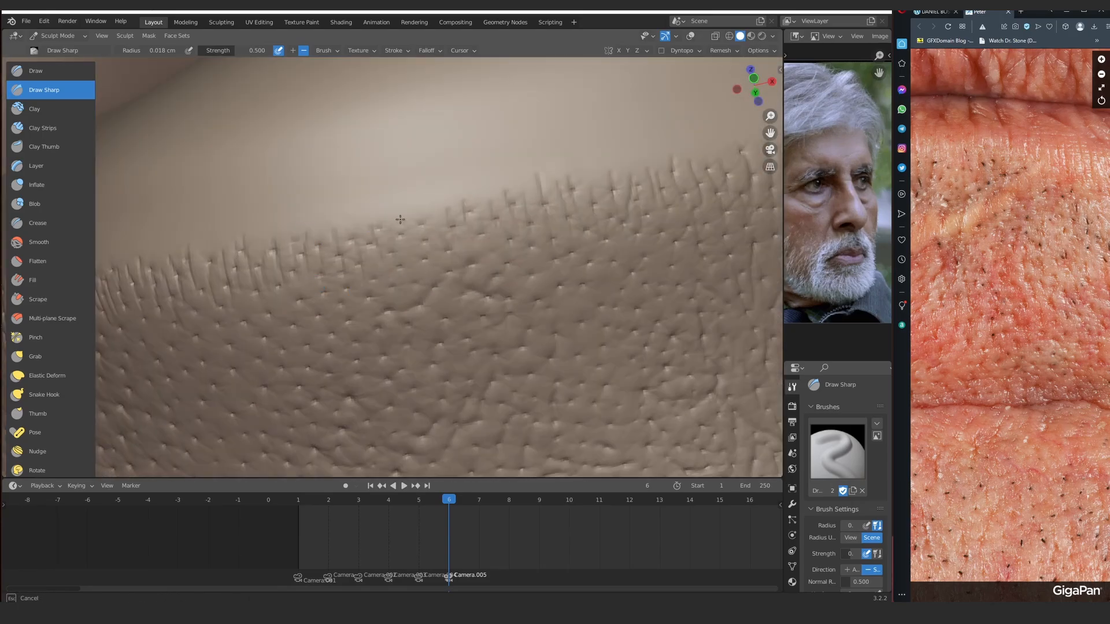
Set the brush radius to 0.029 cm and carve thin vertical wrinkles in the skin between the lower lip and the chin crease
mouse_move(430, 209)
middle_mouse_down("ctrl")
mouse_move(384, 233)
mouse_move(341, 130)
mouse_move(359, 182)
mouse_move(359, 249)
mouse_move(311, 289)
mouse_move(310, 340)
mouse_move(304, 206)
middle_mouse_up("ctrl")
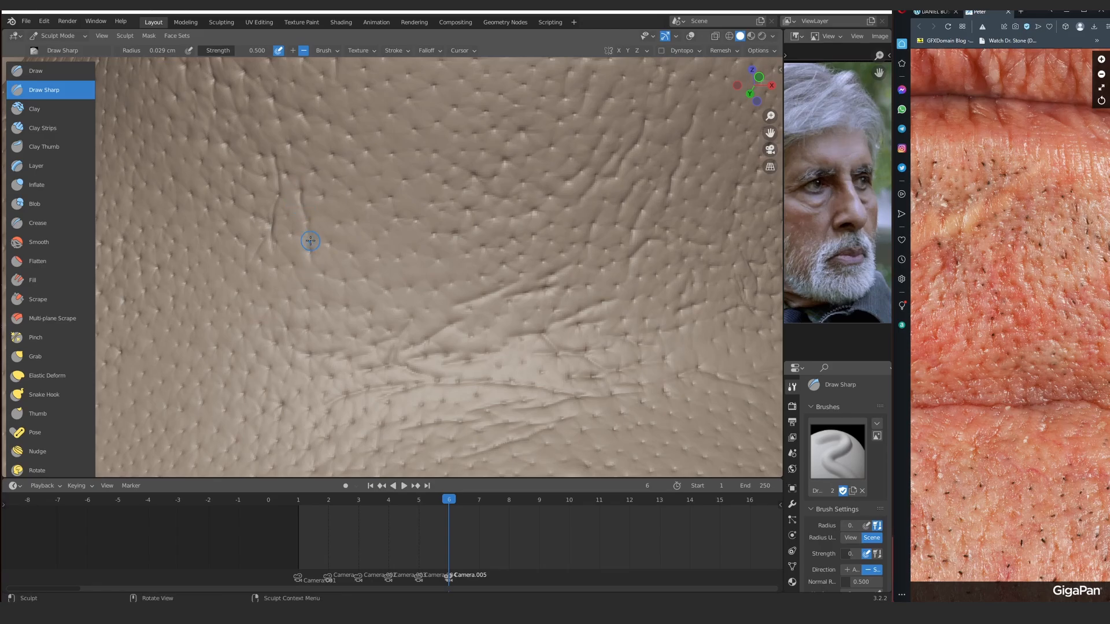
mouse_move(305, 268)
middle_mouse_down("ctrl")
mouse_move(359, 220)
mouse_move(465, 185)
middle_mouse_up("ctrl")
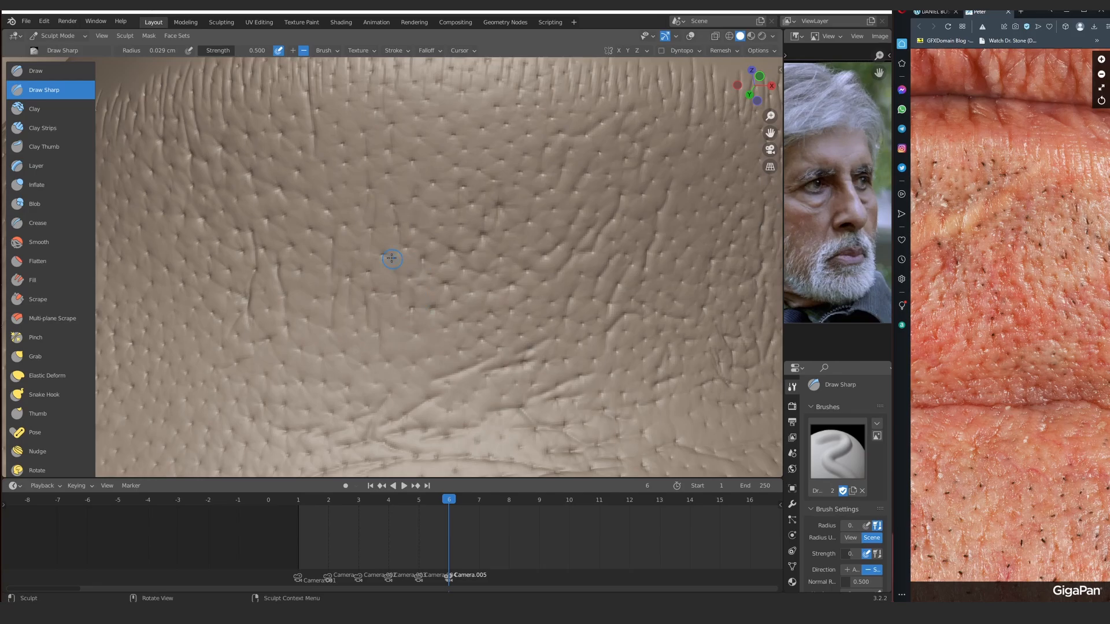
middle_click_drag(392, 258, 370, 243, "ctrl")
left_click_drag(352, 206, 351, 221)
left_click_drag(304, 251, 304, 290)
left_click_drag(291, 288, 283, 346)
mouse_move(283, 345)
middle_mouse_down("ctrl")
mouse_move(528, 418)
mouse_move(405, 347)
middle_mouse_up("ctrl")
Carve longer wrinkles running from the lower lip edge down toward the chin crease
middle_click_drag(405, 346, 253, 205, "ctrl")
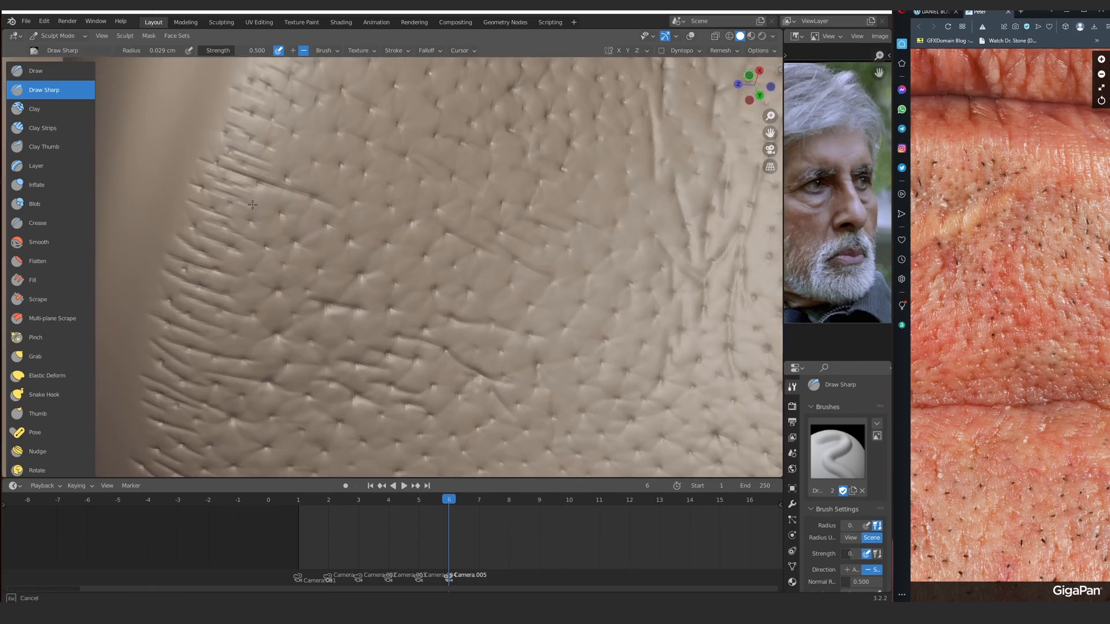
left_click_drag(252, 205, 306, 220)
left_click_drag(386, 243, 440, 263)
mouse_move(461, 241)
middle_mouse_down("ctrl")
mouse_move(480, 324)
mouse_move(436, 258)
mouse_move(426, 219)
mouse_move(409, 212)
middle_mouse_up("ctrl")
mouse_move(214, 365)
middle_mouse_down("ctrl")
mouse_move(278, 416)
mouse_move(422, 248)
mouse_move(418, 197)
middle_mouse_up("ctrl")
middle_click_drag(545, 193, 423, 265, "ctrl")
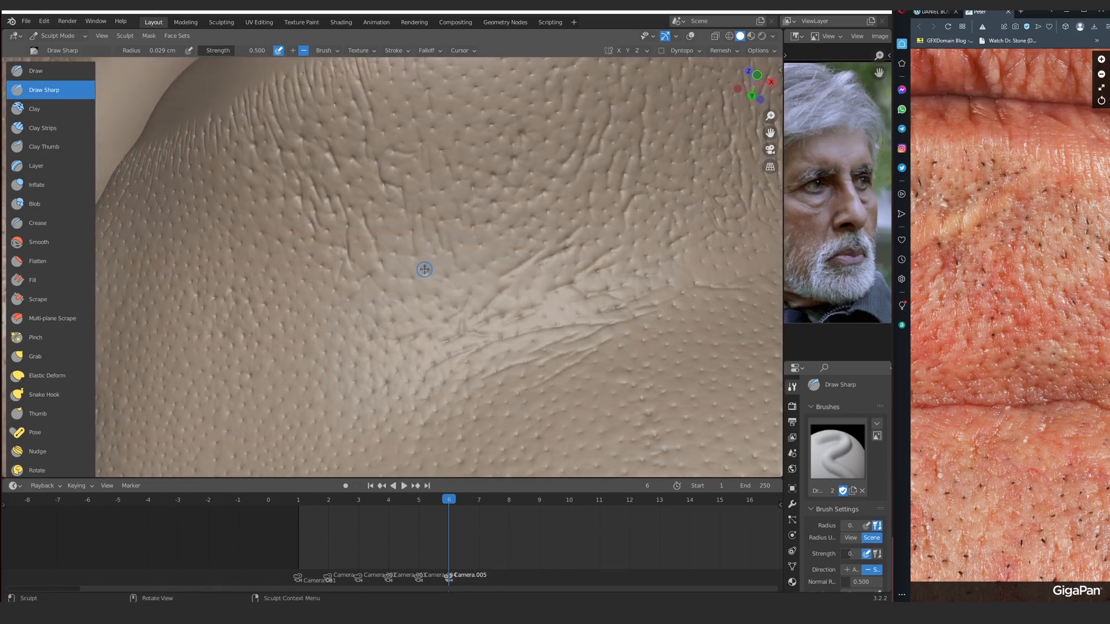
Shift the reference photo to the skin beside the mouth and carve diagonal wrinkles below the mouth corner with a 0.032 cm radius
mouse_move(342, 198)
middle_mouse_down("ctrl")
mouse_move(444, 230)
mouse_move(387, 307)
middle_mouse_up("ctrl")
mouse_move(387, 306)
middle_mouse_down()
mouse_move(401, 337)
mouse_move(429, 303)
mouse_move(424, 257)
mouse_move(412, 297)
middle_mouse_up()
mouse_move(412, 297)
left_mouse_down("ctrl+alt")
mouse_move(349, 188)
mouse_move(353, 156)
left_mouse_up("ctrl+alt")
left_click_drag(959, 301, 1058, 272)
left_click_drag(335, 285, 290, 270, "alt")
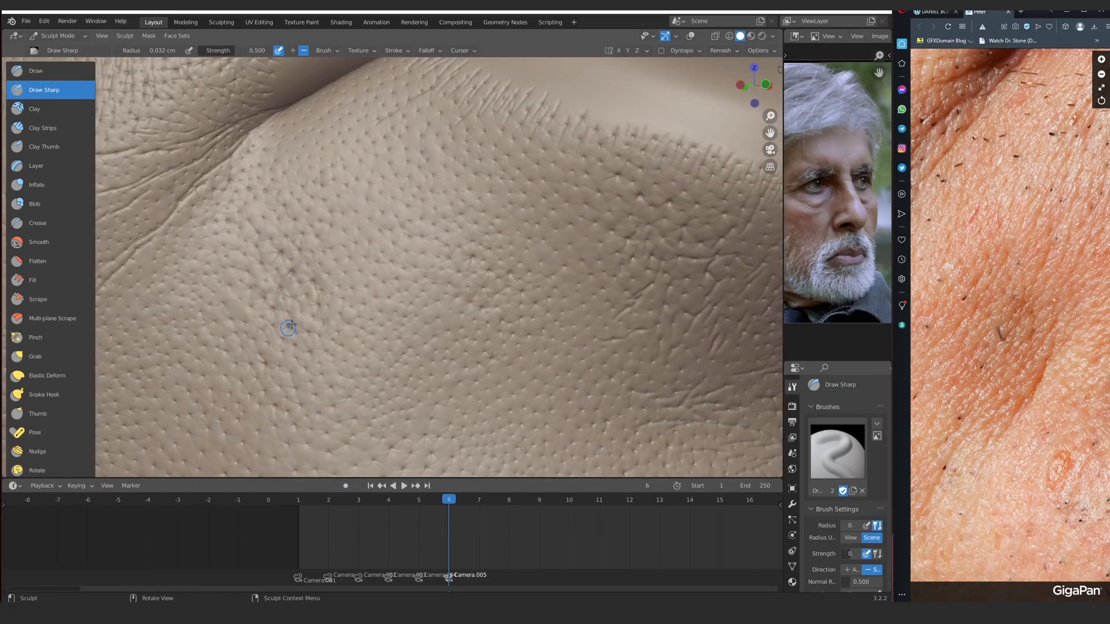
left_click_drag(288, 328, 353, 217)
Set the brush radius to 0.029 cm and add more diagonal wrinkles on the skin below the mouth corner
mouse_move(349, 184)
middle_mouse_down("ctrl")
mouse_move(351, 277)
mouse_move(348, 248)
middle_mouse_up("ctrl")
key("f")
left_click(357, 243)
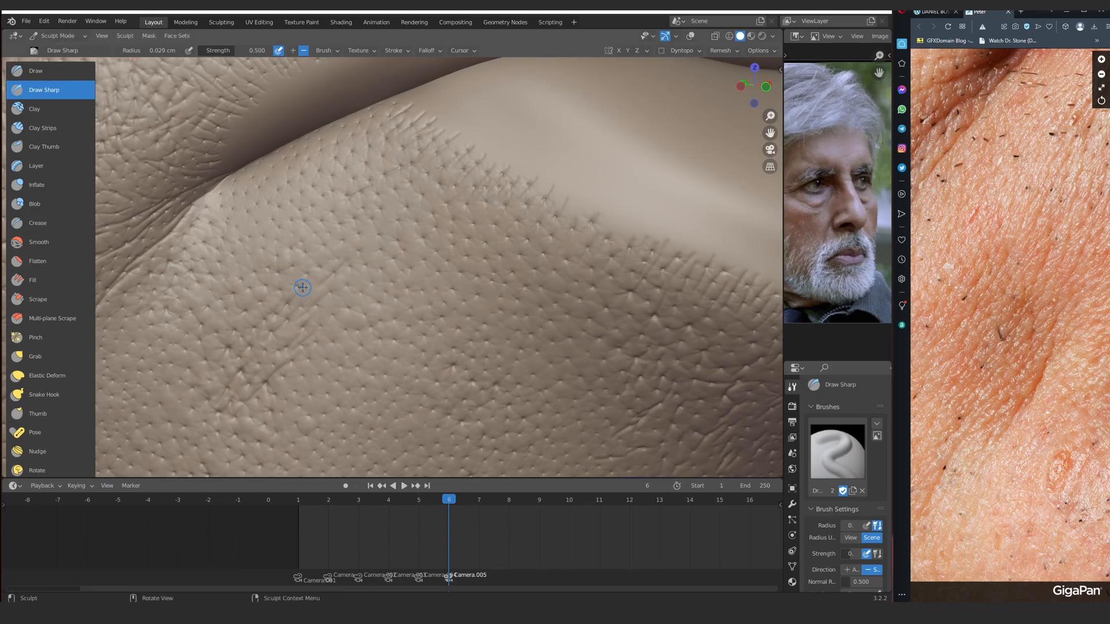
mouse_move(263, 285)
left_mouse_down()
mouse_move(291, 246)
mouse_move(282, 258)
left_mouse_up()
Try the Blob brush with an adjusted radius on the skin below the mouth corner
left_click(35, 204)
key("f")
left_click(423, 261)
key("f")
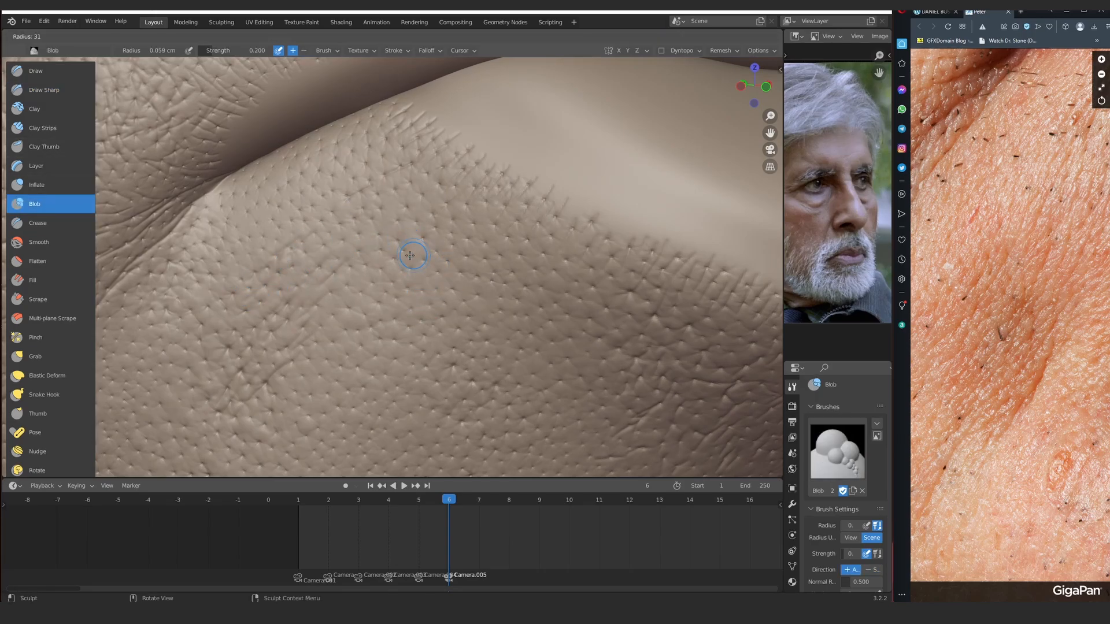
left_click(410, 256)
mouse_move(442, 275)
middle_mouse_down("ctrl")
mouse_move(456, 297)
mouse_move(330, 247)
middle_mouse_up("ctrl")
Switch to the Draw Sharp brush at 0.025 cm radius and carve fine slanted wrinkles between the mouth corner and the lower lip edge
left_click(43, 89)
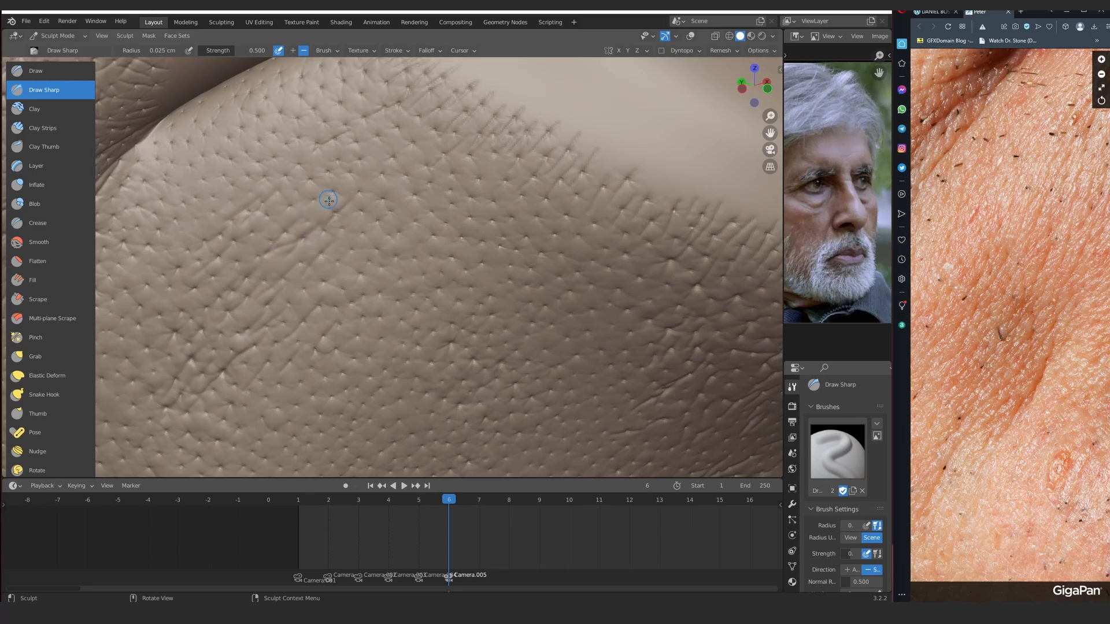
middle_click_drag(329, 199, 377, 205)
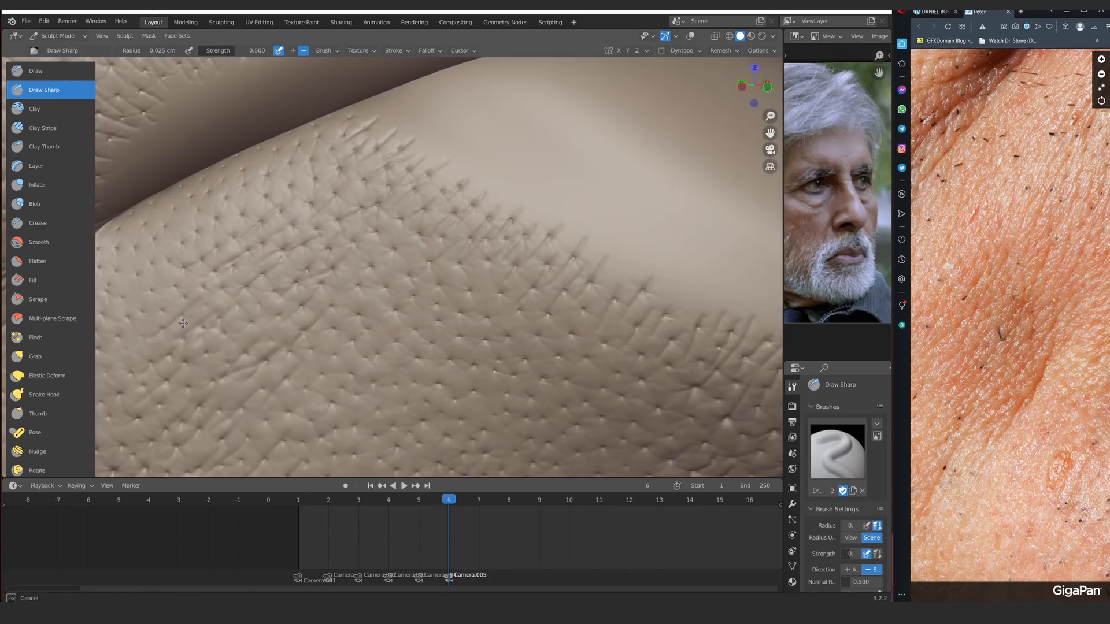
left_click_drag(243, 324, 347, 367, "ctrl+alt")
mouse_move(346, 367)
left_mouse_down("alt")
mouse_move(360, 377)
mouse_move(341, 326)
left_mouse_up("alt")
mouse_move(341, 326)
left_mouse_down("ctrl+alt")
mouse_move(317, 245)
mouse_move(243, 294)
left_mouse_up("ctrl+alt")
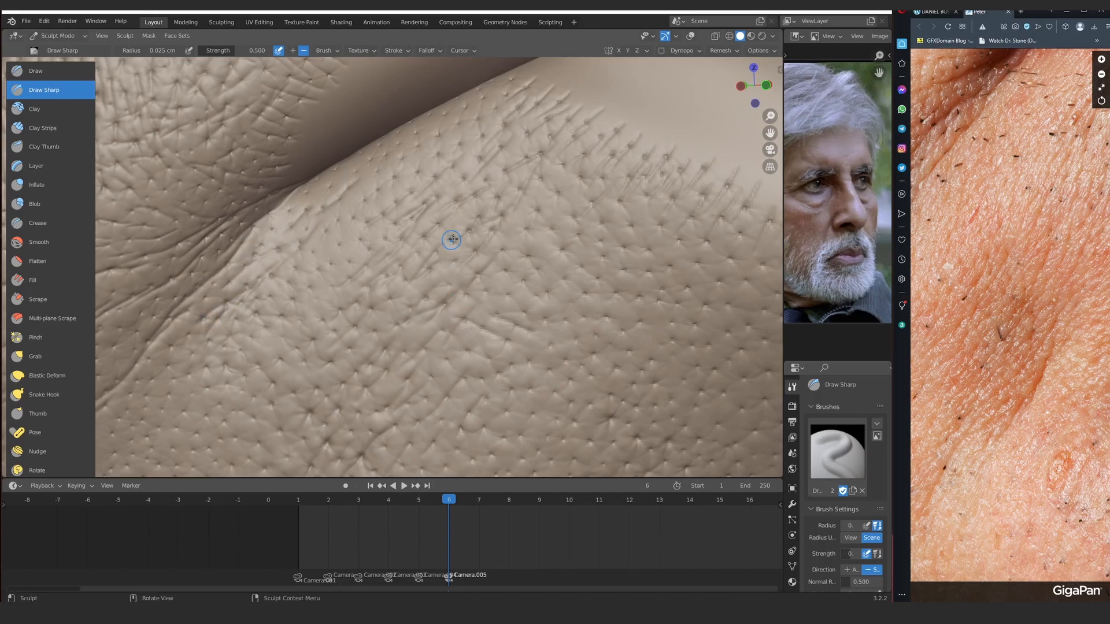
Enlarge the brush radius to 0.04 cm and carry the diagonal wrinkles from the mouth corner down toward the side of the chin
mouse_move(340, 231)
middle_mouse_down()
mouse_move(378, 297)
mouse_move(220, 395)
middle_mouse_up()
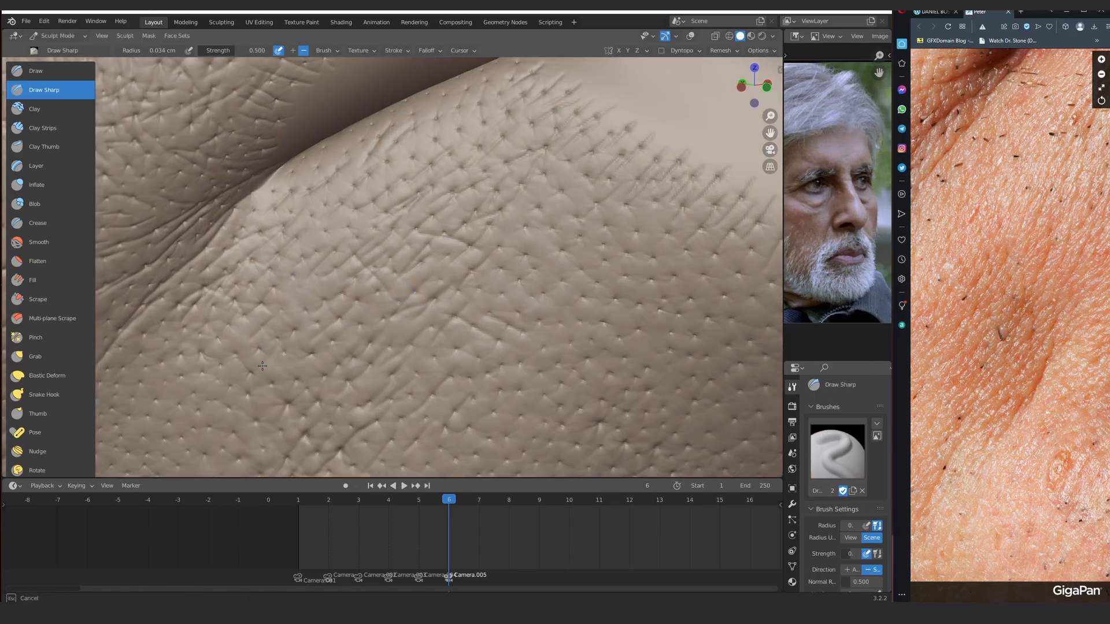
middle_click_drag(389, 153, 305, 240)
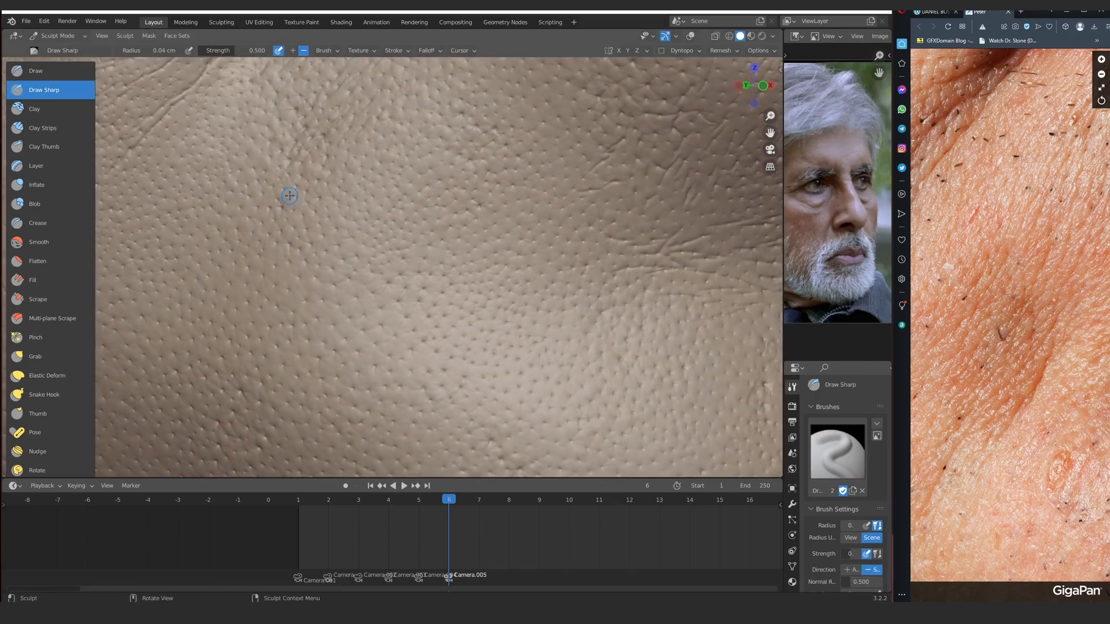
middle_click_drag(289, 196, 340, 243, "shift")
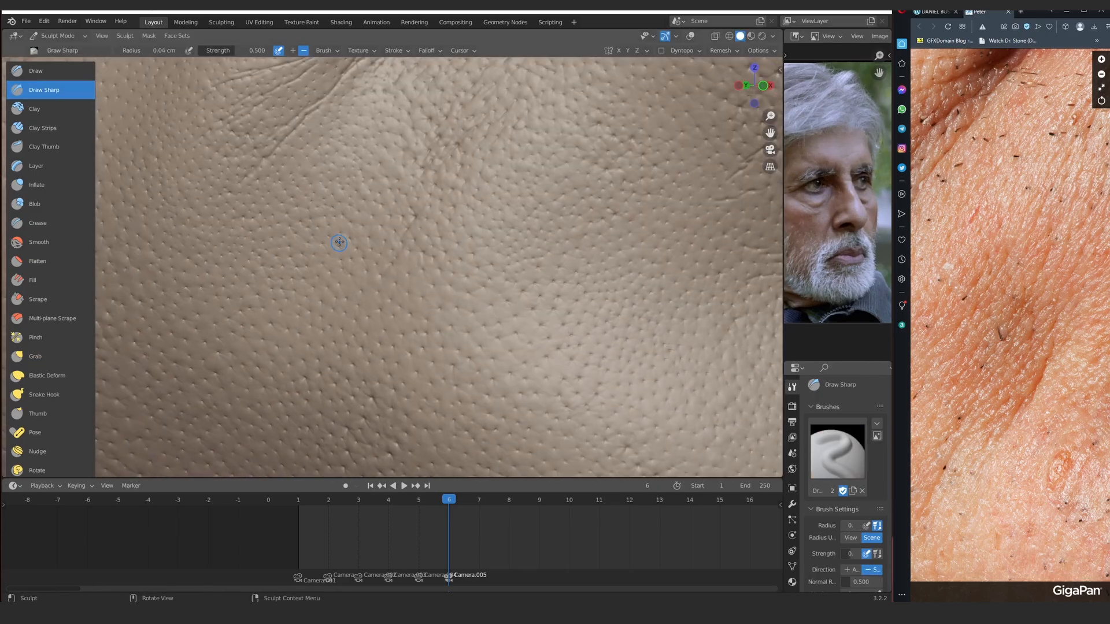
scroll(339, 242, "down", 2)
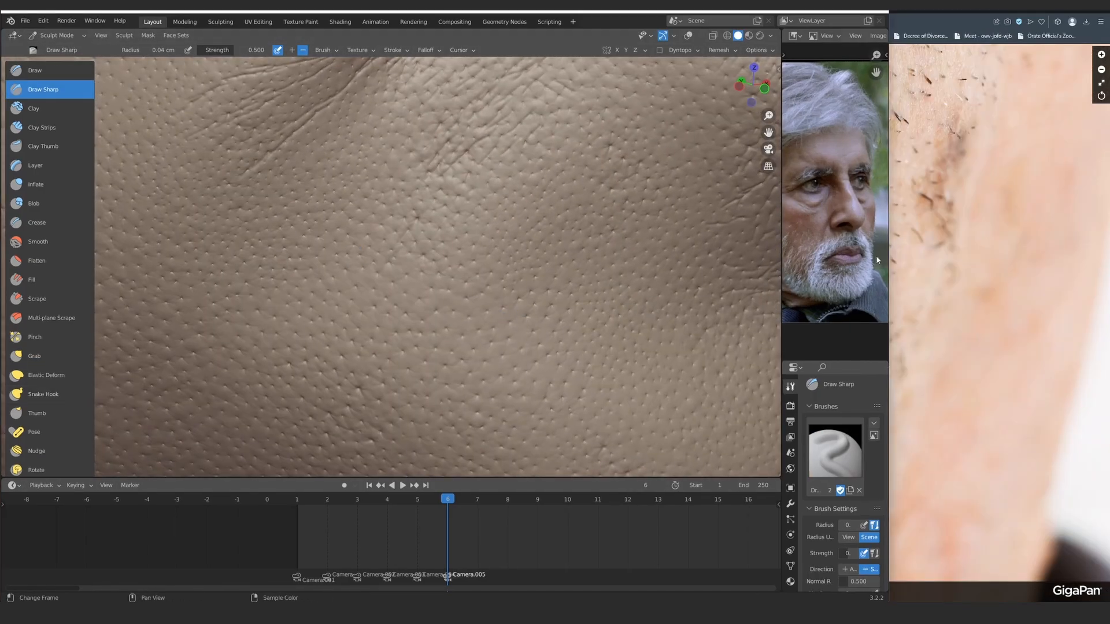
left_click(1086, 11)
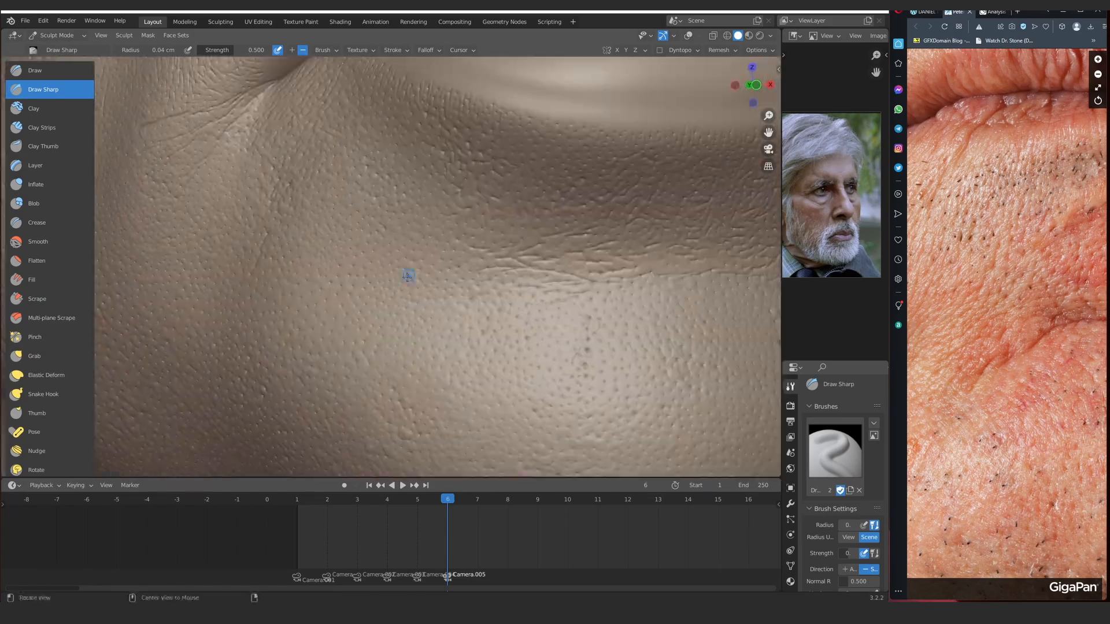
Set the brush radius to 0.027 cm and extend curved wrinkles outward from the end of the chin crease
middle_click_drag(409, 273, 493, 215, "shift")
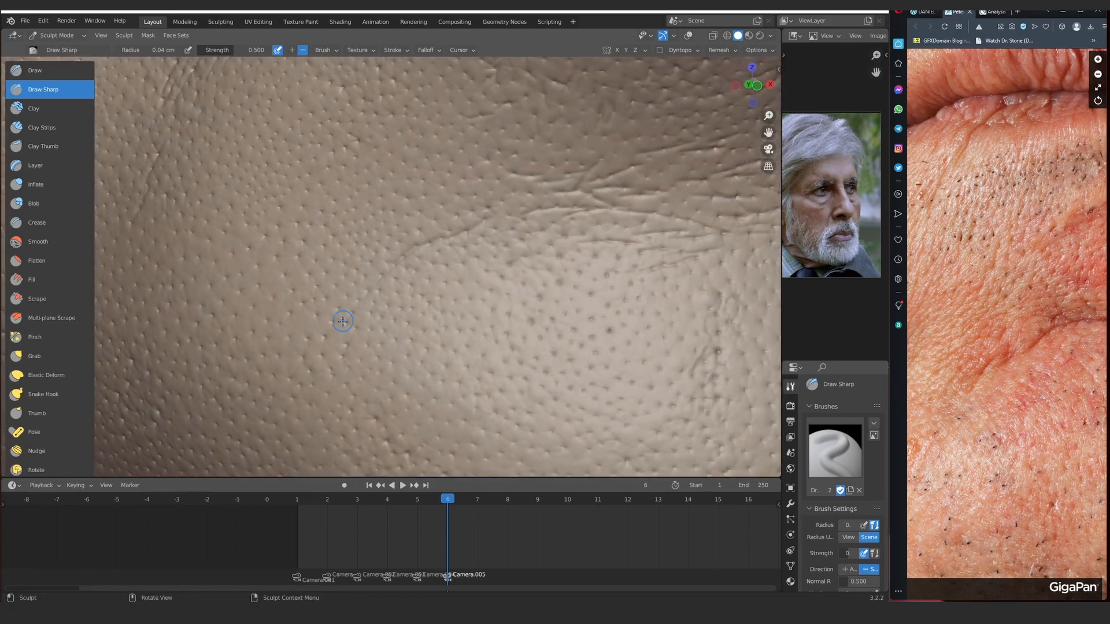
middle_click_drag(343, 321, 386, 218)
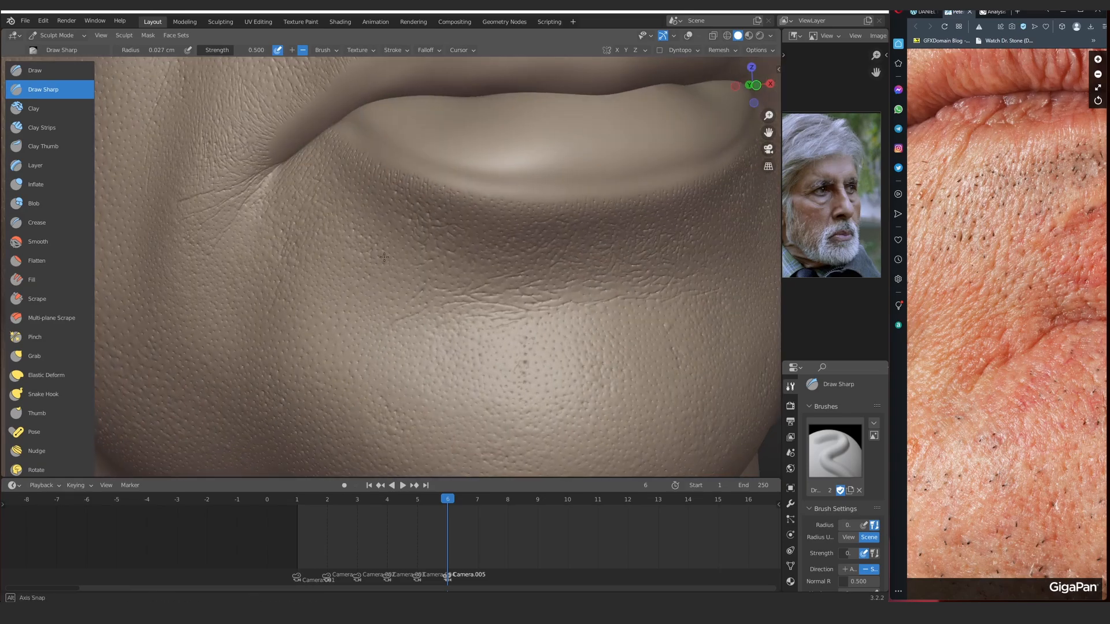
middle_click_drag(390, 219, 378, 209)
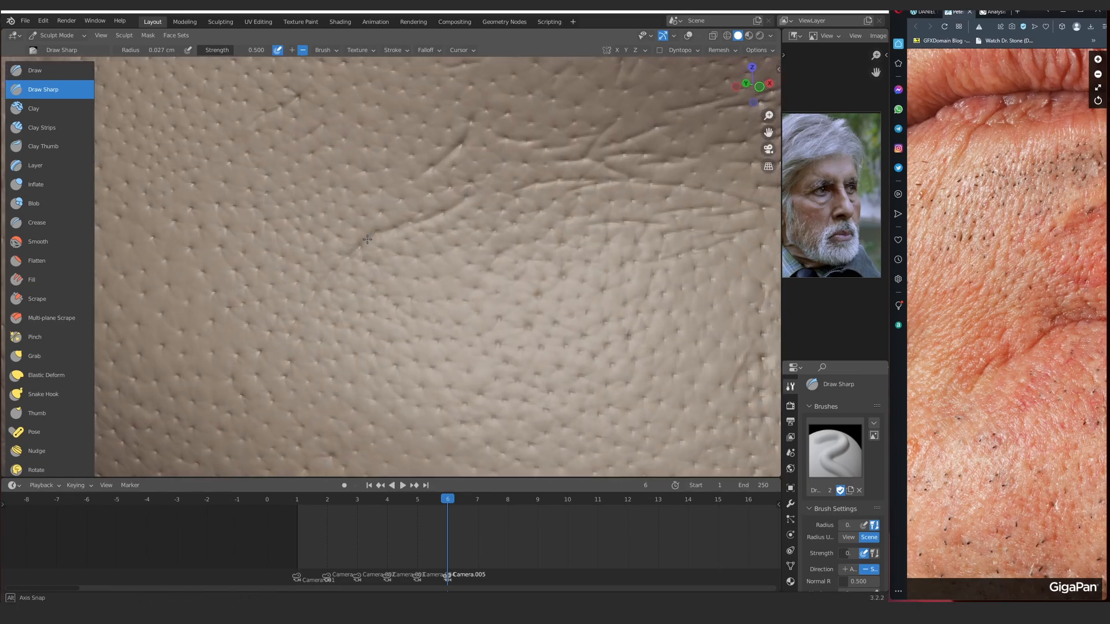
Set the brush radius to 0.029 cm, shift the reference photo to the chin and carve small wrinkles on the chin below the crease
middle_click_drag(324, 231, 338, 322)
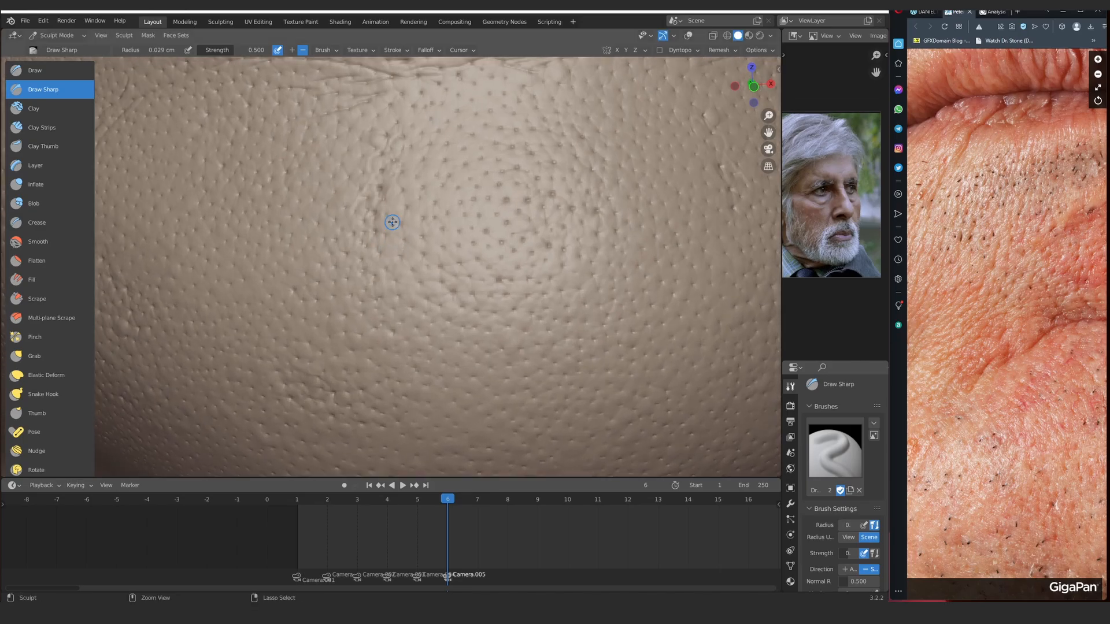
middle_click_drag(392, 222, 388, 254)
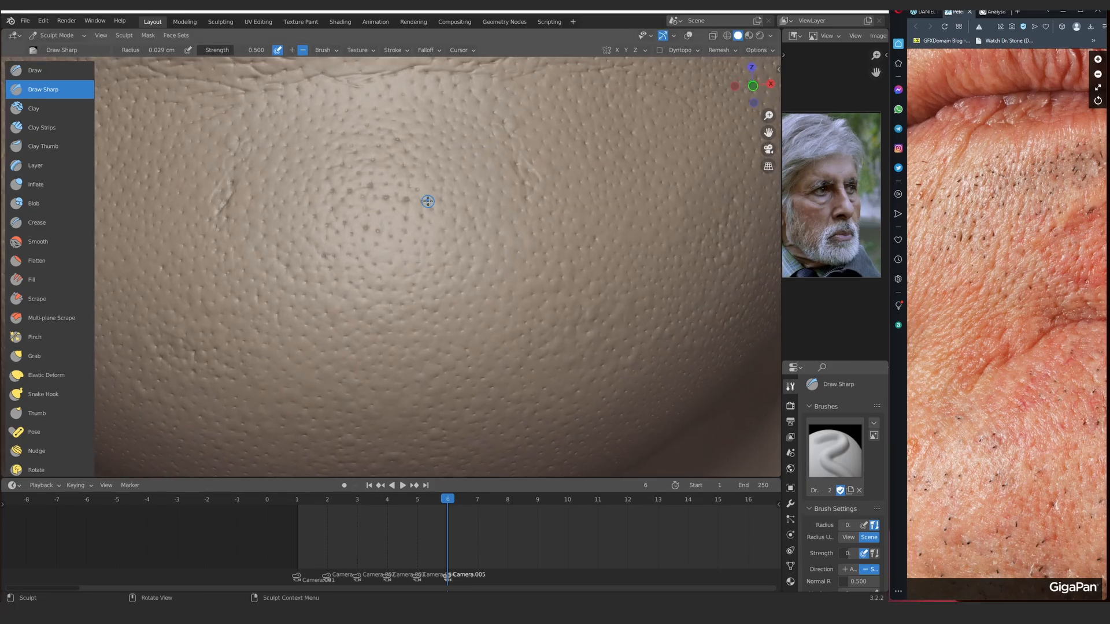
scroll(428, 202, "down", 4)
mouse_move(1005, 346)
left_mouse_down()
mouse_move(991, 310)
mouse_move(991, 200)
left_mouse_up()
scroll(307, 210, "up", 4)
left_click_drag(303, 189, 307, 210)
scroll(376, 243, "down", 3)
scroll(437, 192, "up", 3)
left_click_drag(455, 203, 437, 192)
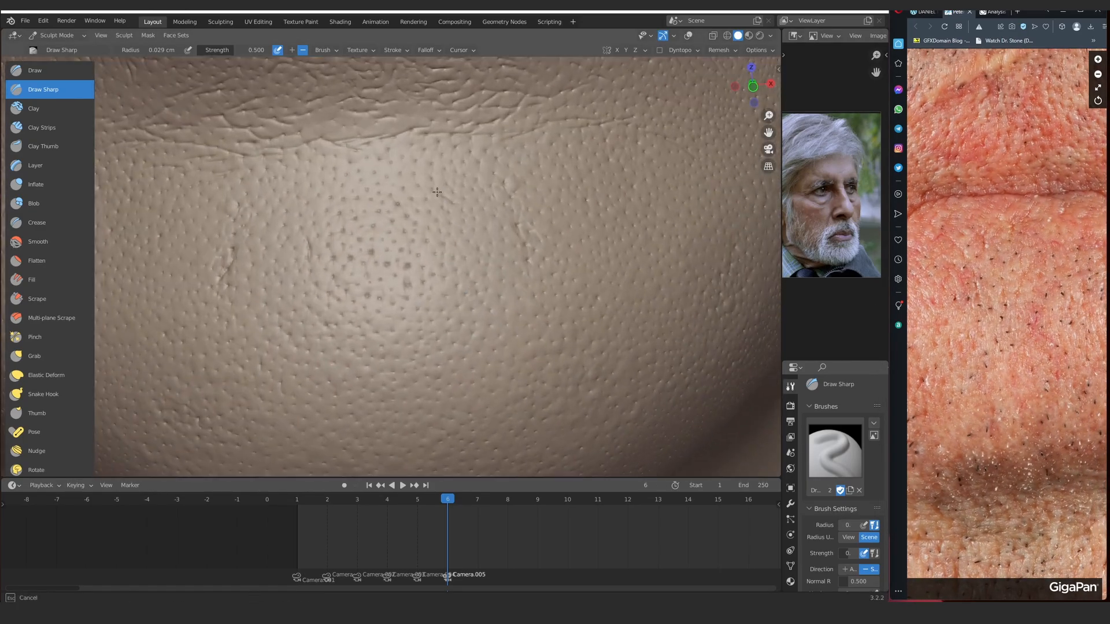
Reposition the reference photo to the skin beside the mouth and carve faint wrinkles between the mouth corner and the side of the chin
scroll(421, 154, "down", 4)
scroll(453, 264, "up", 4)
scroll(453, 264, "down", 4)
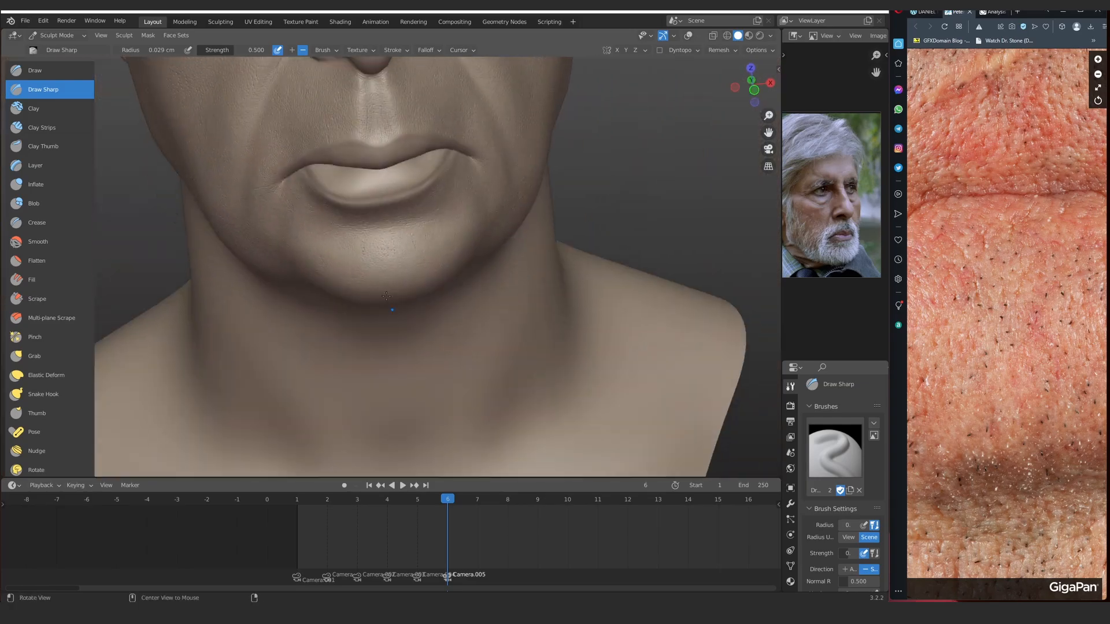
scroll(453, 265, "up", 4)
left_click_drag(1006, 191, 1005, 416)
scroll(303, 255, "up", 3)
mouse_move(302, 256)
left_mouse_down()
mouse_move(291, 242)
mouse_move(312, 219)
mouse_move(369, 208)
left_mouse_up()
scroll(292, 242, "down", 5)
scroll(291, 242, "up", 5)
scroll(312, 220, "down", 4)
scroll(347, 231, "up", 4)
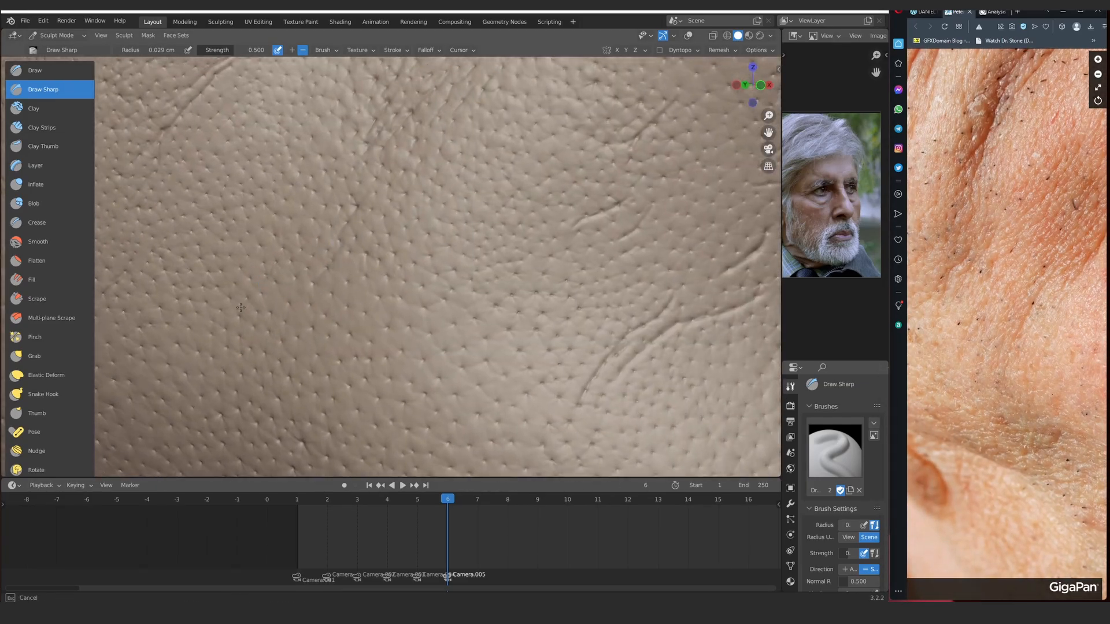
Carve additional fine wrinkles among the pores directly beneath the mouth corner
middle_click_drag(370, 208, 398, 197)
scroll(398, 197, "up", 3)
left_click_drag(399, 198, 392, 237)
scroll(359, 297, "down", 4)
scroll(309, 250, "up", 4)
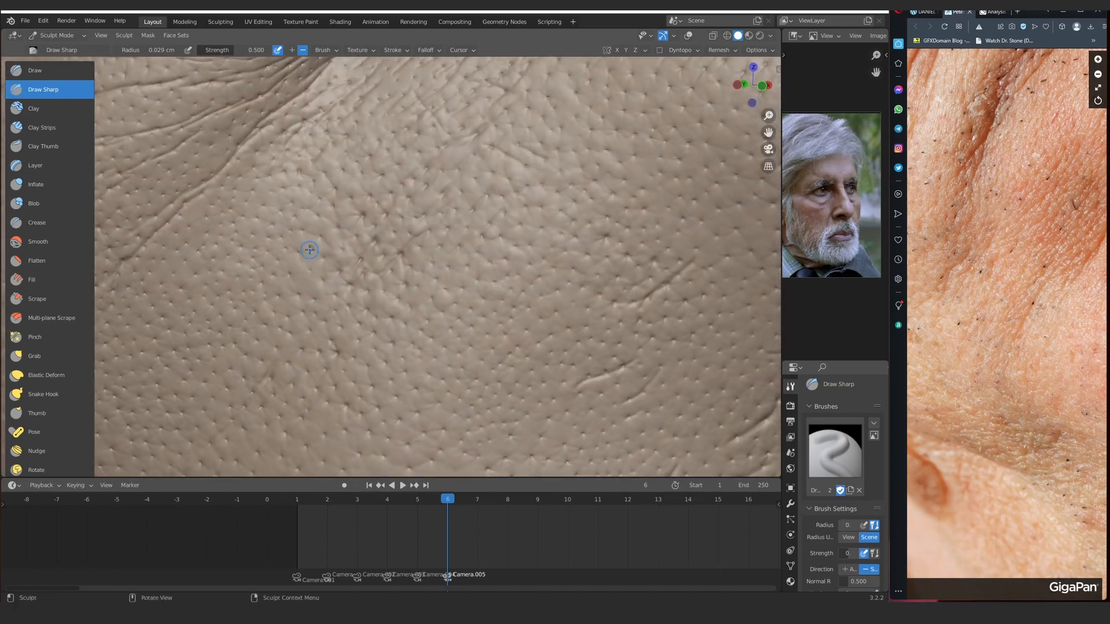
scroll(324, 213, "down", 4)
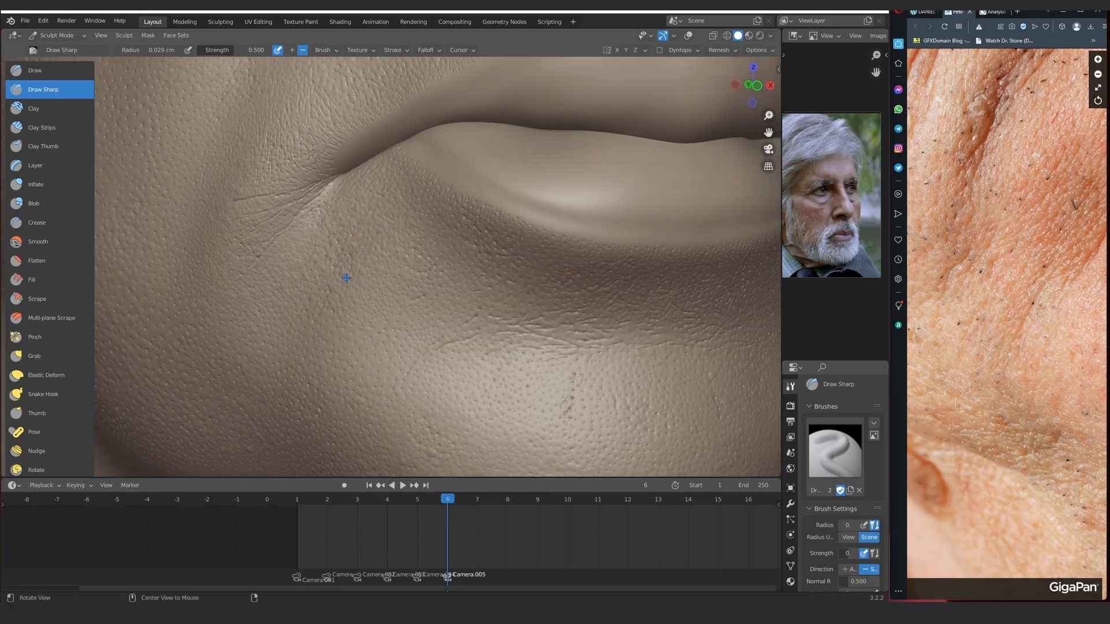
Carve short diagonal wrinkles alongside the folds running outward from the mouth corner
scroll(346, 277, "up", 4)
left_click_drag(254, 267, 271, 254)
middle_click_drag(158, 375, 136, 370)
scroll(158, 373, "down", 4)
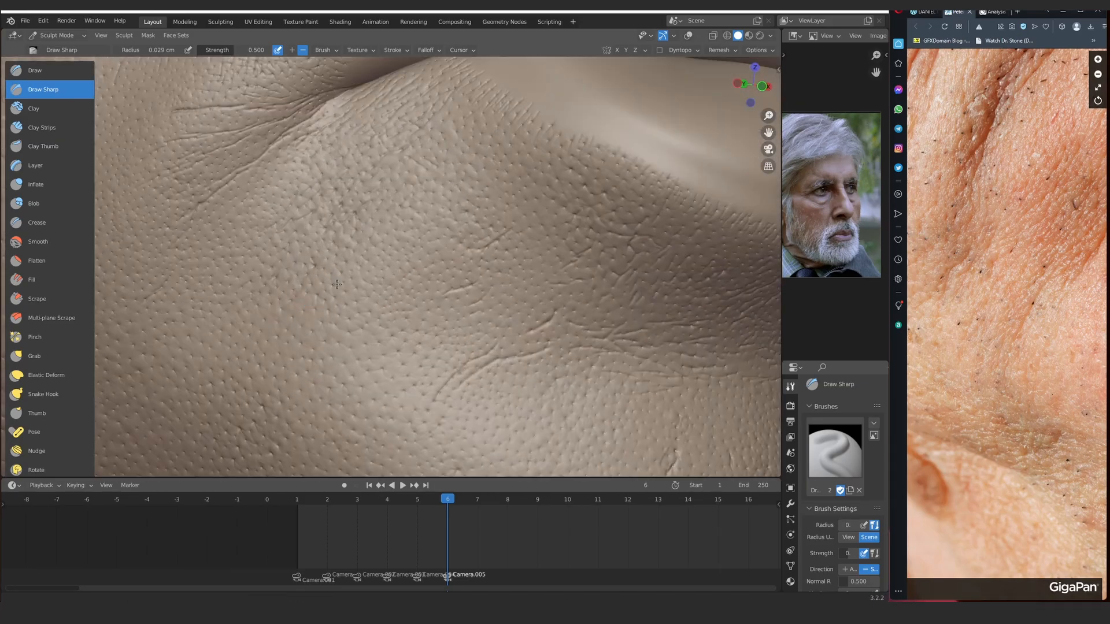
Set the brush radius to 0.022 cm and carve fine slanted wrinkles below the lowest mouth-corner fold
scroll(266, 231, "up", 4)
mouse_move(277, 232)
middle_mouse_down("shift")
mouse_move(334, 193)
mouse_move(302, 191)
middle_mouse_up("shift")
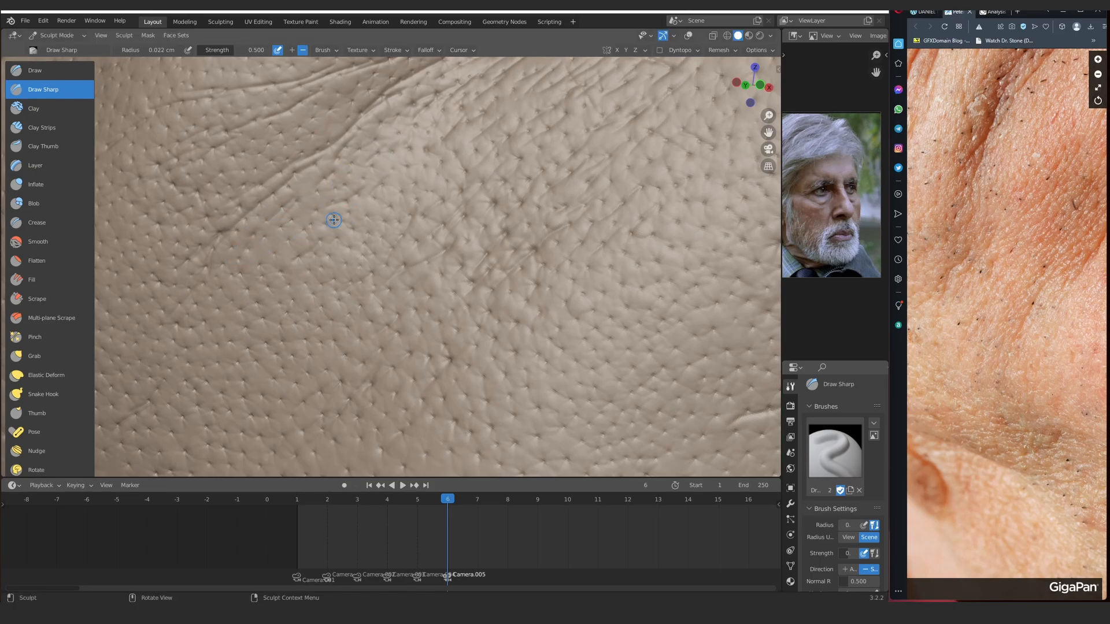
left_click_drag(253, 269, 258, 244)
mouse_move(320, 264)
left_mouse_down()
mouse_move(423, 114)
mouse_move(376, 215)
mouse_move(379, 240)
mouse_move(394, 213)
left_mouse_up()
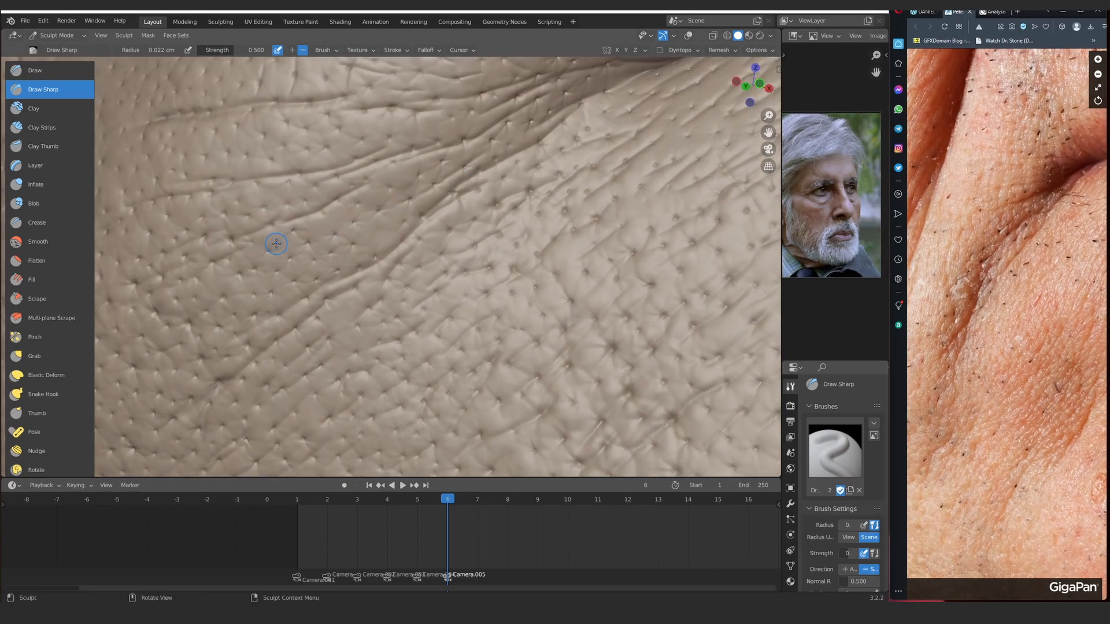
Carve long thin wrinkles between the folds fanning out from the mouth corner
left_click_drag(382, 250, 245, 301)
left_click_drag(411, 218, 368, 241)
left_click_drag(393, 200, 329, 240)
mouse_move(399, 185)
left_mouse_down()
mouse_move(386, 192)
mouse_move(445, 151)
left_mouse_up()
middle_click_drag(514, 116, 503, 121)
scroll(391, 230, "down", 5)
scroll(391, 230, "up", 5)
mouse_move(384, 204)
left_mouse_down()
mouse_move(444, 153)
mouse_move(512, 119)
left_mouse_up()
Add fine irregular creases along and between the upper folds of the mouth corner
scroll(355, 185, "down", 2)
middle_click_drag(356, 185, 569, 173, "shift")
scroll(1007, 313, "up", 3)
middle_click_drag(560, 243, 543, 236)
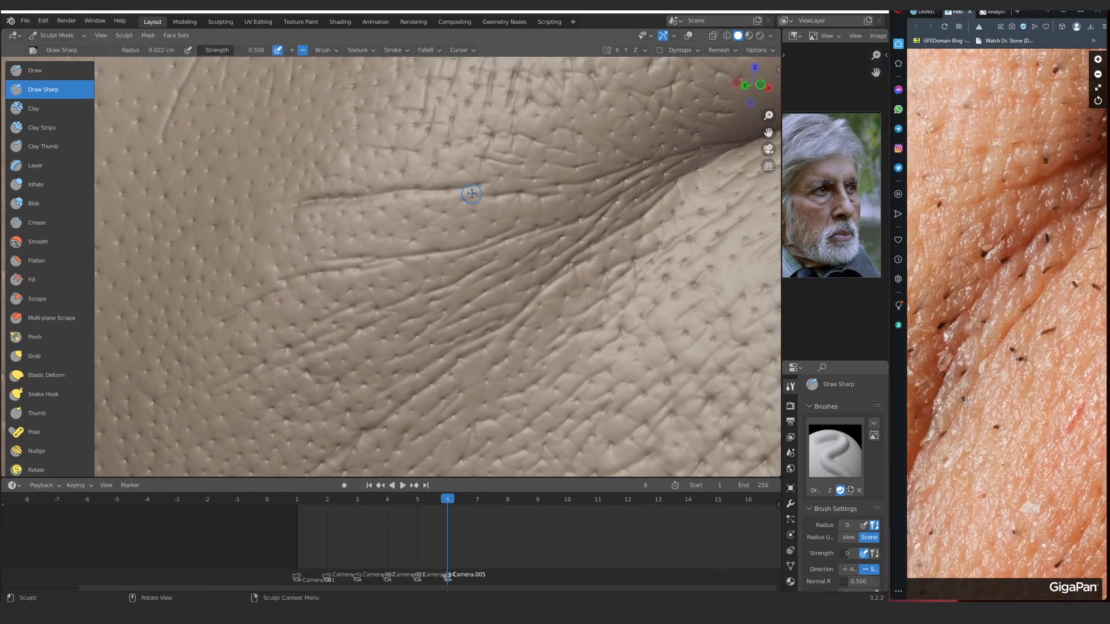
left_click_drag(421, 206, 376, 209)
middle_click_drag(416, 225, 405, 221)
left_click_drag(408, 223, 480, 204)
mouse_move(428, 234)
middle_mouse_down()
mouse_move(407, 239)
mouse_move(461, 223)
middle_mouse_up()
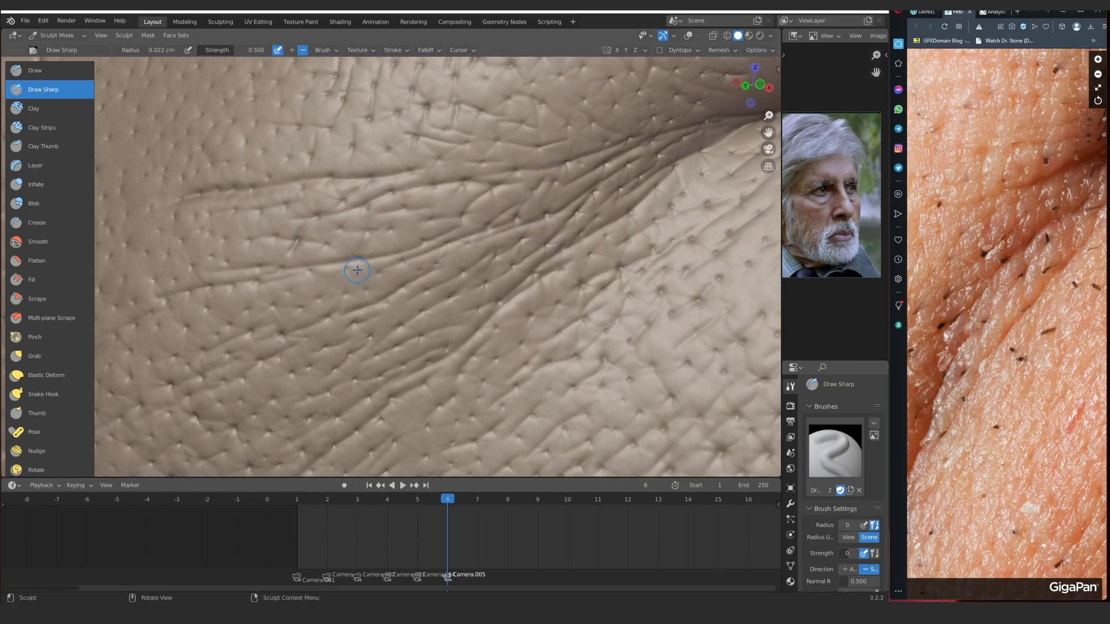
Reposition the reference photo on the mouth corner and examine the sculpted skin beneath the mouth-corner folds
scroll(357, 270, "down", 6)
scroll(426, 272, "up", 4)
scroll(426, 272, "down", 3)
left_click_drag(1040, 271, 977, 360)
middle_click_drag(386, 293, 364, 184, "shift")
scroll(365, 184, "up", 3)
scroll(381, 245, "down", 2)
middle_click_drag(381, 245, 389, 245)
scroll(389, 245, "up", 1)
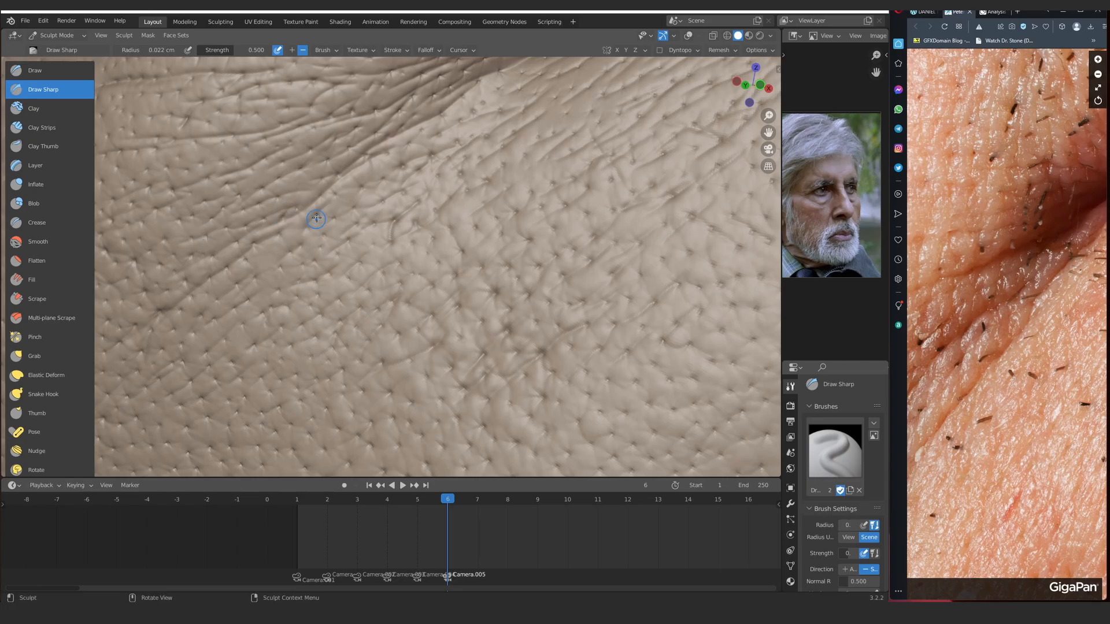
Set the brush radius to 0.015 cm and refine thin creases in the skin beneath the mouth-corner folds
scroll(843, 450, "down", 5)
mouse_move(781, 444)
left_mouse_down()
mouse_move(665, 445)
mouse_move(775, 444)
left_mouse_up()
middle_click_drag(327, 213, 393, 254, "ctrl")
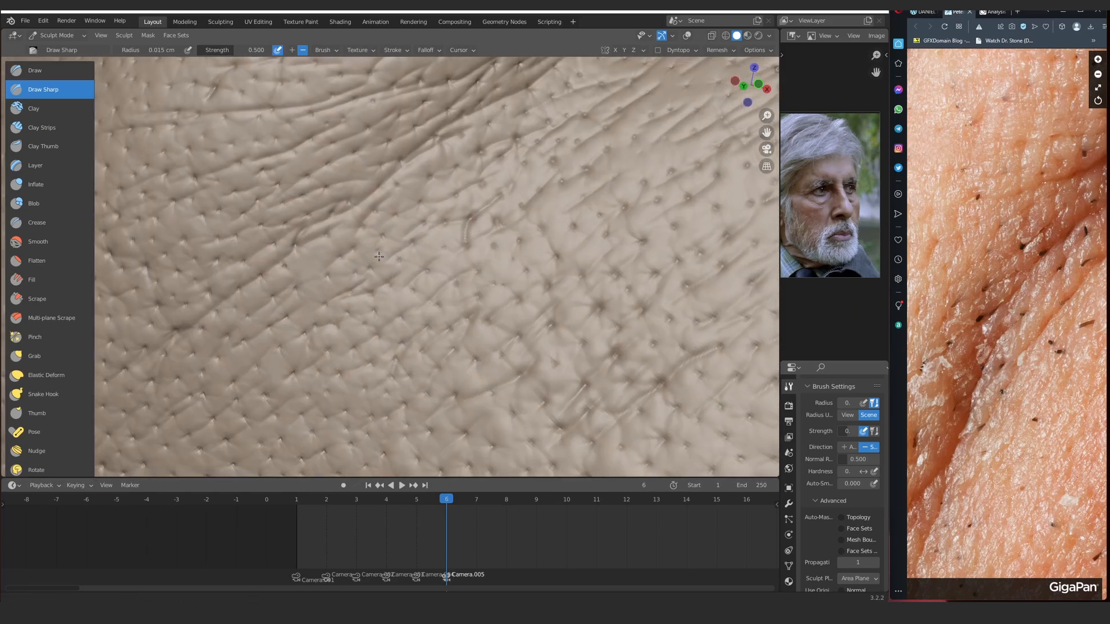
left_click_drag(1051, 342, 961, 290)
middle_click_drag(370, 231, 348, 225, "ctrl")
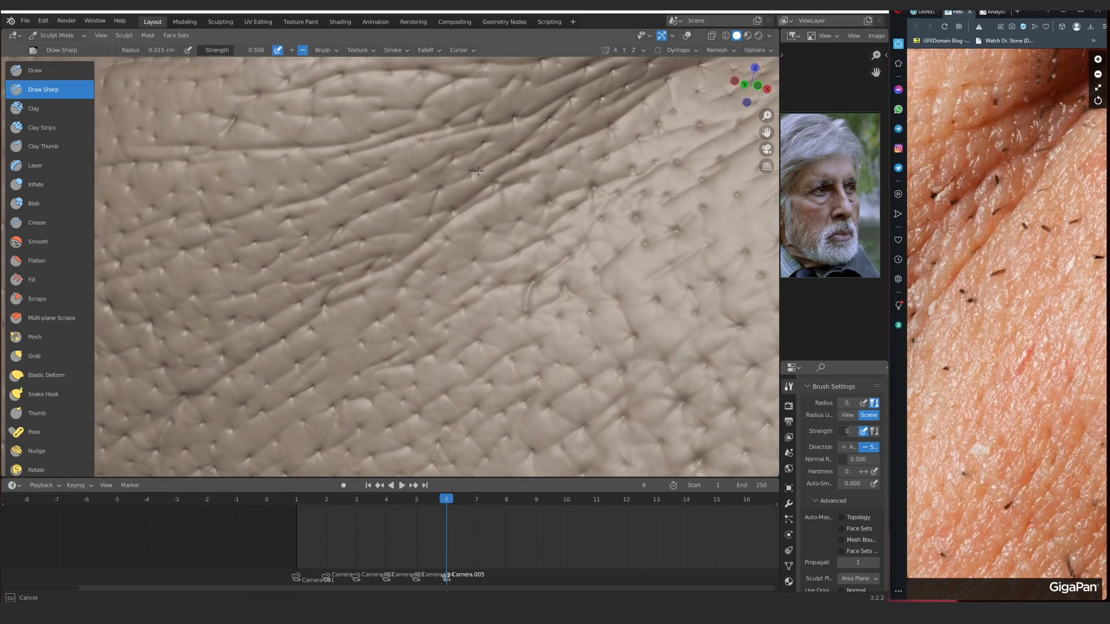
middle_click_drag(477, 171, 408, 245, "ctrl")
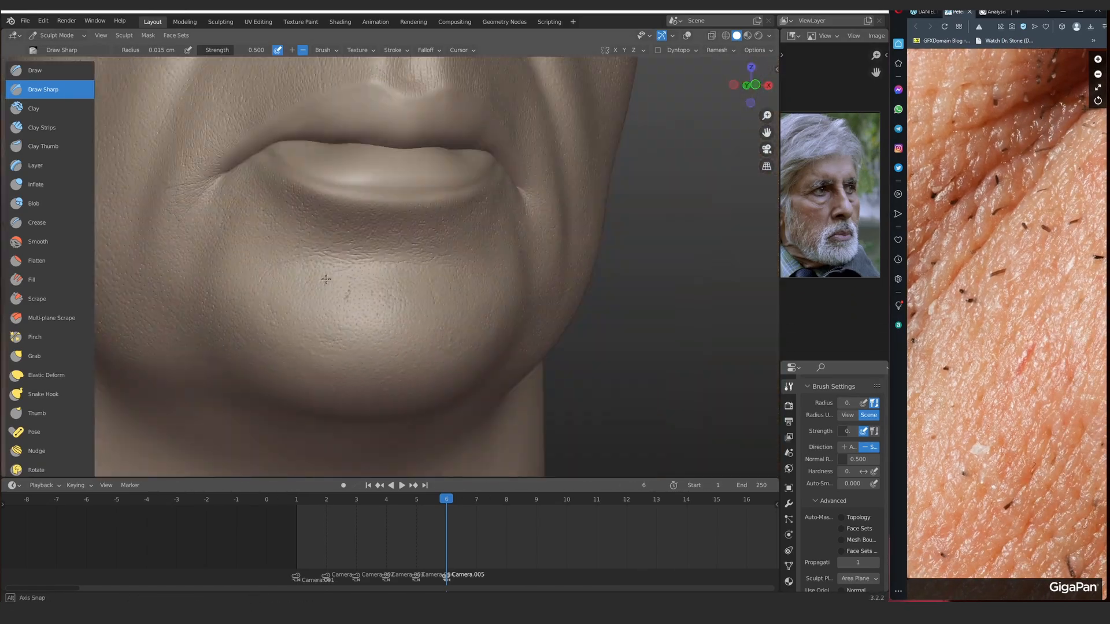
Enlarge the brush and carve slanted creases in the skin around the mouth and chin, following the reference photo
middle_click_drag(326, 279, 289, 281)
middle_click_drag(370, 323, 377, 231, "ctrl")
mouse_move(1040, 347)
left_mouse_down()
mouse_move(911, 233)
mouse_move(1011, 370)
mouse_move(1059, 469)
mouse_move(992, 433)
left_mouse_up()
mouse_move(439, 272)
middle_mouse_down()
mouse_move(474, 289)
mouse_move(490, 248)
mouse_move(512, 350)
mouse_move(509, 266)
middle_mouse_up()
key("bracketright")
left_click_drag(352, 176, 393, 214)
mouse_move(346, 191)
middle_mouse_down("ctrl")
mouse_move(347, 266)
mouse_move(347, 191)
middle_mouse_up("ctrl")
left_click_drag(370, 136, 405, 174)
mouse_move(404, 173)
middle_mouse_down("ctrl")
mouse_move(407, 255)
mouse_move(434, 196)
mouse_move(365, 120)
mouse_move(376, 254)
middle_mouse_up("ctrl")
Reduce the brush size, move the reference photo to the lips and add a small crease below the mouth
key("bracketleft")
key("bracketleft")
mouse_move(520, 324)
middle_mouse_down("ctrl")
mouse_move(540, 260)
mouse_move(543, 329)
middle_mouse_up("ctrl")
scroll(1006, 278, "down", 2)
left_click_drag(1005, 277, 1011, 336)
middle_click_drag(370, 301, 358, 202, "ctrl")
middle_click_drag(358, 232, 347, 237)
left_click_drag(282, 335, 284, 339)
middle_click_drag(283, 339, 288, 365, "ctrl")
Set the brush radius to 0.041 cm and deepen the fine creases in the skin beneath the lower lip edge
key("bracketright")
key("bracketright")
key("bracketright")
middle_click_drag(308, 252, 578, 278)
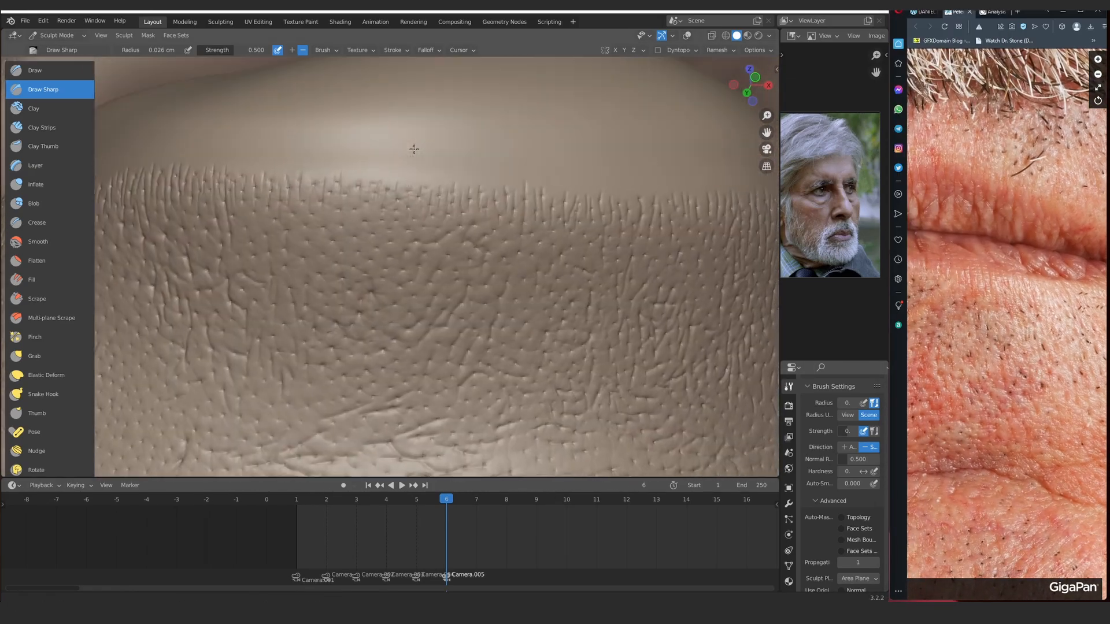
middle_click_drag(416, 148, 359, 264, "ctrl")
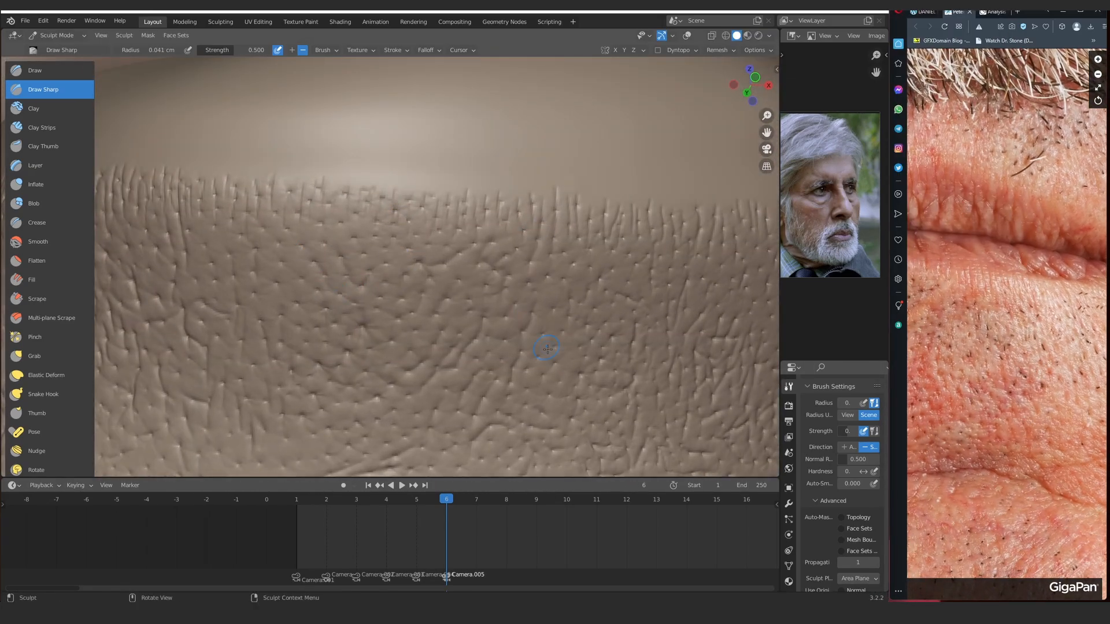
mouse_move(547, 349)
middle_mouse_down("ctrl")
mouse_move(365, 307)
mouse_move(373, 369)
mouse_move(383, 255)
mouse_move(398, 294)
middle_mouse_up("ctrl")
Set the brush radius to 0.053 cm and carve long creases along the nasolabial fold beside the nostril
middle_click_drag(397, 293, 414, 334)
scroll(968, 196, "down", 3)
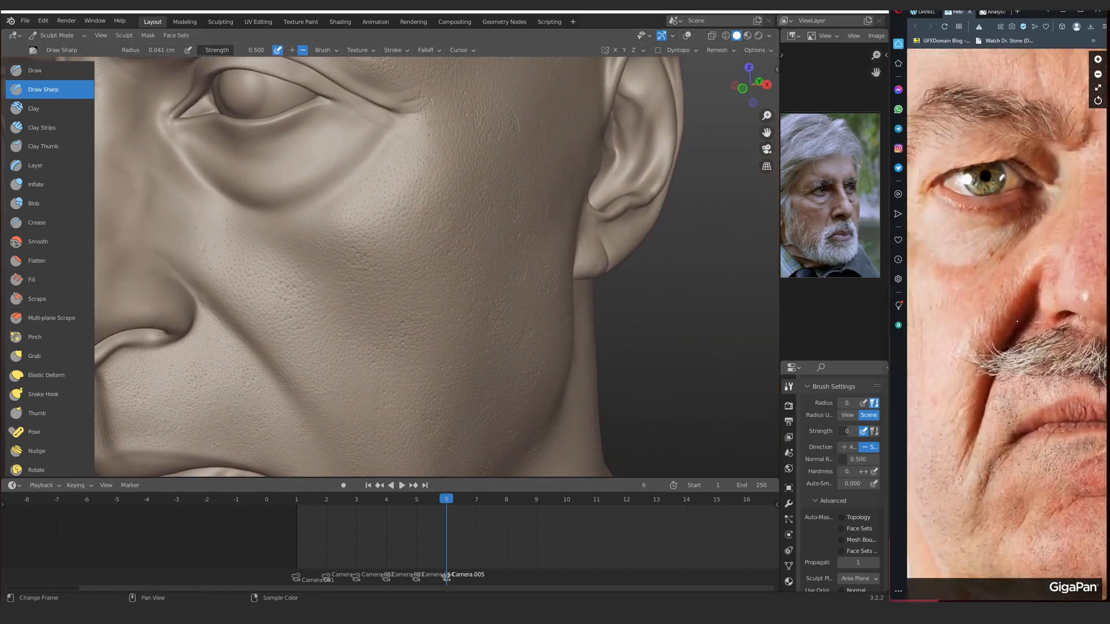
scroll(967, 197, "up", 3)
mouse_move(405, 260)
left_mouse_down("alt")
mouse_move(555, 260)
mouse_move(334, 352)
mouse_move(422, 231)
mouse_move(356, 215)
mouse_move(404, 277)
mouse_move(381, 324)
mouse_move(401, 206)
mouse_move(388, 212)
mouse_move(370, 158)
mouse_move(374, 210)
mouse_move(391, 228)
left_mouse_up("alt")
key("f")
left_click(357, 215)
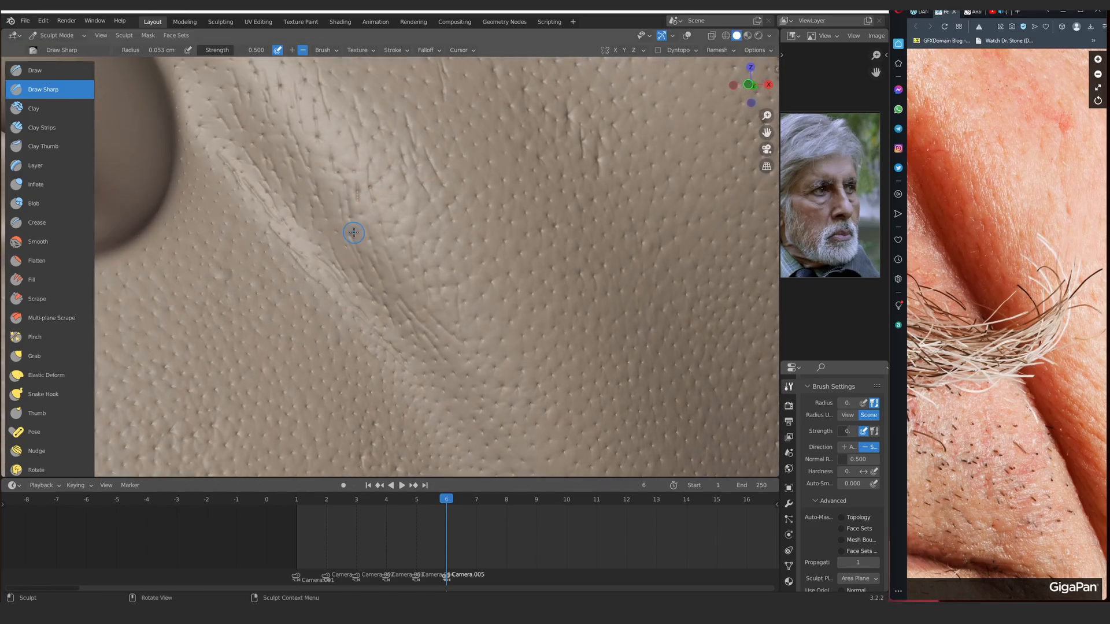
Set the brush radius to 0.033 cm and carve a fine slanted crease on the cheek outside the mouth corner
key("f")
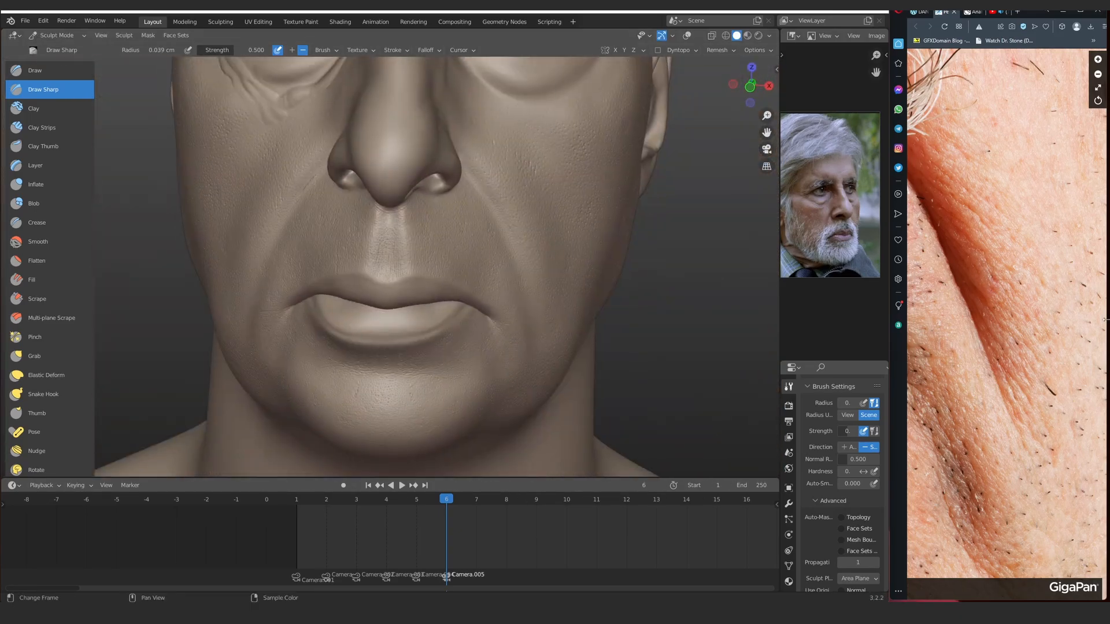
scroll(1103, 320, "down", 1)
middle_click_drag(569, 322, 532, 312)
scroll(531, 311, "up", 1)
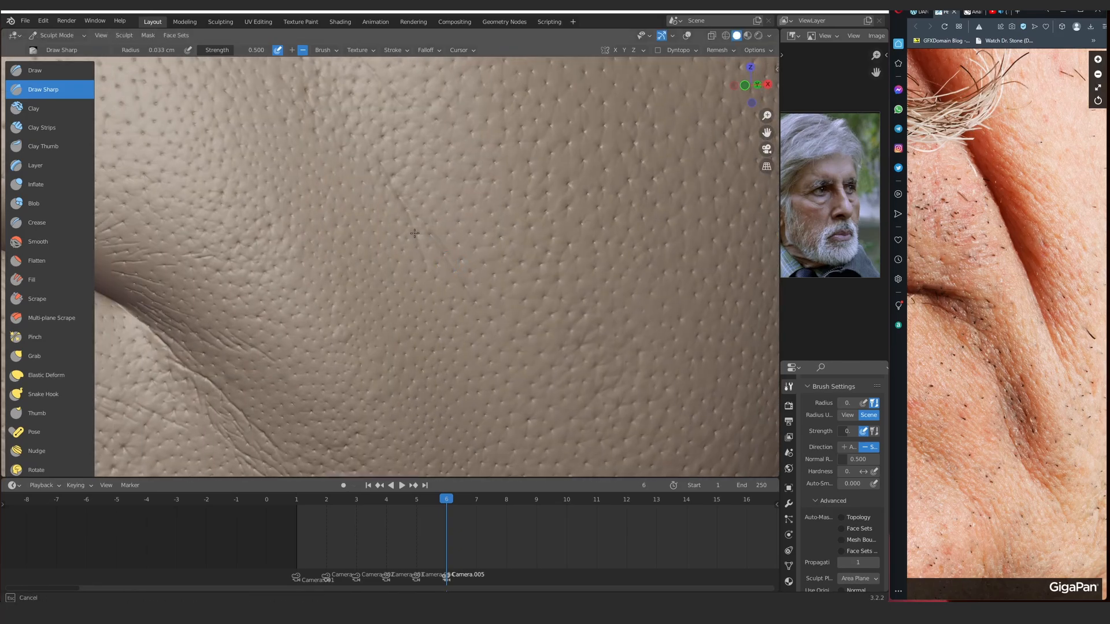
left_click_drag(414, 233, 427, 260)
scroll(426, 260, "down", 4)
mouse_move(426, 260)
middle_mouse_down()
mouse_move(428, 280)
mouse_move(386, 272)
middle_mouse_up()
scroll(387, 273, "up", 4)
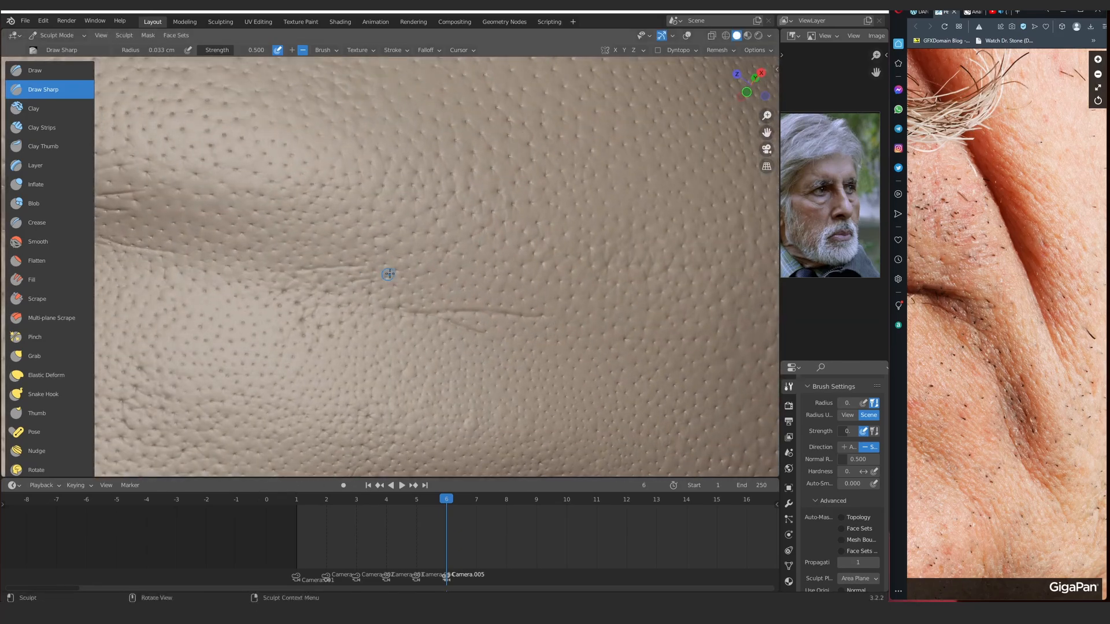
Add thin slanted creases where the lower end of the nasolabial fold runs past the mouth corner
scroll(414, 206, "down", 4)
middle_click_drag(413, 205, 413, 143)
scroll(413, 142, "up", 4)
scroll(324, 193, "down", 3)
middle_click_drag(324, 193, 388, 222)
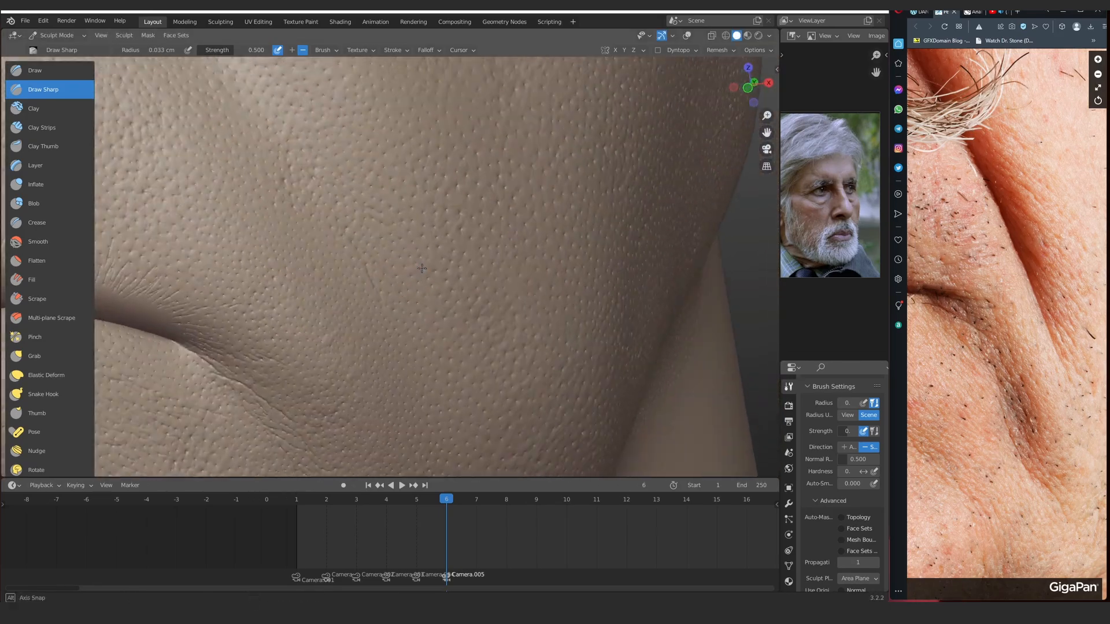
scroll(390, 225, "up", 3)
left_click_drag(392, 226, 398, 235)
mouse_move(294, 235)
middle_mouse_down("shift")
mouse_move(384, 191)
mouse_move(408, 231)
mouse_move(300, 179)
middle_mouse_up("shift")
left_click_drag(300, 178, 371, 200)
mouse_move(371, 200)
middle_mouse_down("ctrl")
mouse_move(341, 225)
mouse_move(392, 297)
middle_mouse_up("ctrl")
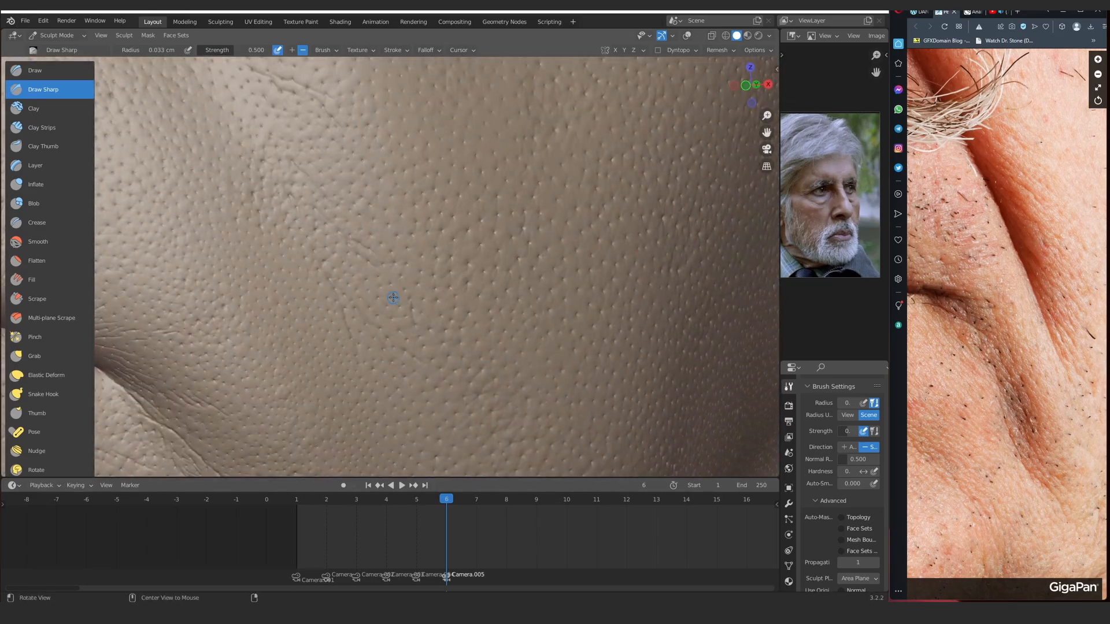
Set the brush radius to 0.048 cm and work on the skin beside the opposite mouth corner
scroll(392, 298, "up", 2)
key("f")
left_click(392, 303)
scroll(391, 303, "down", 10)
middle_click_drag(289, 260, 399, 254)
scroll(334, 248, "up", 8)
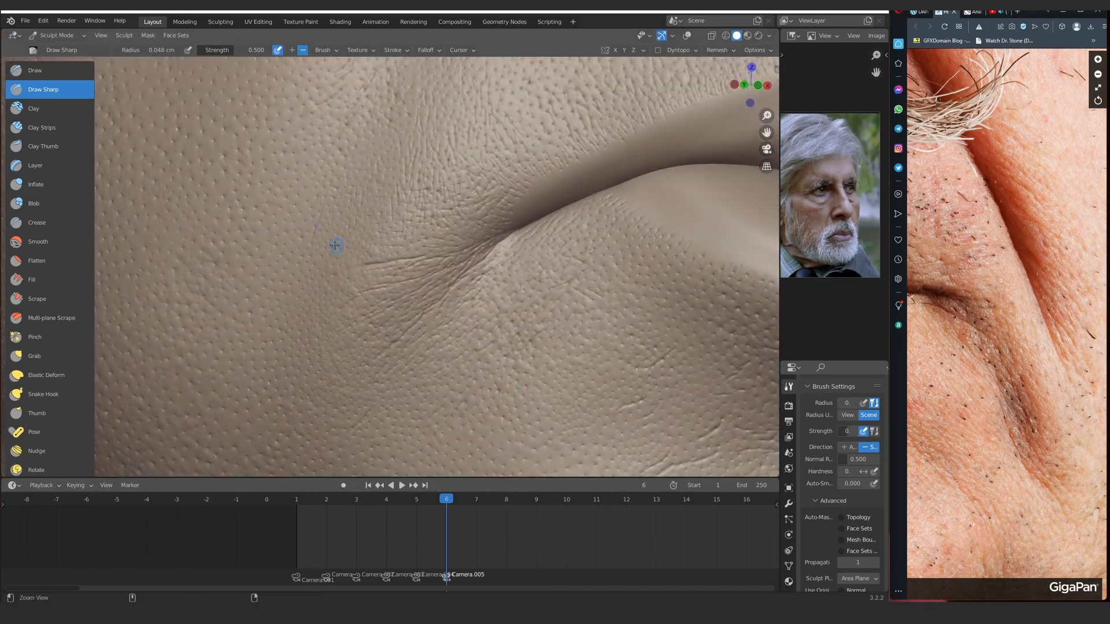
Set the brush radius to 0.034 cm and extend the diagonal creases down the lower nasolabial fold
key("f")
left_click(334, 248)
scroll(280, 260, "up", 1)
mouse_move(245, 188)
middle_mouse_down("shift")
mouse_move(302, 262)
mouse_move(383, 255)
mouse_move(367, 246)
middle_mouse_up("shift")
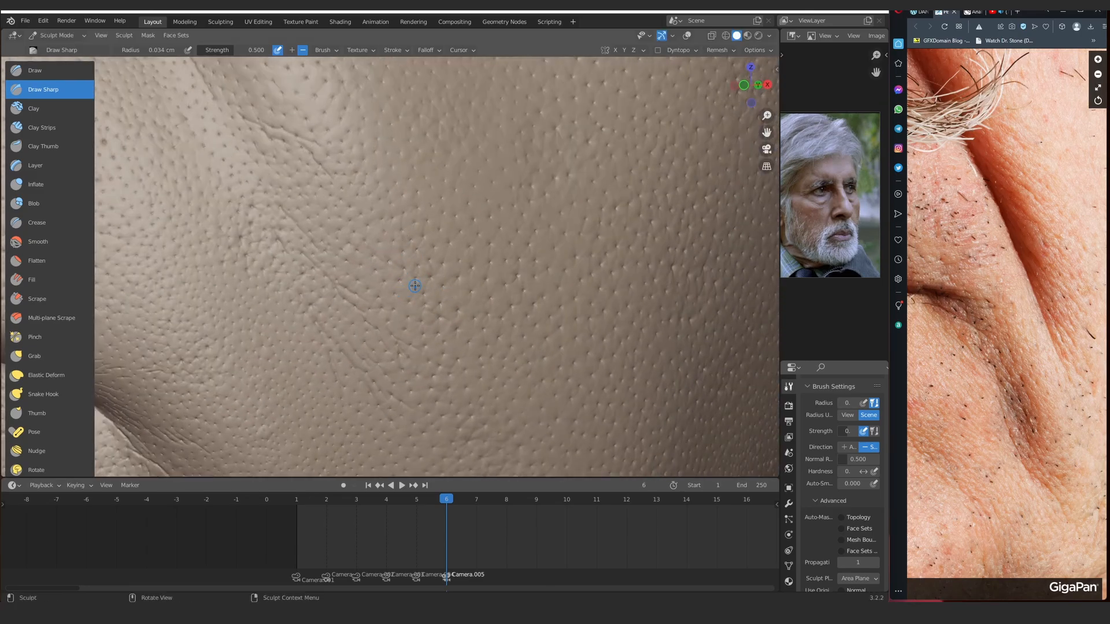
left_click_drag(335, 235, 312, 211)
left_click_drag(393, 254, 341, 185)
scroll(453, 255, "down", 7)
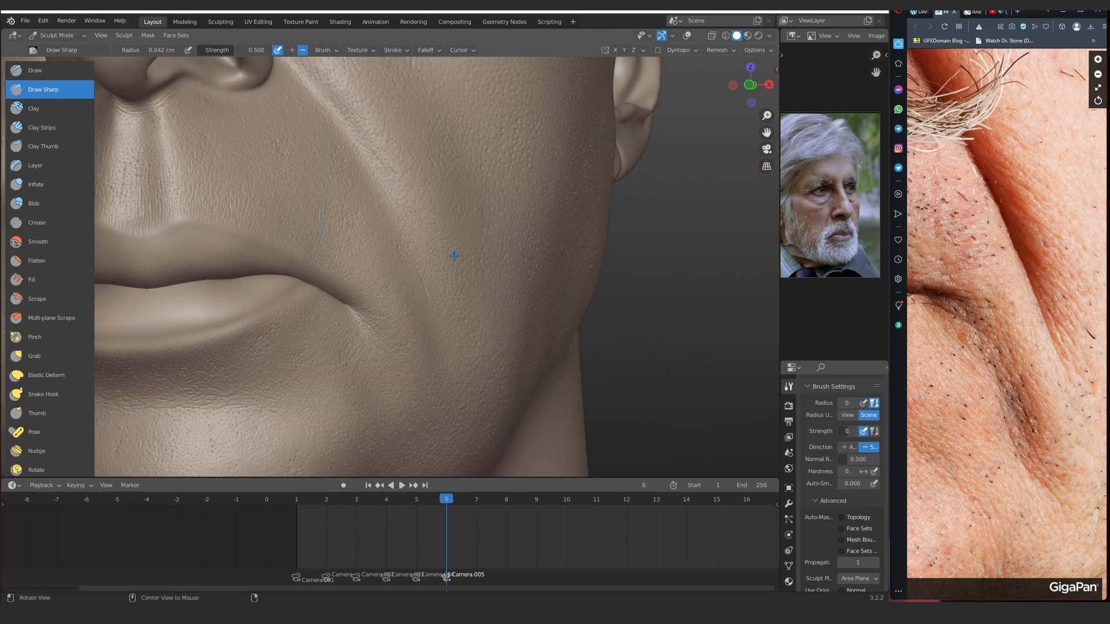
Set the brush radius to 0.037 cm and carve branching creases on the cheek fold beside the mouth corner
scroll(416, 277, "up", 7)
middle_click_drag(419, 252, 416, 235)
key("f")
left_click(491, 219)
mouse_move(463, 144)
middle_mouse_down("shift")
mouse_move(491, 218)
mouse_move(409, 255)
middle_mouse_up("shift")
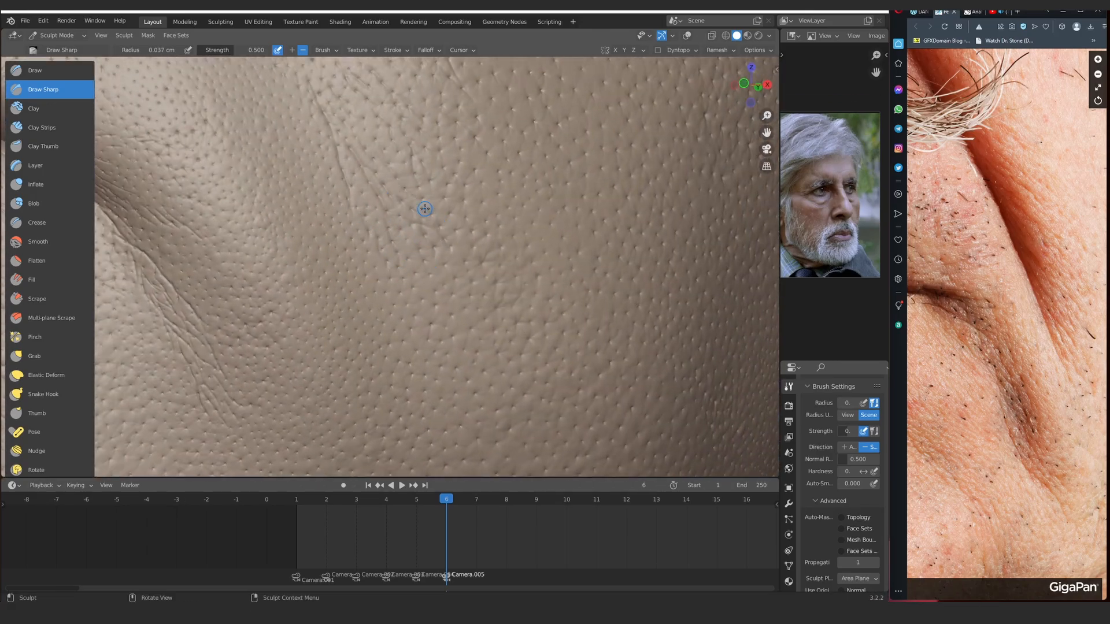
Set the brush radius to 0.023 cm and refine the thin creases on the cheek fold beside the mouth corner
scroll(439, 218, "down", 6)
scroll(379, 255, "up", 6)
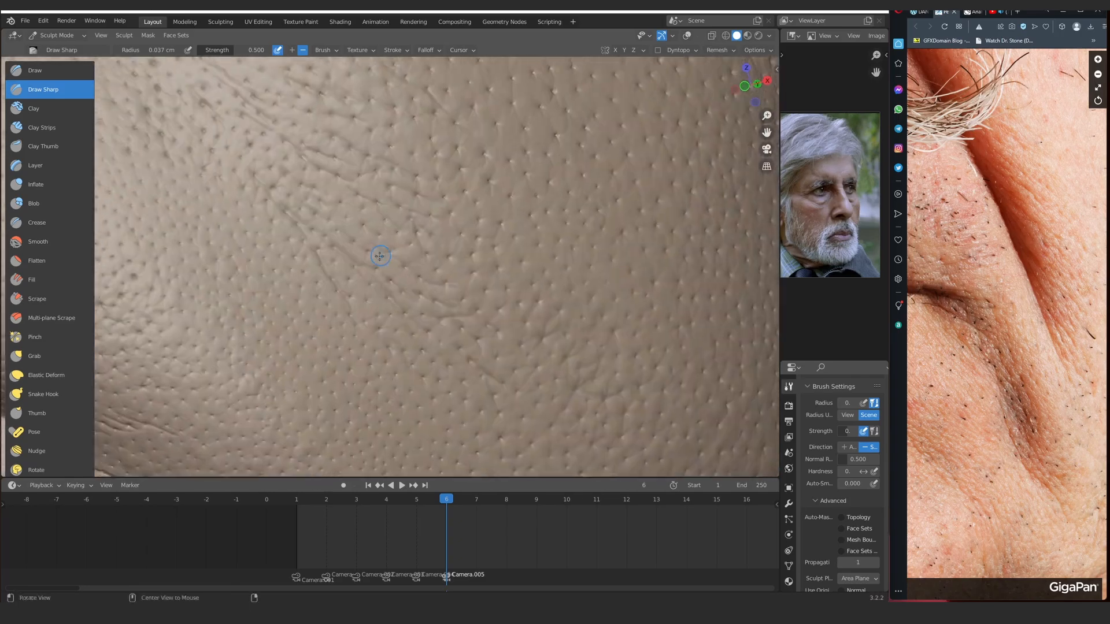
left_click_drag(380, 255, 401, 248, "alt")
key("f")
left_click(396, 248)
mouse_move(396, 248)
middle_mouse_down("ctrl")
mouse_move(413, 252)
mouse_move(255, 72)
middle_mouse_up("ctrl")
key("shift+f")
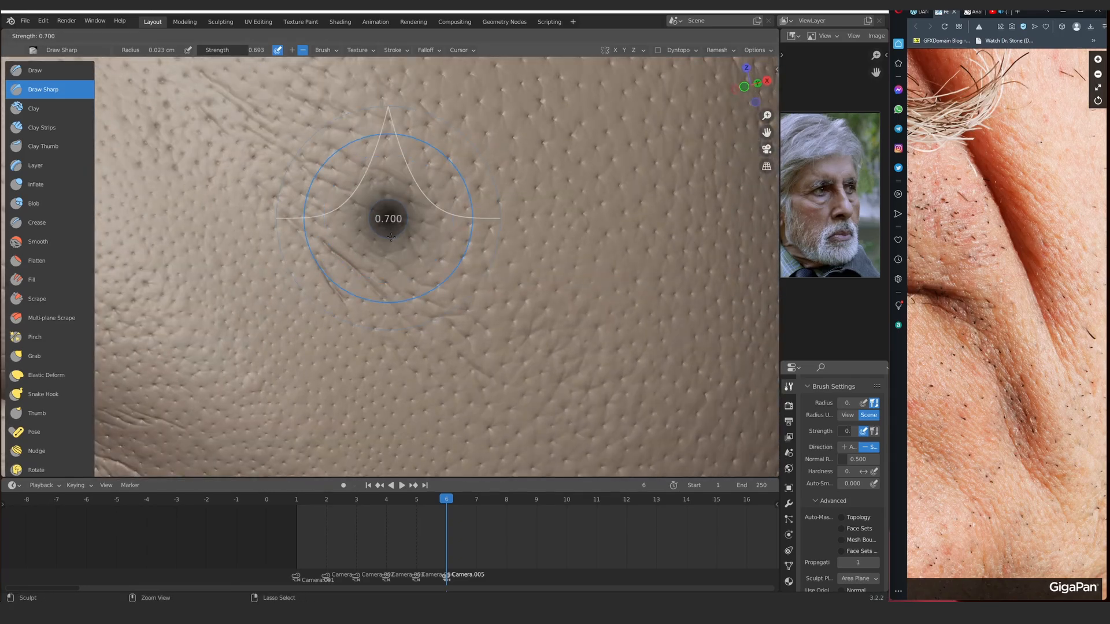
key("Escape")
Carve long parallel creases down the nasolabial fold below the nostril with a 0.033 cm brush radius
scroll(366, 218, "down", 4)
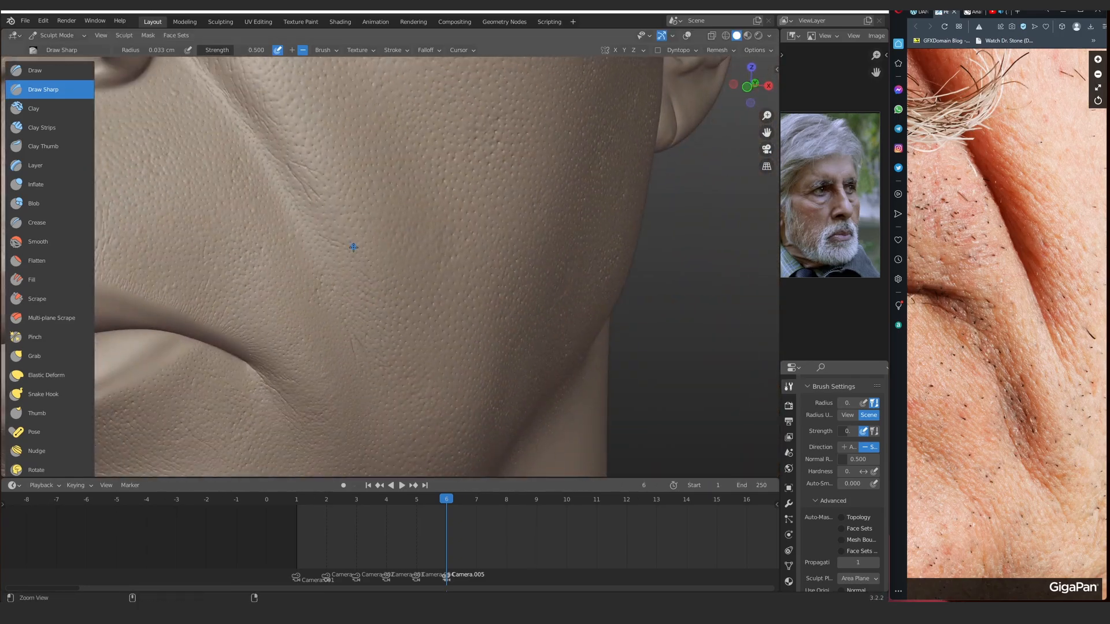
scroll(310, 215, "up", 2)
scroll(376, 287, "down", 4)
scroll(384, 255, "up", 1)
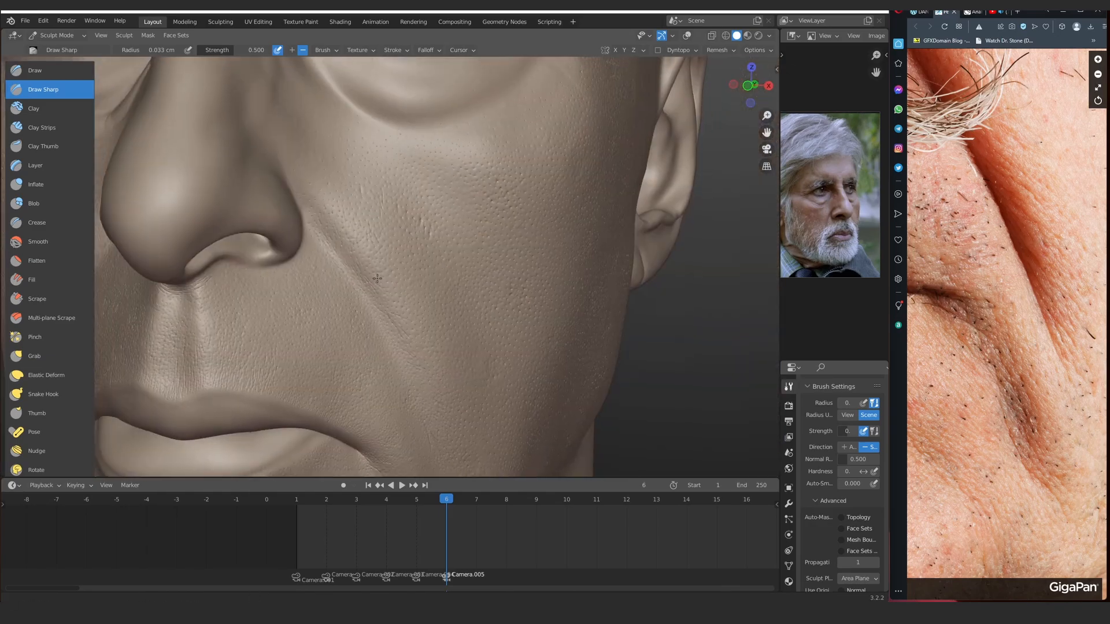
middle_click_drag(376, 279, 330, 260, "ctrl")
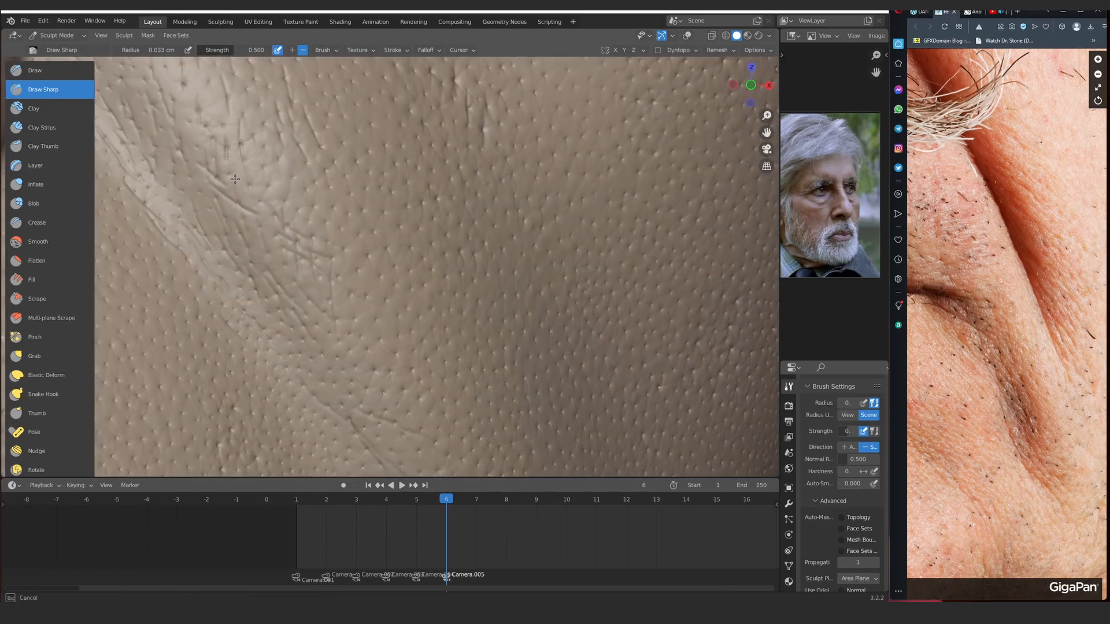
left_click_drag(235, 179, 384, 338)
left_click_drag(300, 312, 346, 361)
scroll(331, 277, "down", 4)
scroll(277, 242, "up", 5)
left_click_drag(213, 202, 324, 255)
Set the brush radius to 0.04 cm and add short irregular creases on the outer side of the nasolabial fold
scroll(384, 247, "down", 4)
scroll(379, 243, "up", 4)
scroll(450, 282, "down", 4)
middle_click_drag(392, 271, 393, 262)
scroll(389, 266, "up", 3)
key("f")
left_click(388, 251)
key("f")
left_click(378, 260)
scroll(379, 265, "down", 5)
scroll(393, 262, "up", 5)
mouse_move(378, 179)
left_mouse_down()
mouse_move(476, 233)
mouse_move(389, 215)
left_mouse_up()
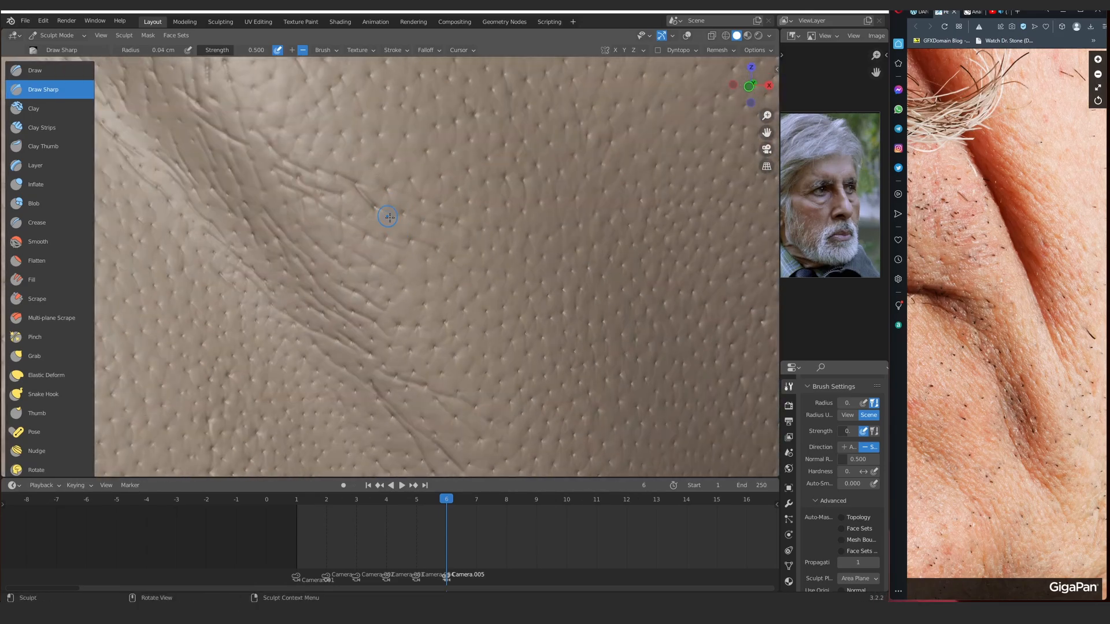
mouse_move(370, 280)
left_mouse_down()
mouse_move(480, 303)
mouse_move(370, 283)
left_mouse_up()
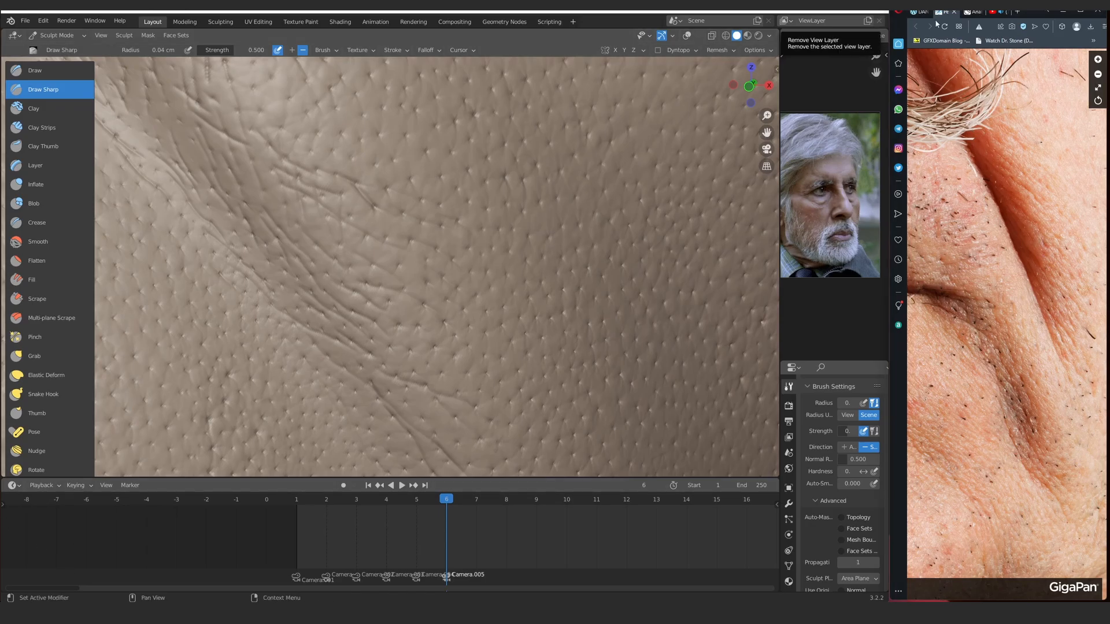
Enlarge the 3D viewport over the timeline and set the brush radius to 0.051 cm for the opposite cheek
scroll(377, 208, "down", 8)
scroll(387, 284, "down", 2)
left_click_drag(1028, 260, 946, 279)
middle_click_drag(387, 285, 474, 275)
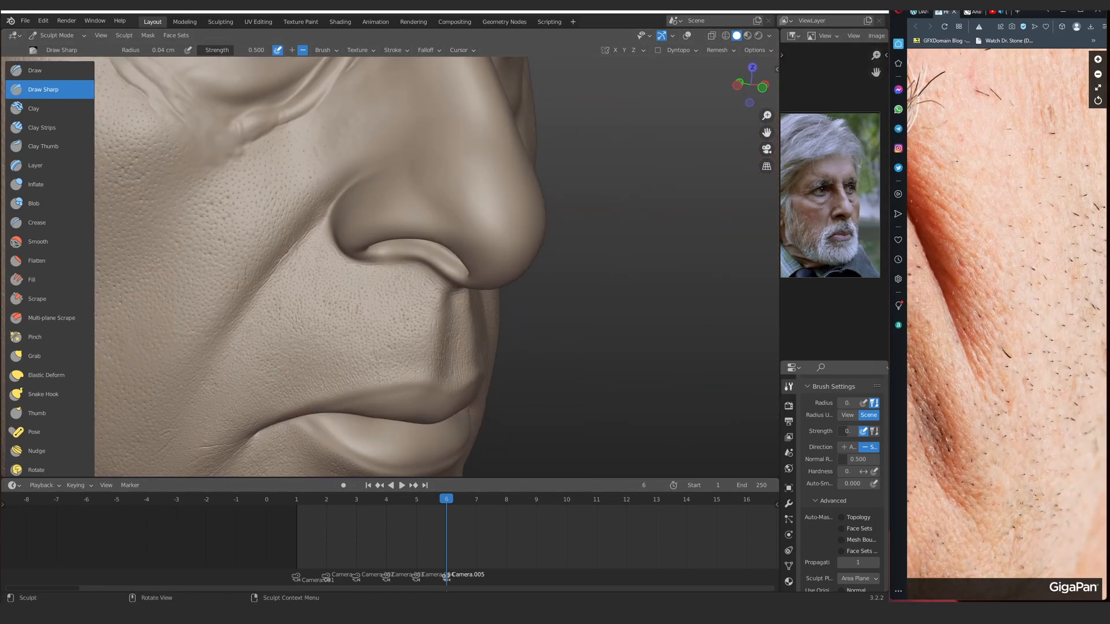
middle_click_drag(337, 244, 337, 162, "ctrl")
middle_click_drag(337, 243, 470, 466, "shift")
left_click_drag(471, 477, 470, 535)
middle_click_drag(384, 245, 346, 174, "ctrl")
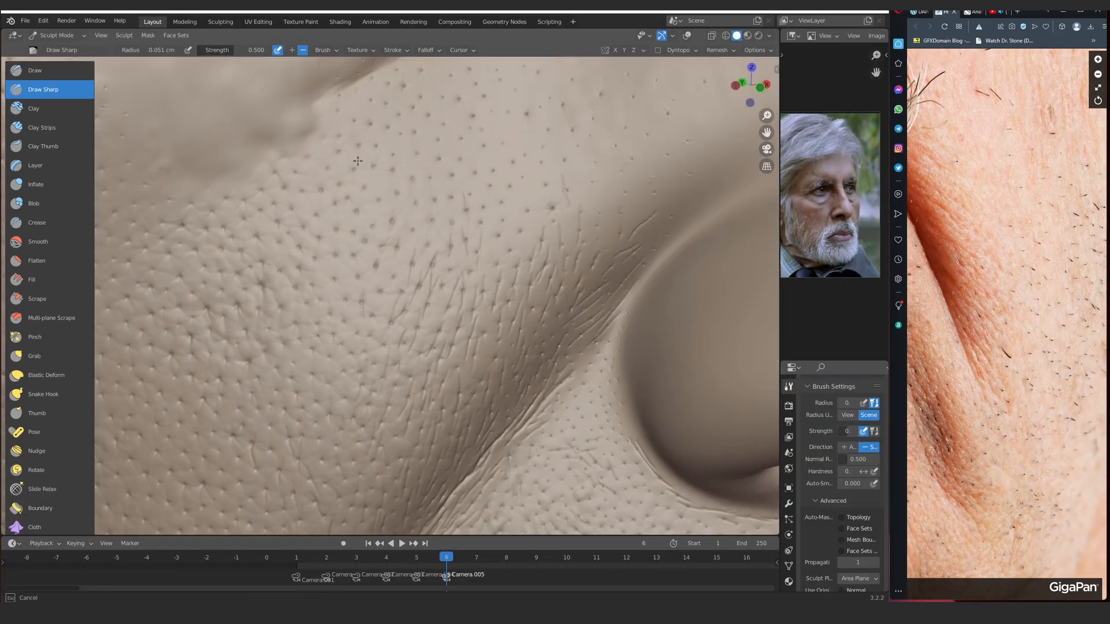
Set the brush radius to 0.036 cm and strength to 0.4, carving short creases below the eye bag
key("bracketleft")
left_click_drag(310, 179, 267, 206)
left_click(243, 50)
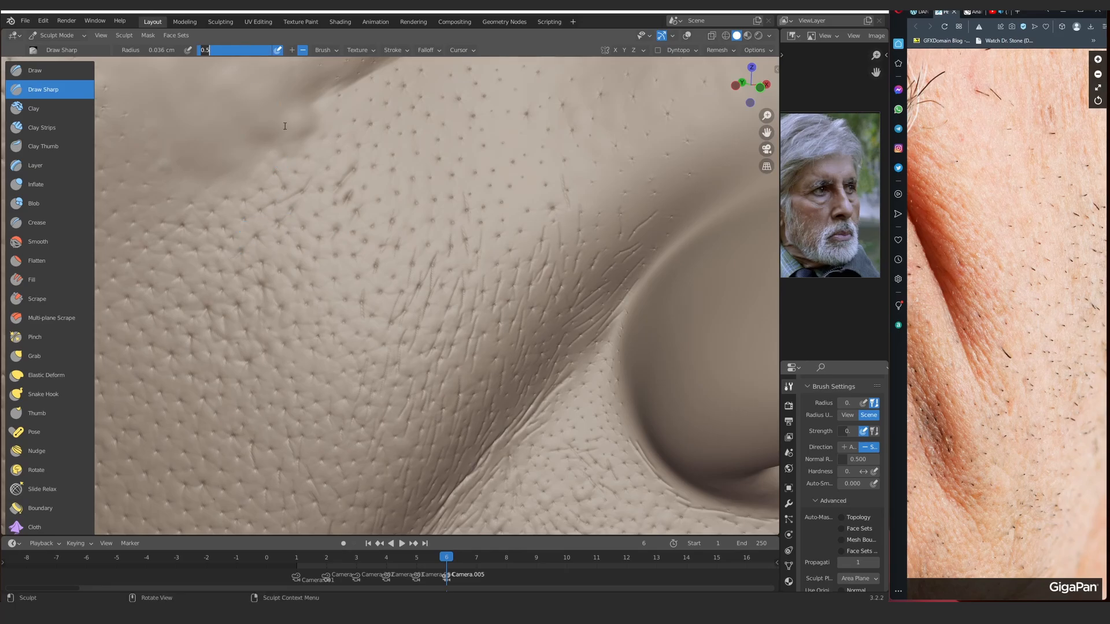
type(".4")
key("Return")
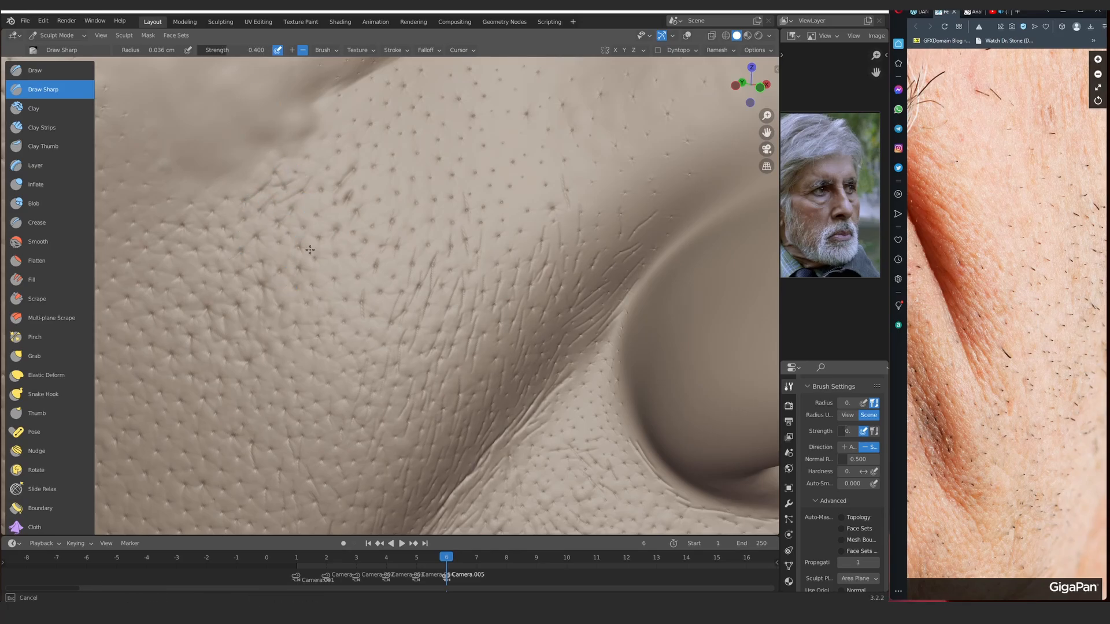
mouse_move(404, 179)
middle_mouse_down()
mouse_move(386, 246)
mouse_move(337, 225)
middle_mouse_up()
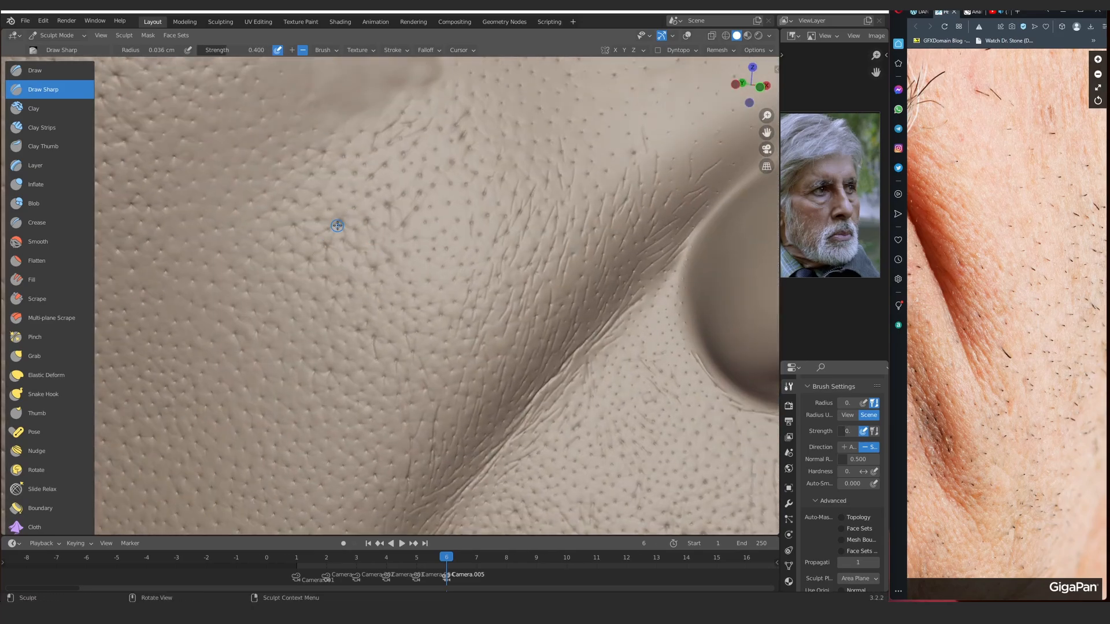
Carve short creases linking the pores on the upper cheek beside the nasolabial fold
left_click_drag(314, 315, 339, 252)
left_click_drag(347, 246, 422, 155)
left_click_drag(357, 224, 426, 217)
left_click_drag(395, 256, 399, 237)
mouse_move(333, 316)
left_mouse_down()
mouse_move(345, 293)
mouse_move(334, 251)
mouse_move(383, 211)
left_mouse_up()
Add faint creases across the outer slope of the nasolabial fold and the adjoining lower cheek
scroll(341, 252, "down", 7)
scroll(358, 259, "up", 6)
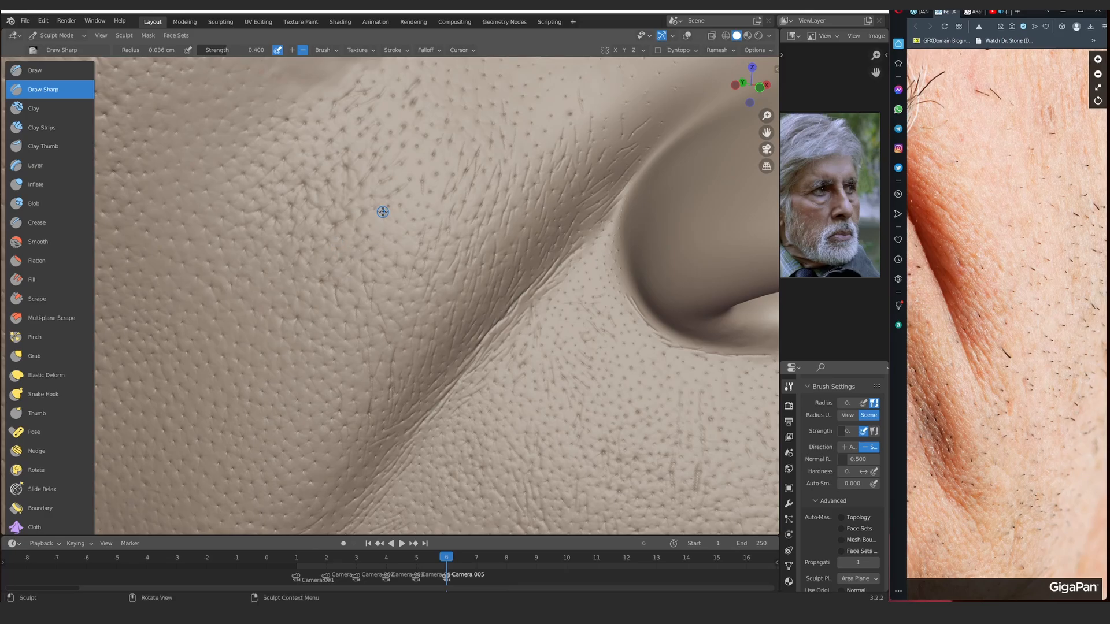
scroll(293, 303, "down", 2)
scroll(348, 196, "down", 6)
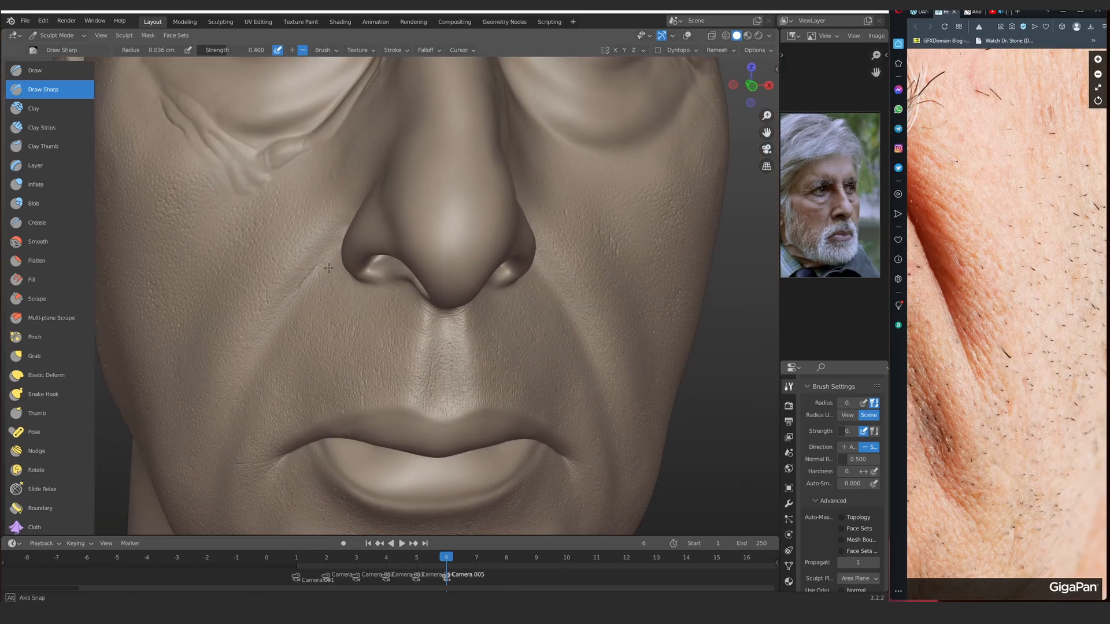
scroll(376, 240, "up", 7)
scroll(376, 240, "up", 2)
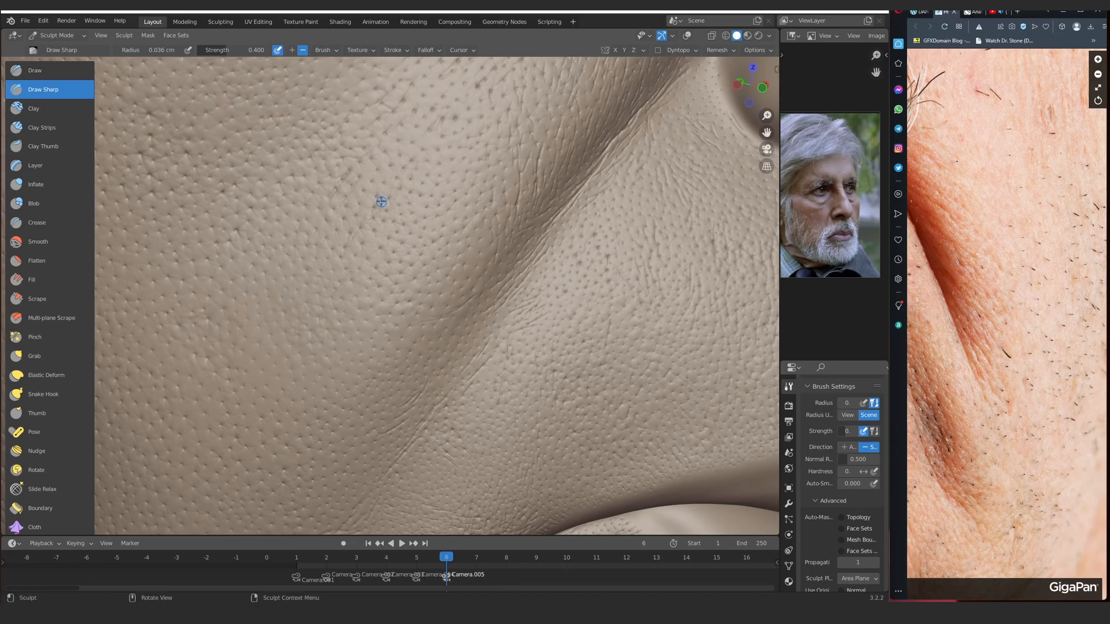
scroll(317, 248, "down", 5)
scroll(359, 210, "up", 5)
left_click_drag(341, 195, 297, 197)
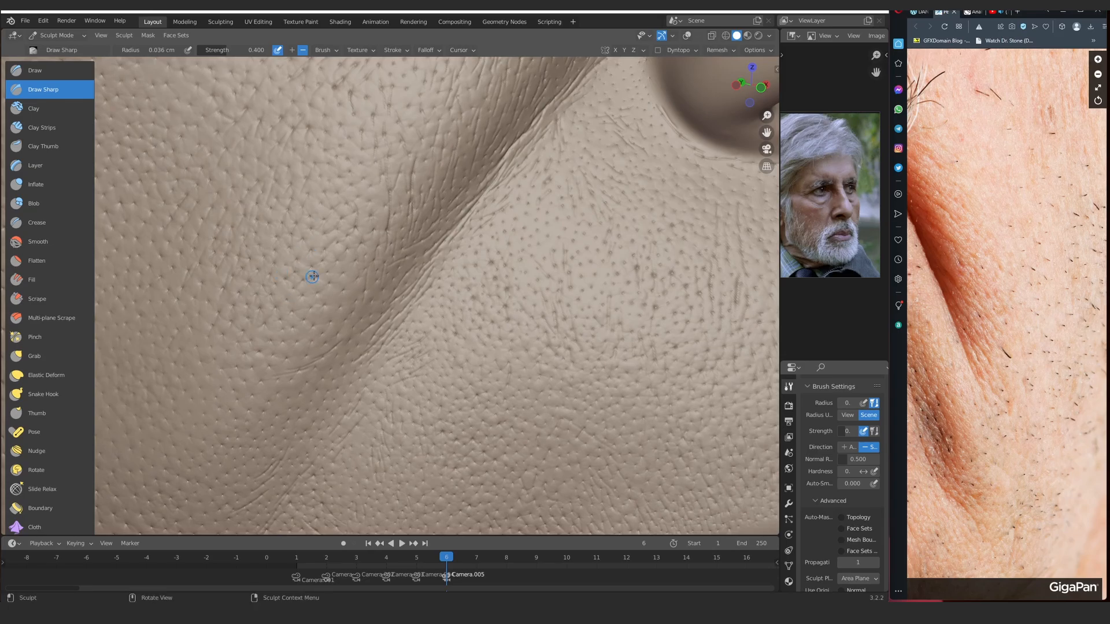
middle_click_drag(312, 277, 327, 264)
left_click_drag(260, 259, 213, 332, "alt")
Carve short curved creases between the pores on the other upper cheek, above the nasolabial fold
scroll(404, 275, "down", 7)
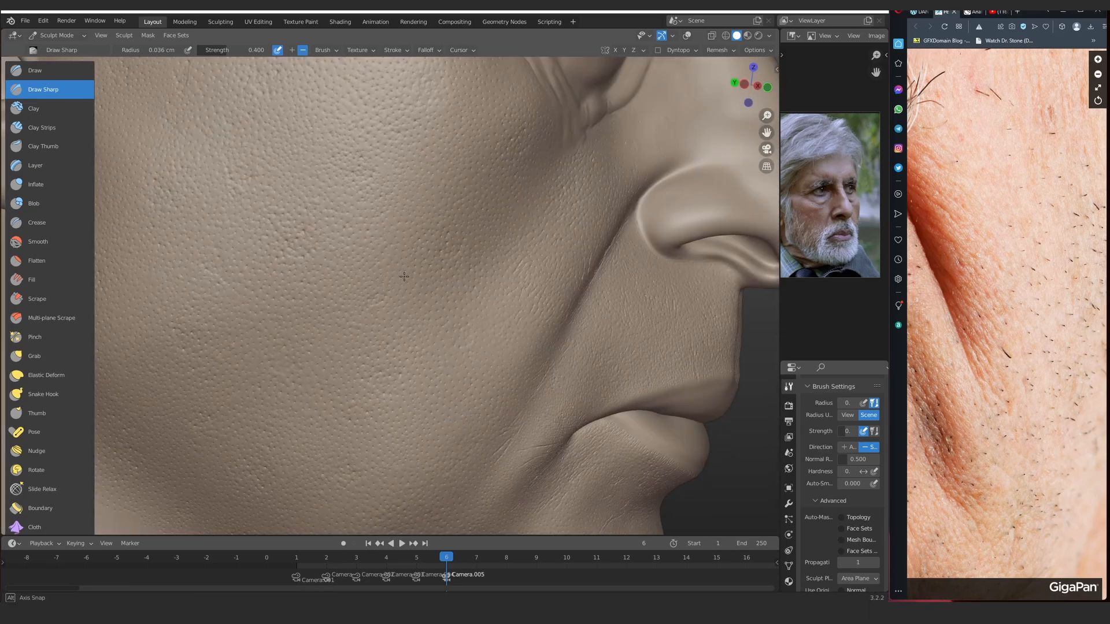
scroll(493, 255, "up", 5)
mouse_move(493, 254)
left_mouse_down("alt")
mouse_move(409, 233)
mouse_move(363, 256)
left_mouse_up("alt")
scroll(363, 255, "up", 2)
left_click_drag(321, 194, 321, 193)
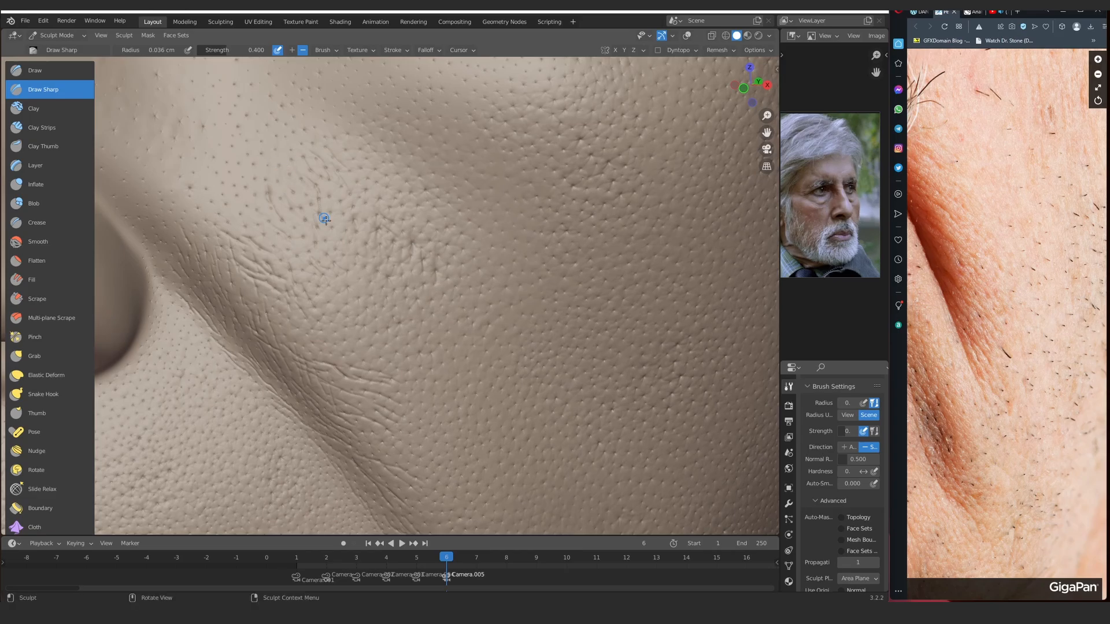
scroll(386, 306, "down", 3)
scroll(399, 275, "up", 4)
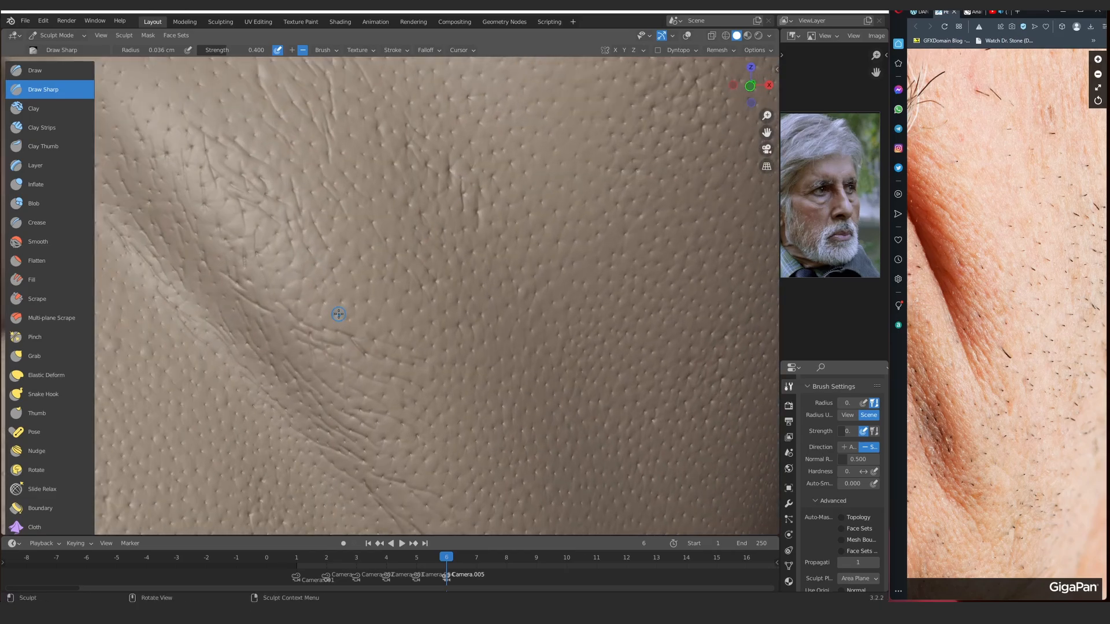
Examine the creases on the upper cheek and along the nasolabial fold from several angles
scroll(323, 321, "down", 8)
middle_click_drag(322, 321, 359, 262)
scroll(359, 262, "up", 7)
scroll(240, 231, "up", 3)
mouse_move(272, 222)
middle_mouse_down()
mouse_move(311, 197)
mouse_move(315, 180)
mouse_move(483, 248)
mouse_move(411, 181)
middle_mouse_up()
scroll(308, 161, "down", 3)
mouse_move(505, 201)
middle_mouse_down("shift")
mouse_move(451, 215)
mouse_move(375, 324)
middle_mouse_up("shift")
middle_click_drag(375, 324, 365, 290, "ctrl")
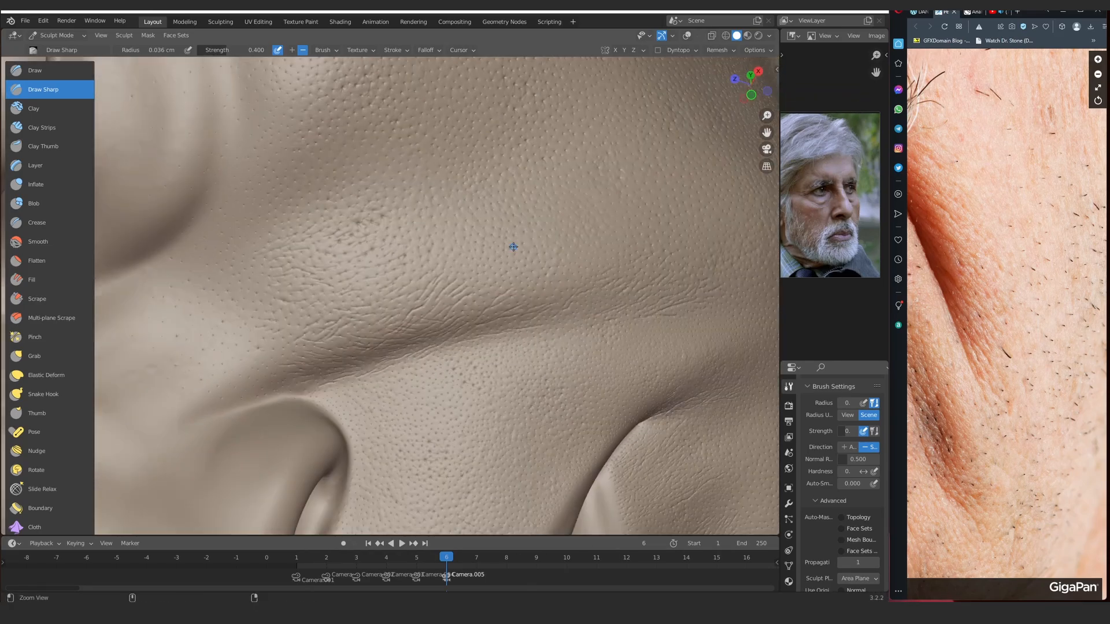